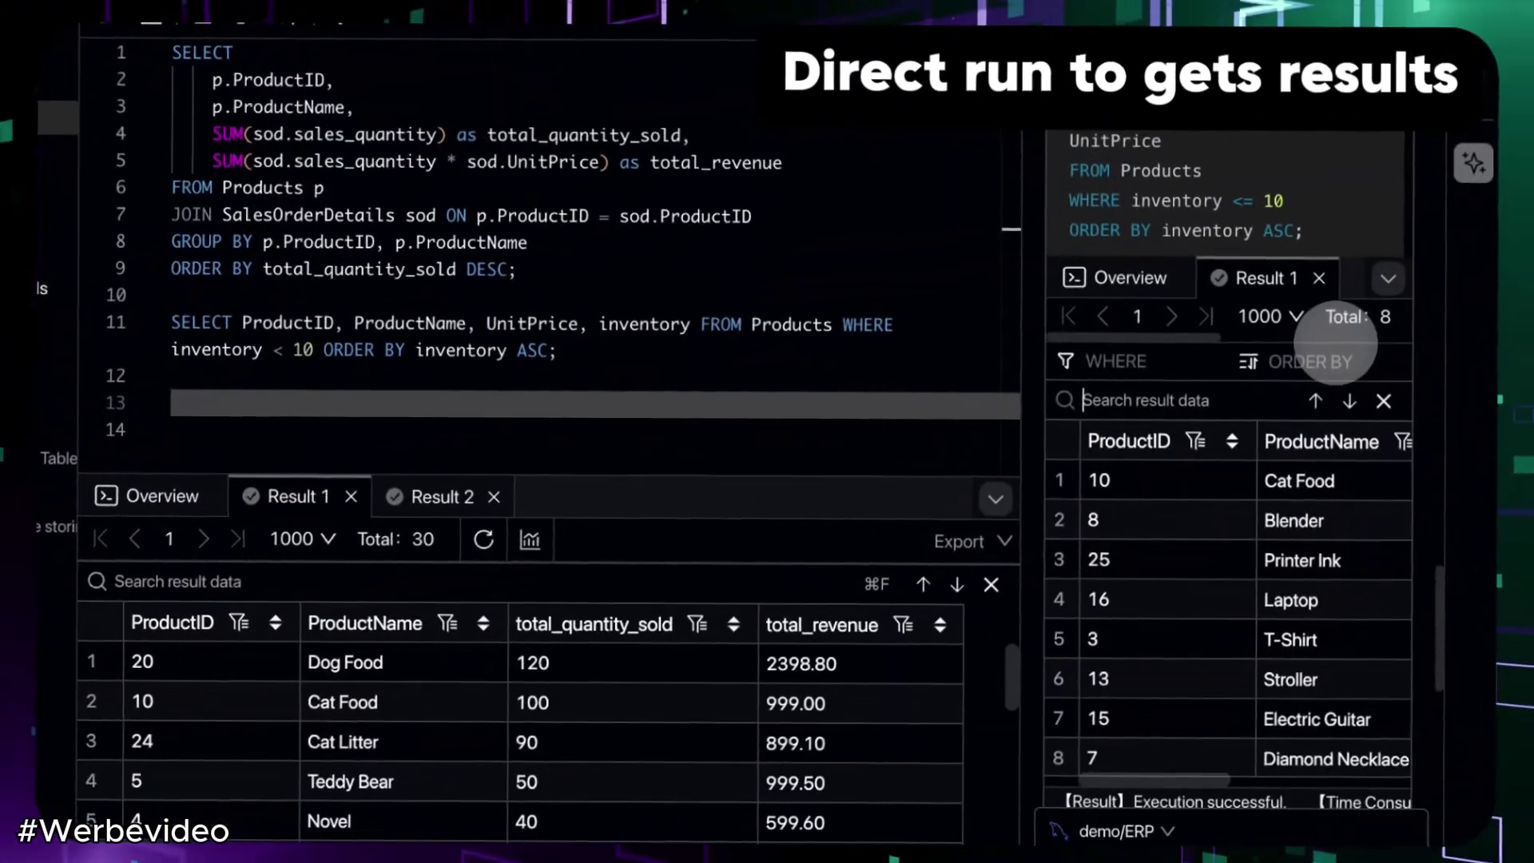
scroll(1319, 607, "right", 3)
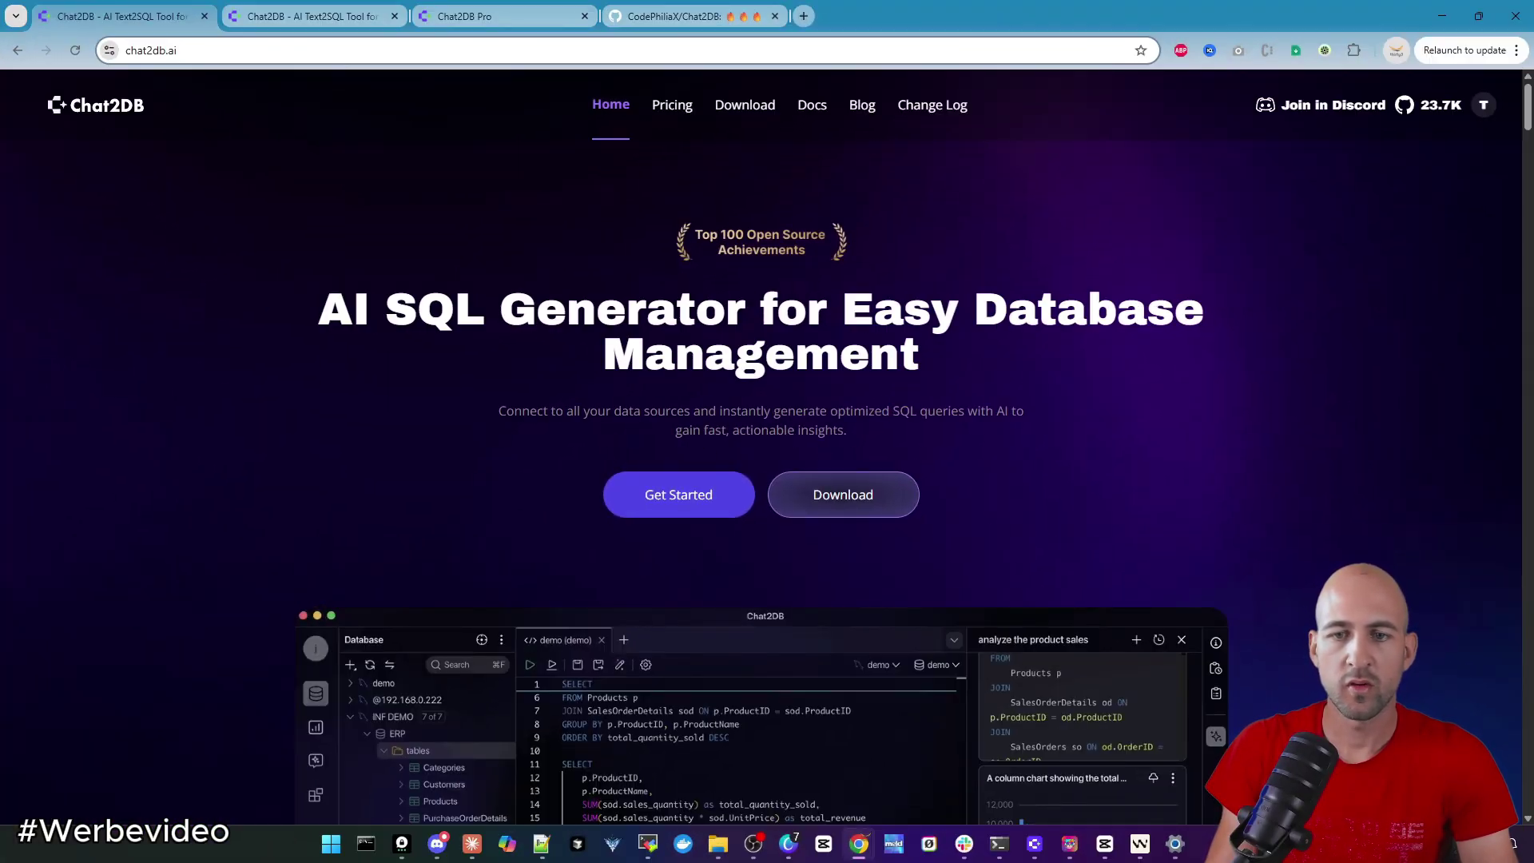
Open the website's download page and check the Chat2DB Pro edition offered for Windows
left_click(760, 119)
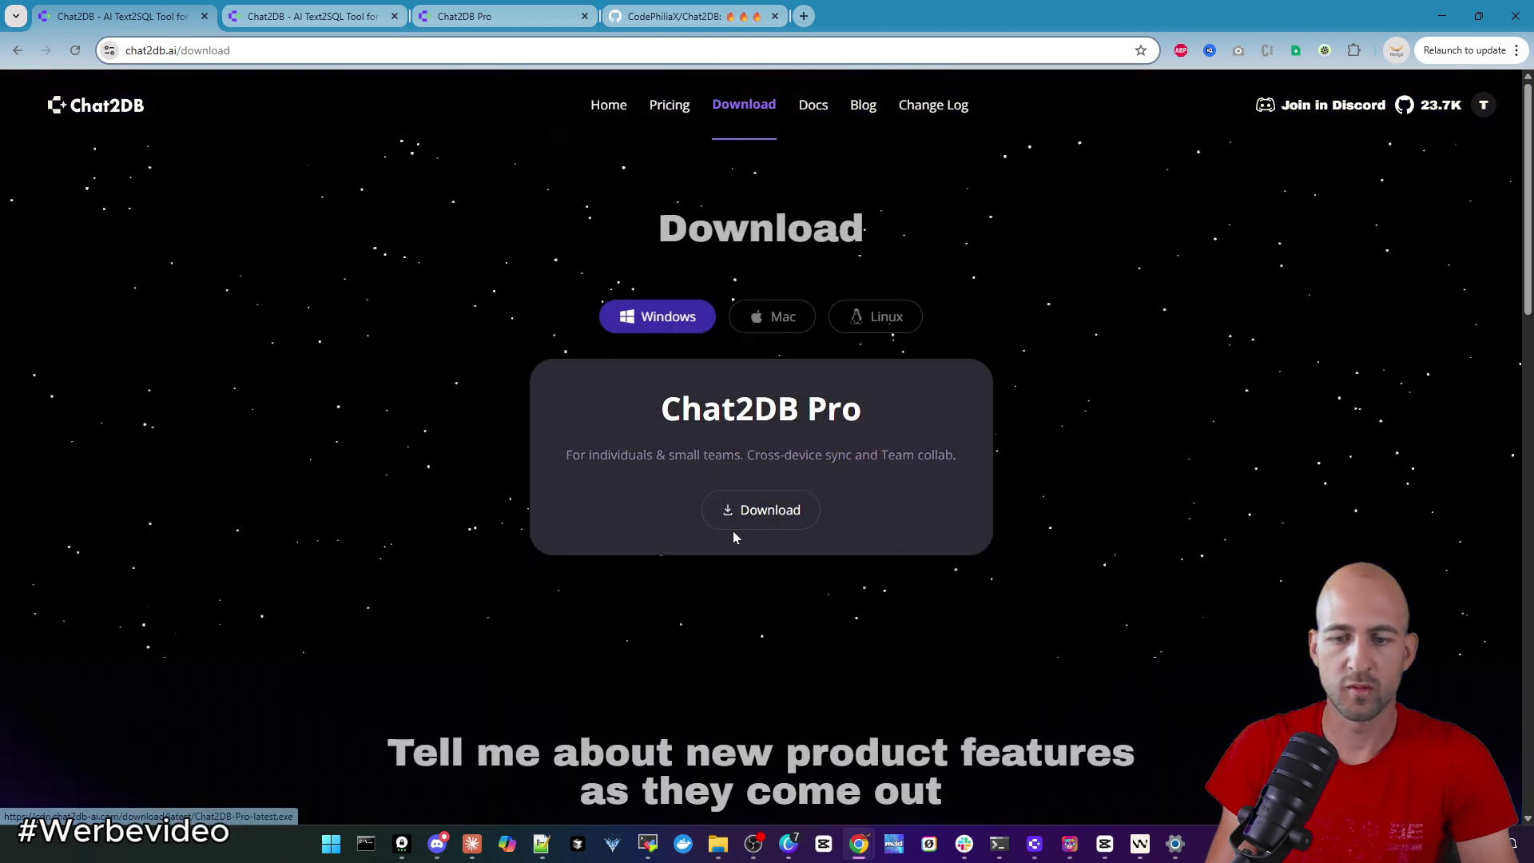
left_click_drag(703, 409, 916, 404)
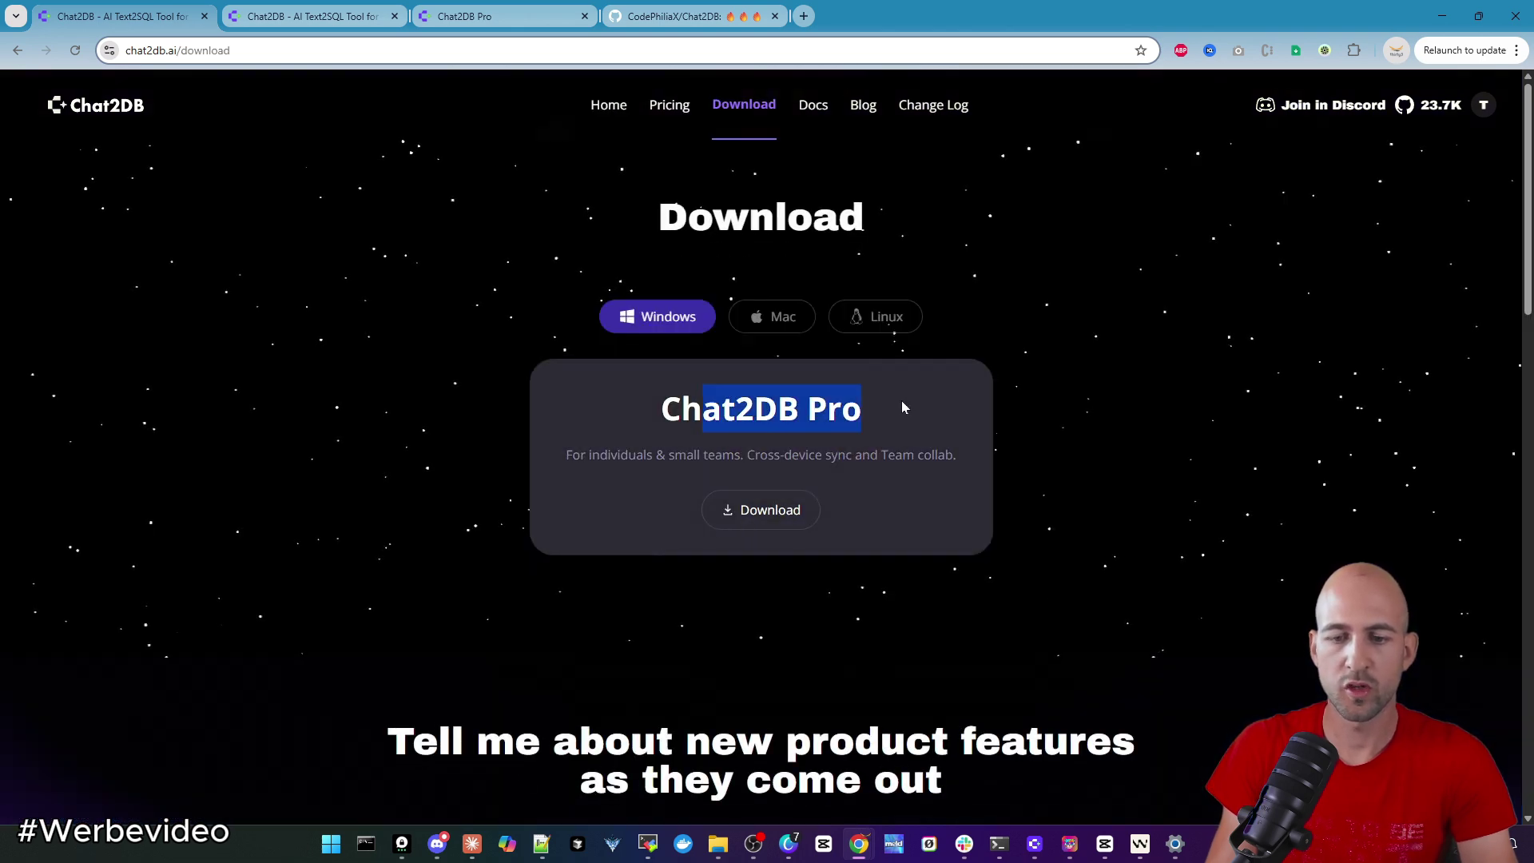
left_click(891, 418)
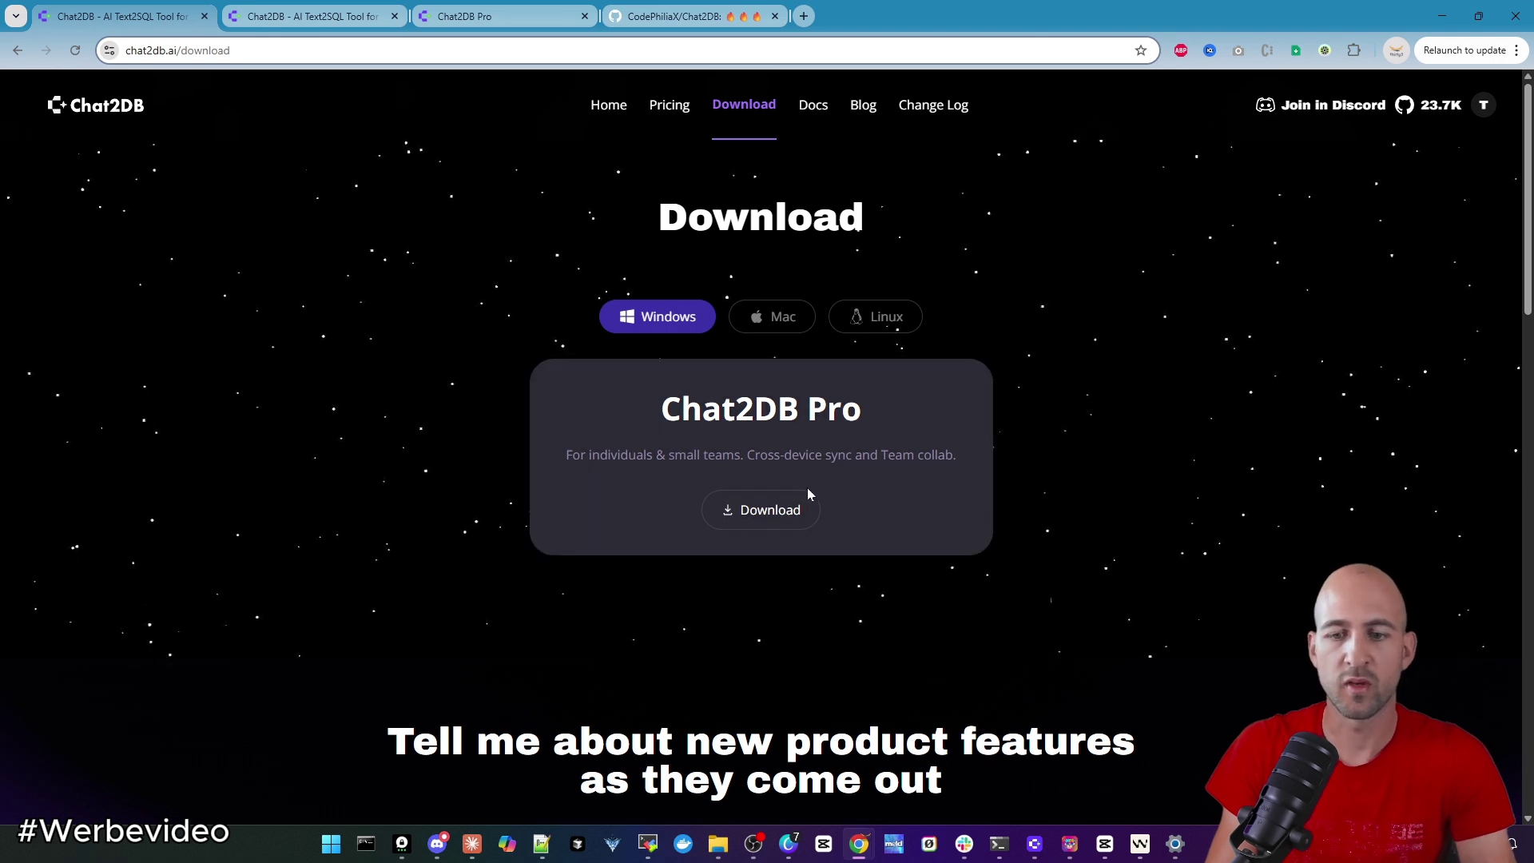
Return to the website's home page, open the web workspace and read its notice about downloading the client
left_click(611, 107)
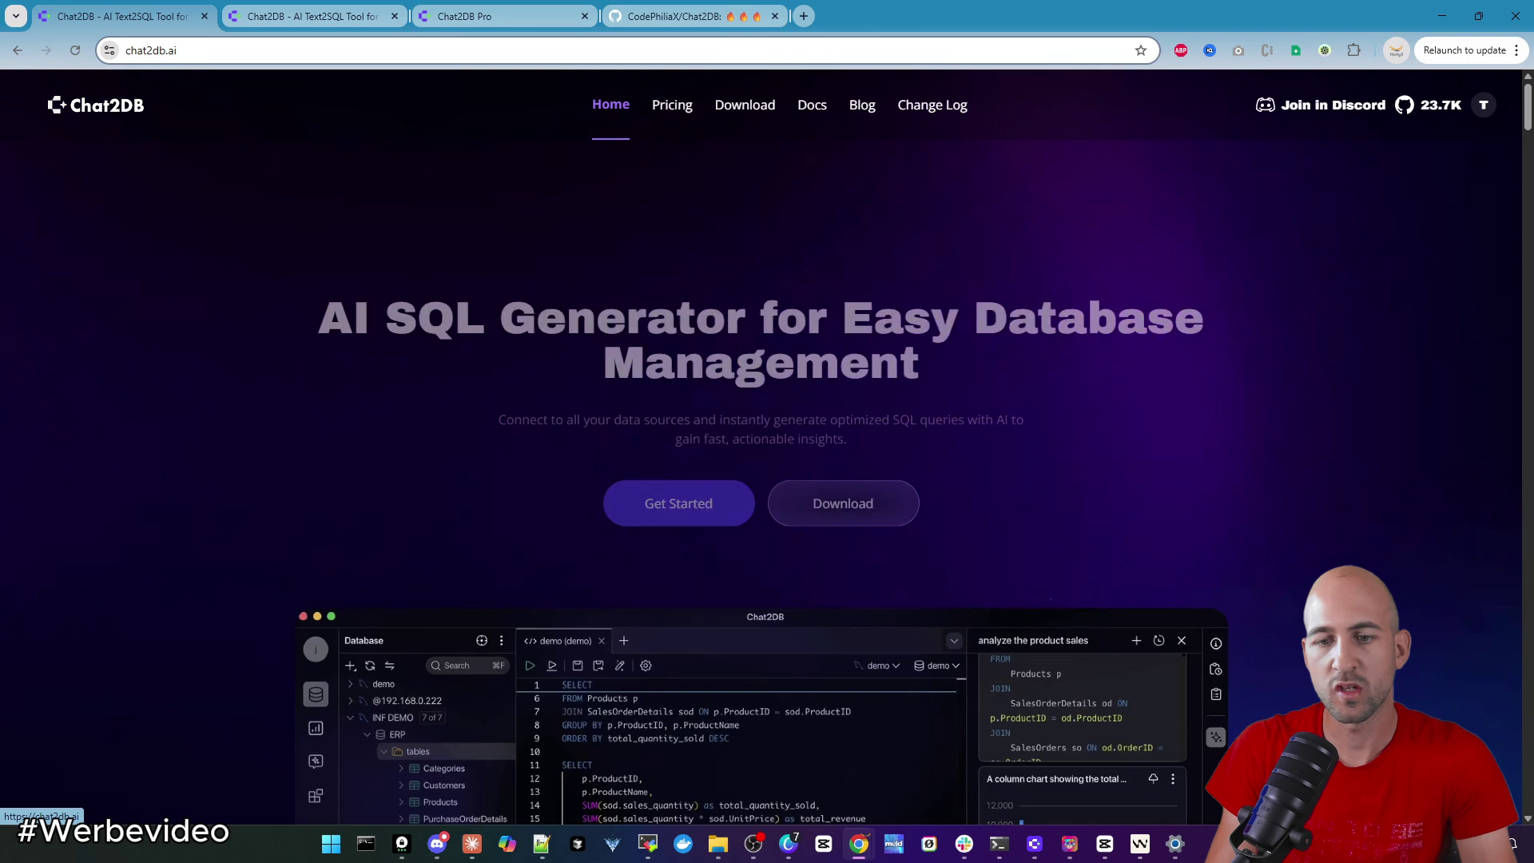
left_click(688, 499)
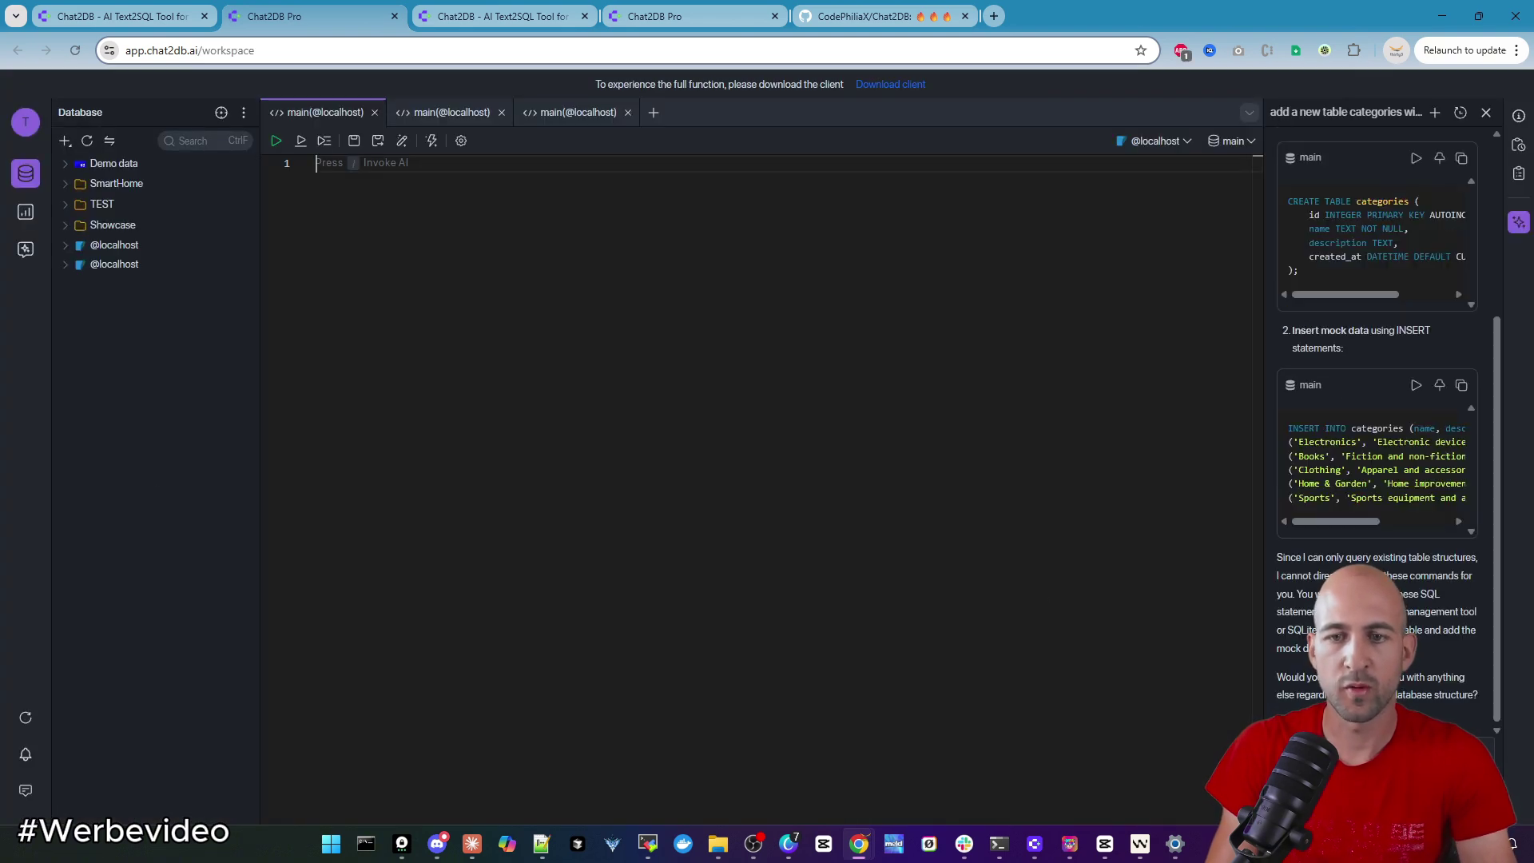
left_click_drag(596, 84, 784, 84)
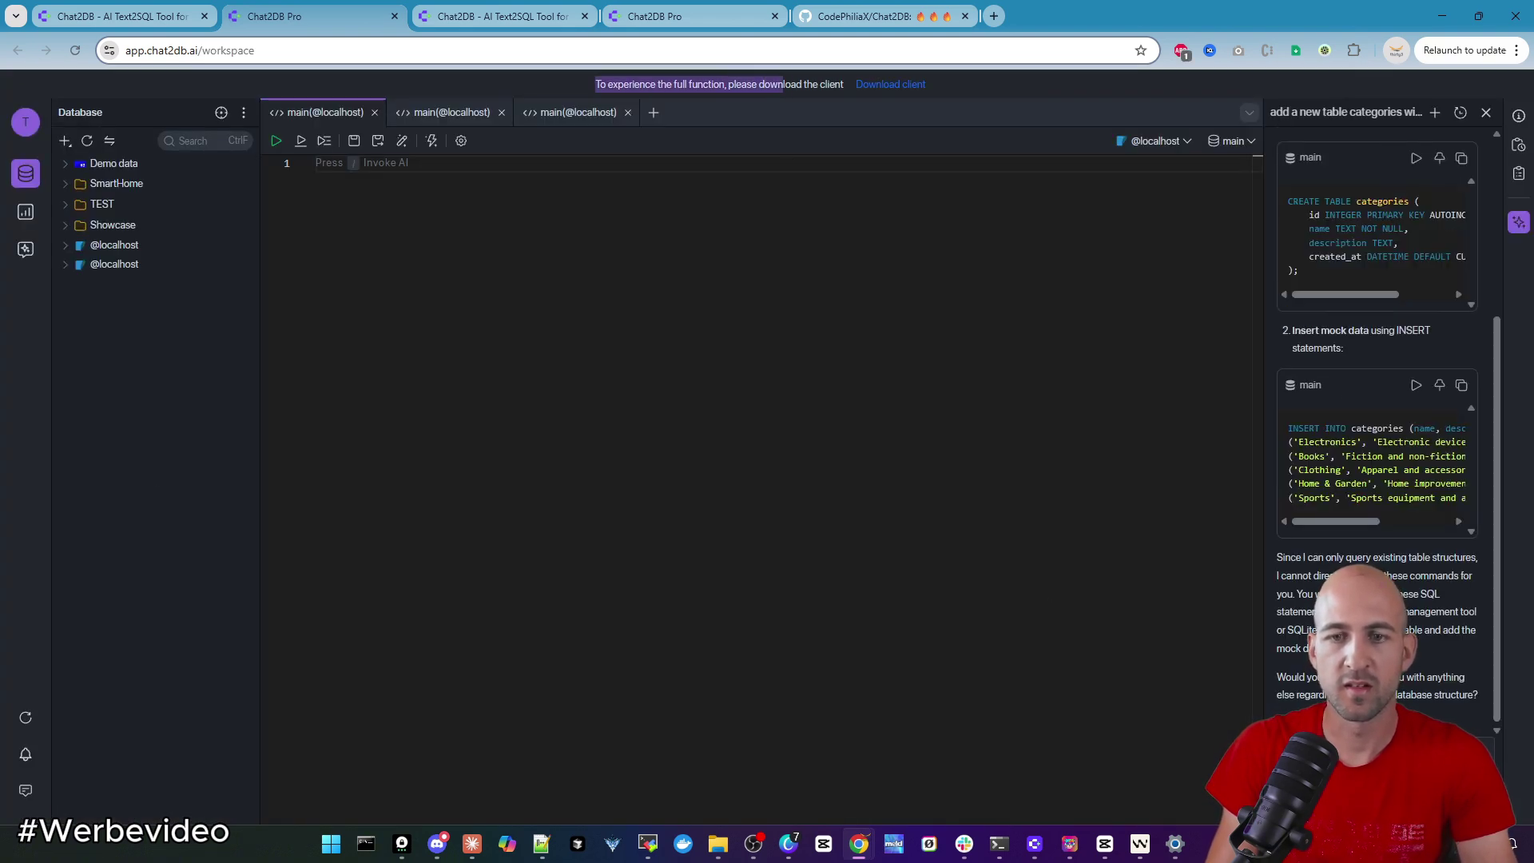
left_click(796, 84)
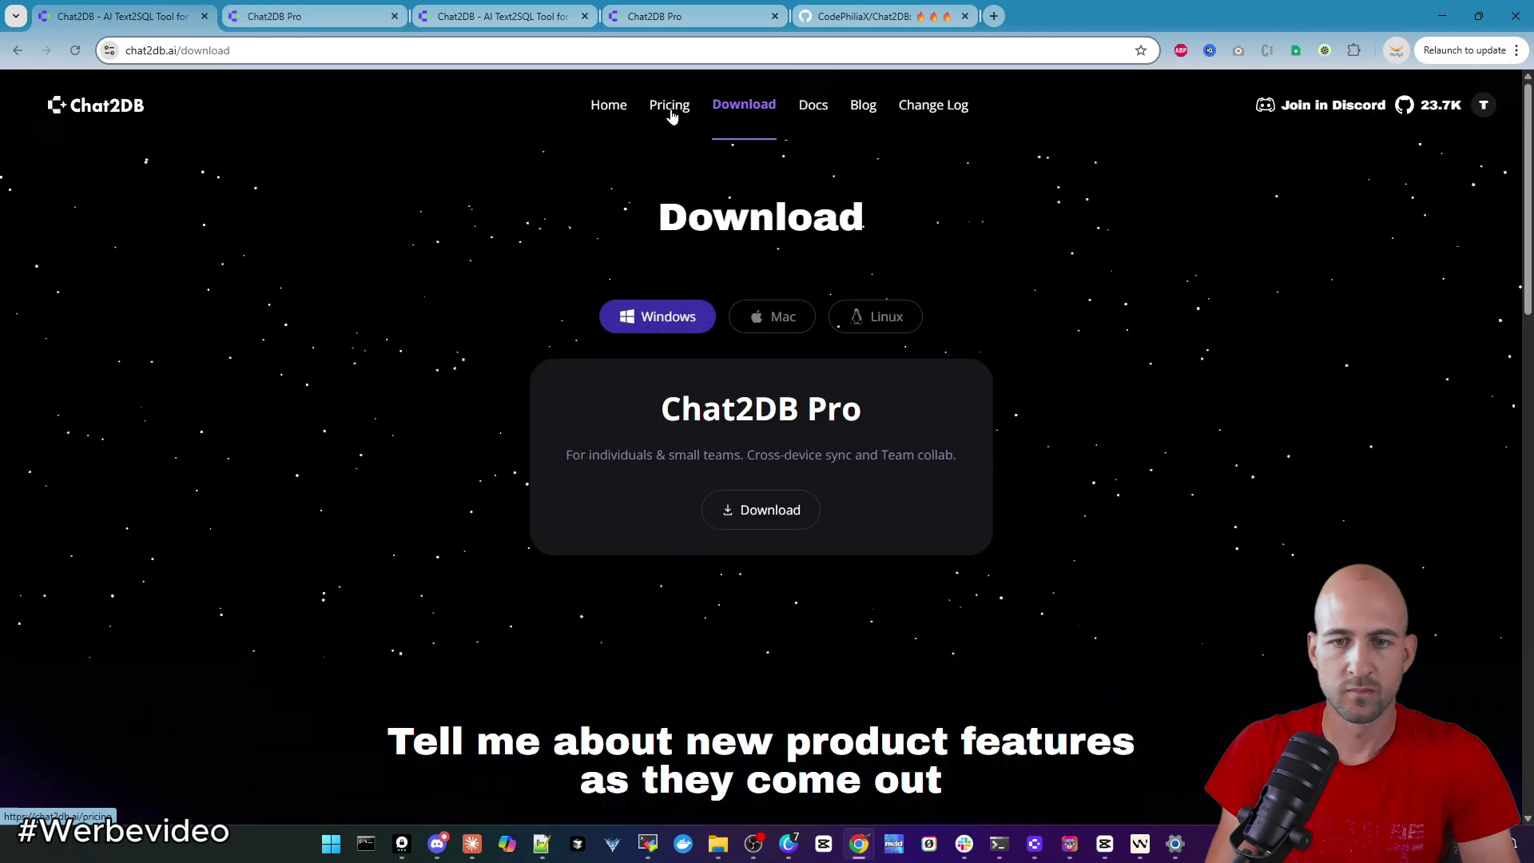
Open the pricing page and compare the Community, PRO Yearly and PRO Monthly plans
left_click(669, 105)
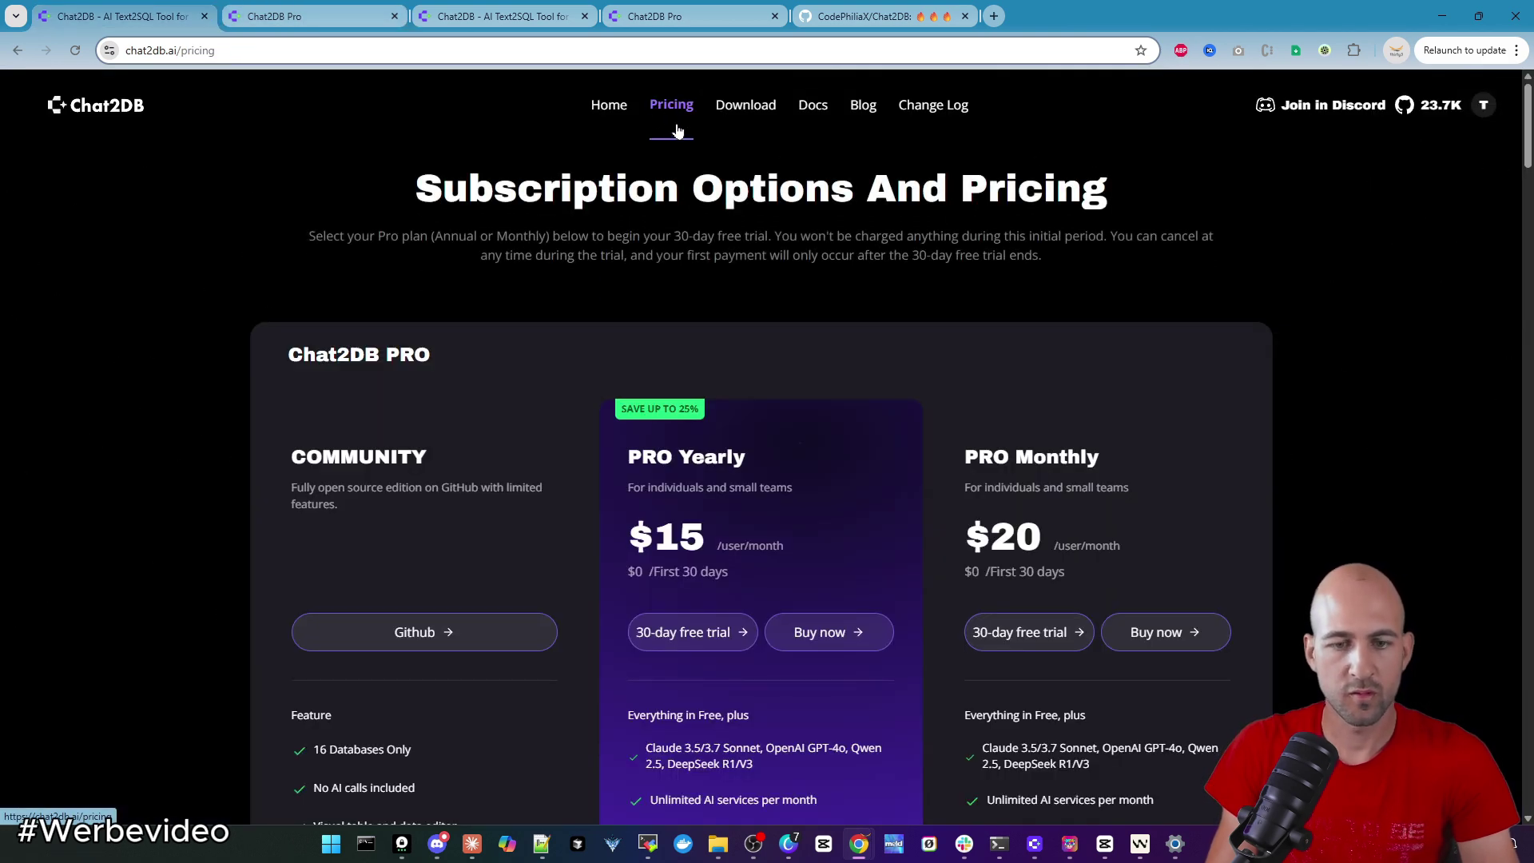
scroll(764, 357, "down", 2)
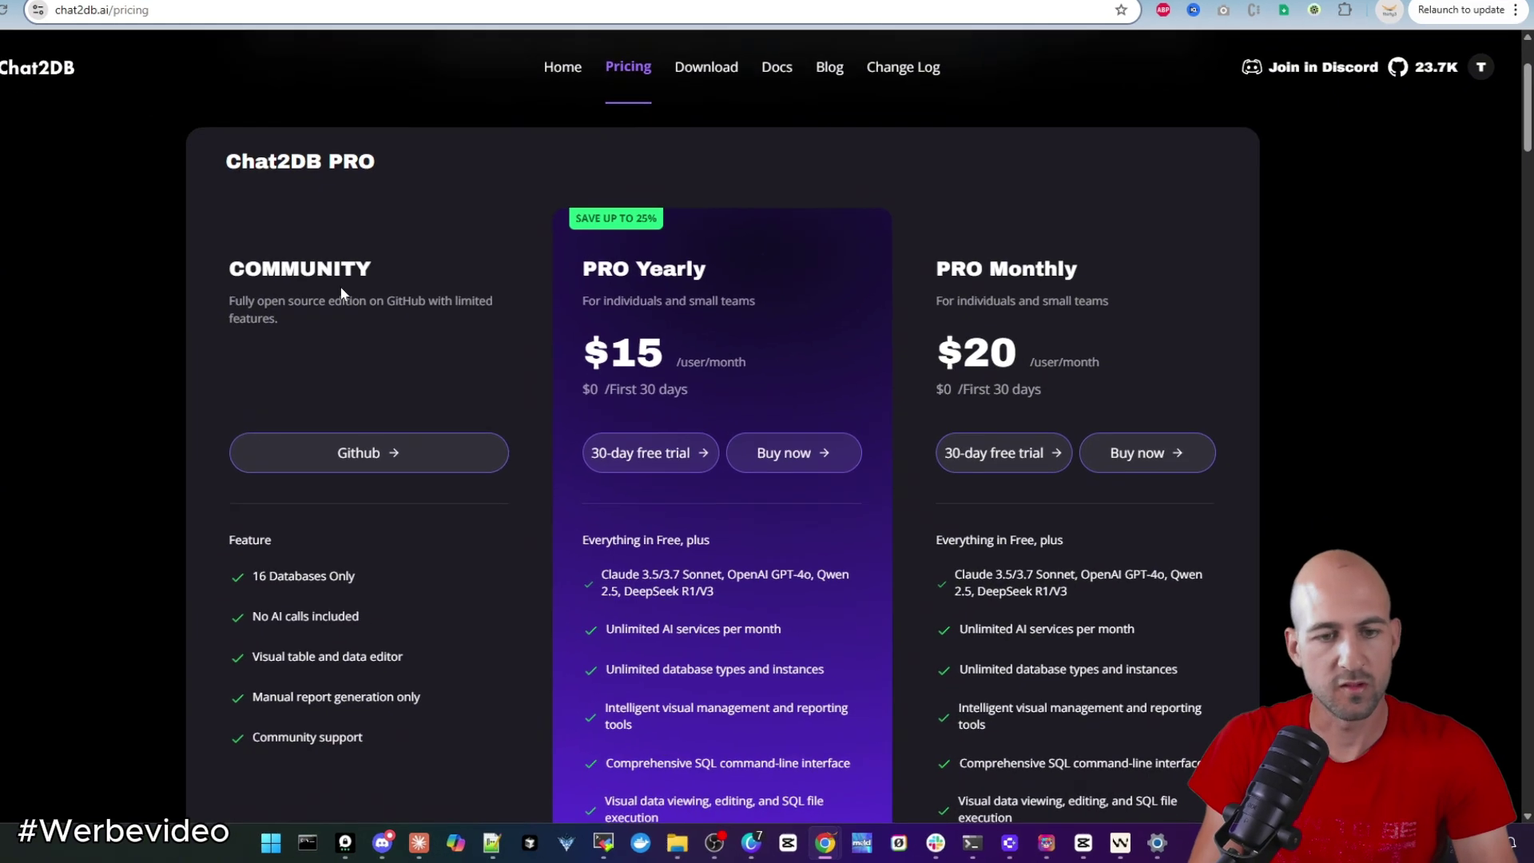
scroll(378, 290, "down", 1)
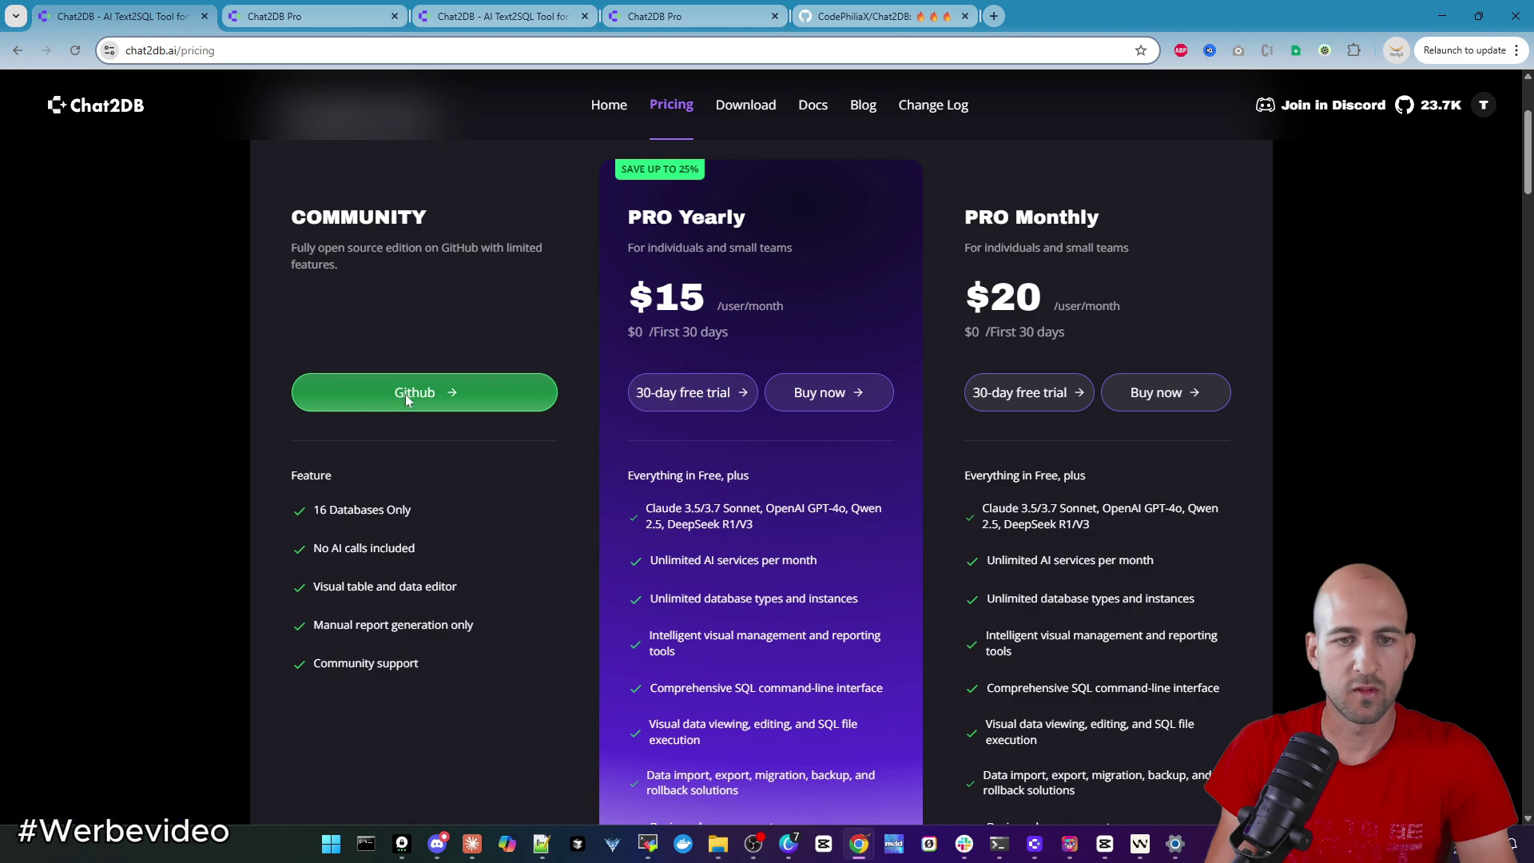
Open the Community edition's GitHub repository and view its clone and download options
left_click(405, 394)
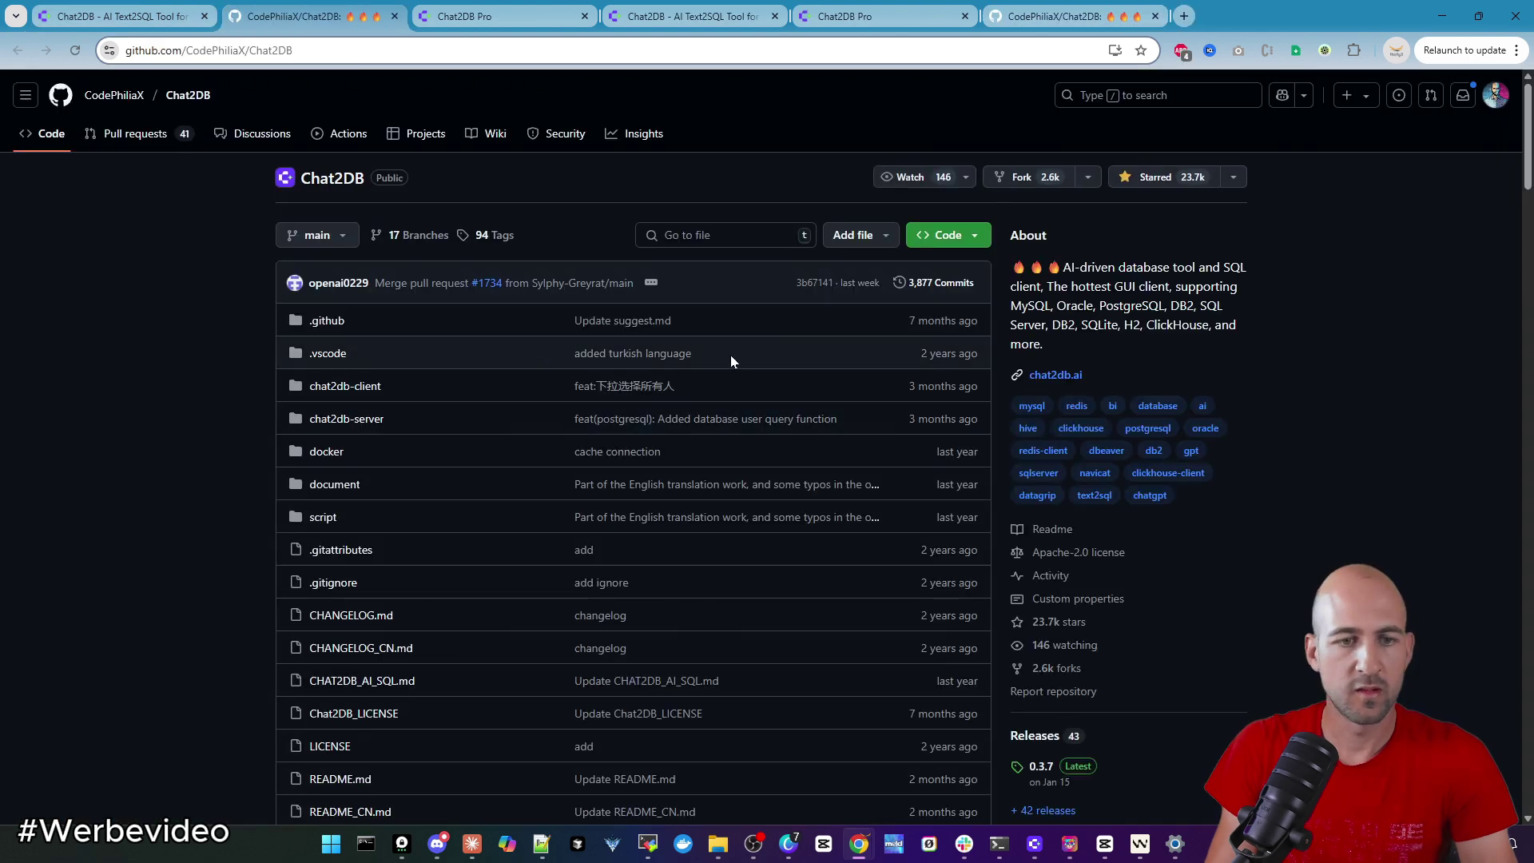
left_click(982, 241)
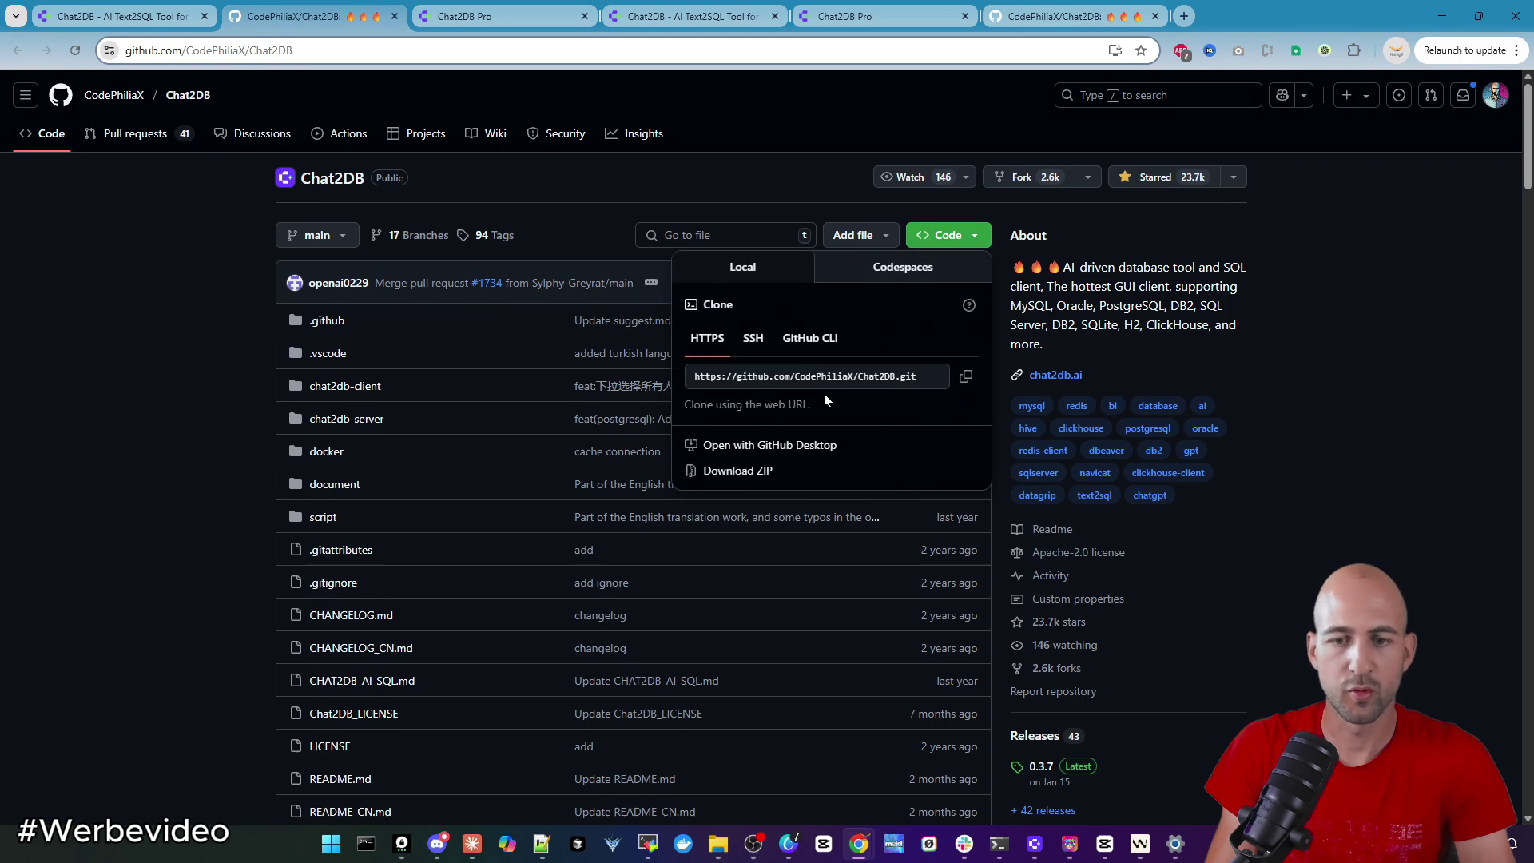
left_click(162, 520)
Examine the README's Feature Comparison table for the Community Open Source, Local and Pro editions
scroll(489, 402, "down", 10)
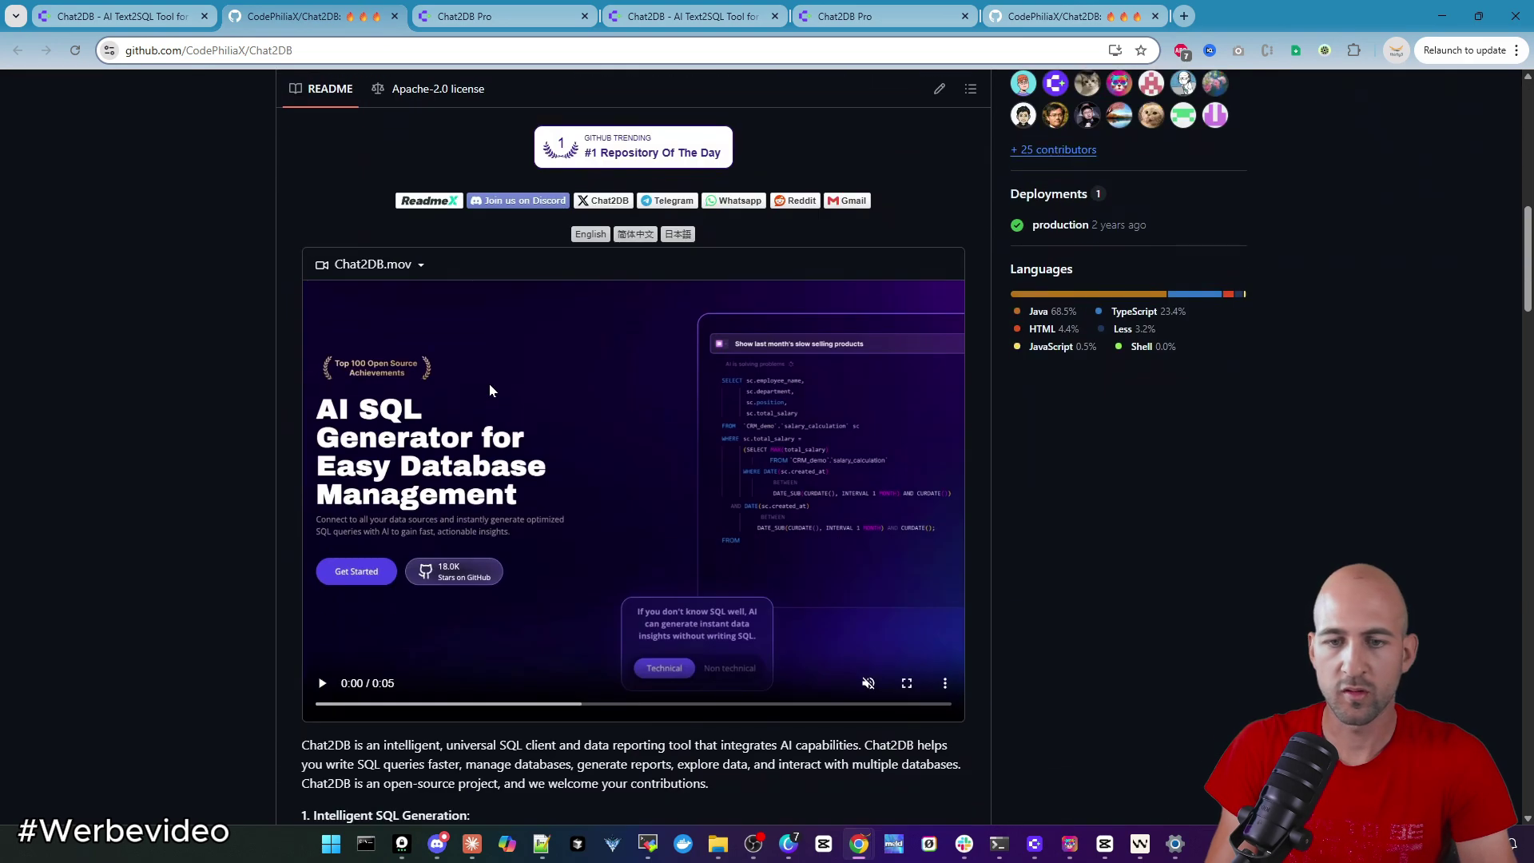
scroll(572, 387, "down", 10)
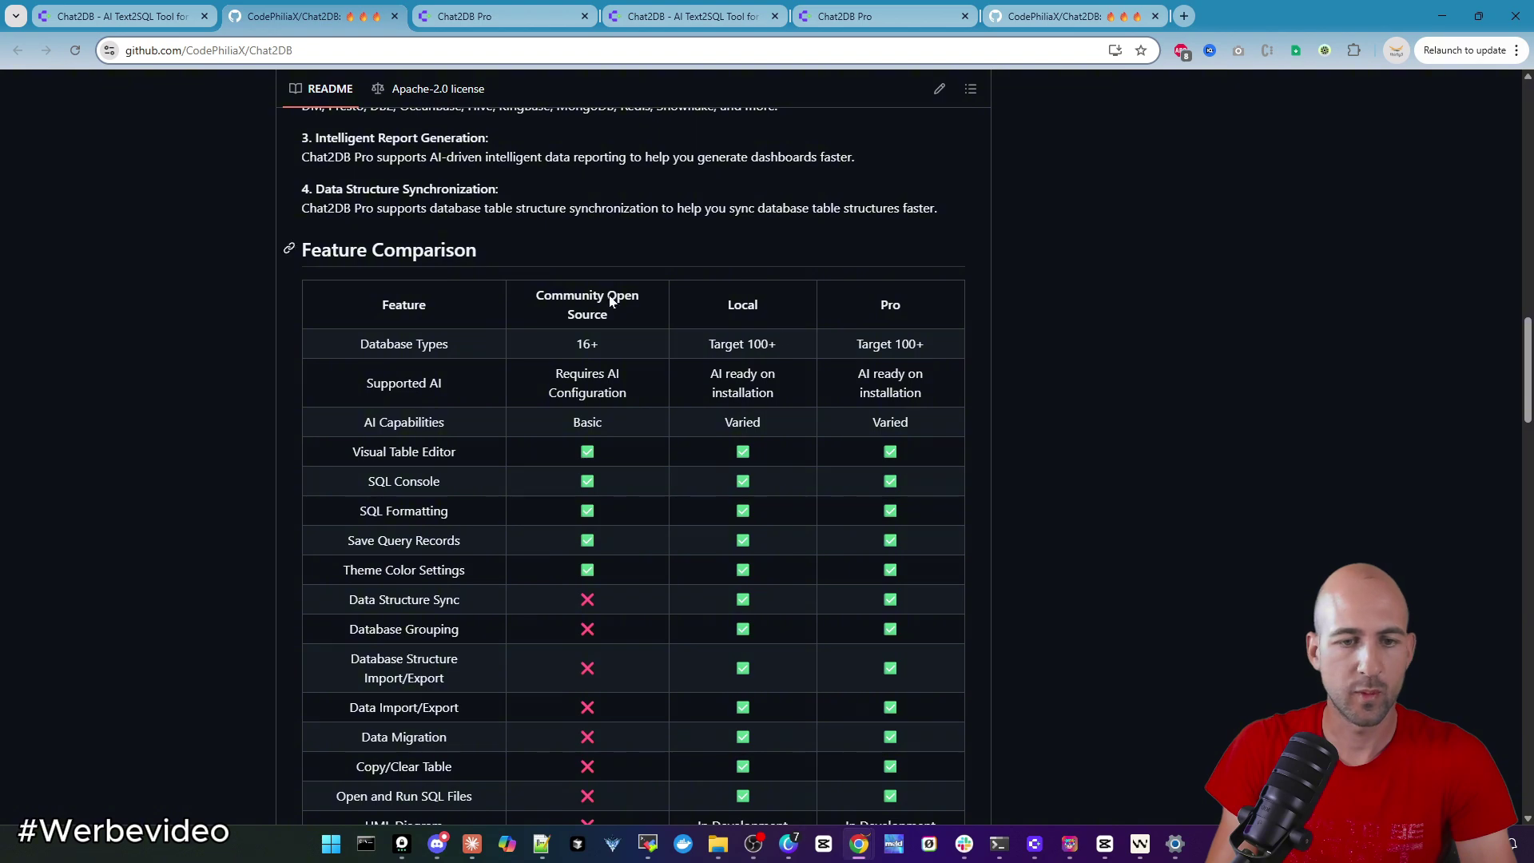
scroll(675, 309, "down", 1)
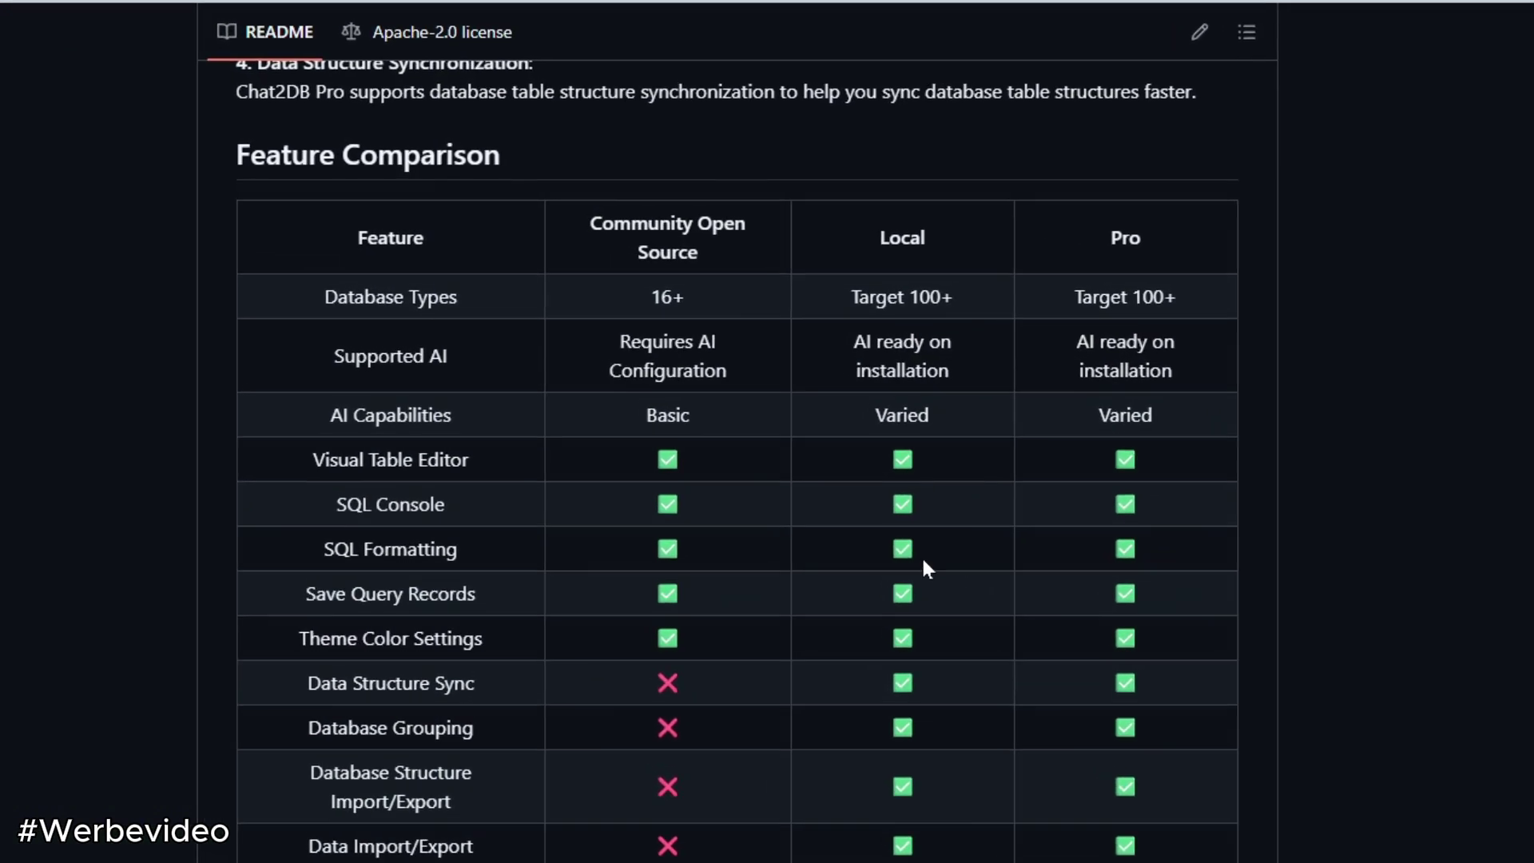
scroll(922, 567, "down", 2)
left_click_drag(320, 175, 676, 252)
scroll(675, 251, "down", 2)
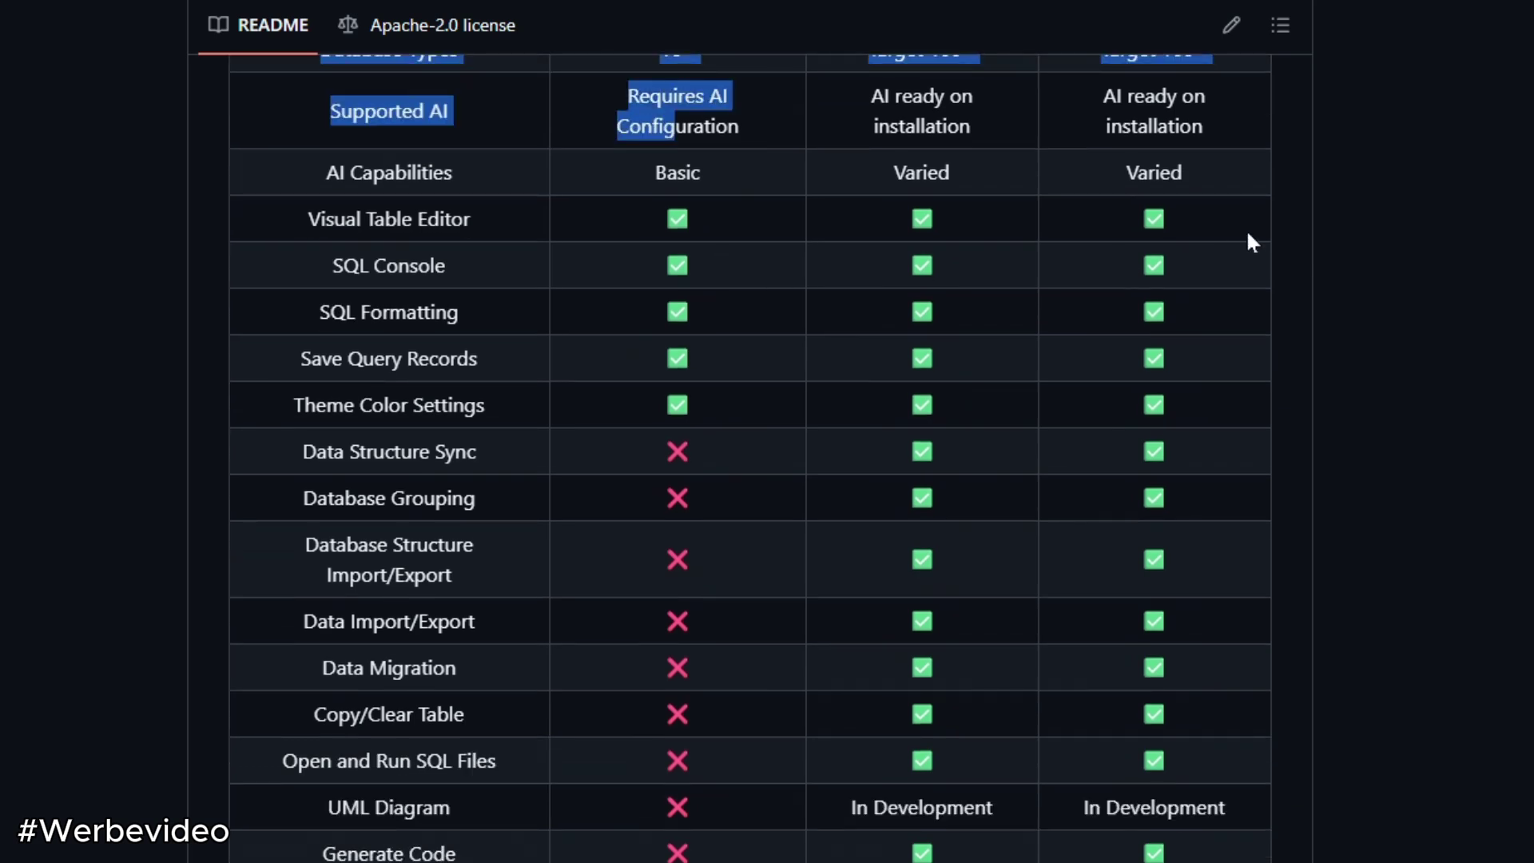
left_click_drag(1085, 276, 911, 267)
scroll(1051, 441, "down", 4)
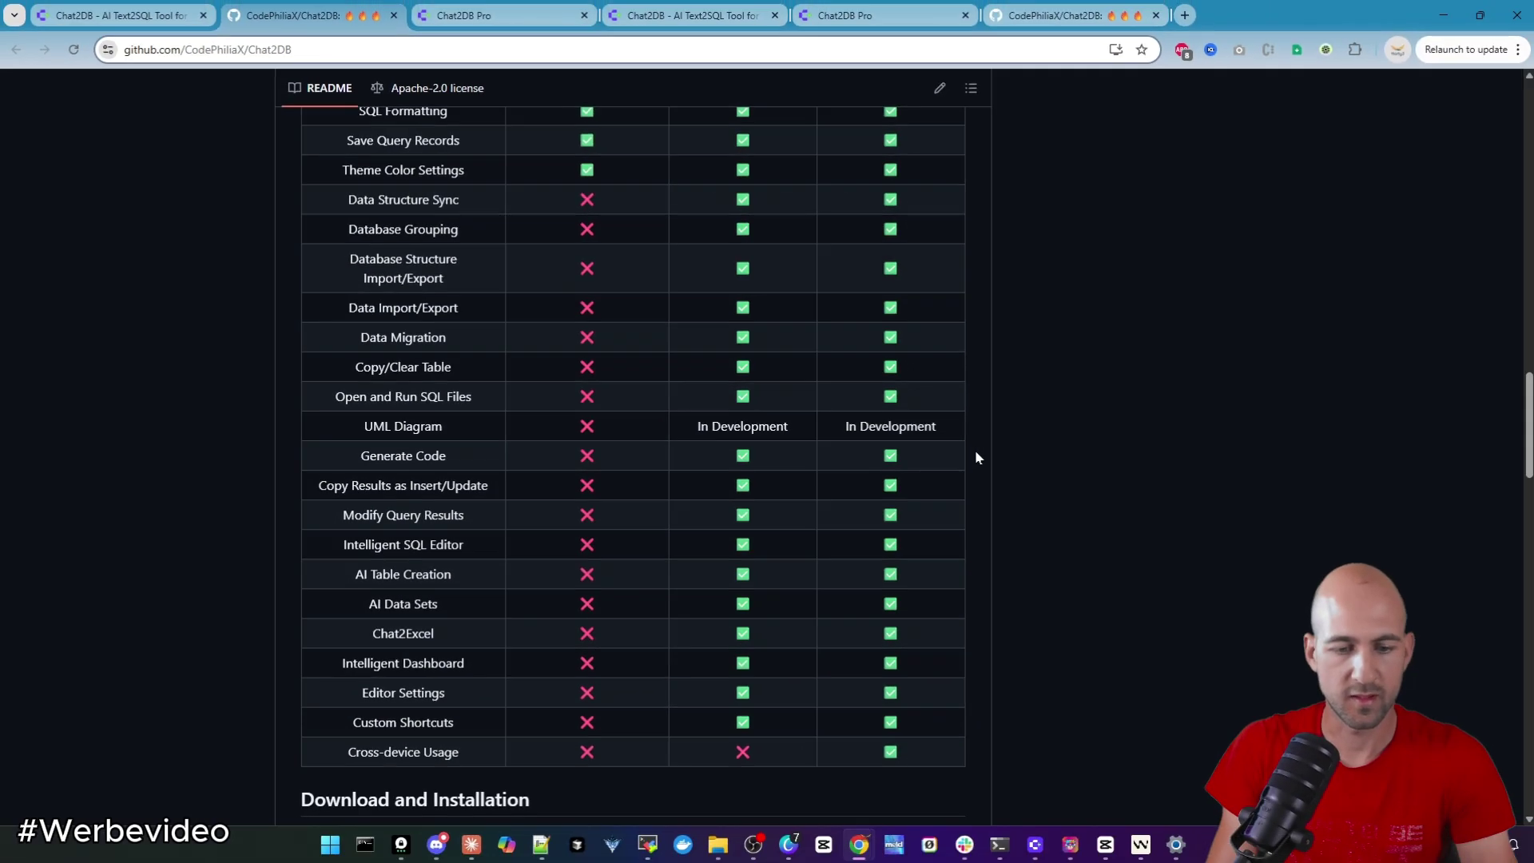
Open the Chat2DB repository's releases list to see the downloadable assets
scroll(1114, 517, "up", 15)
scroll(1115, 523, "up", 8)
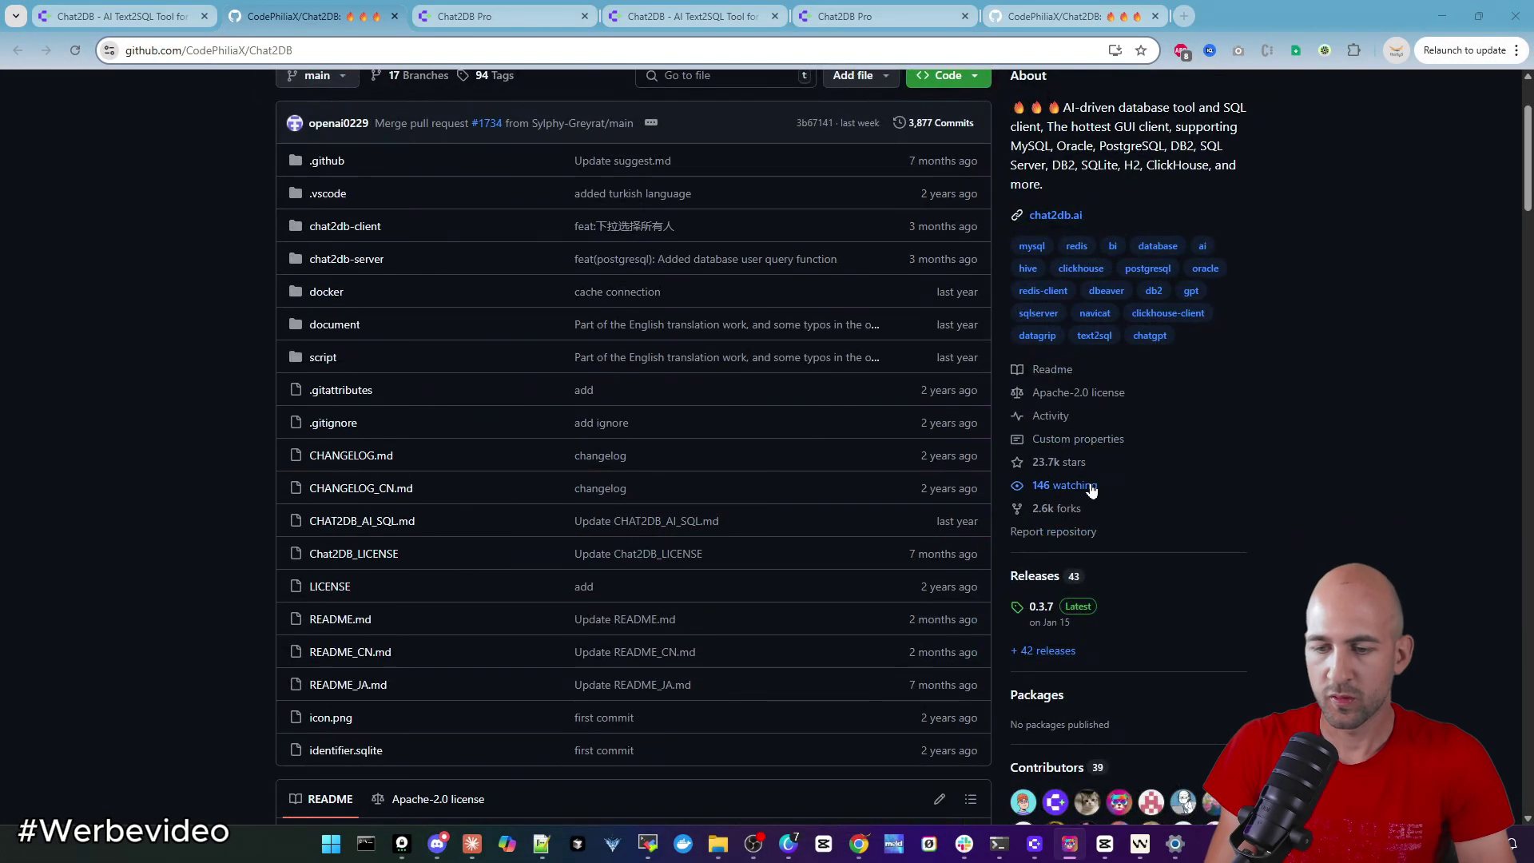
left_click(1035, 576)
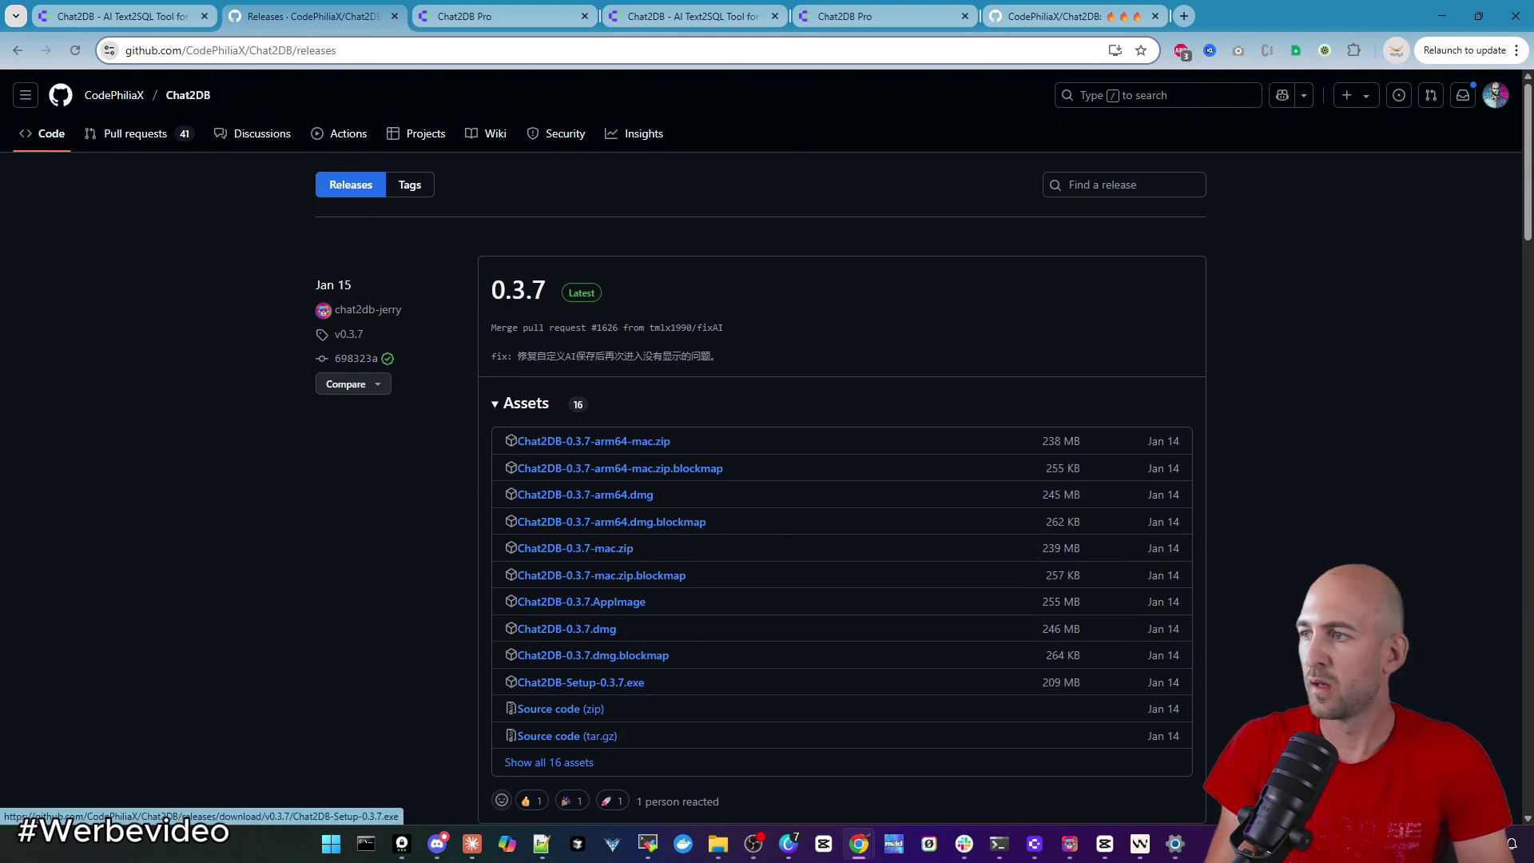
Switch to the Chat2DB desktop app and view the database types available for a new connection
key("alt+Tab")
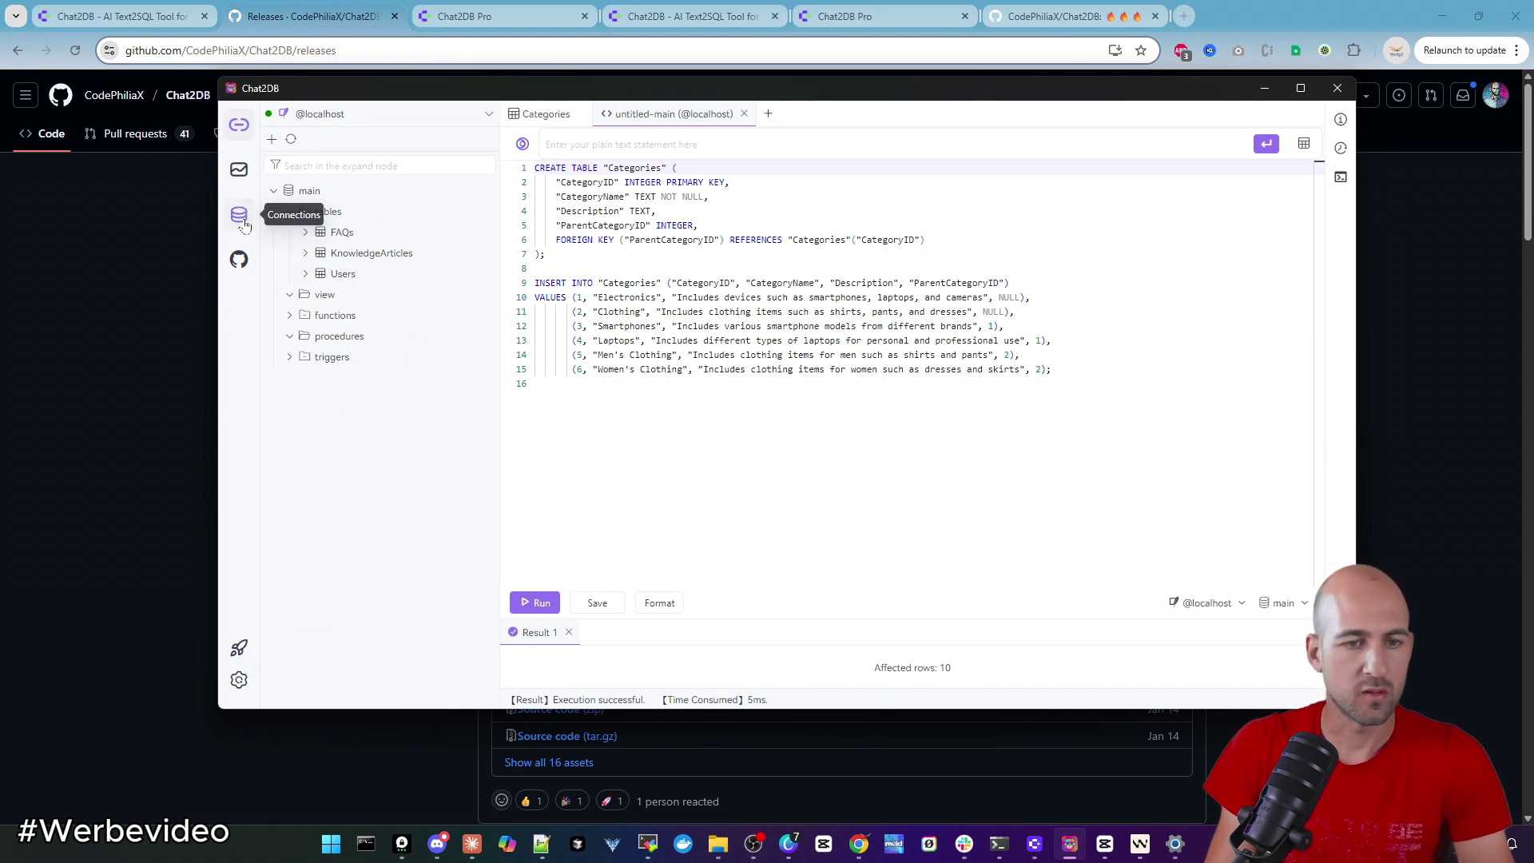
left_click(239, 215)
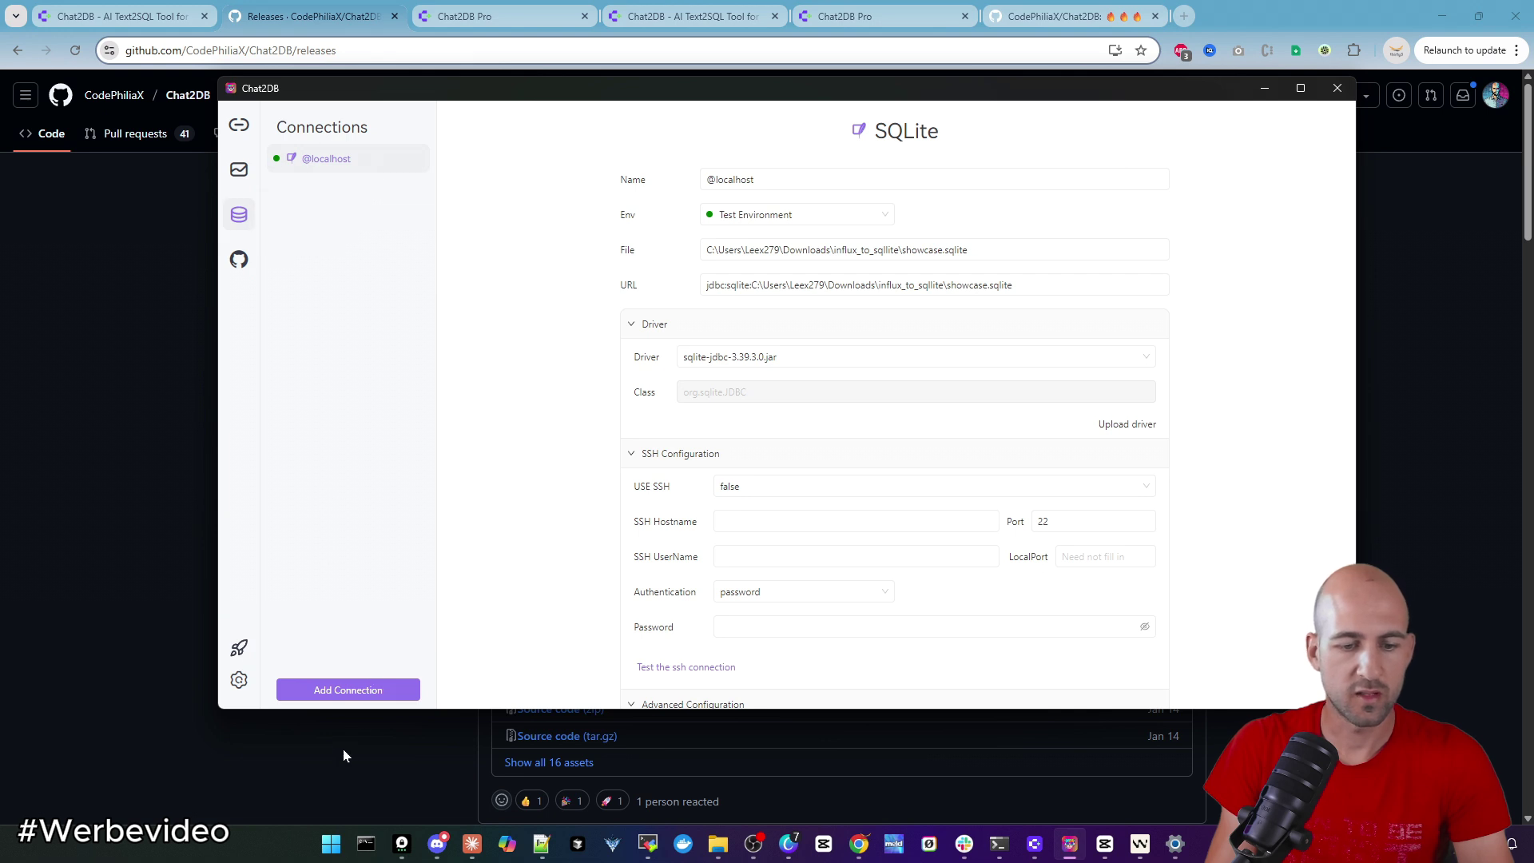
left_click(369, 681)
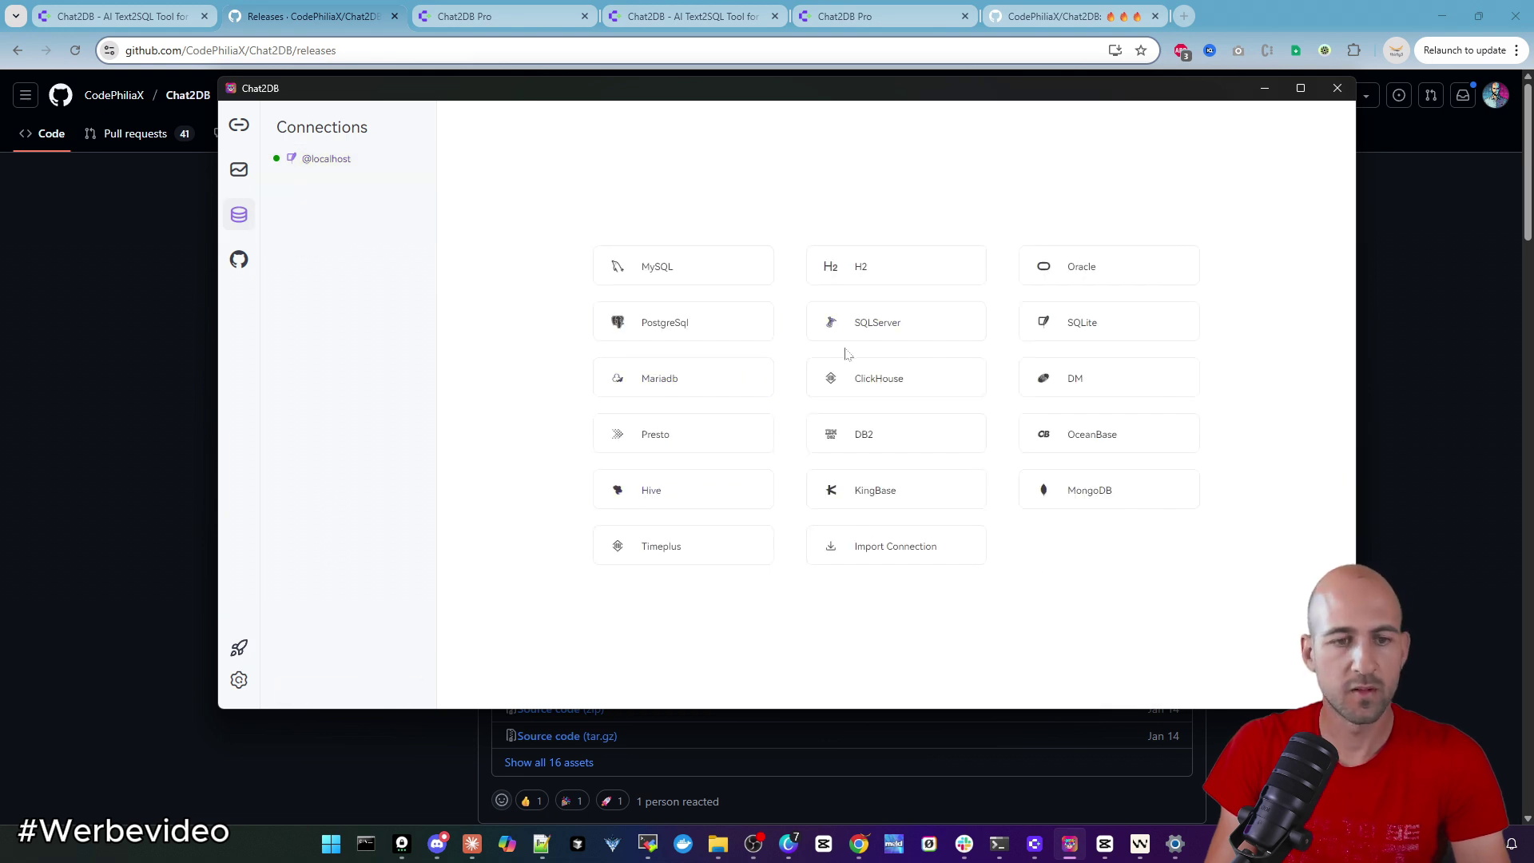
In the SQL workspace, empty the editor and generate SQL from the prompt "Create a new Table "Categroies" and add some realistic Mockdata"
left_click(239, 124)
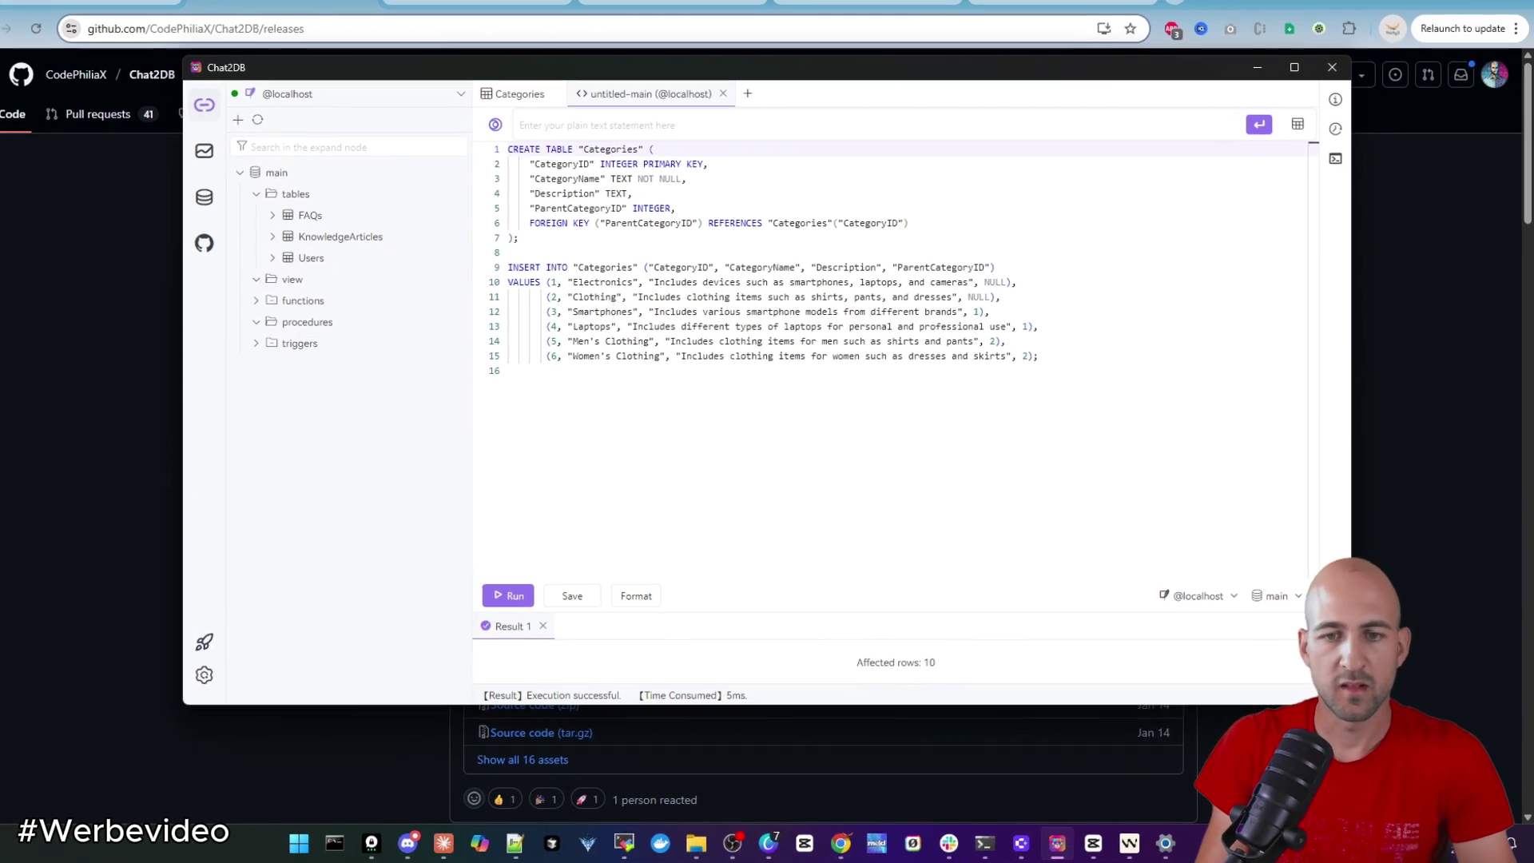
type("Create a new Table \"Categroies\" and add some realistic Mockdata")
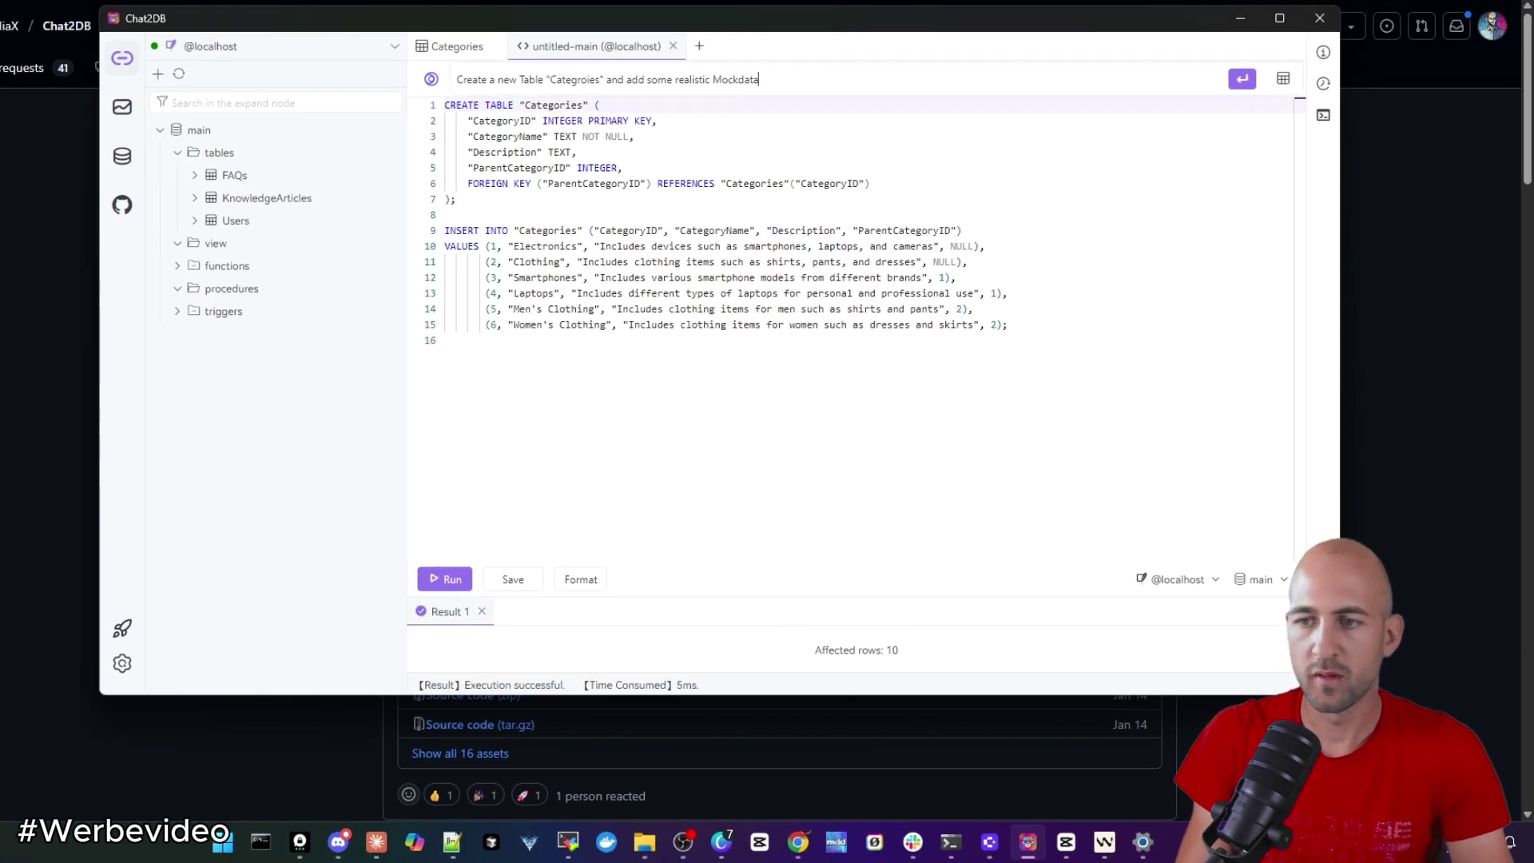
key("Return")
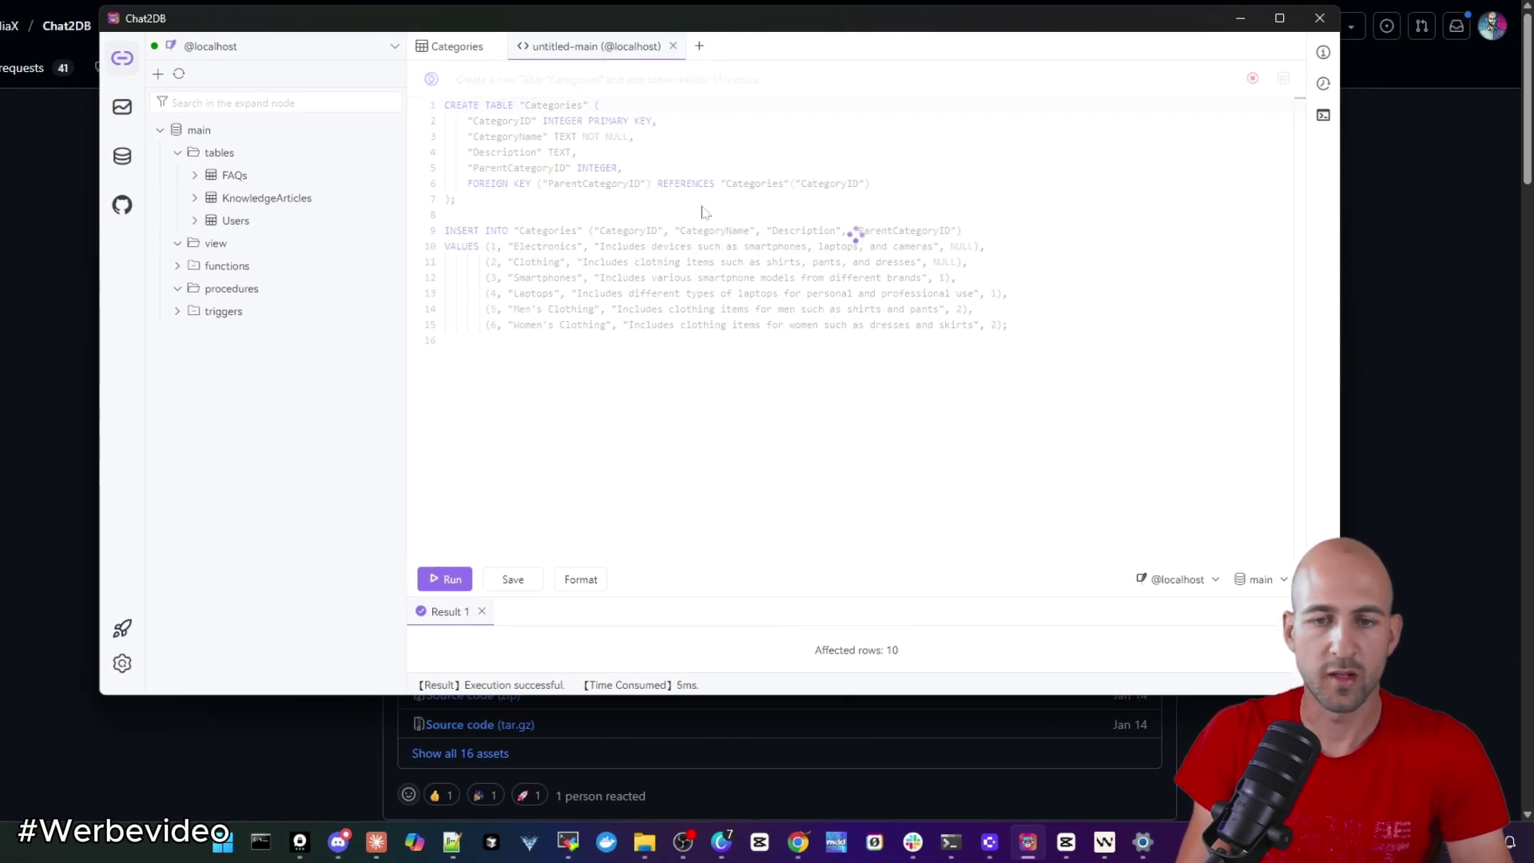
key("ctrl+a")
key("Delete")
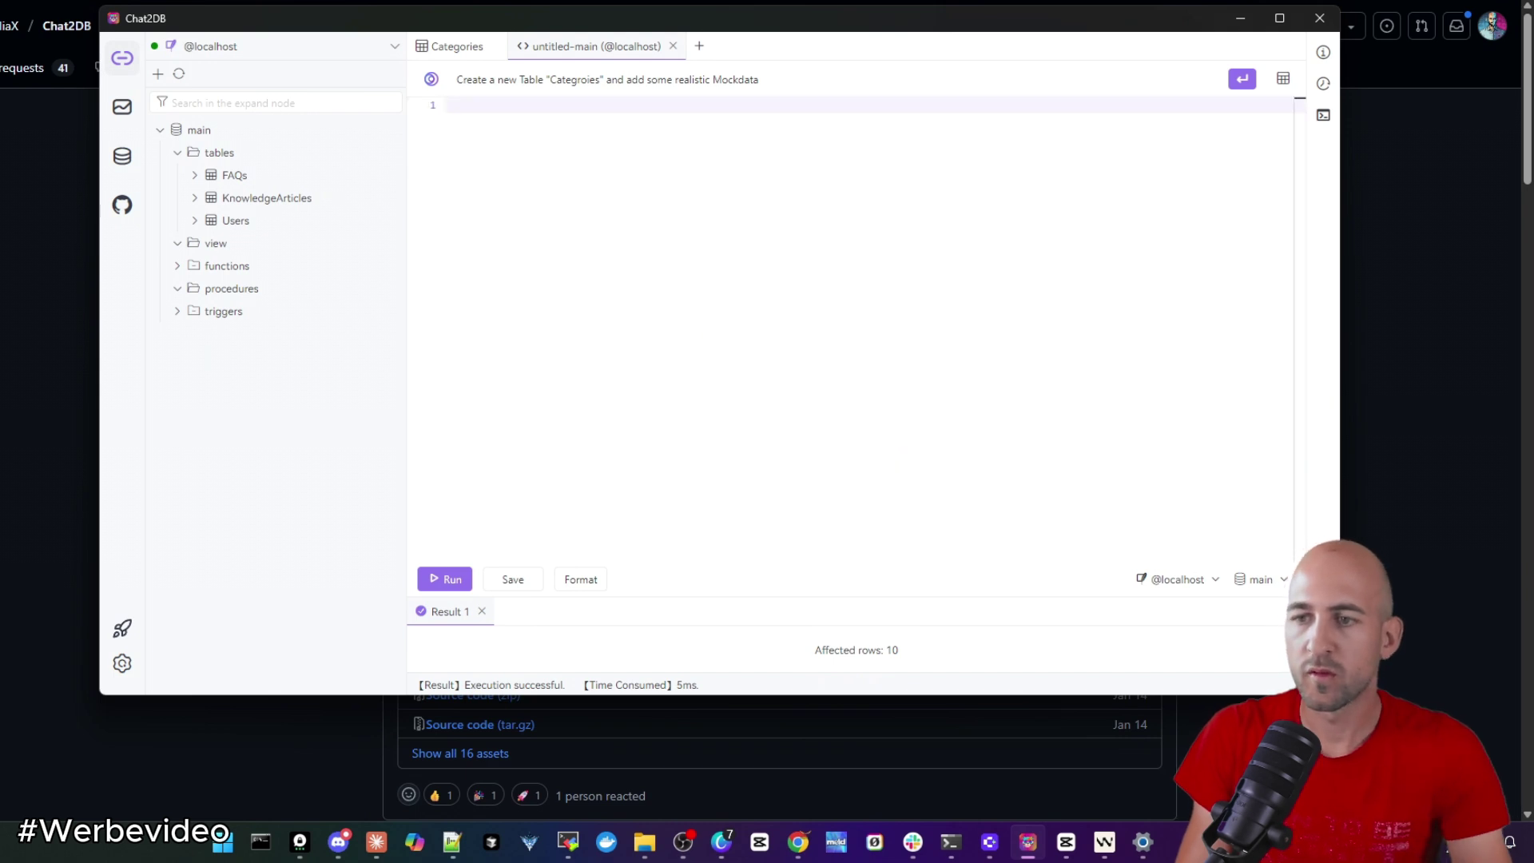
left_click(1237, 77)
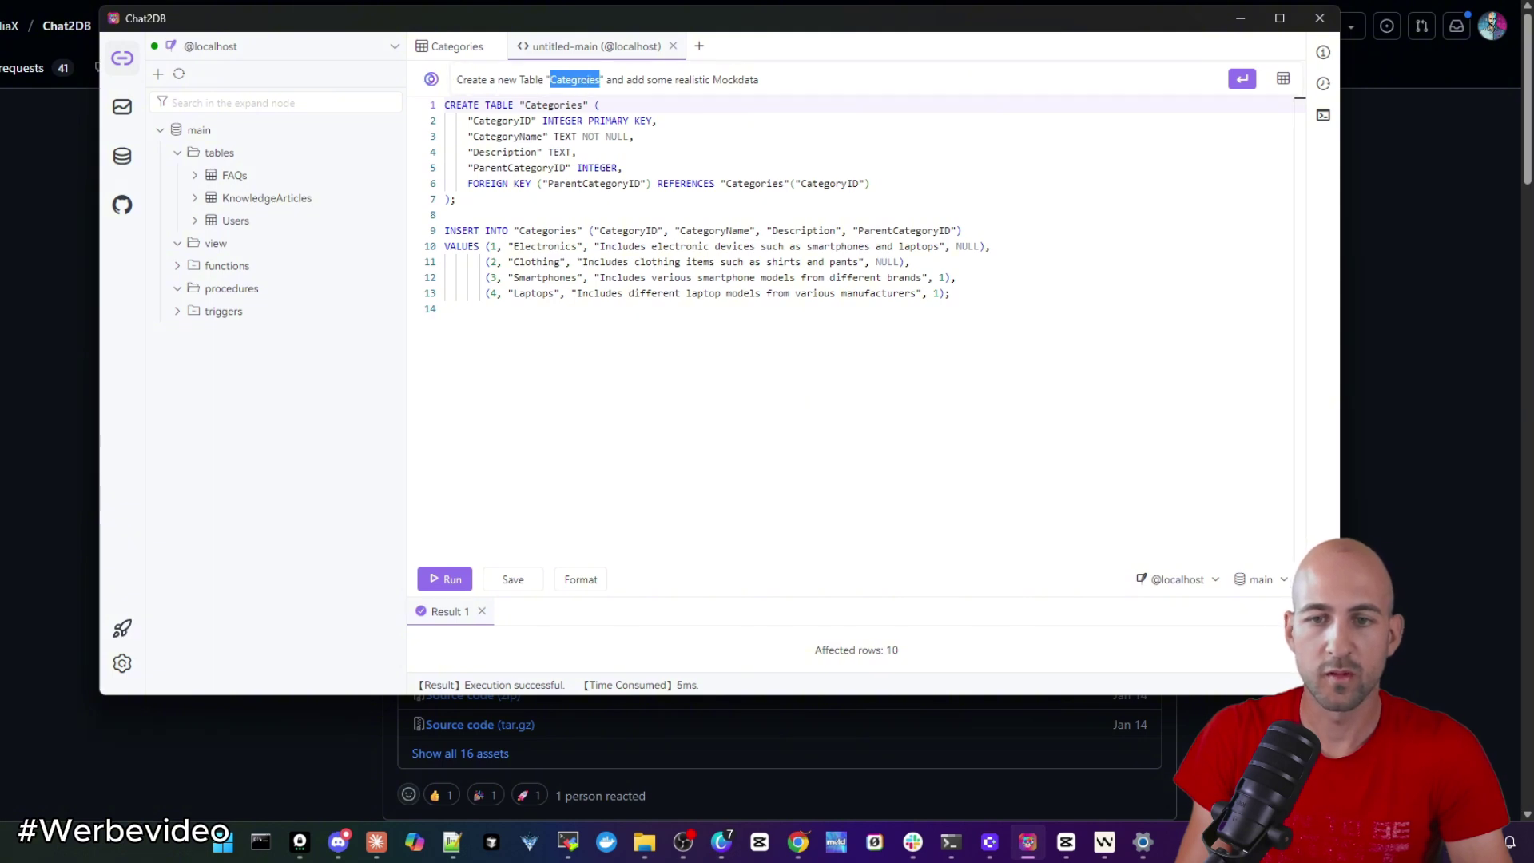
Check the generated CREATE TABLE and INSERT statements for "Categories" and run the script on the main database
left_click_drag(759, 79, 658, 79)
left_click(623, 168)
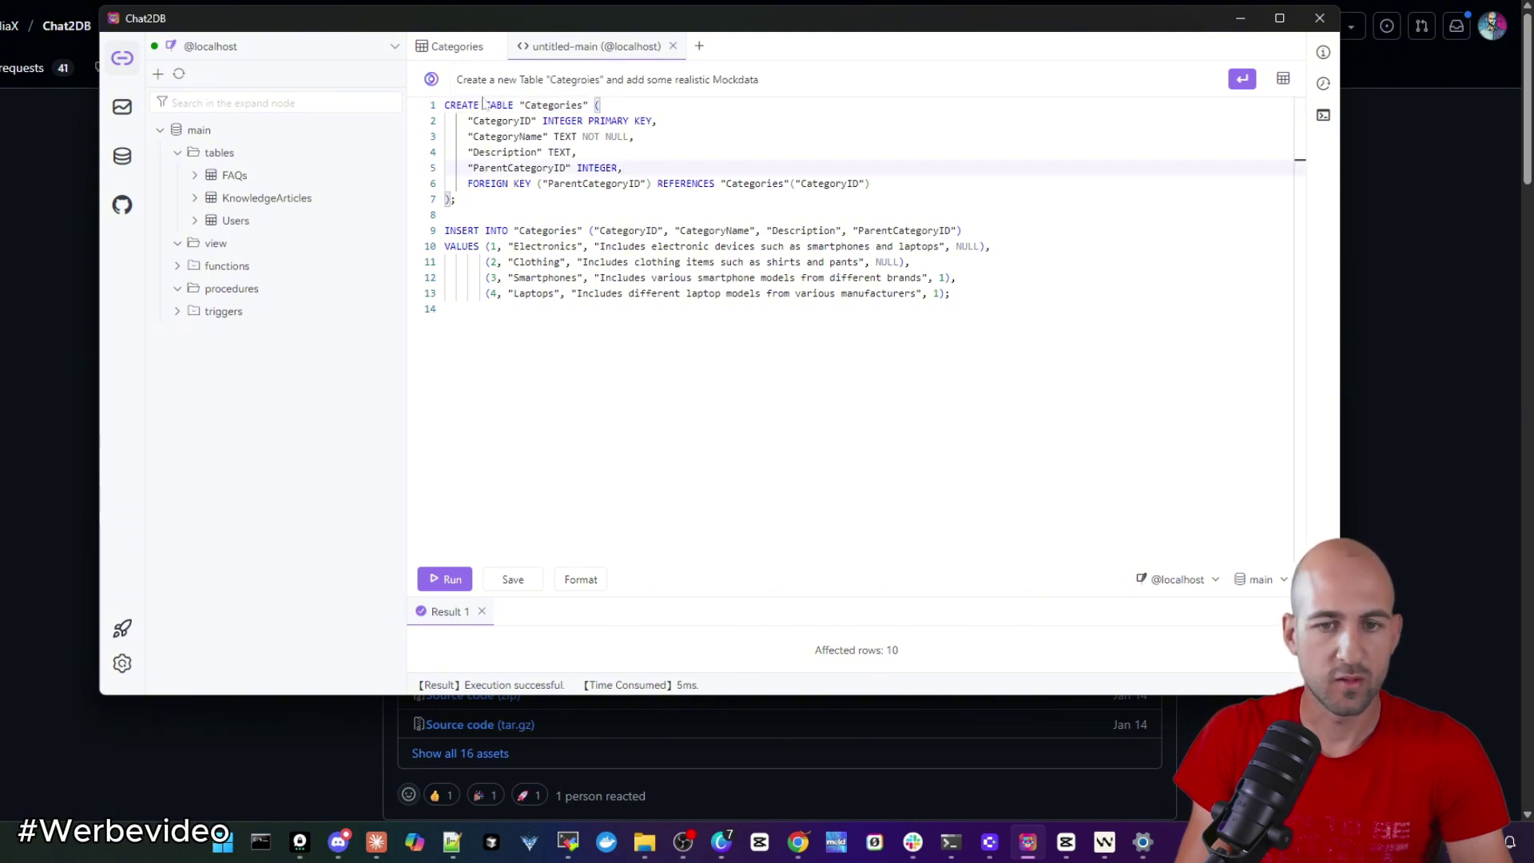
left_click_drag(483, 105, 577, 105)
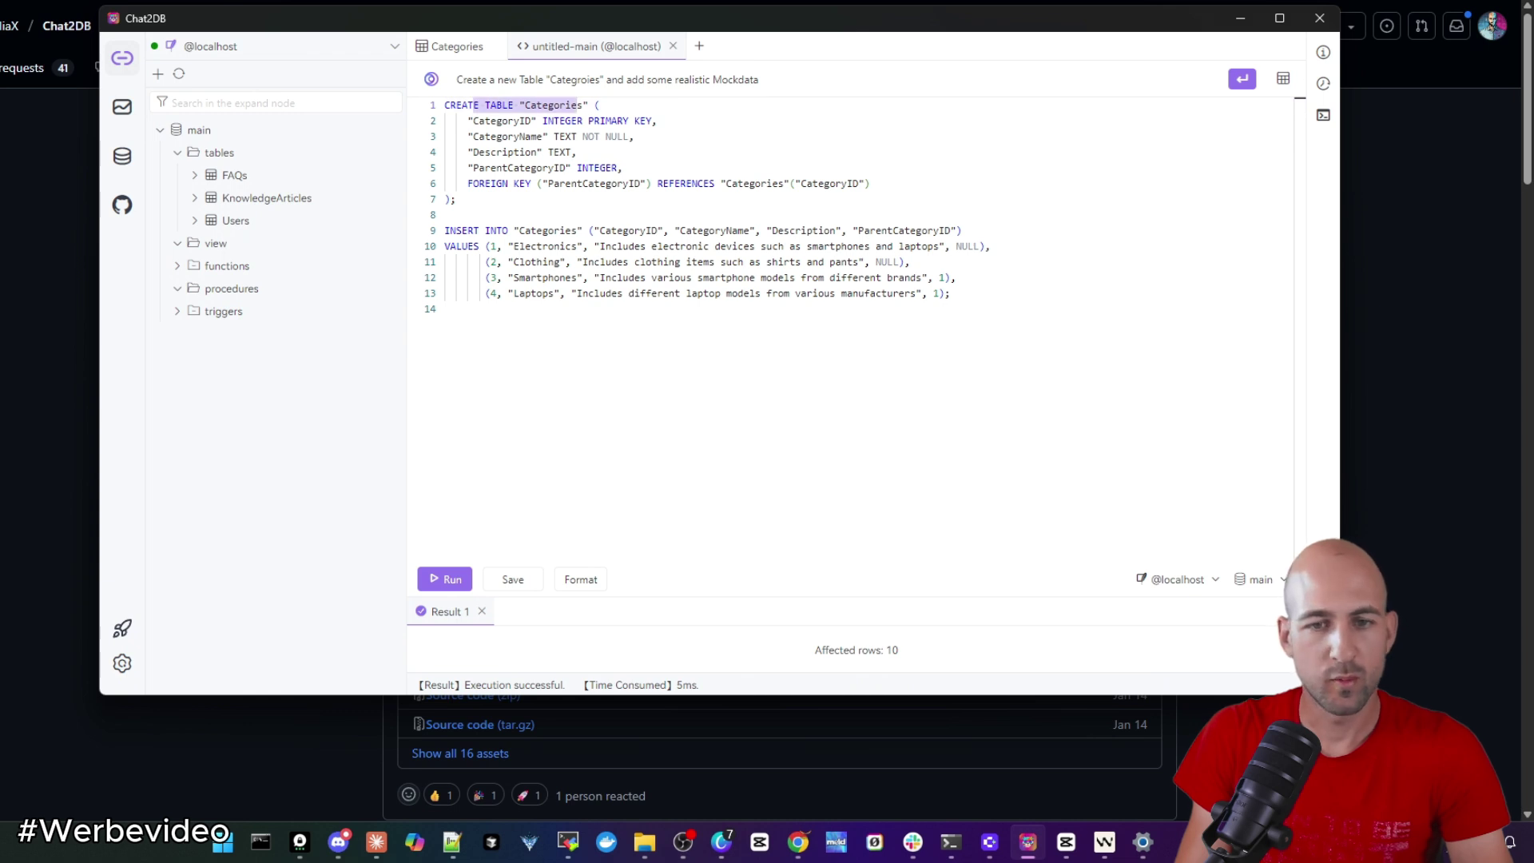
left_click(445, 214)
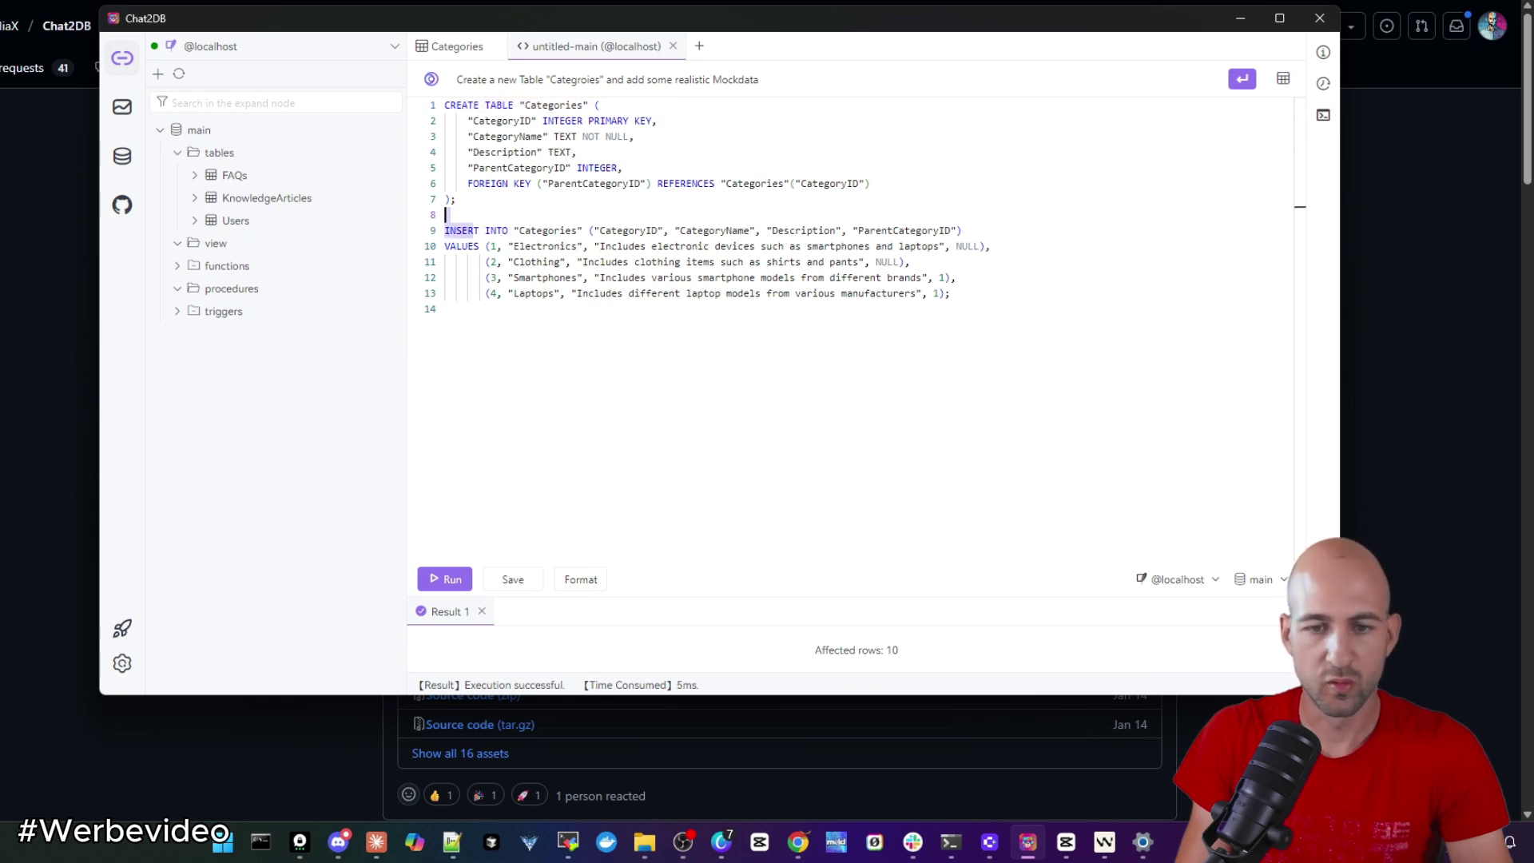
left_click(446, 310)
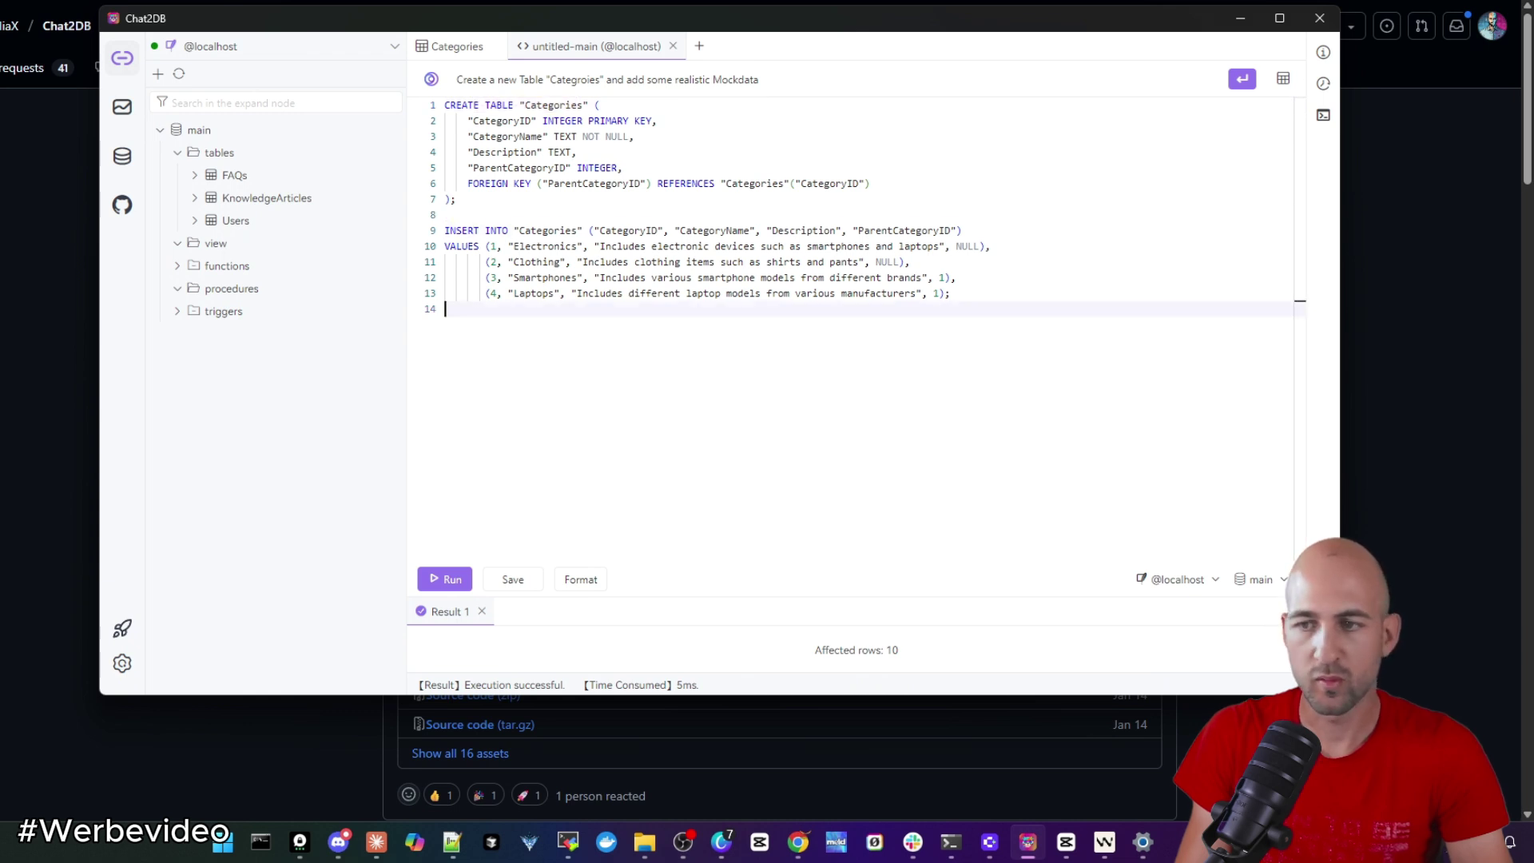
left_click(447, 580)
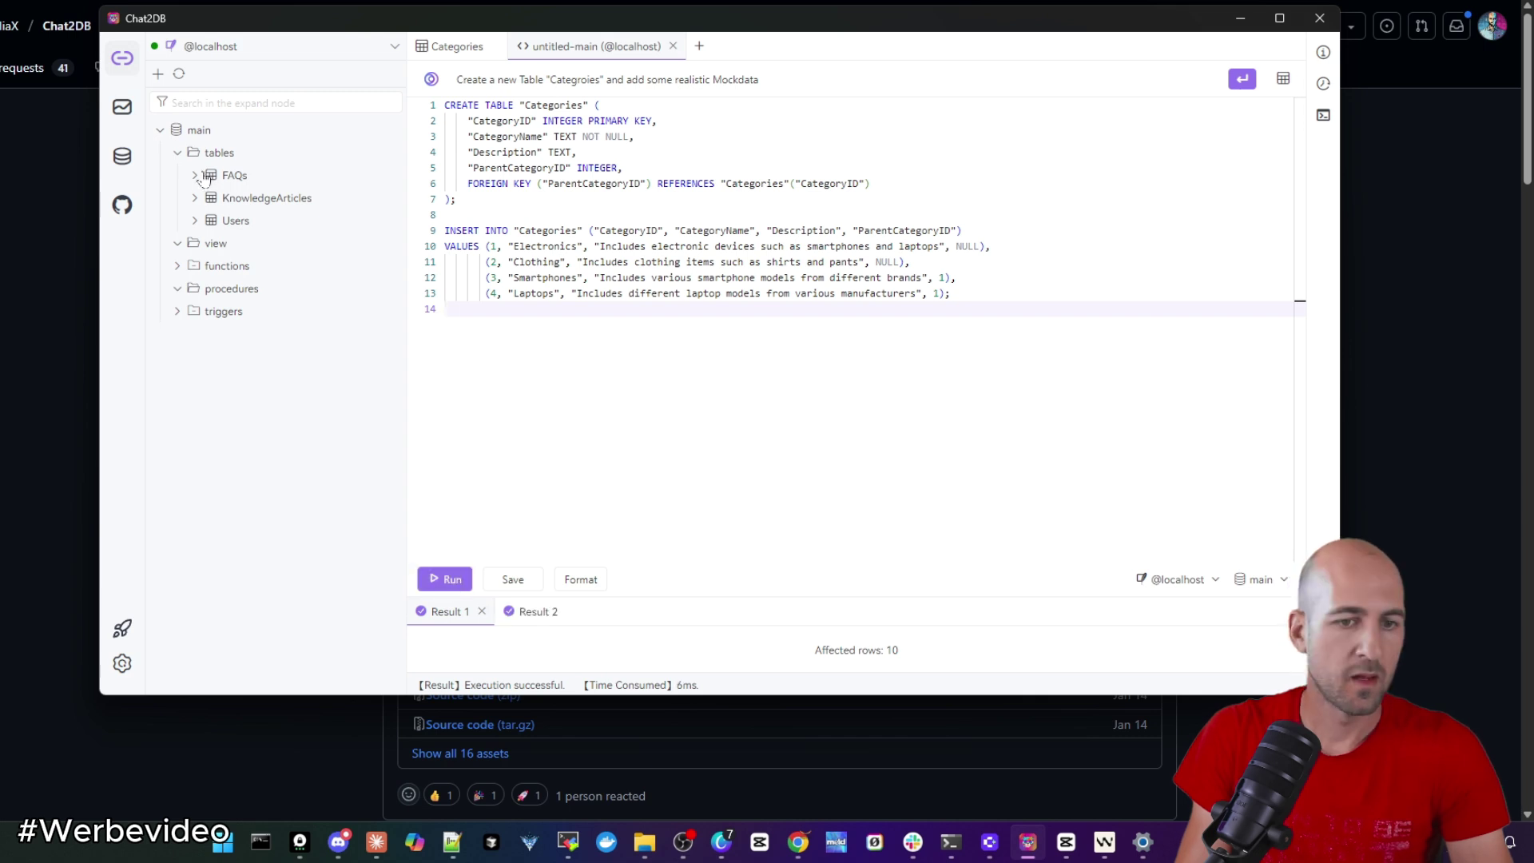
Refresh the database tree to update the tables list of the main database
left_click(200, 153)
left_click(177, 75)
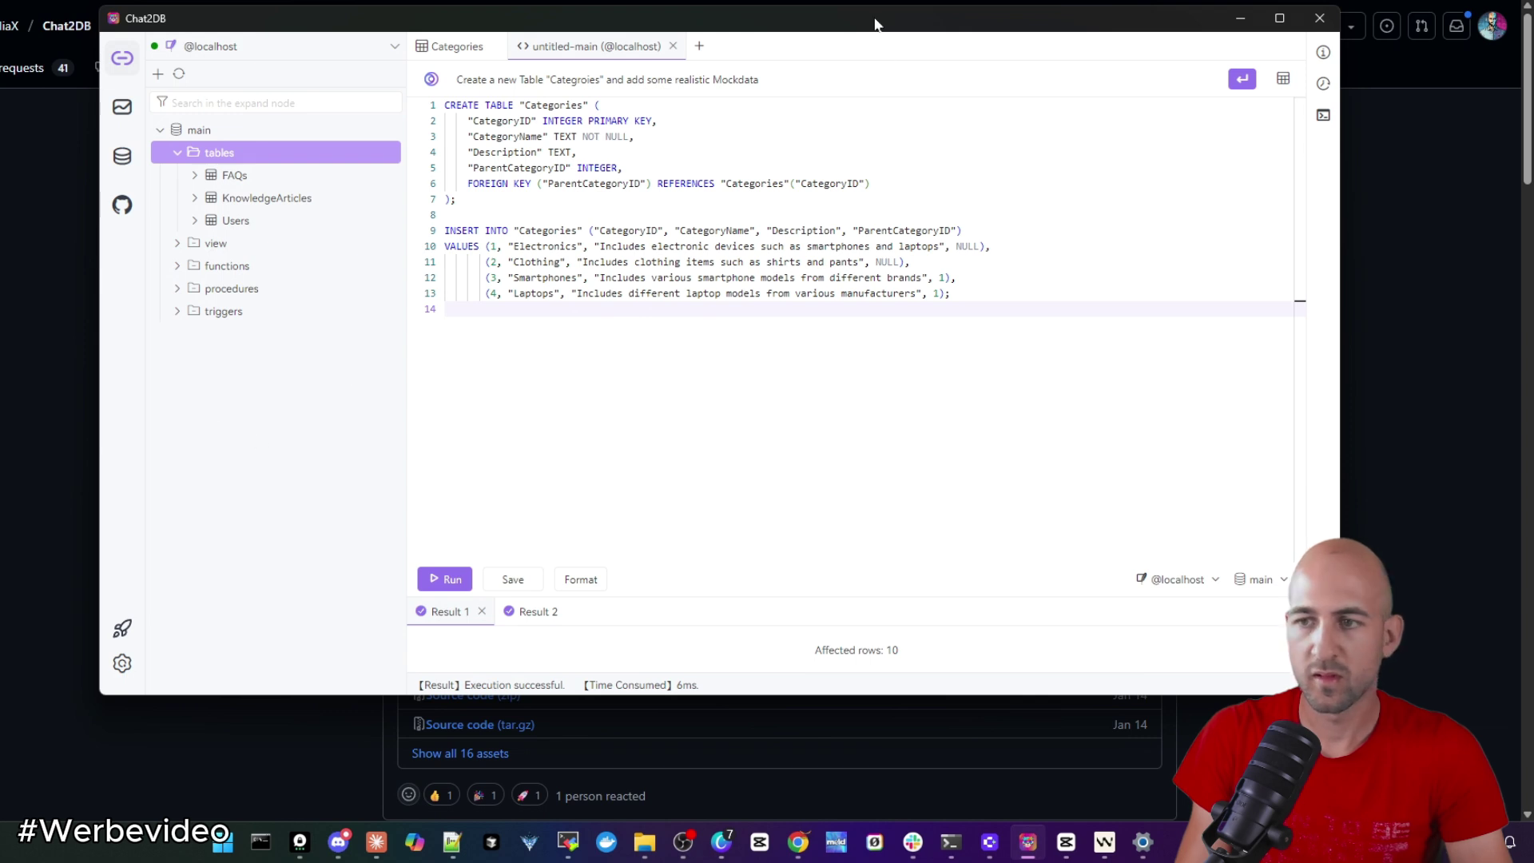
left_click_drag(875, 24, 890, 40)
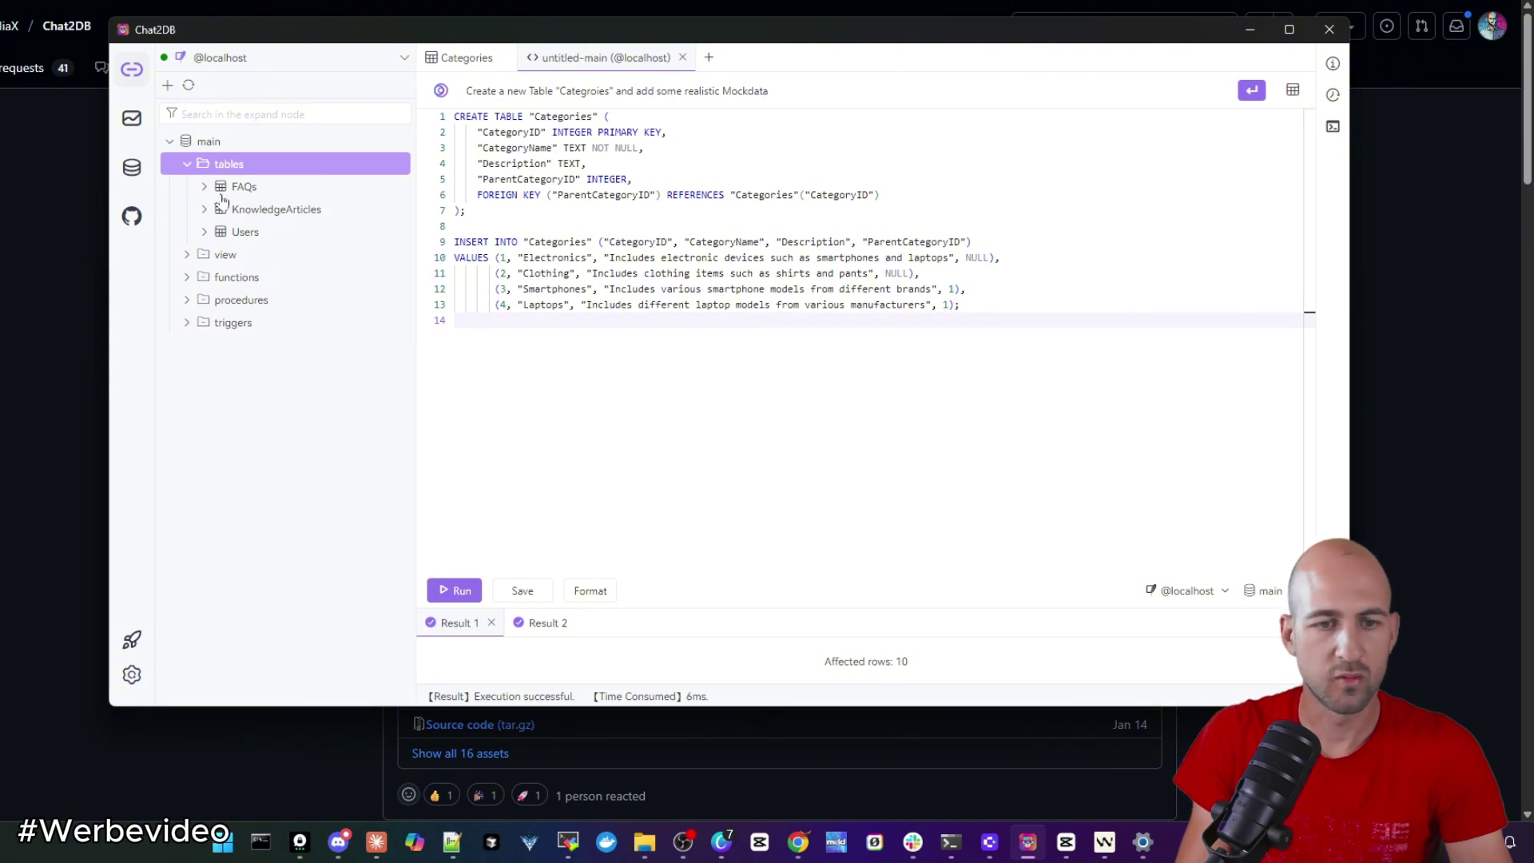
Reload the main database's tables list and open the data of the Categories table
left_click(166, 143)
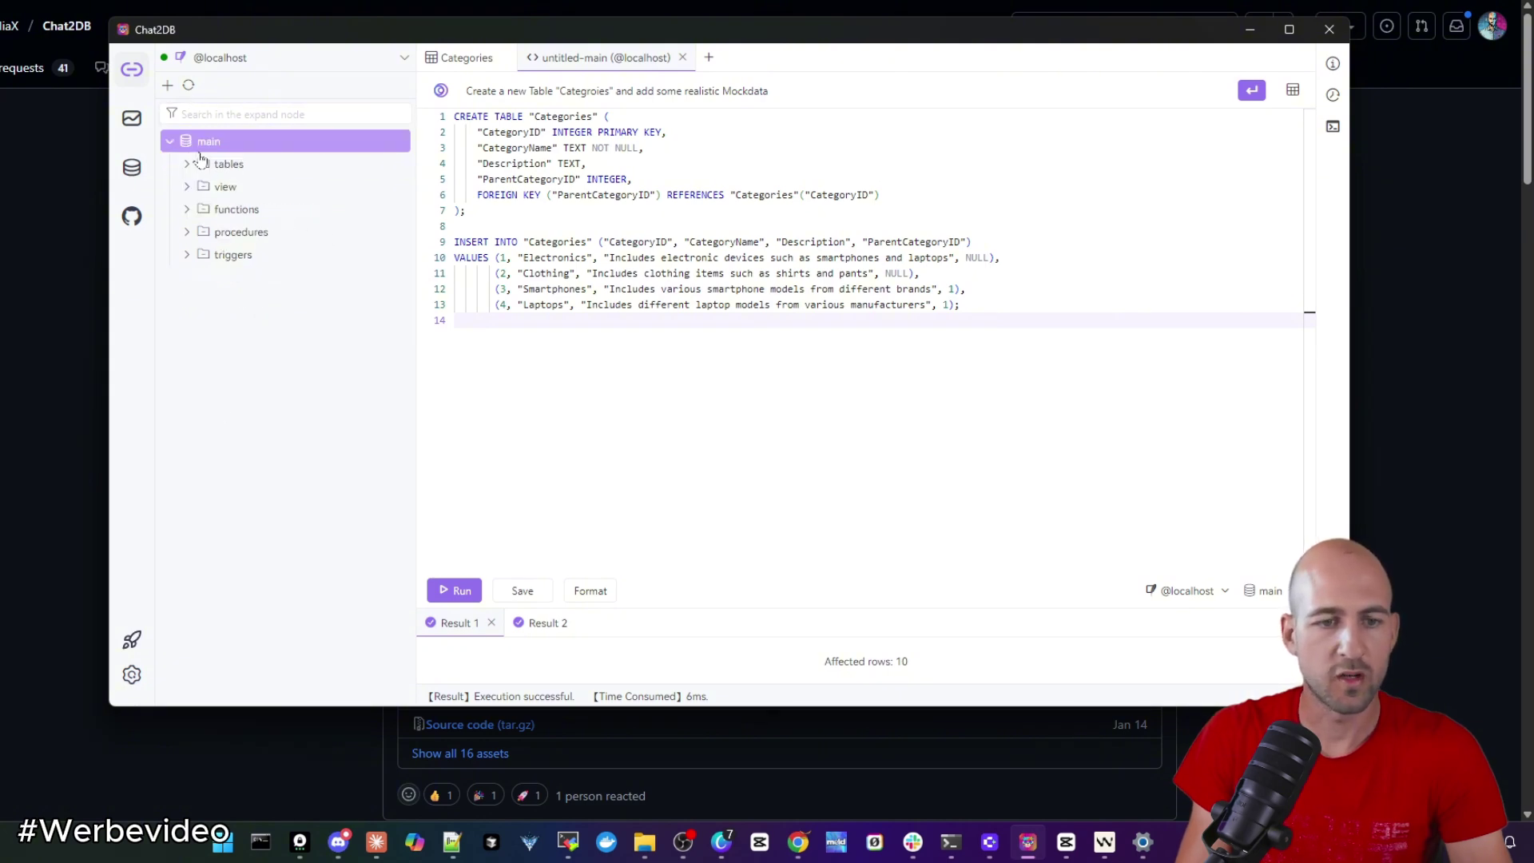
left_click(184, 166)
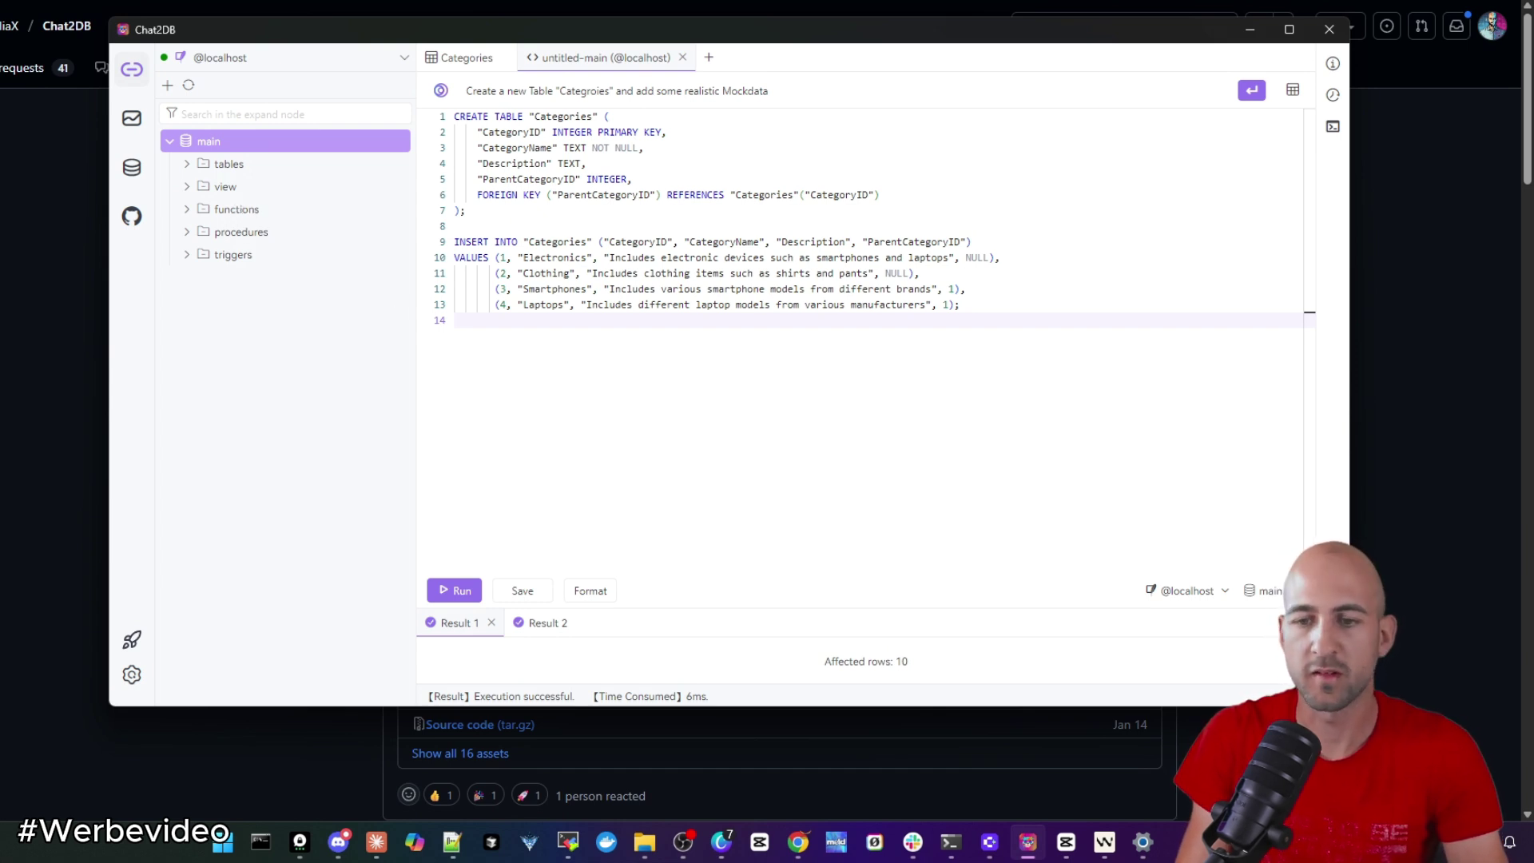
left_click(187, 165)
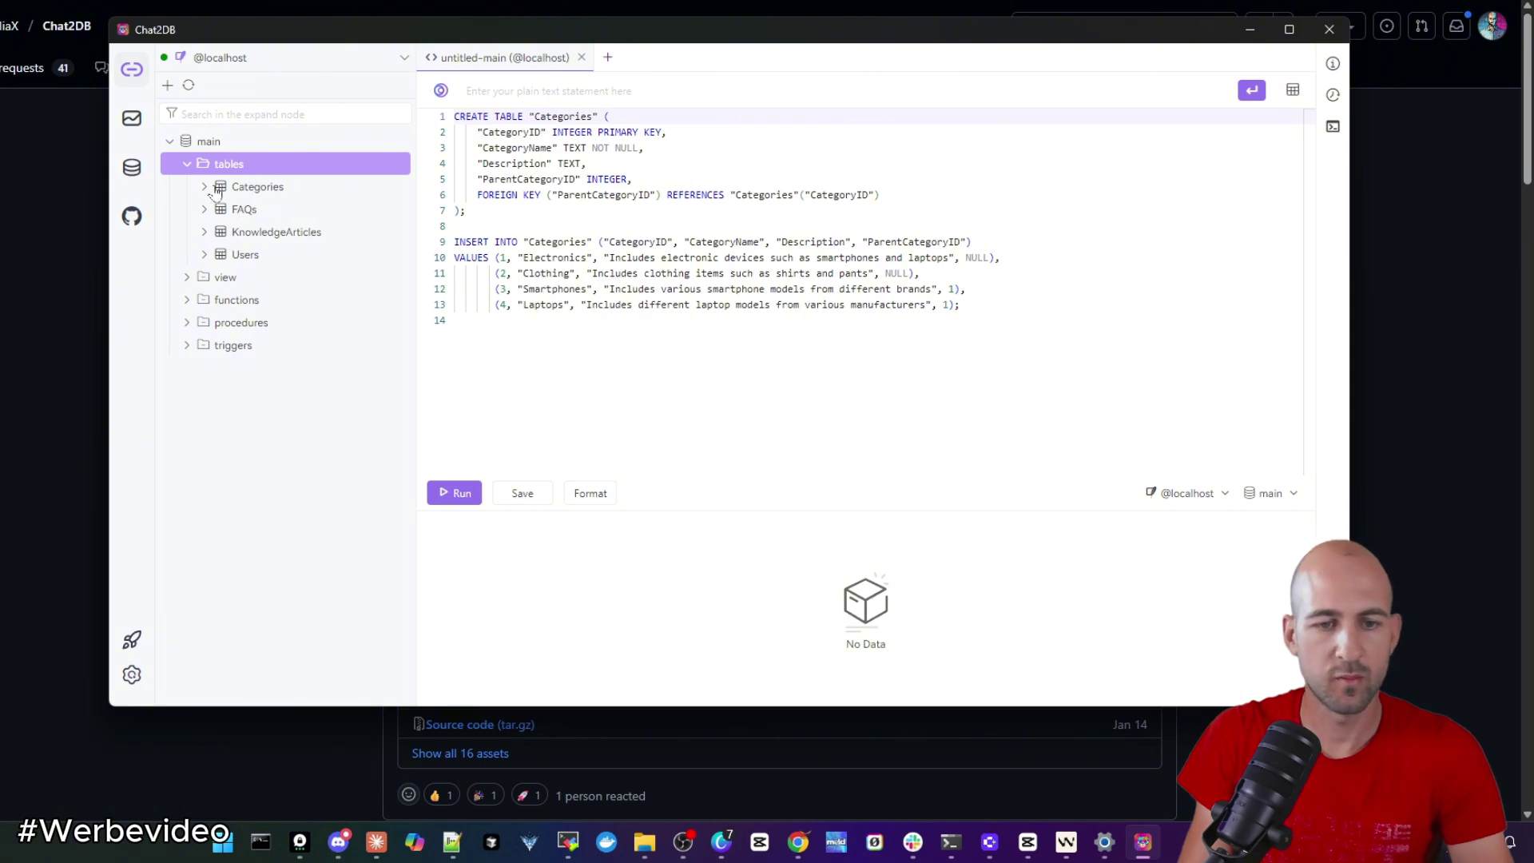
left_click(217, 189)
double_click(269, 194)
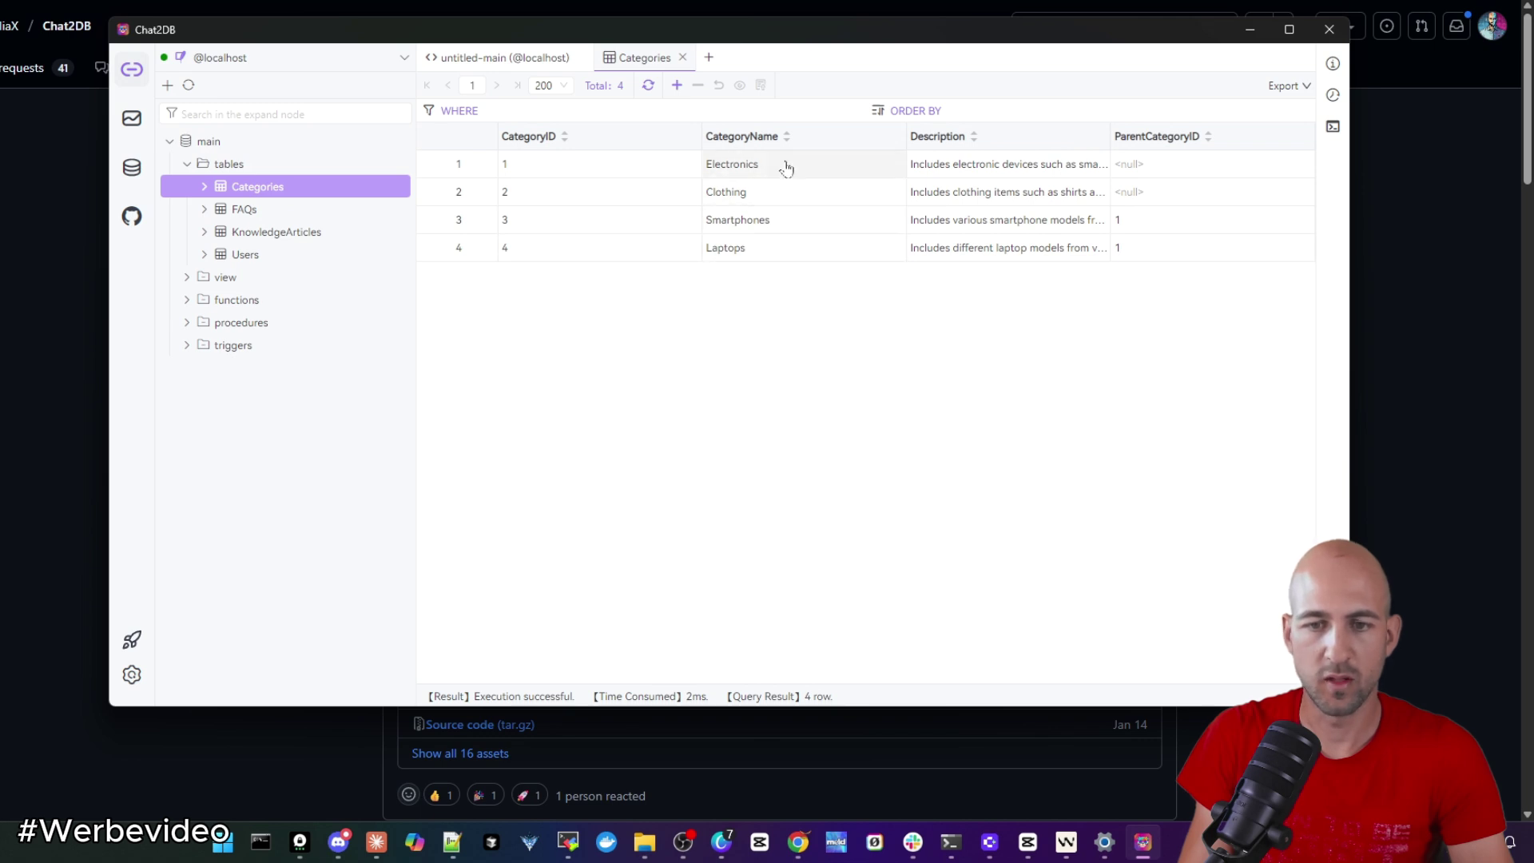
Examine the first Categories row's options, the saved consoles, the runtime logs and the table's DDL
right_click(674, 173)
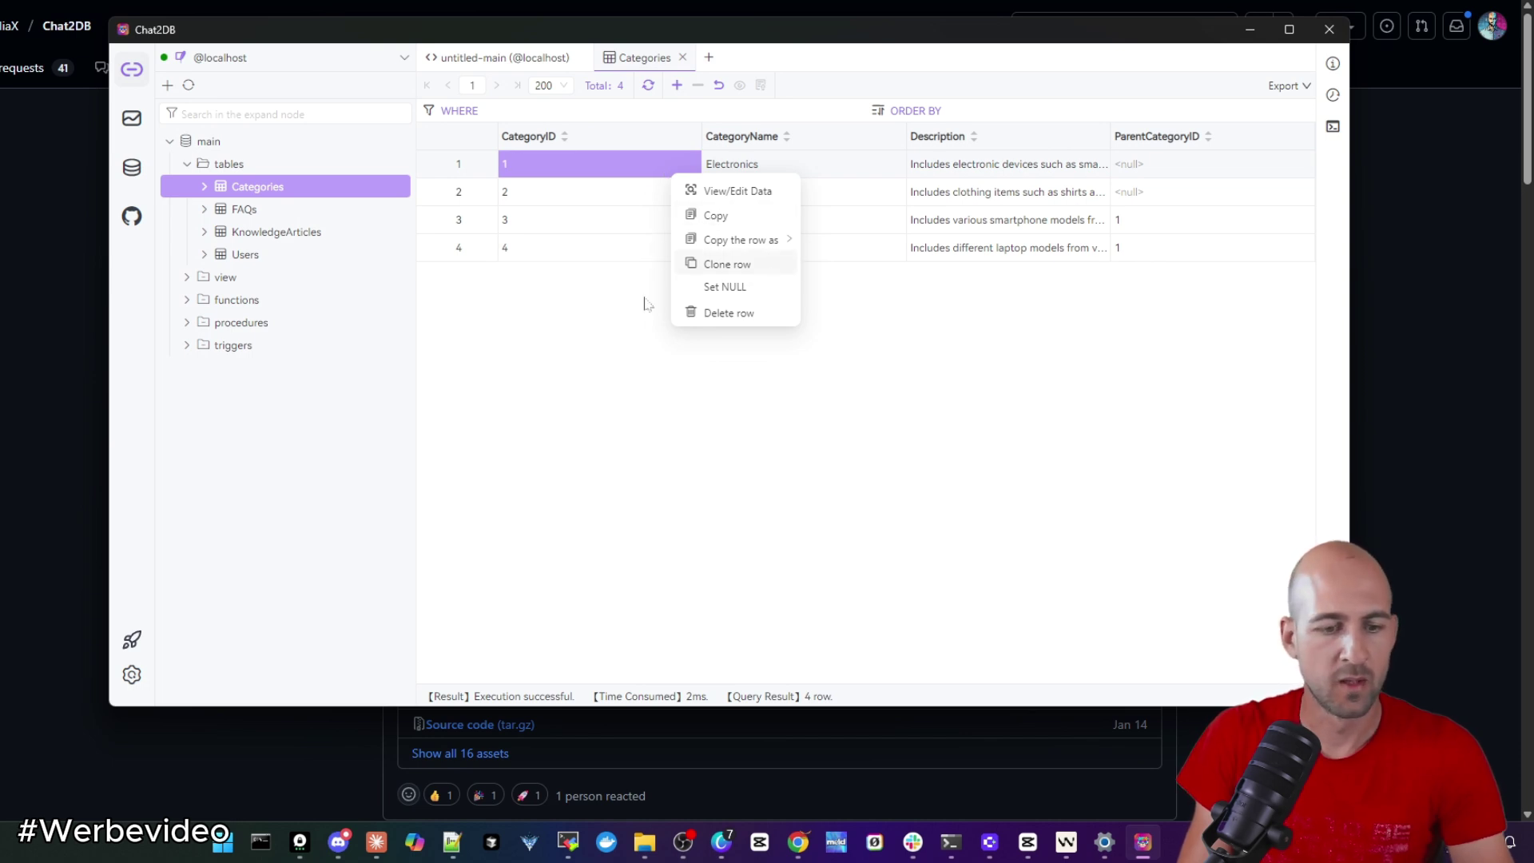
left_click(576, 363)
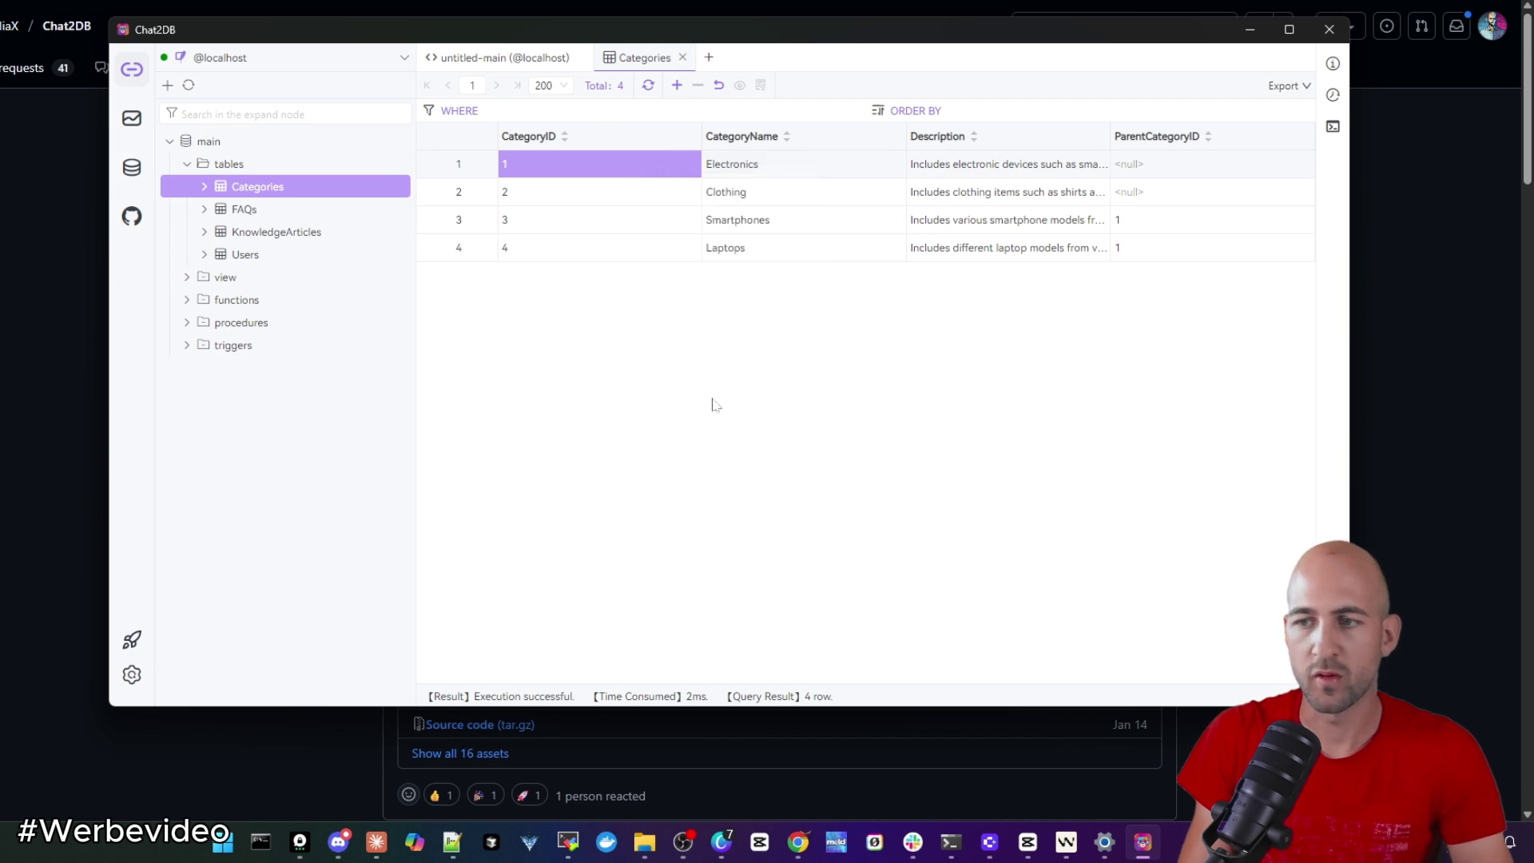
left_click(1332, 126)
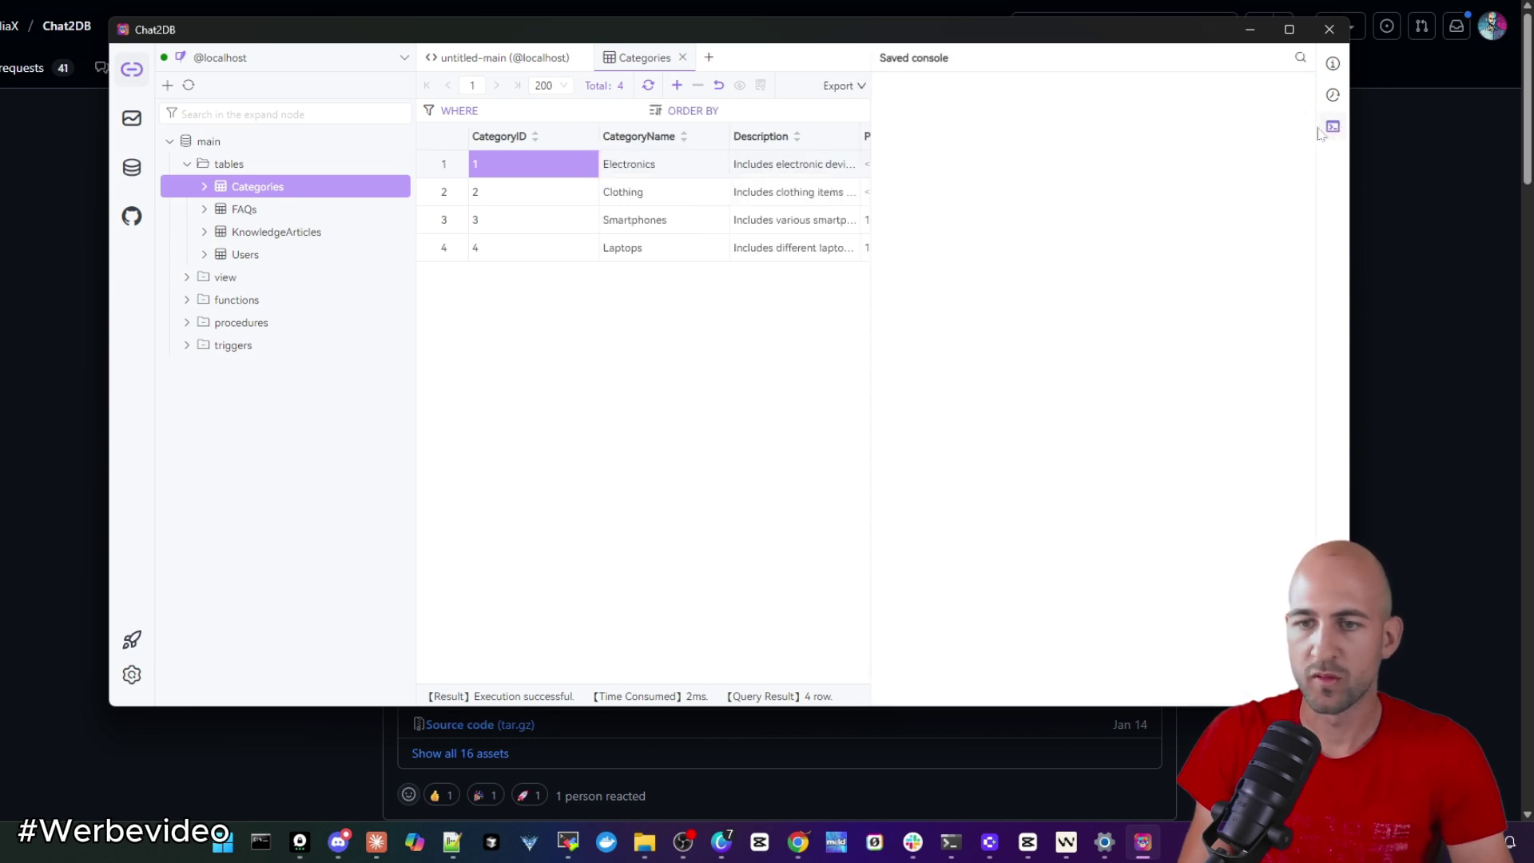
left_click(1333, 94)
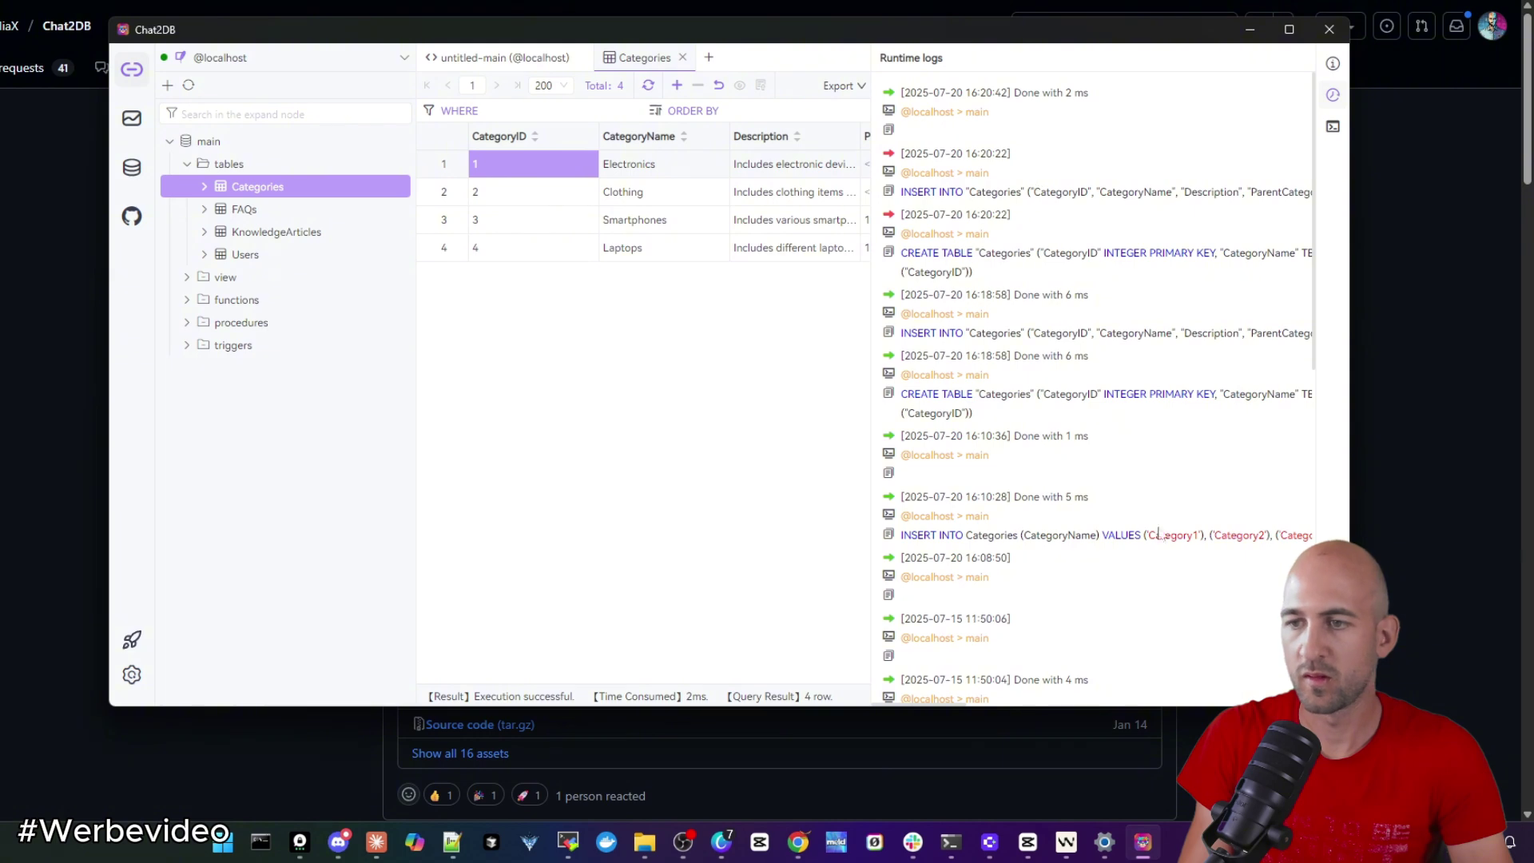
left_click(1332, 63)
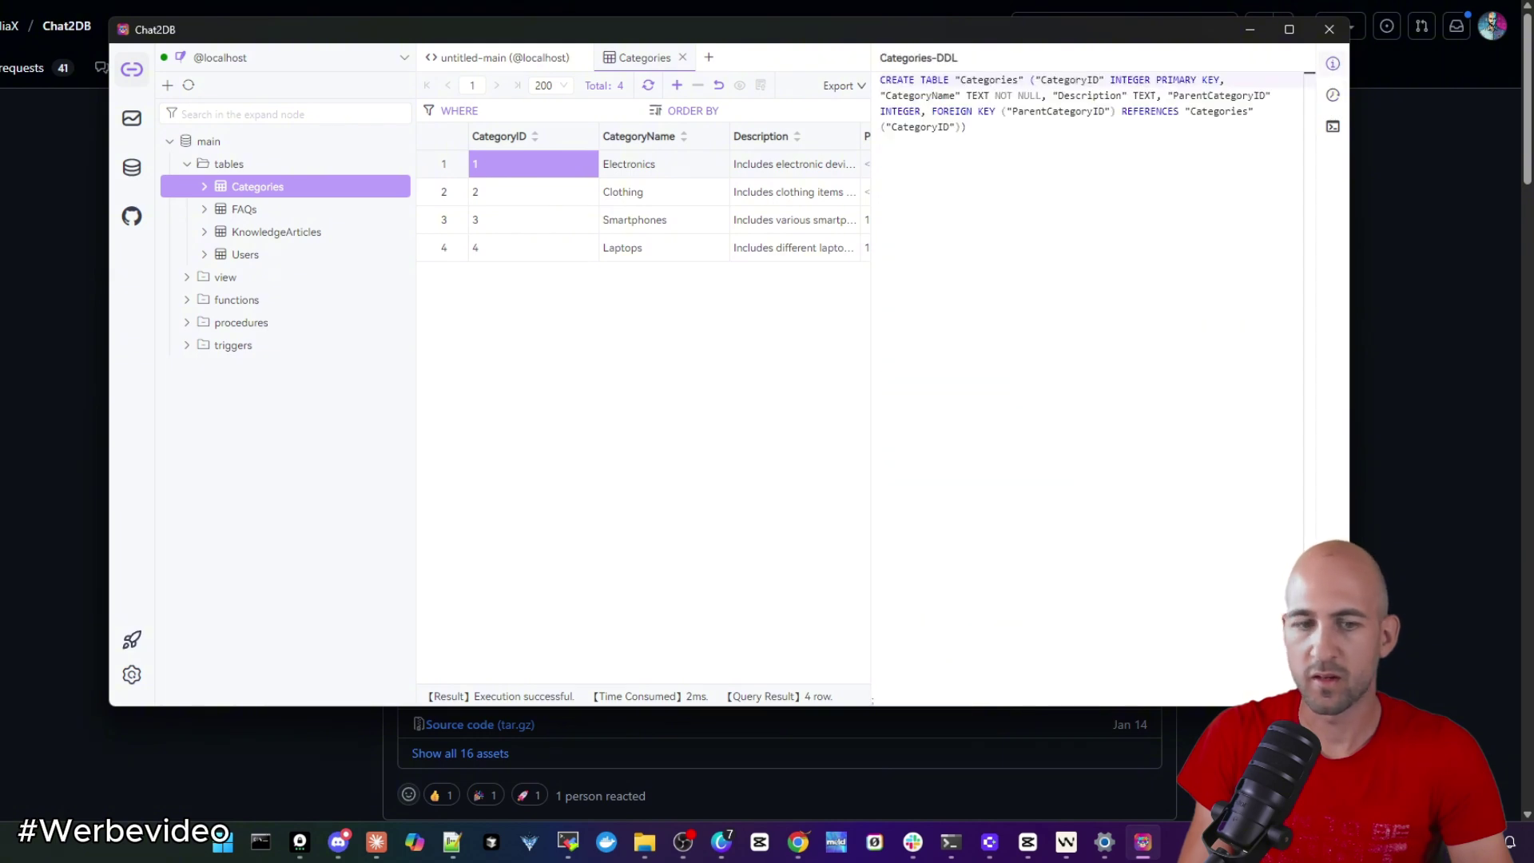
Open the settings and review the Custom Ai configuration, including the AI source, API key and host fields
left_click(131, 676)
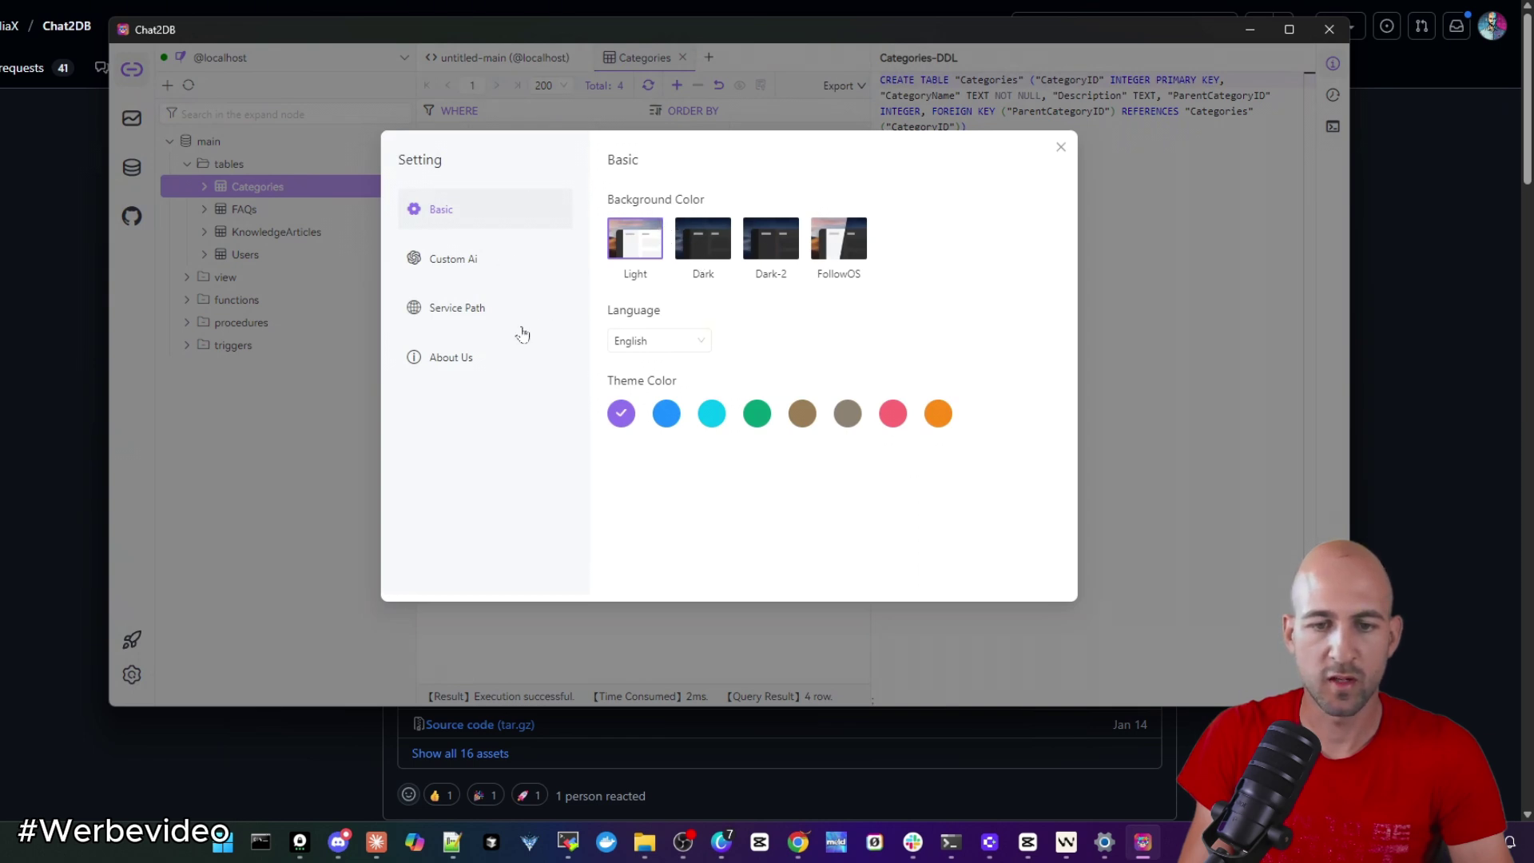
left_click(455, 261)
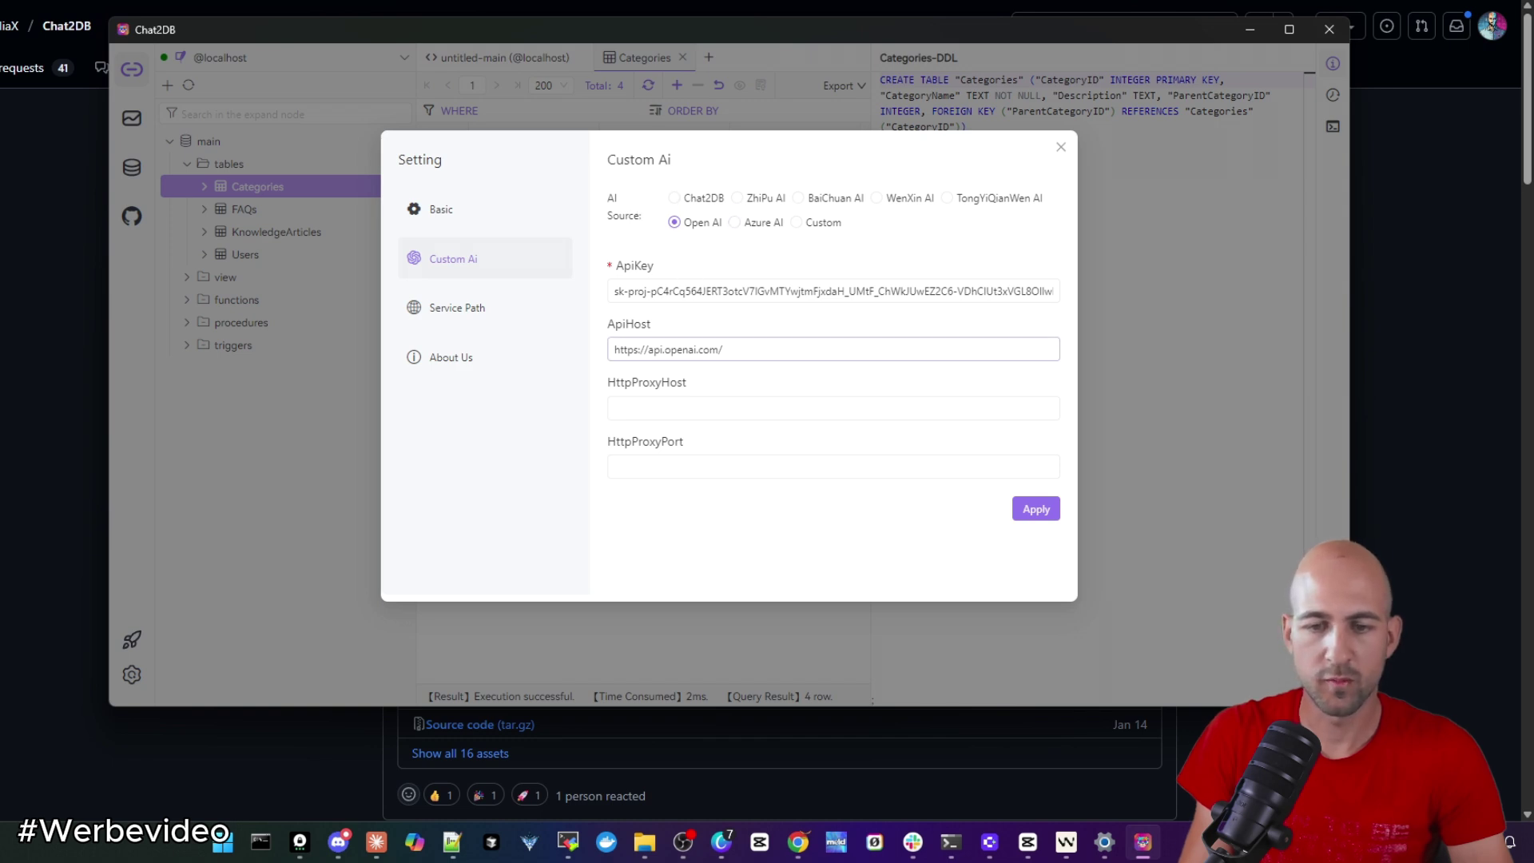
left_click_drag(671, 349, 692, 600)
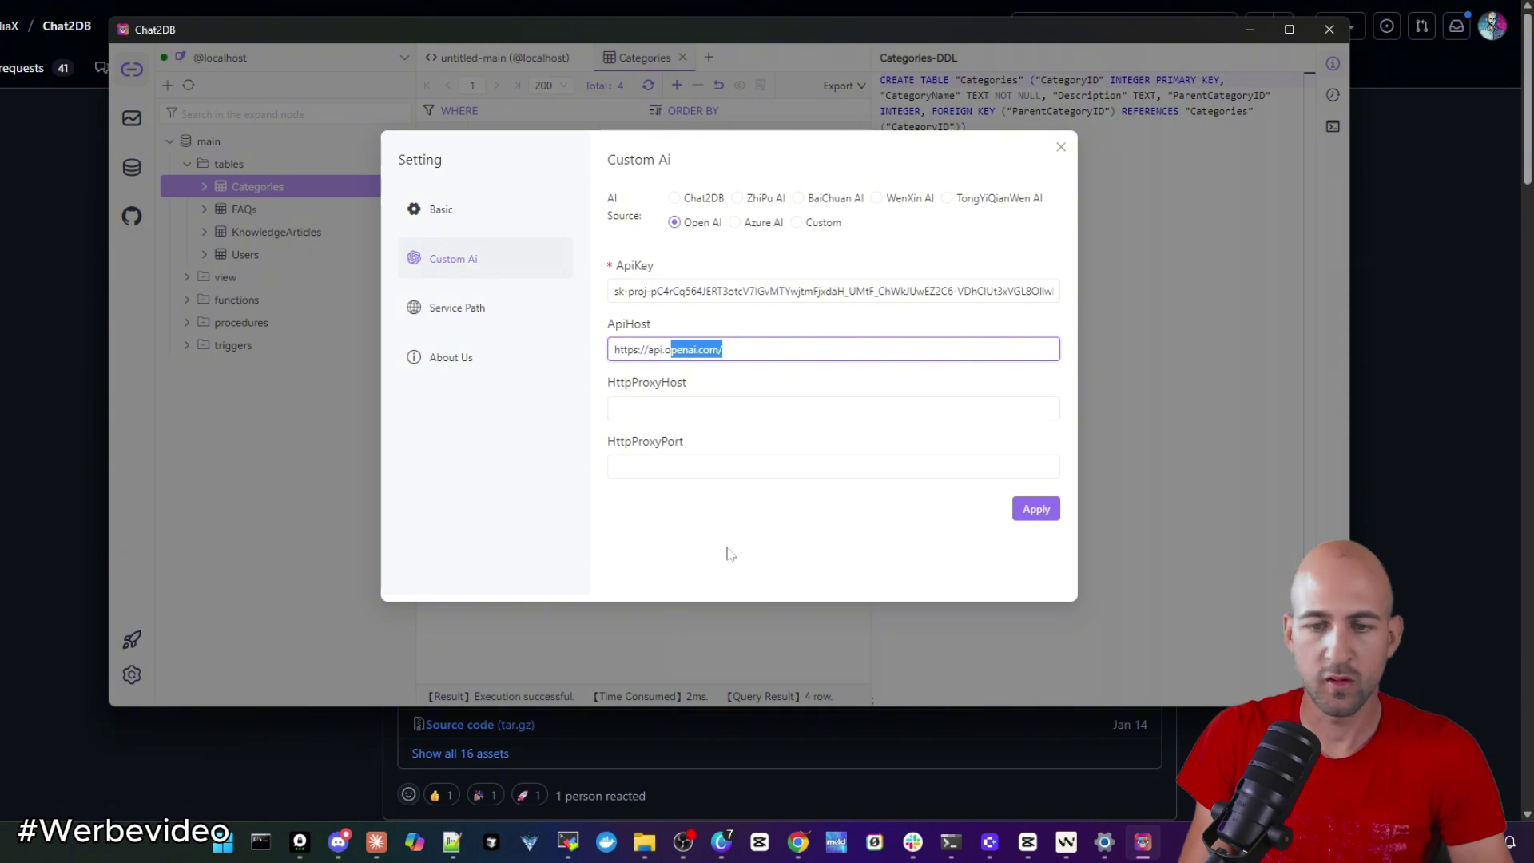
key("Tab")
key("Tab")
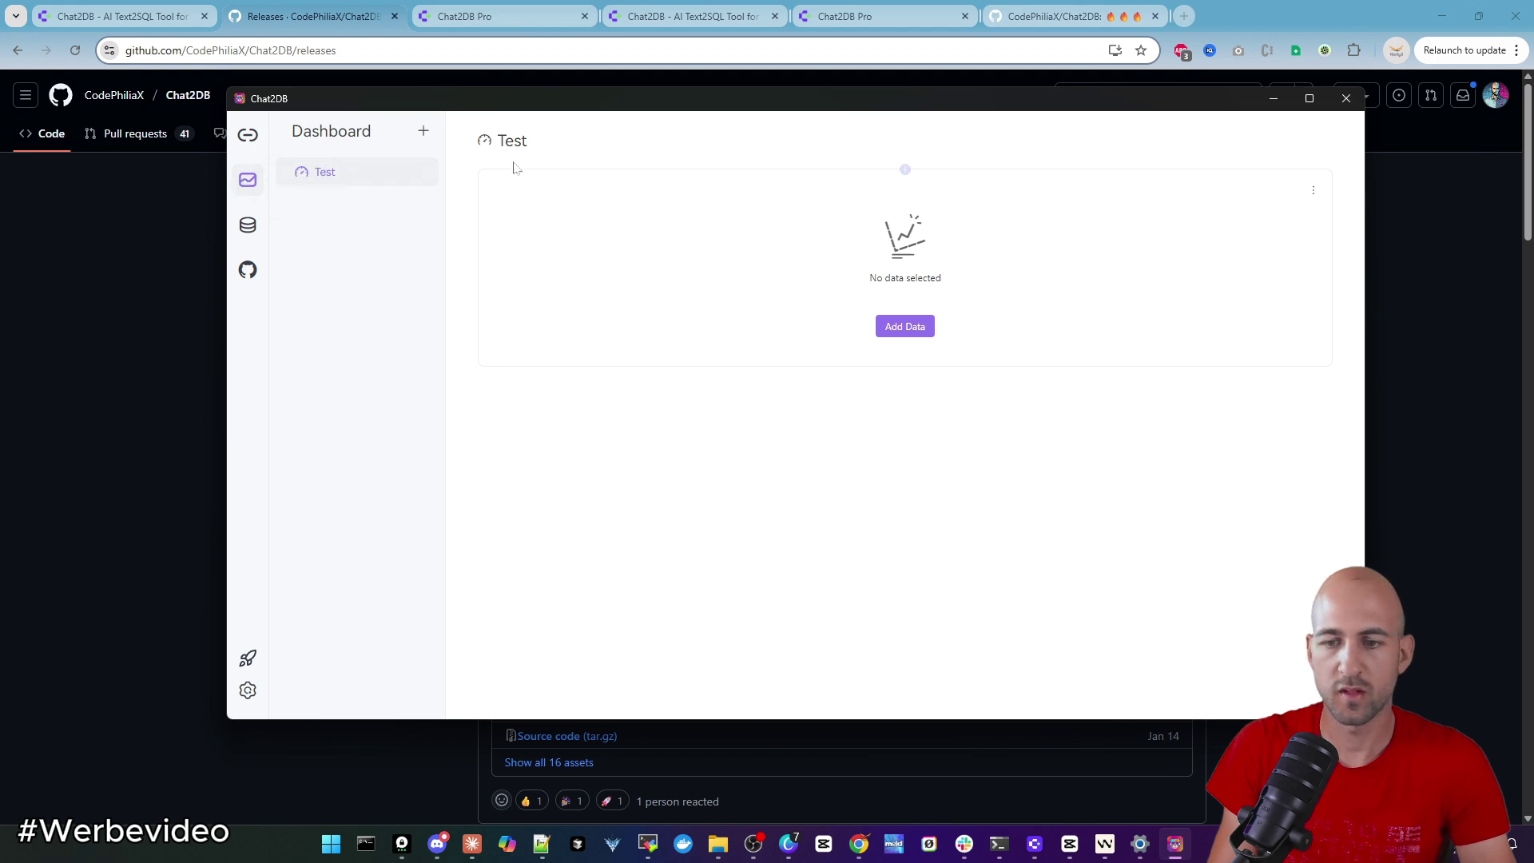
left_click(899, 326)
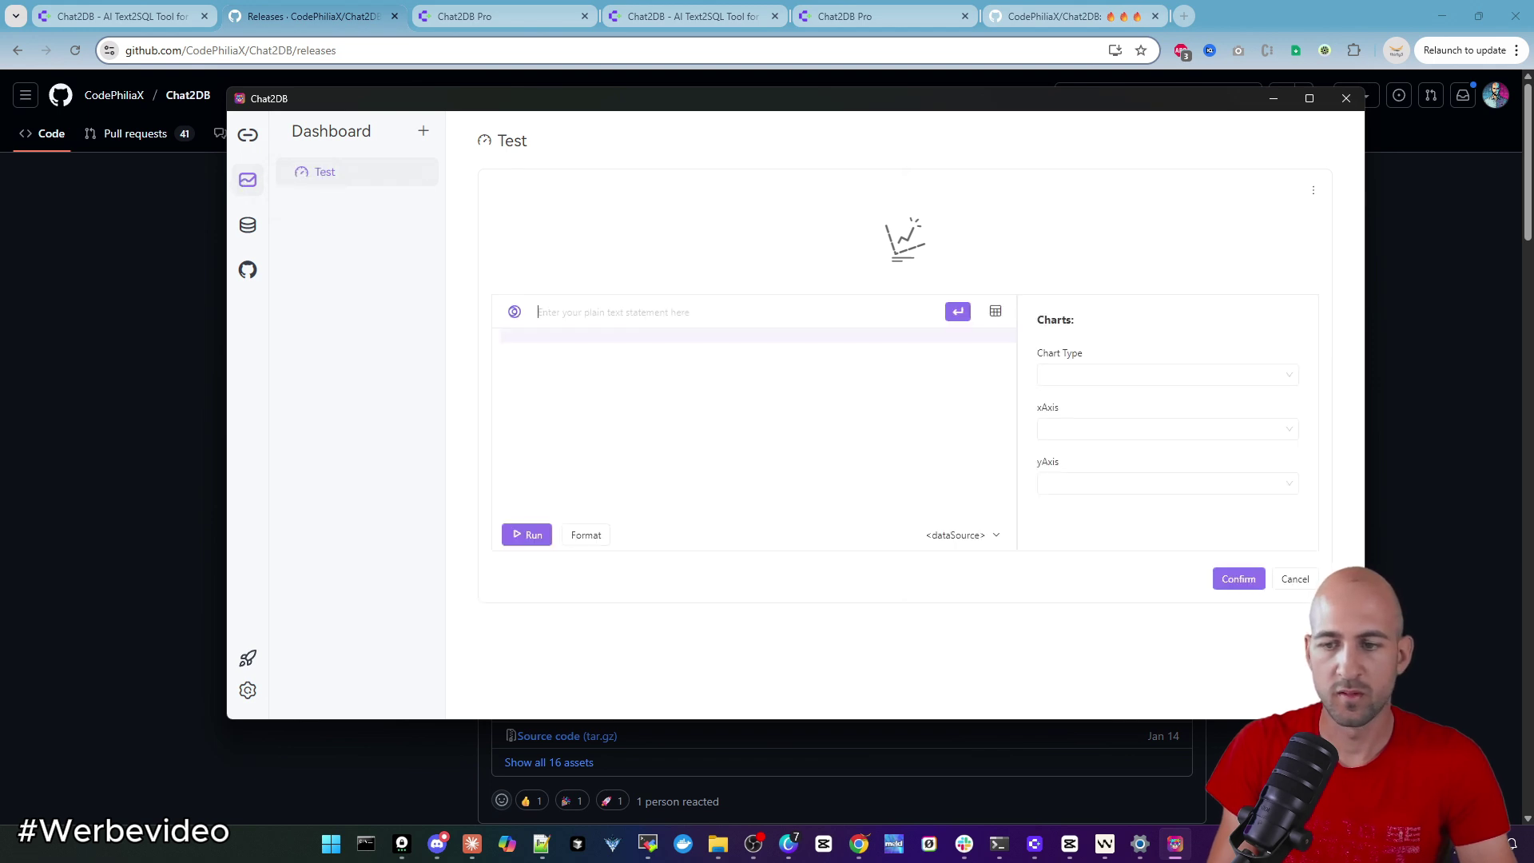
left_click(1120, 371)
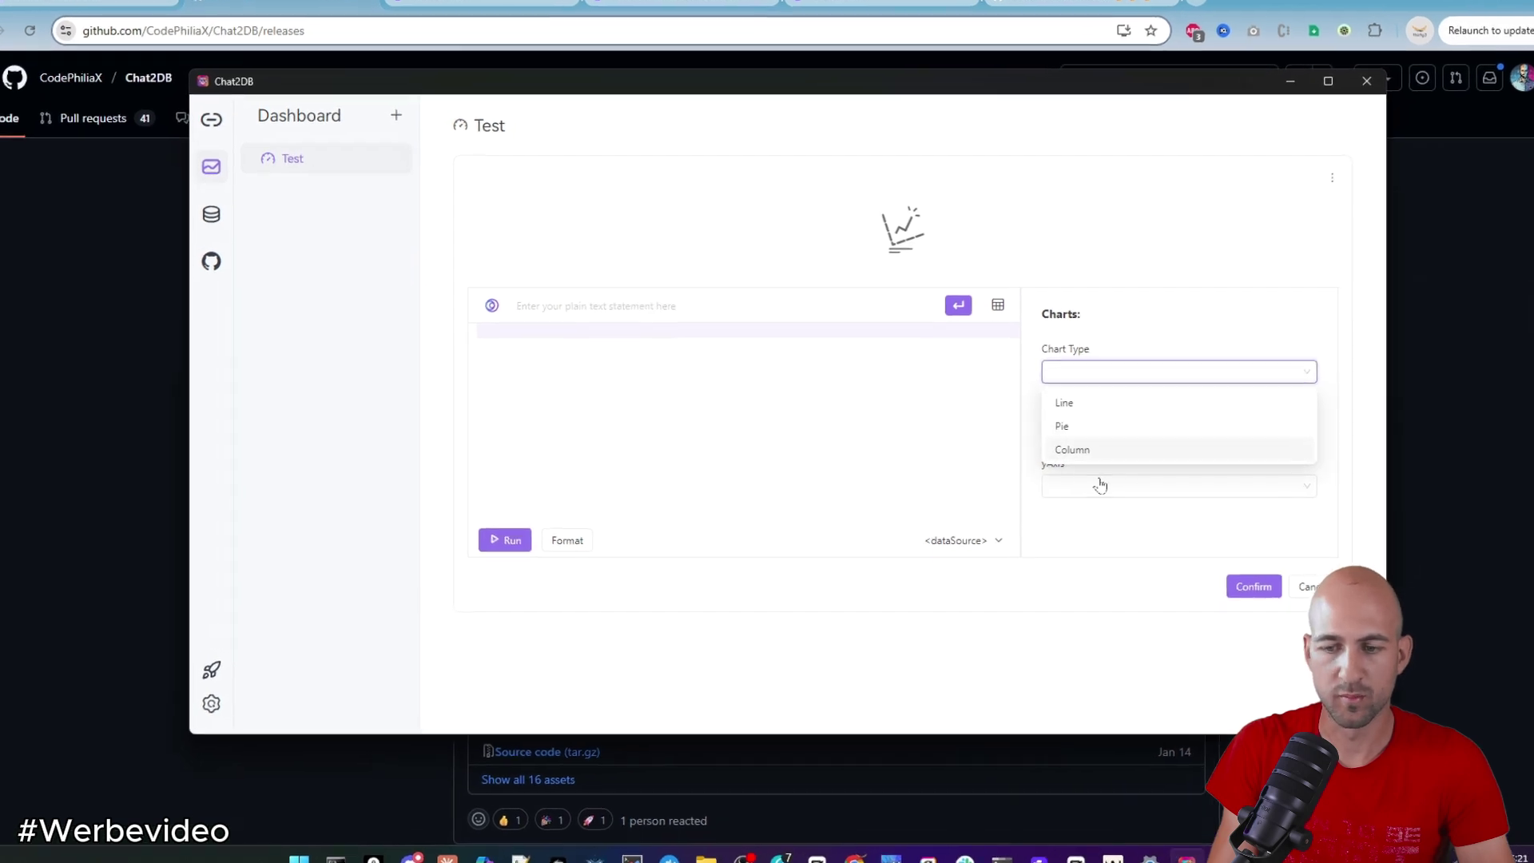
left_click(899, 546)
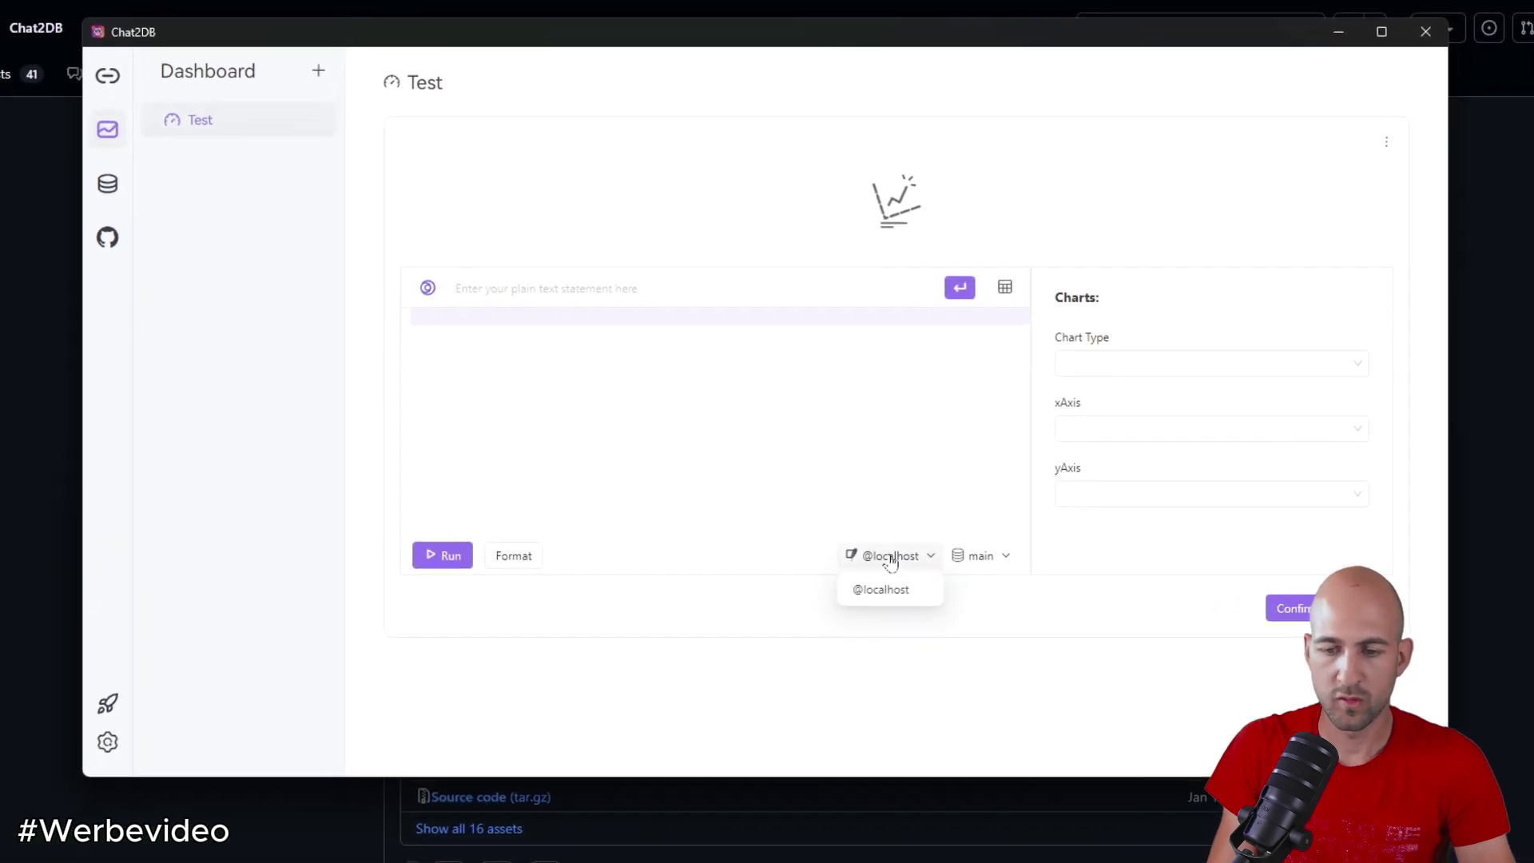
left_click(980, 557)
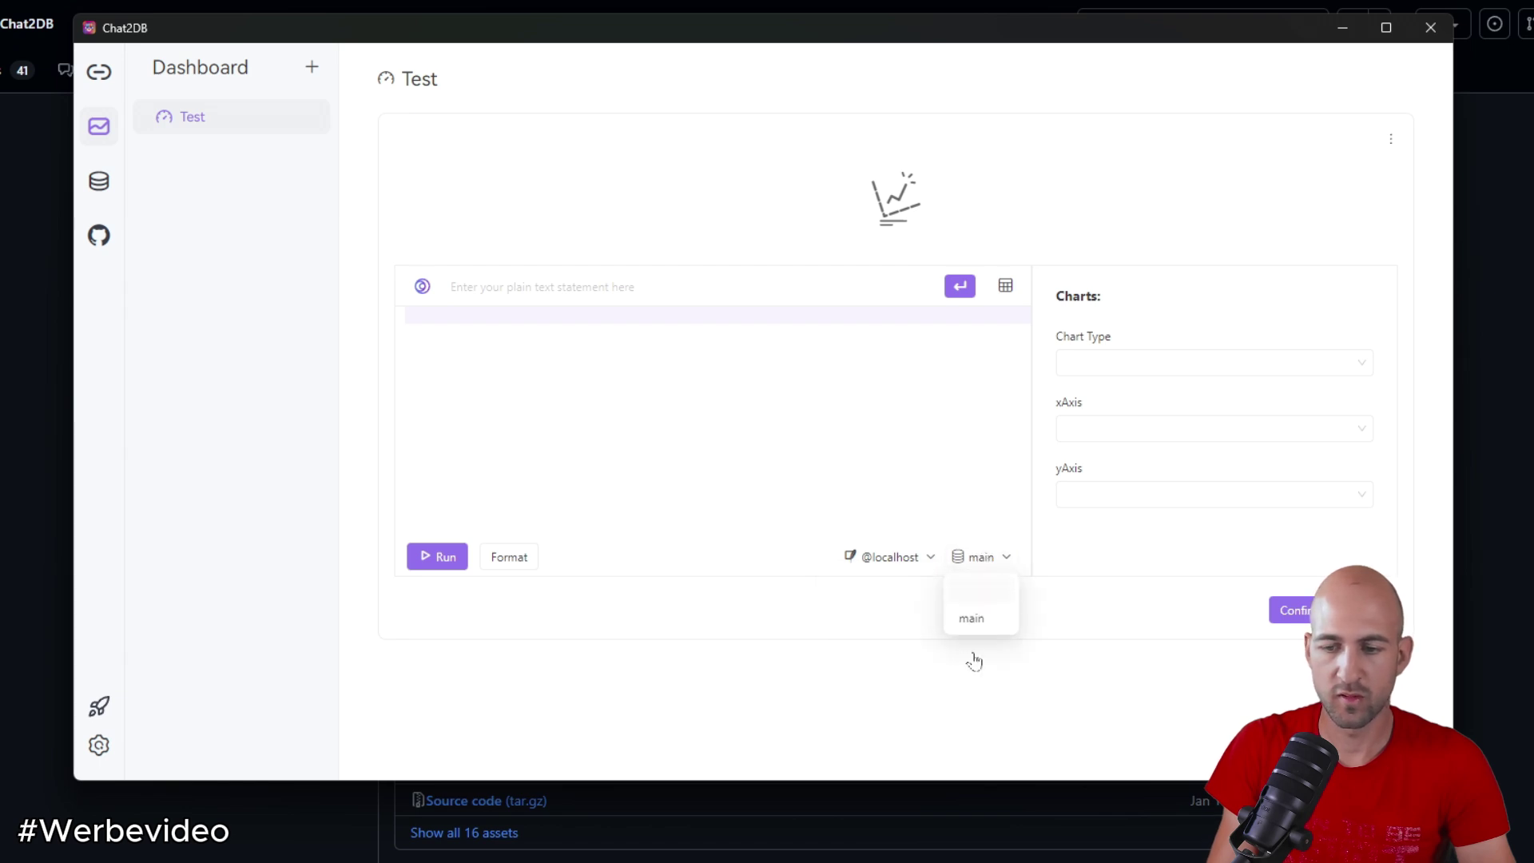
left_click(982, 563)
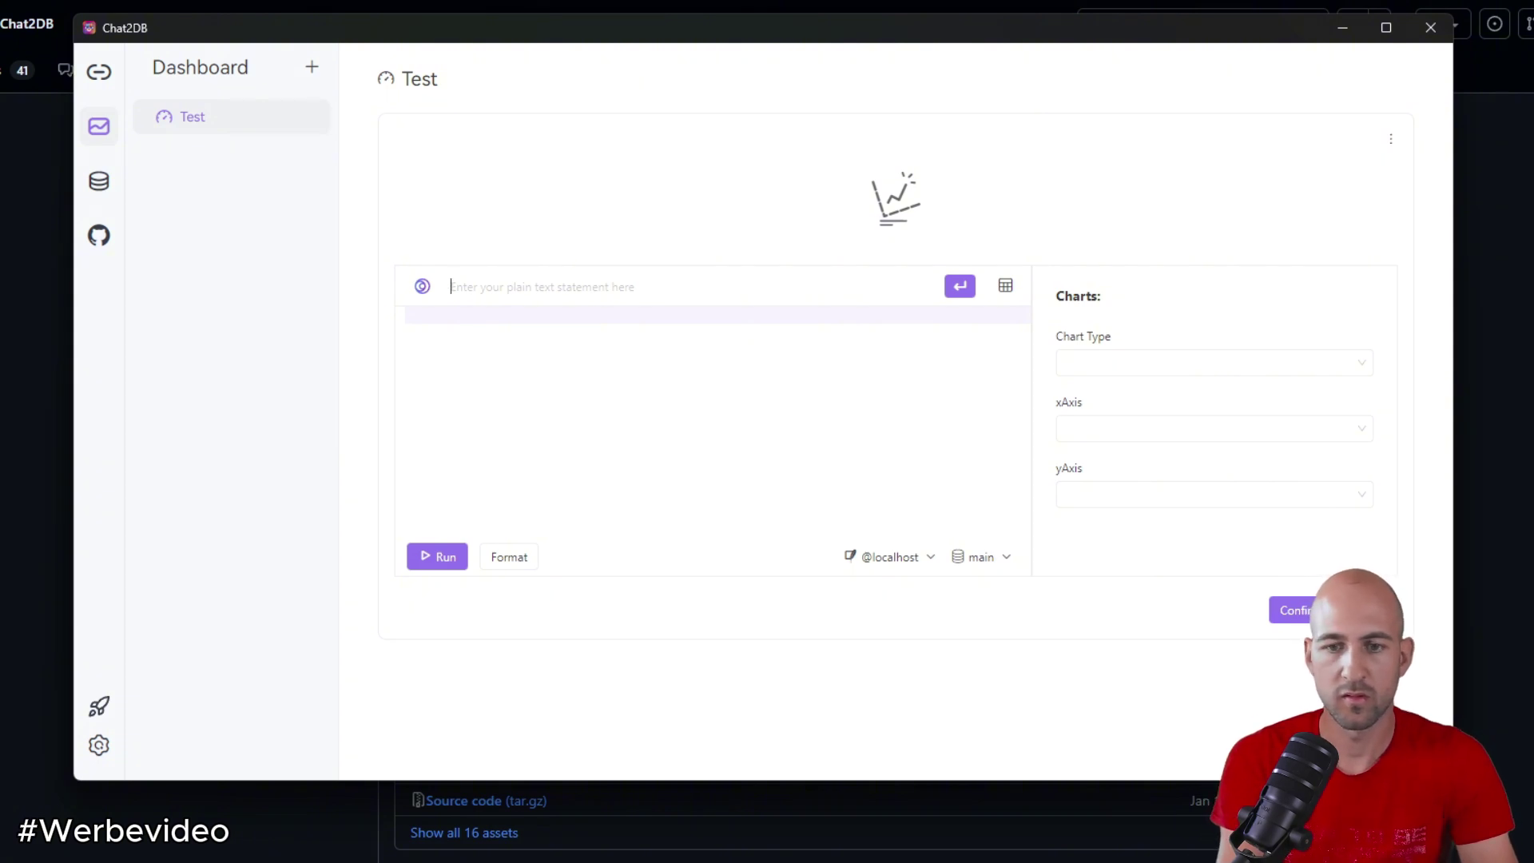
Generate the chart's SQL from the prompt "visualize categories" and run the query
key("ctrl+v")
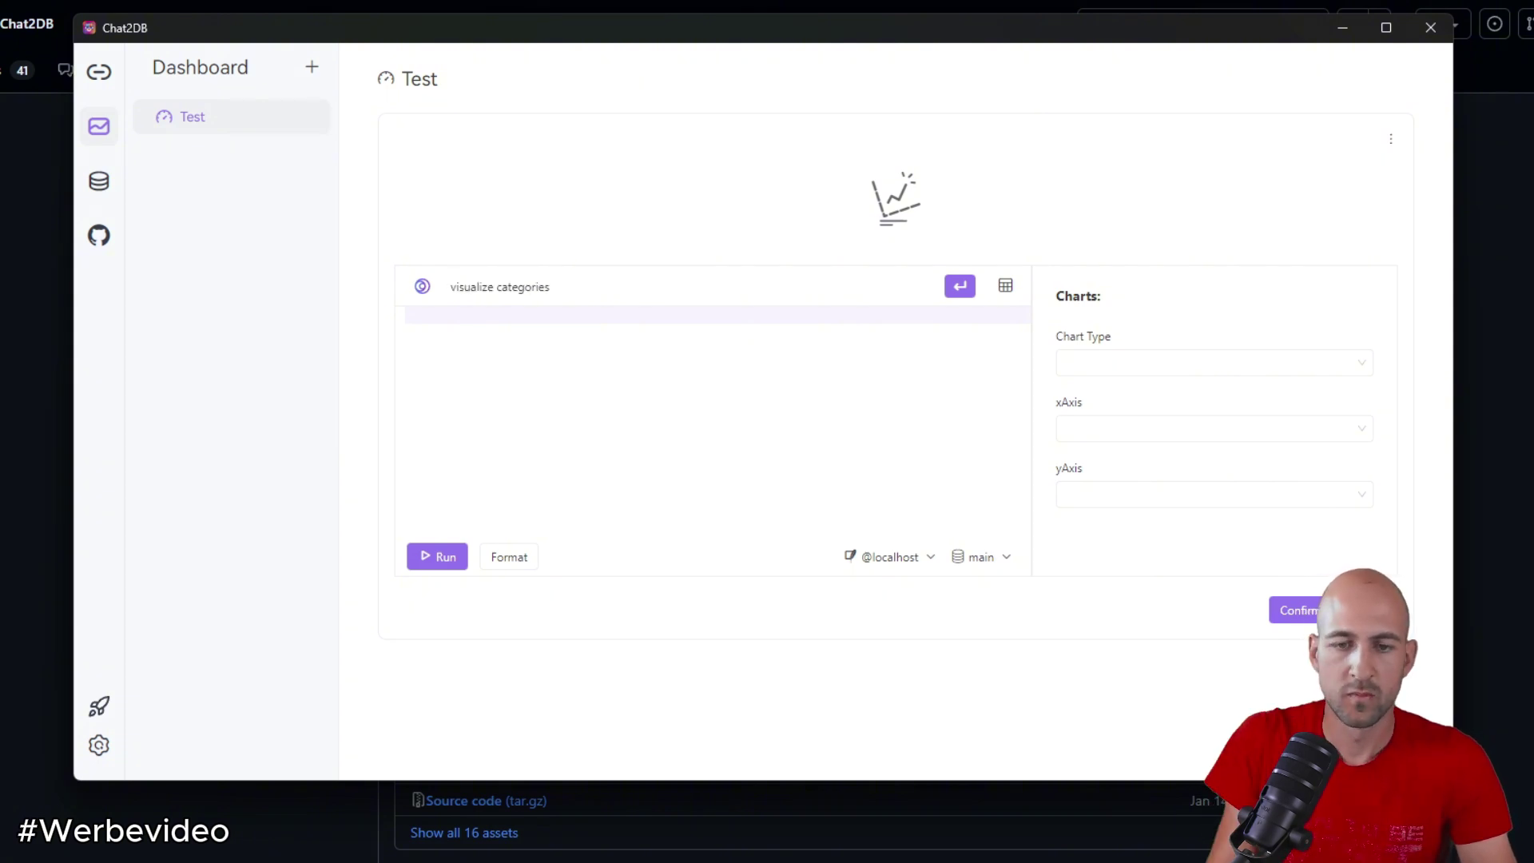
left_click(970, 286)
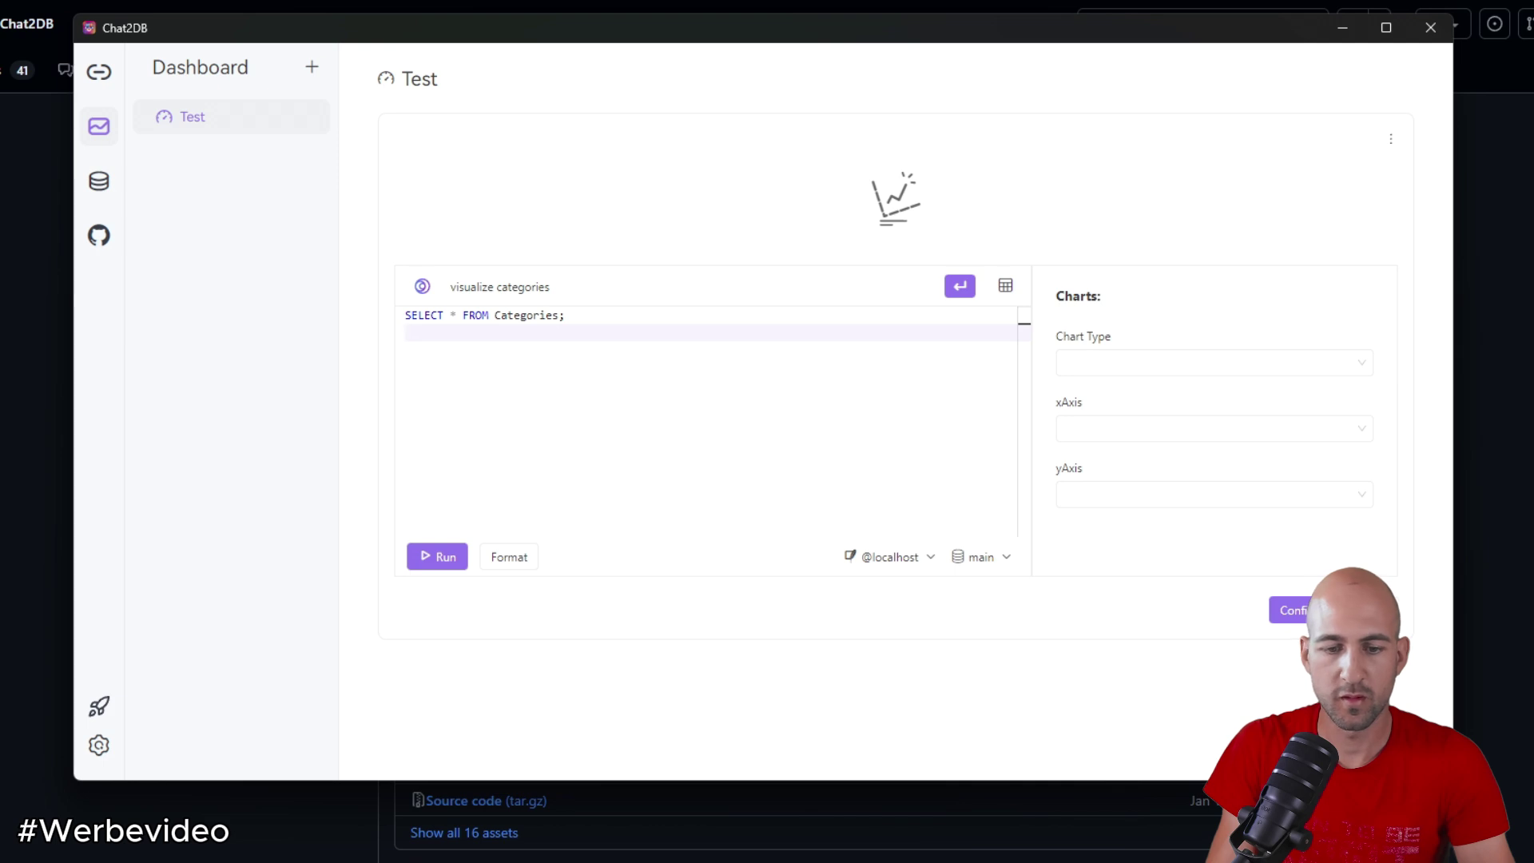
left_click(439, 553)
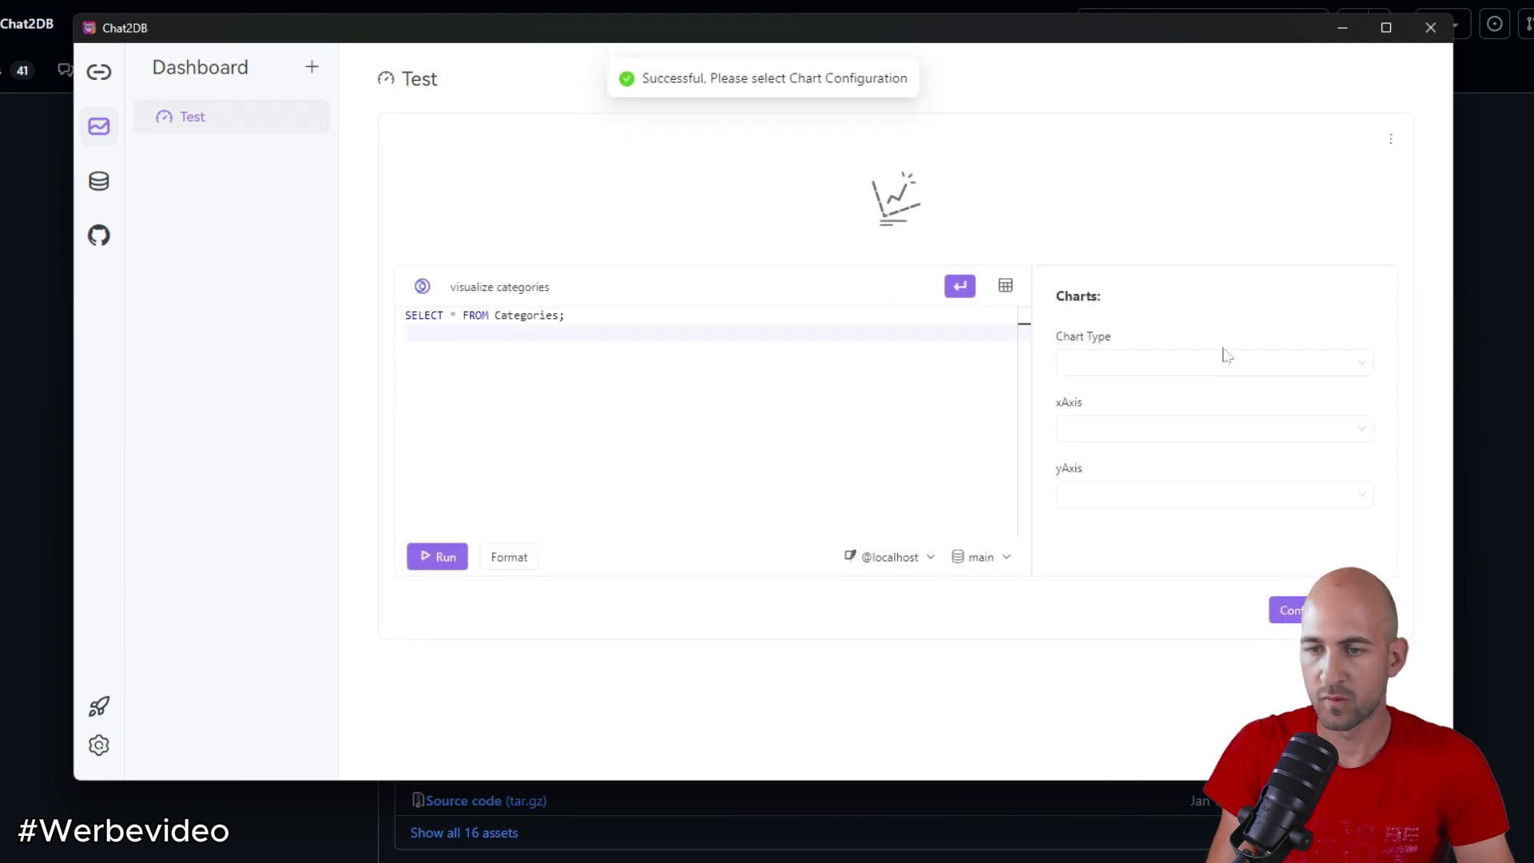
Configure a Line chart with CategoryName on the xAxis and CategoryID on the yAxis
left_click(1166, 362)
left_click(1110, 396)
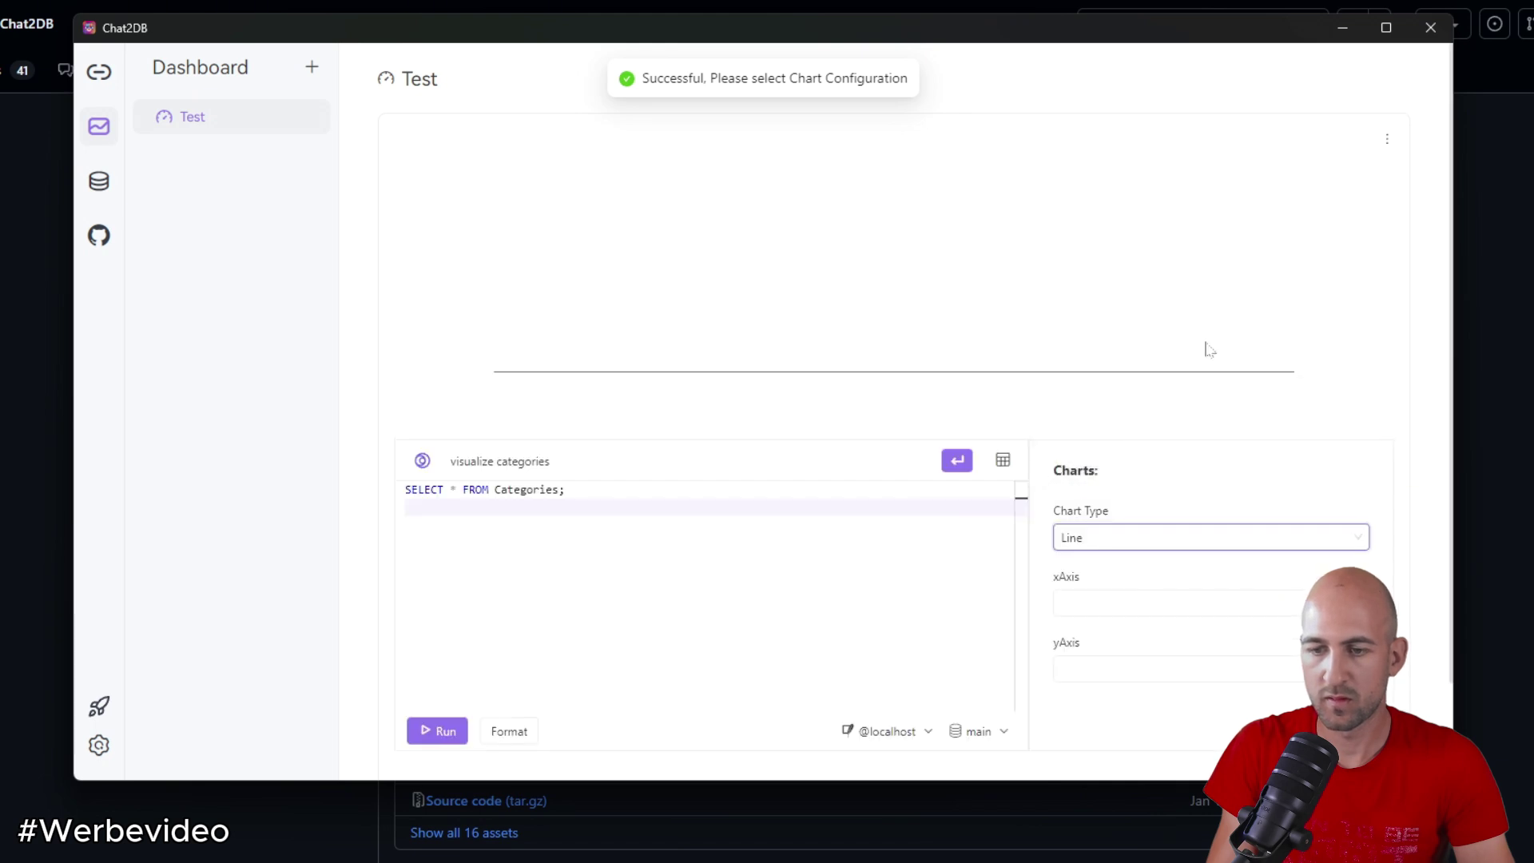
scroll(1209, 349, "down", 1)
left_click(1110, 491)
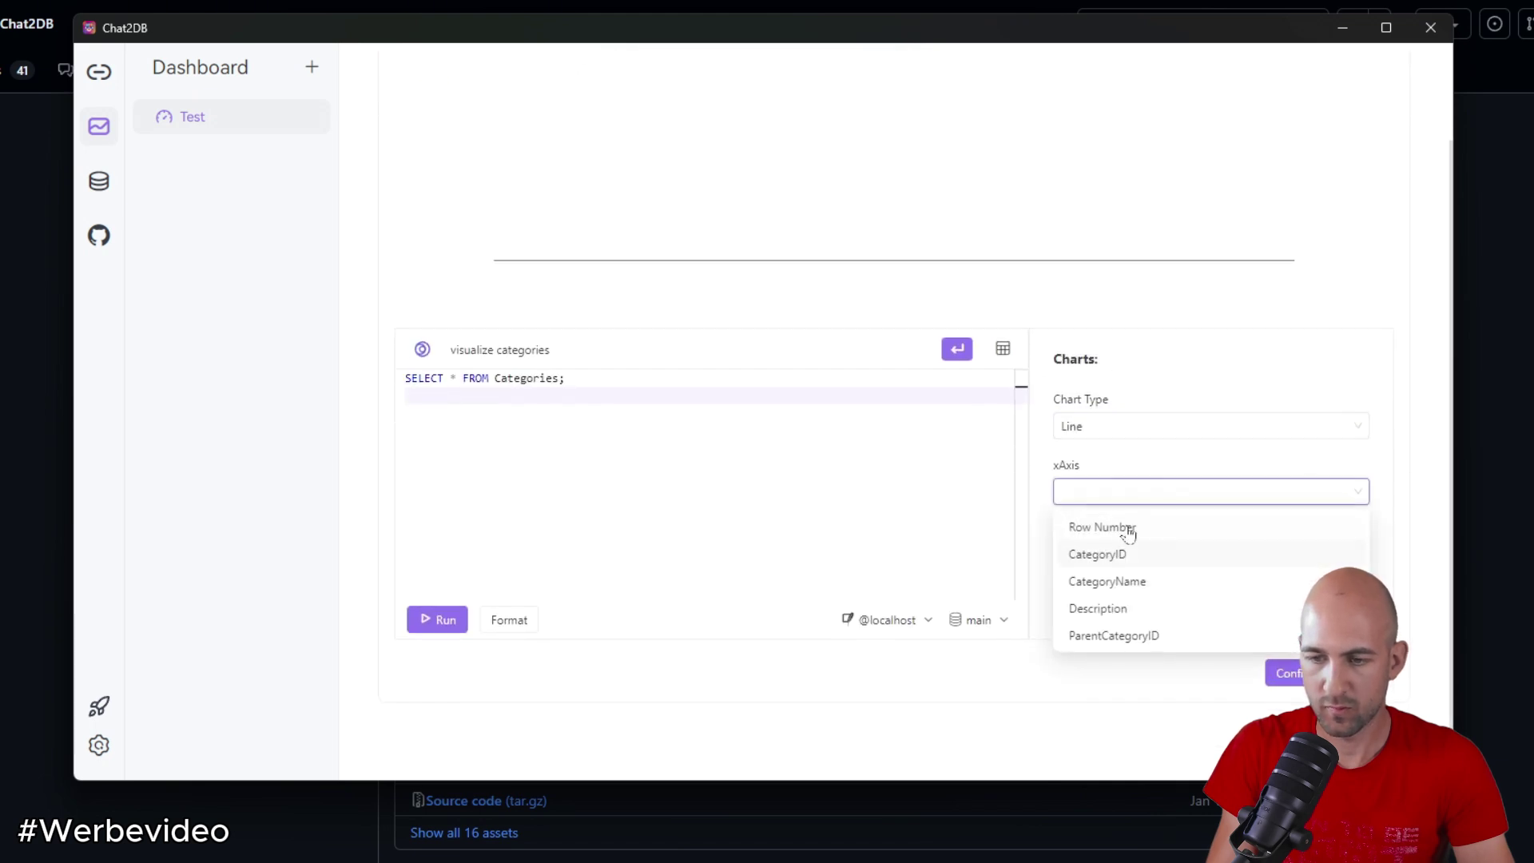
left_click(1135, 583)
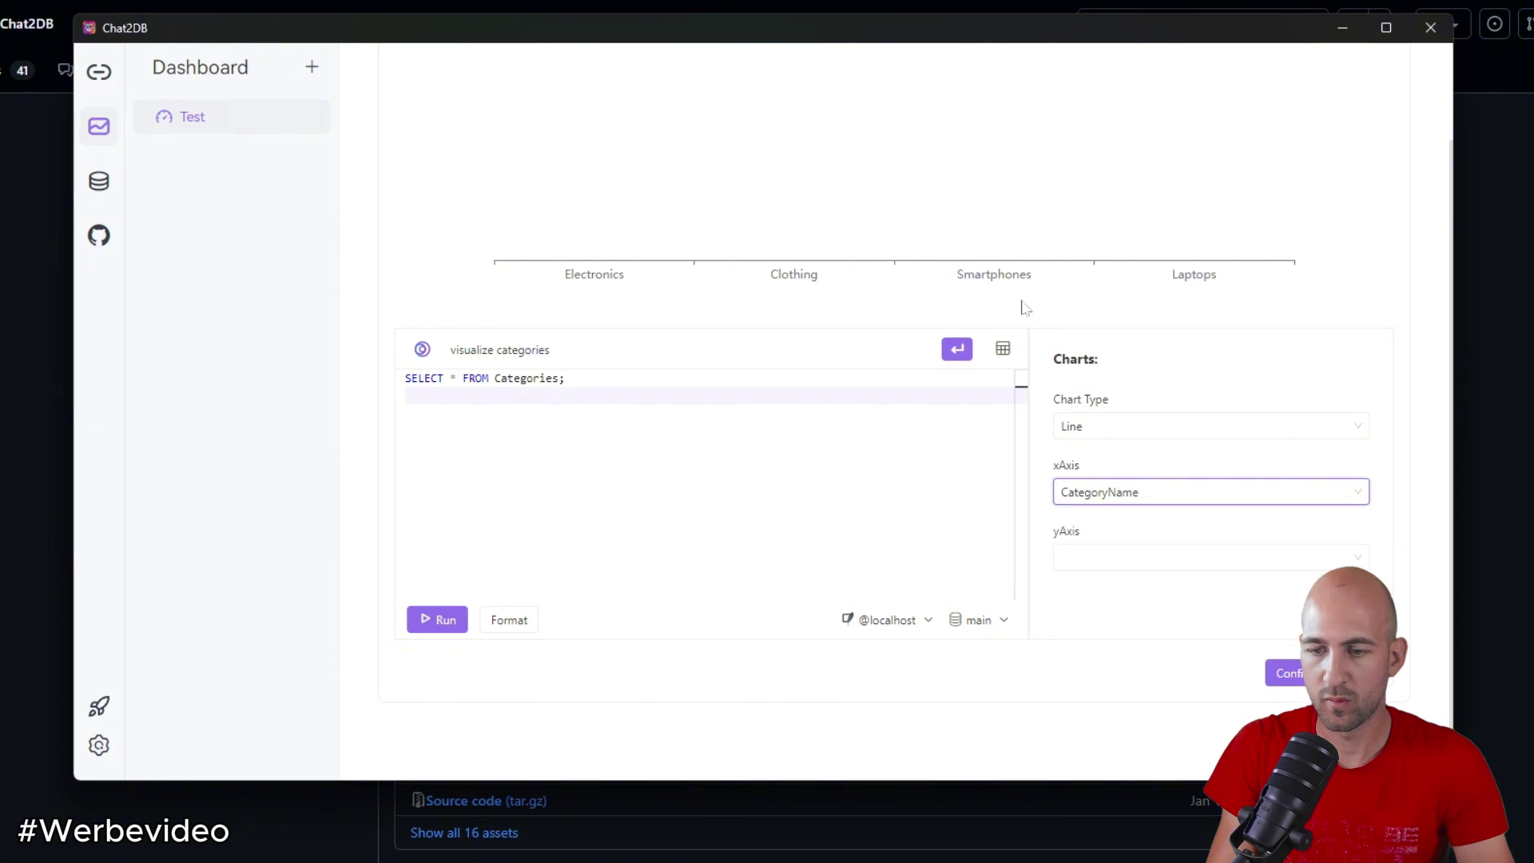
left_click(1123, 560)
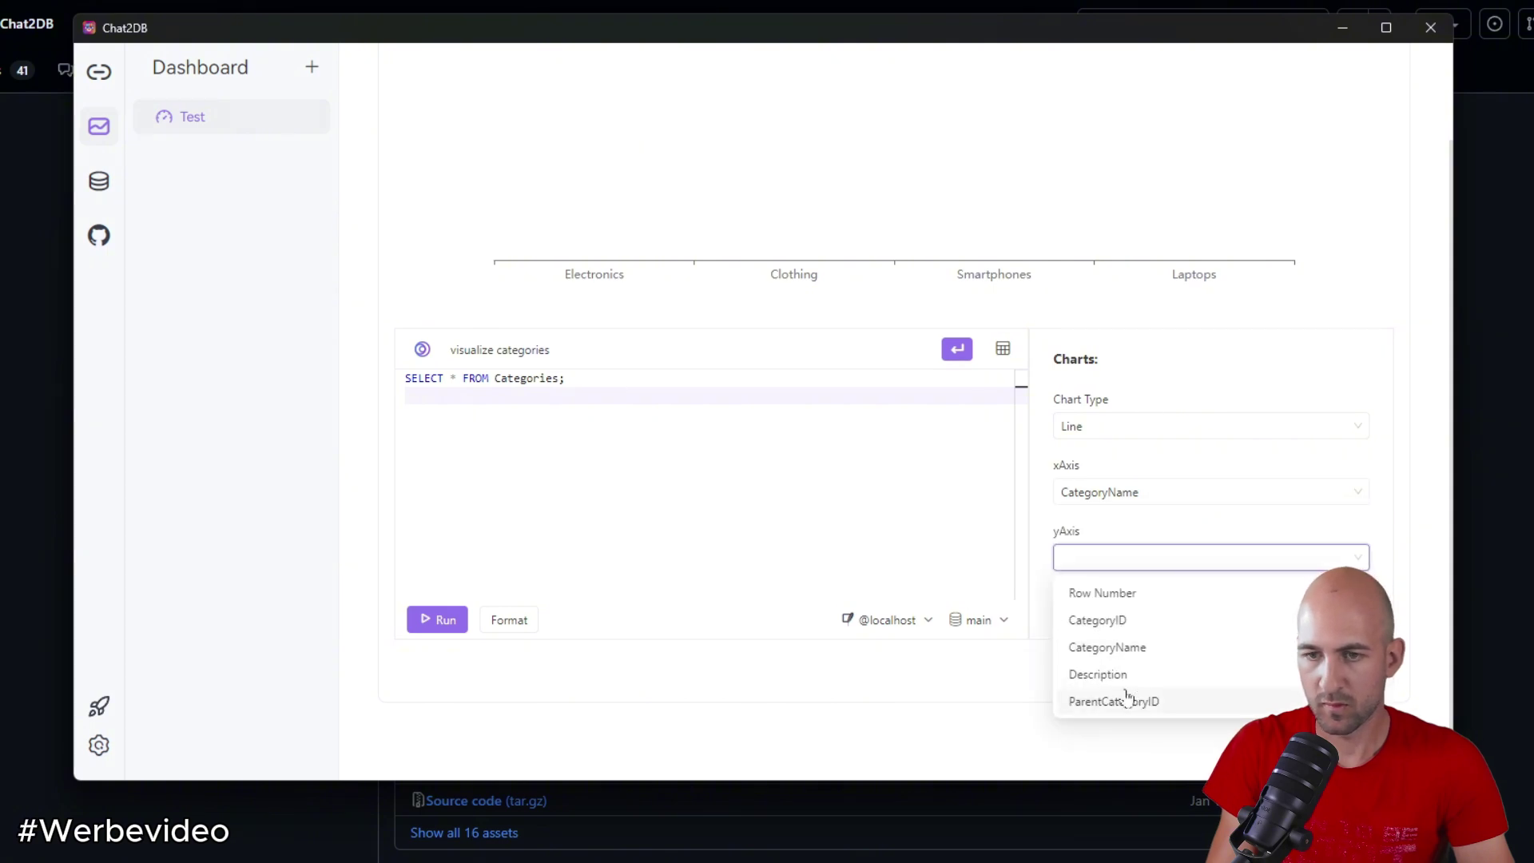
left_click(1111, 675)
left_click(1145, 559)
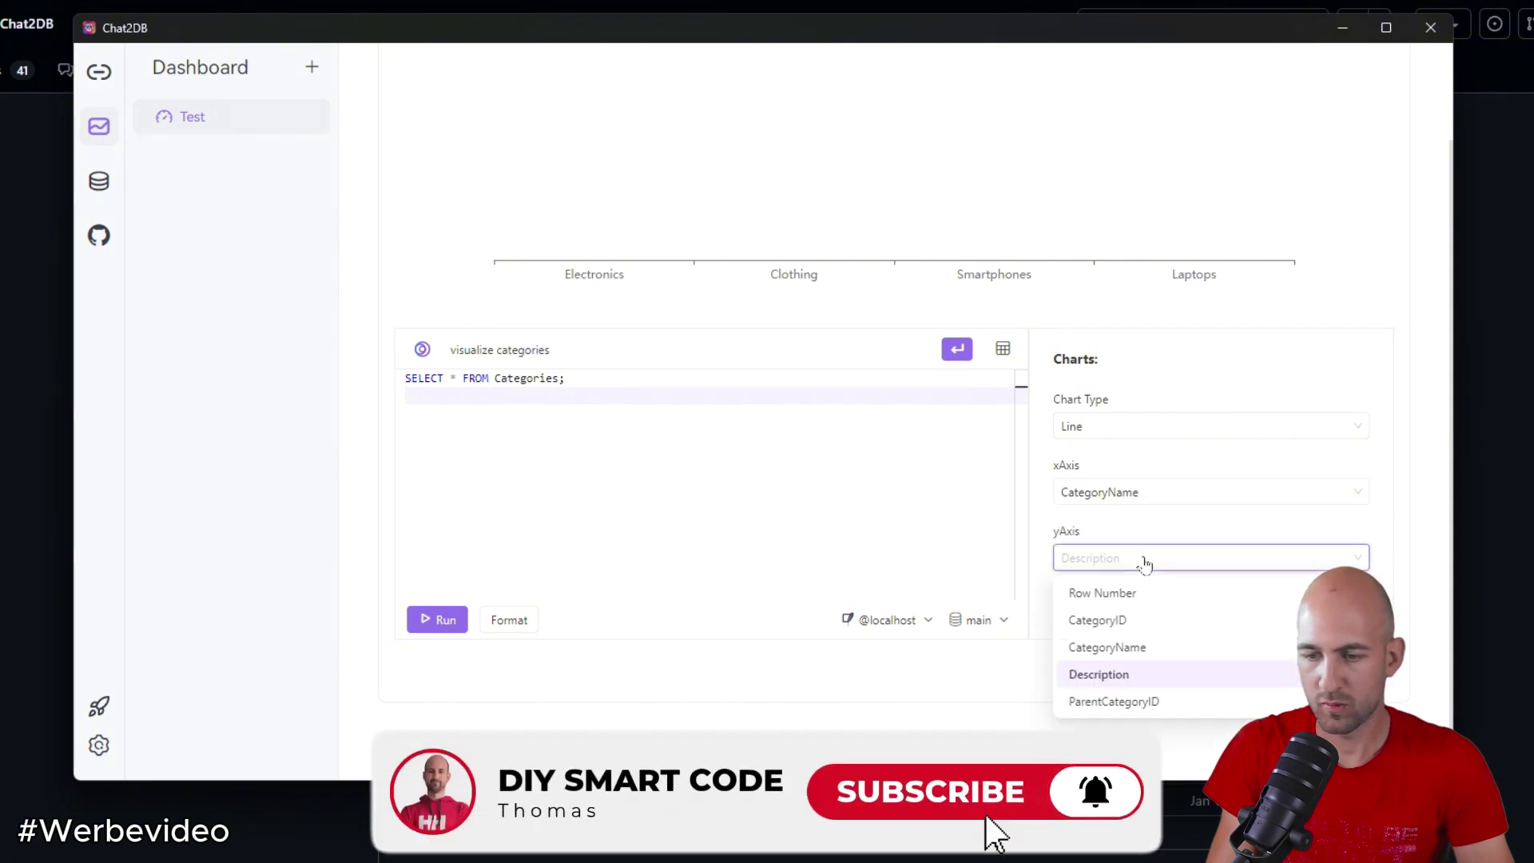
left_click(1097, 620)
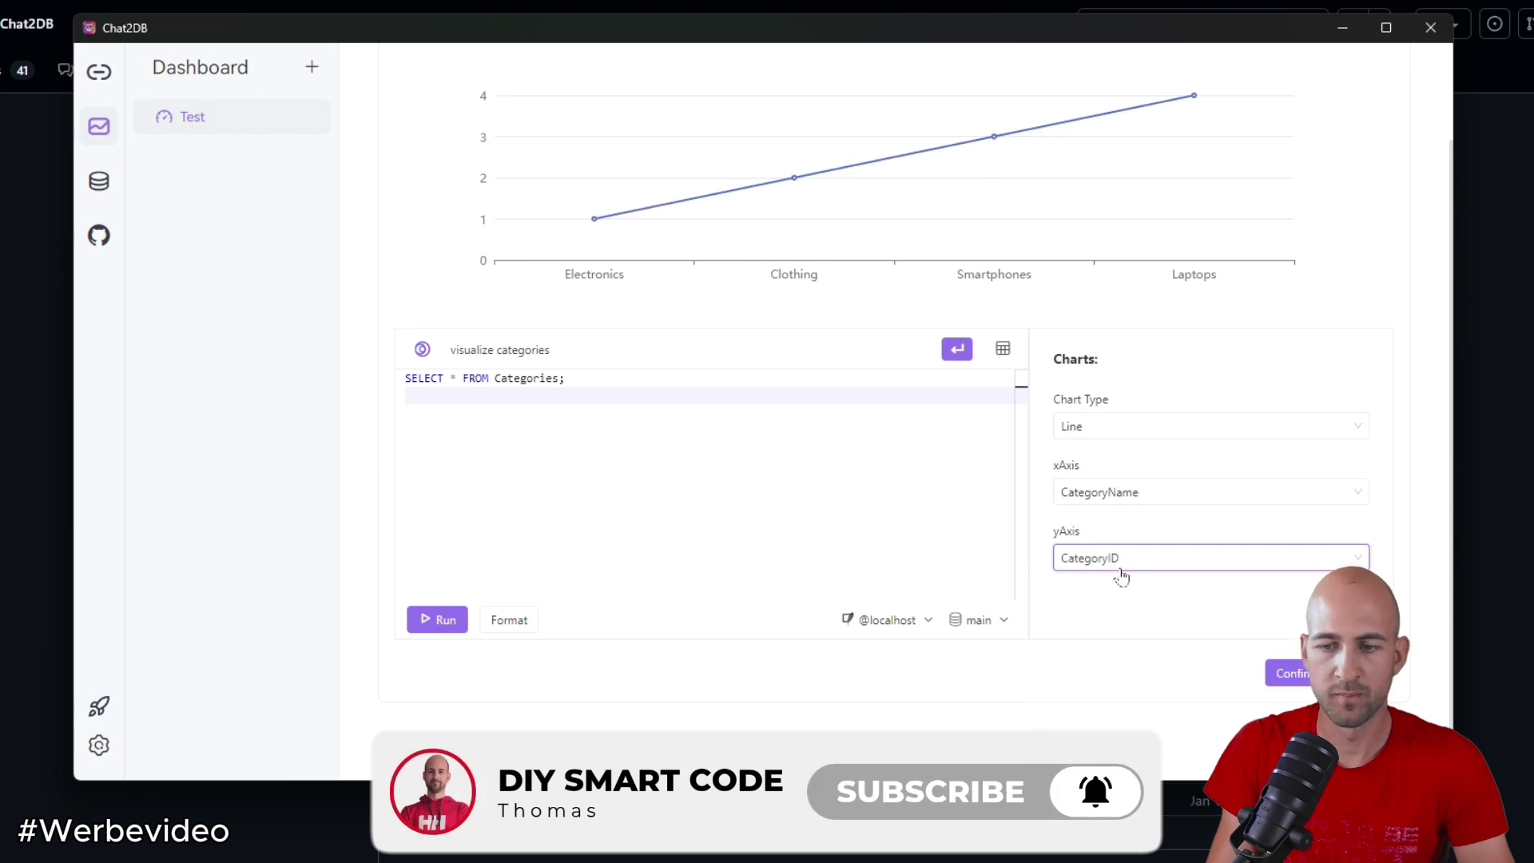
Change the chart type to Column and confirm the chart for the Test dashboard
scroll(1123, 575, "up", 1)
left_click(1119, 523)
left_click(1106, 613)
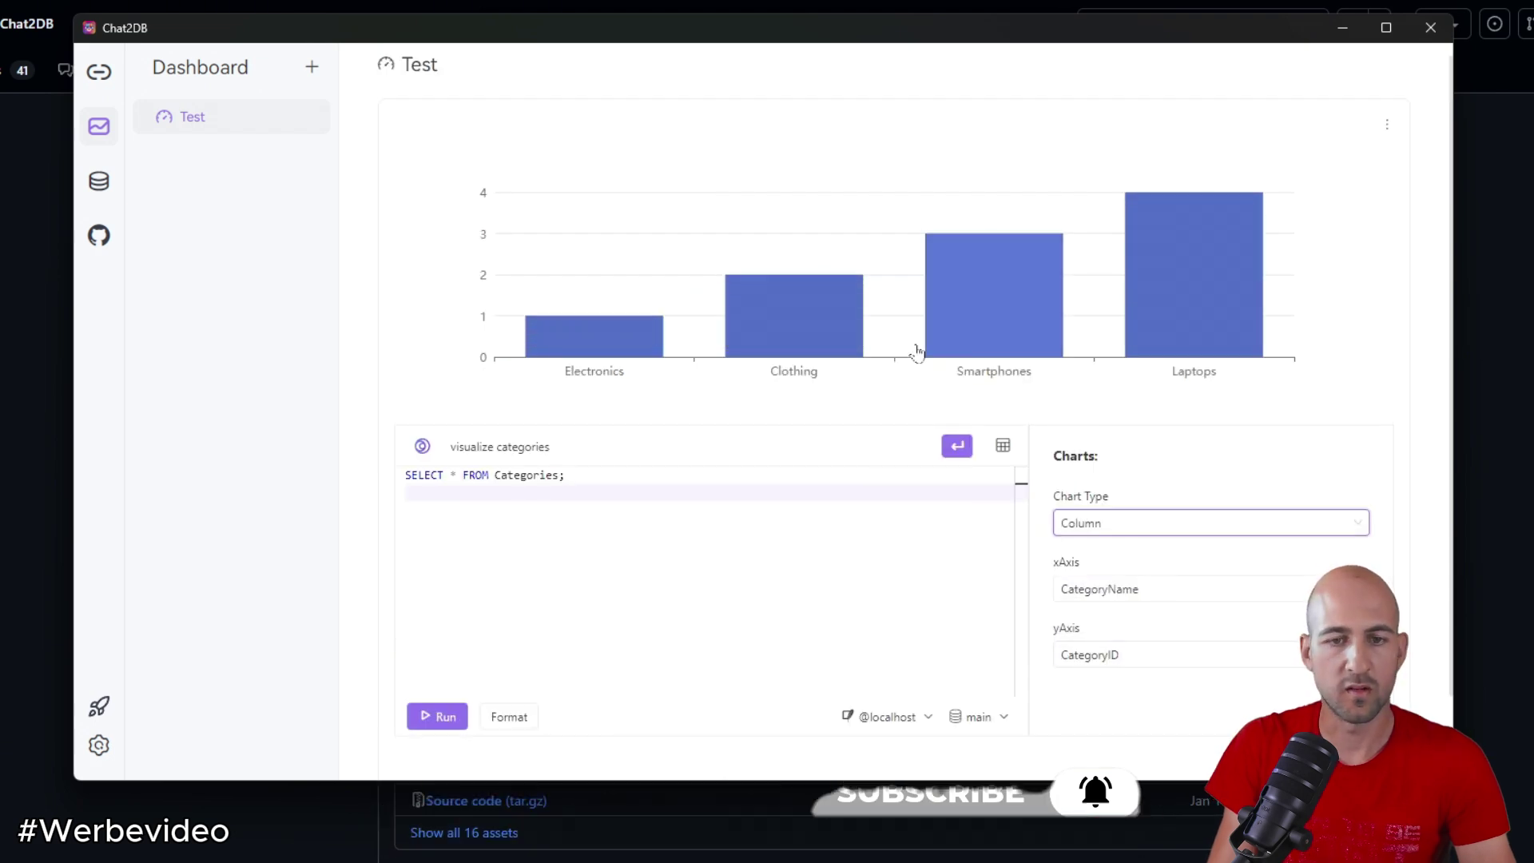
scroll(916, 352, "down", 1)
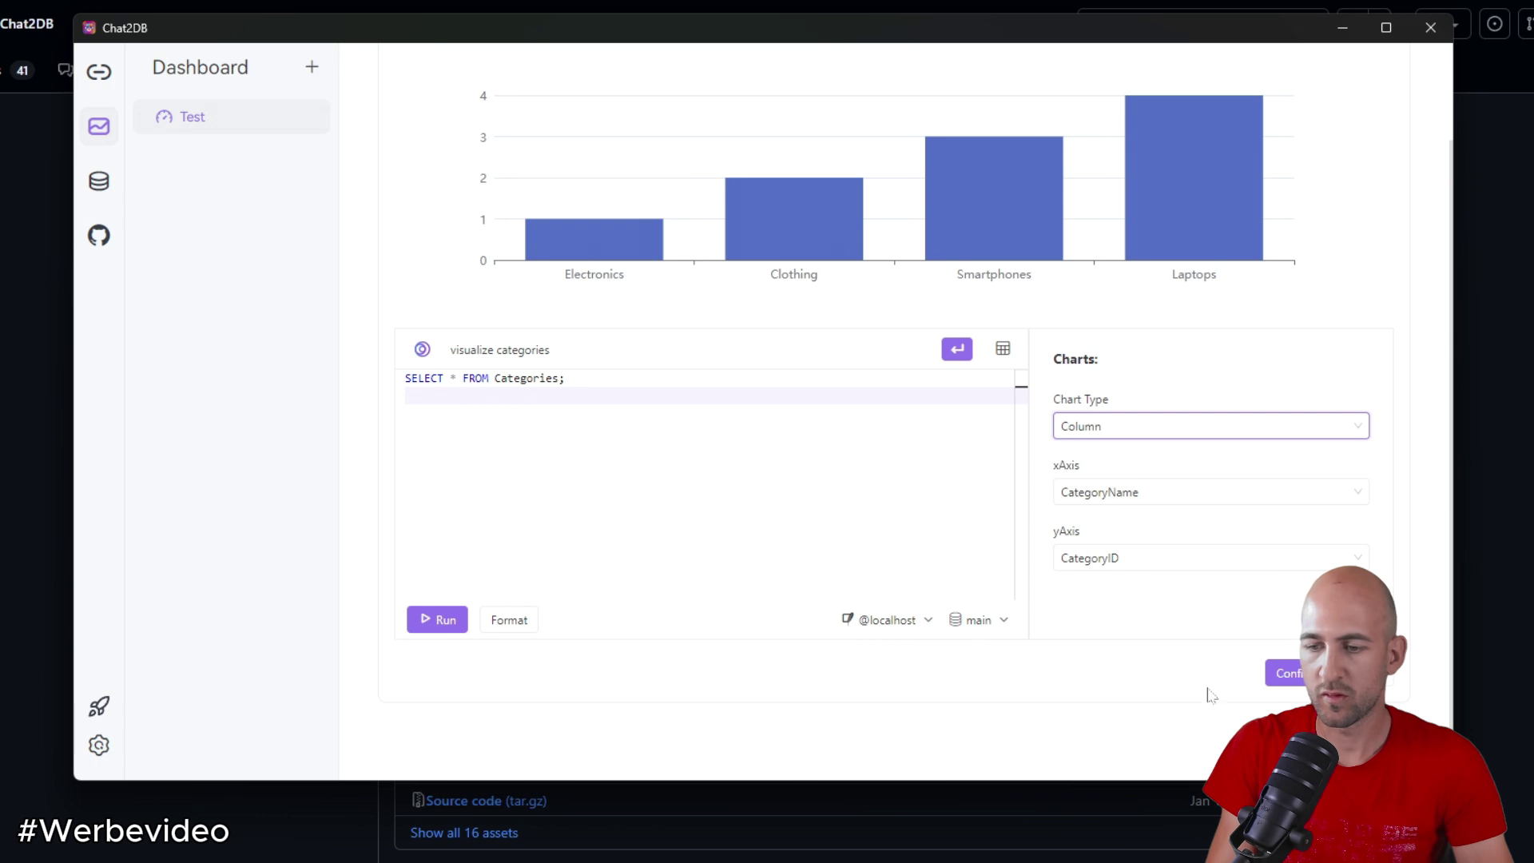
left_click(1286, 672)
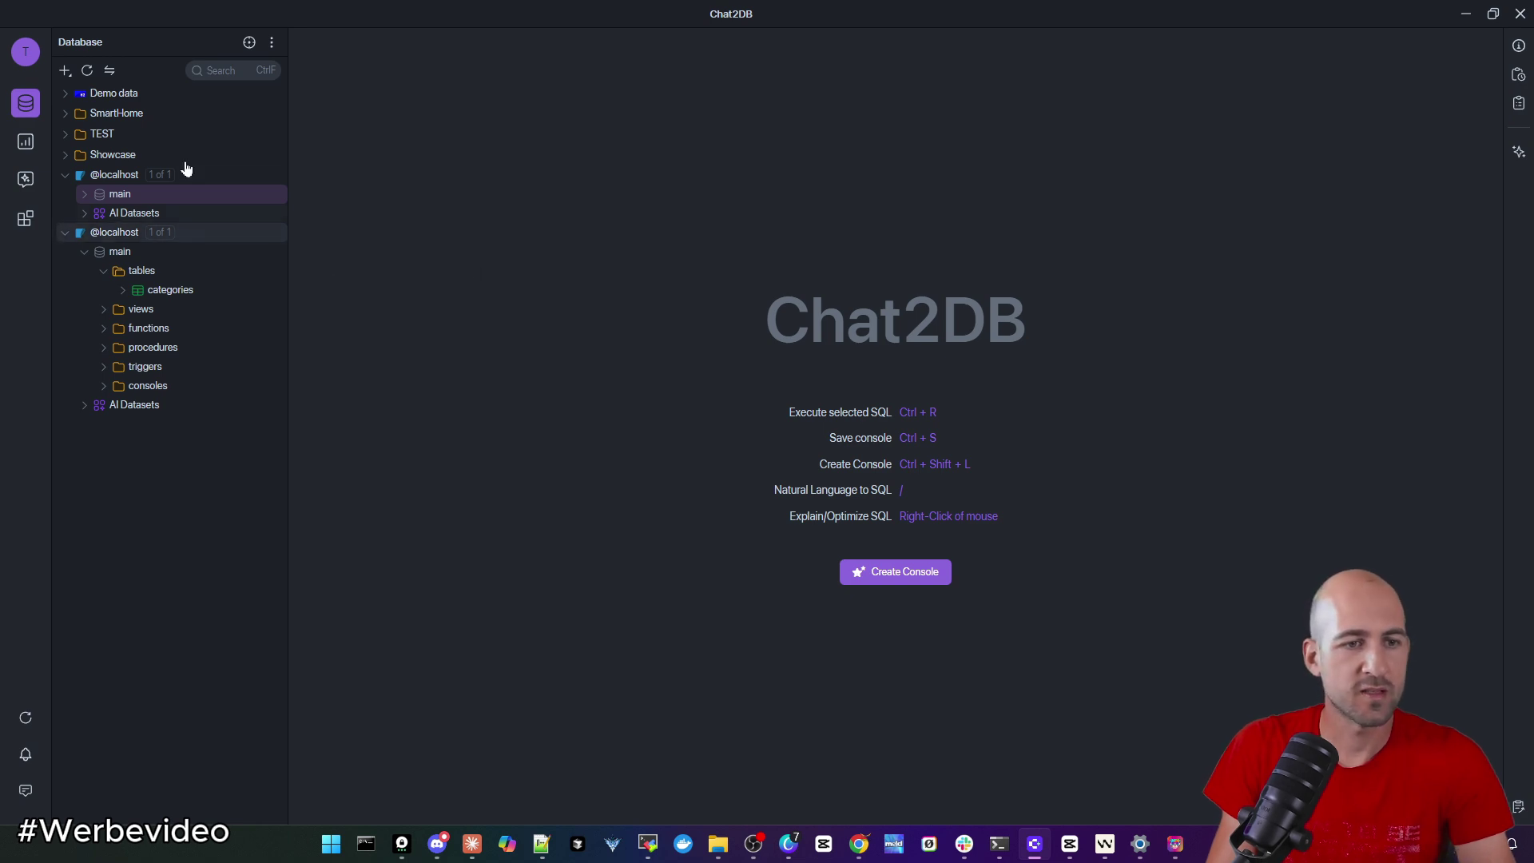
Review the database types and import sources available for connections, and open the form for a new SQLite connection
left_click(70, 74)
mouse_move(116, 131)
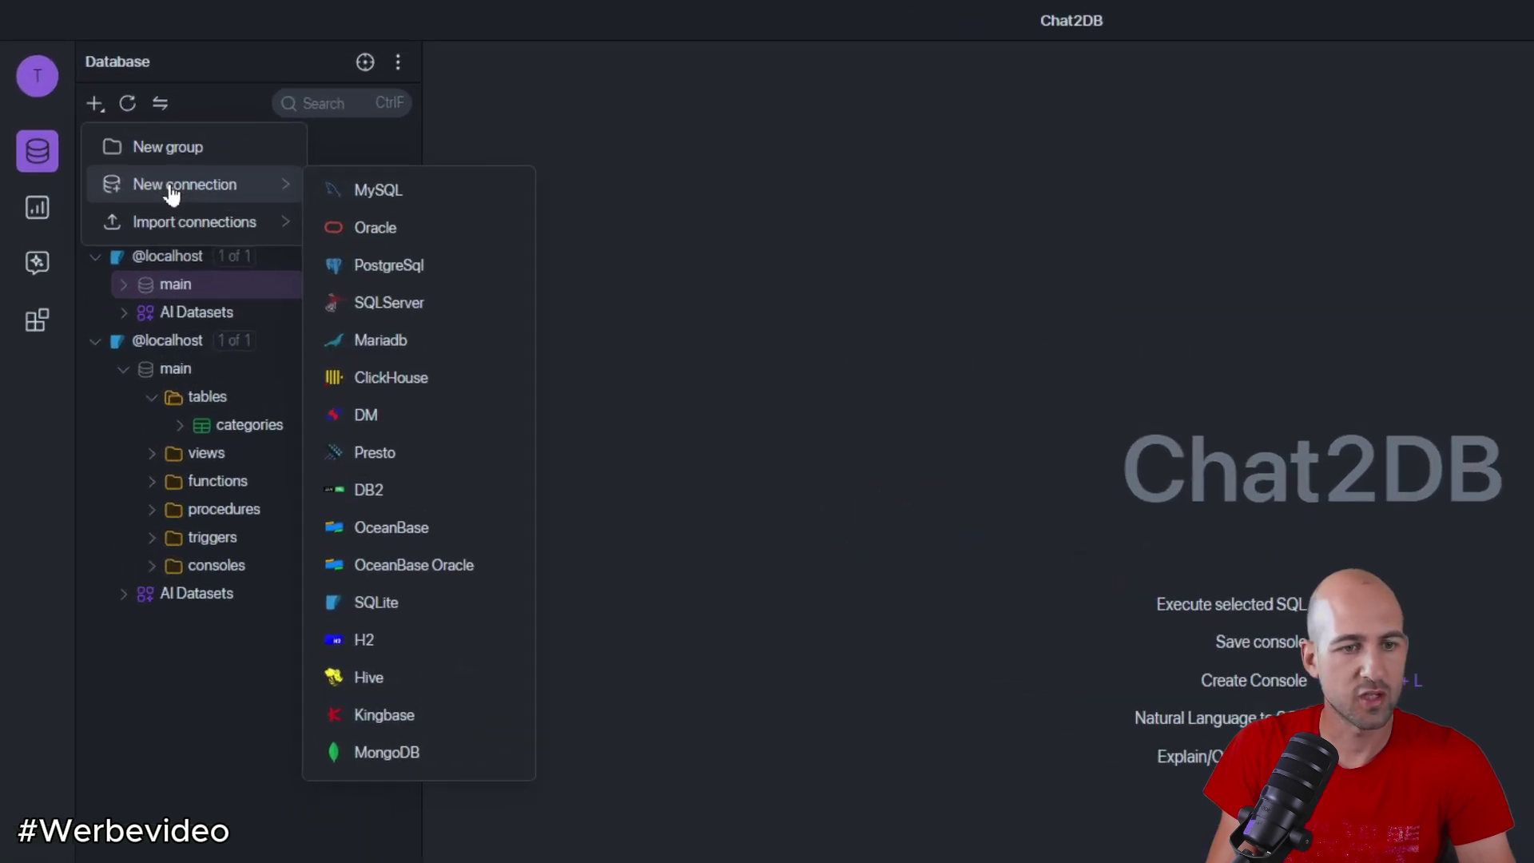
mouse_move(179, 238)
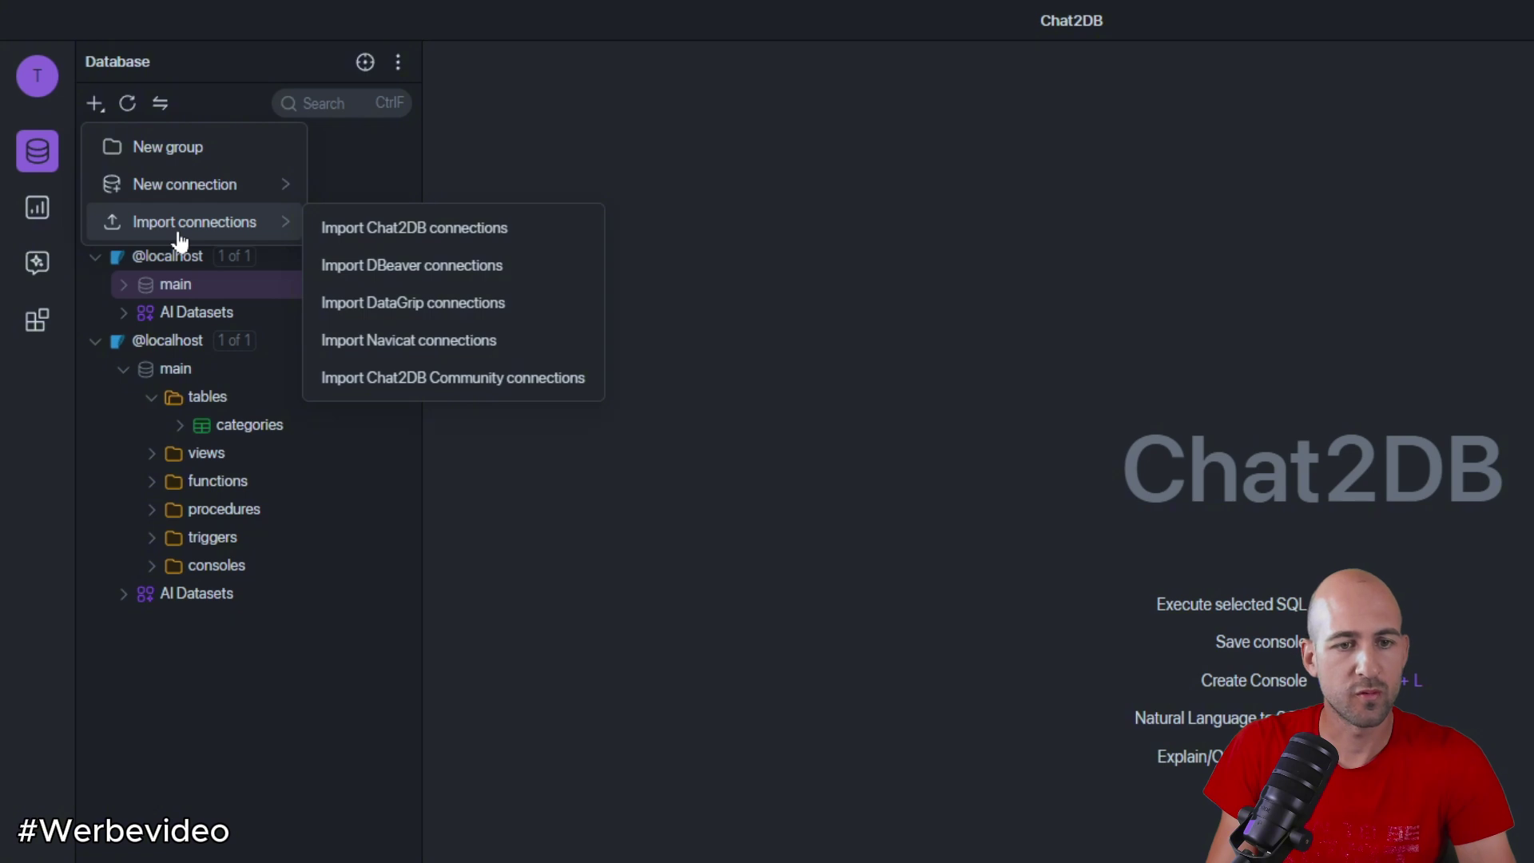
mouse_move(271, 189)
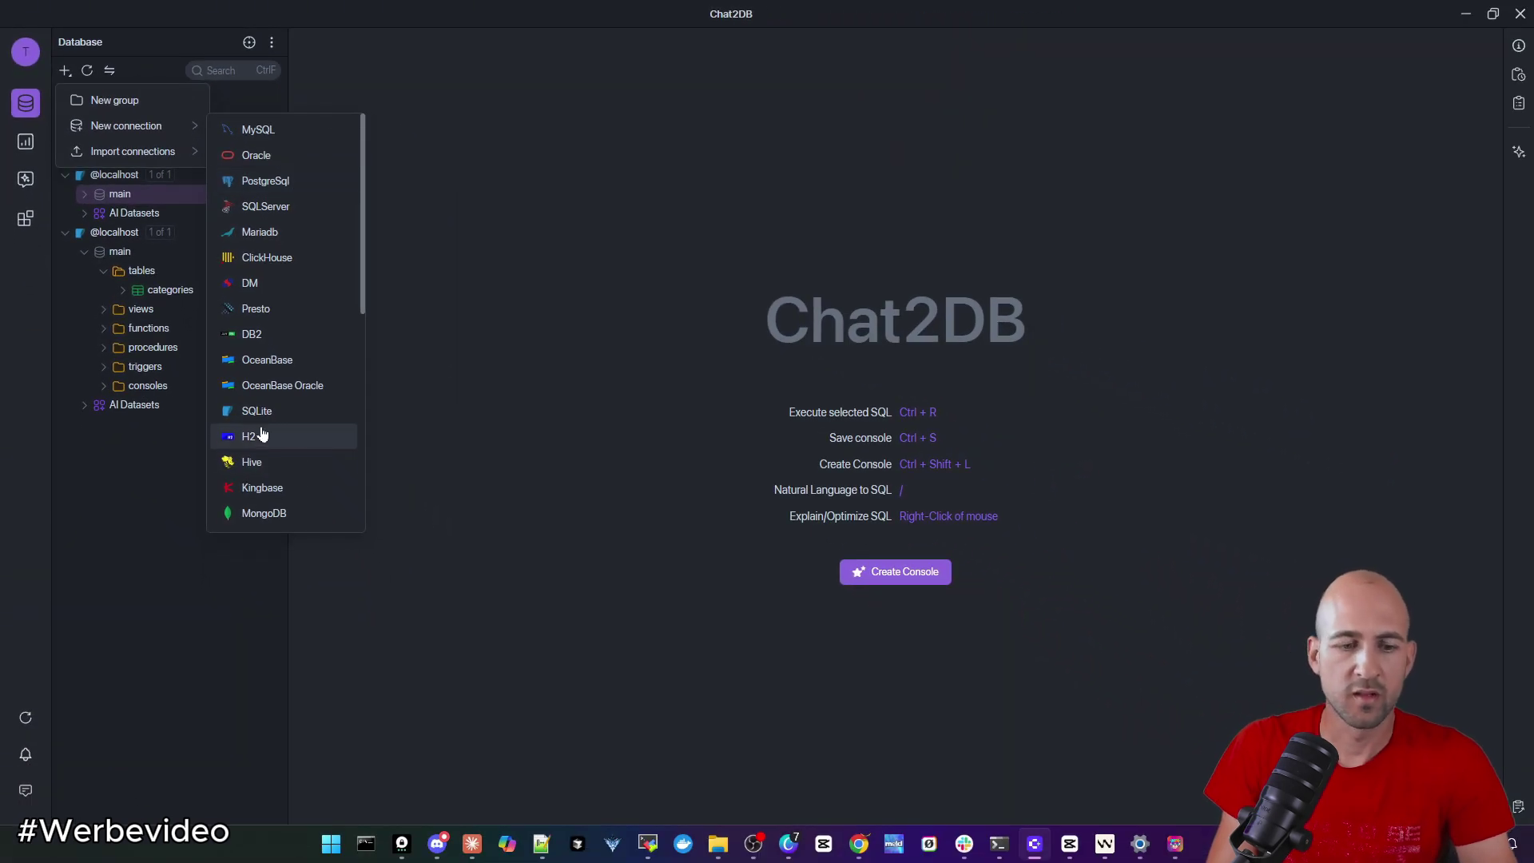
scroll(287, 436, "down", 1)
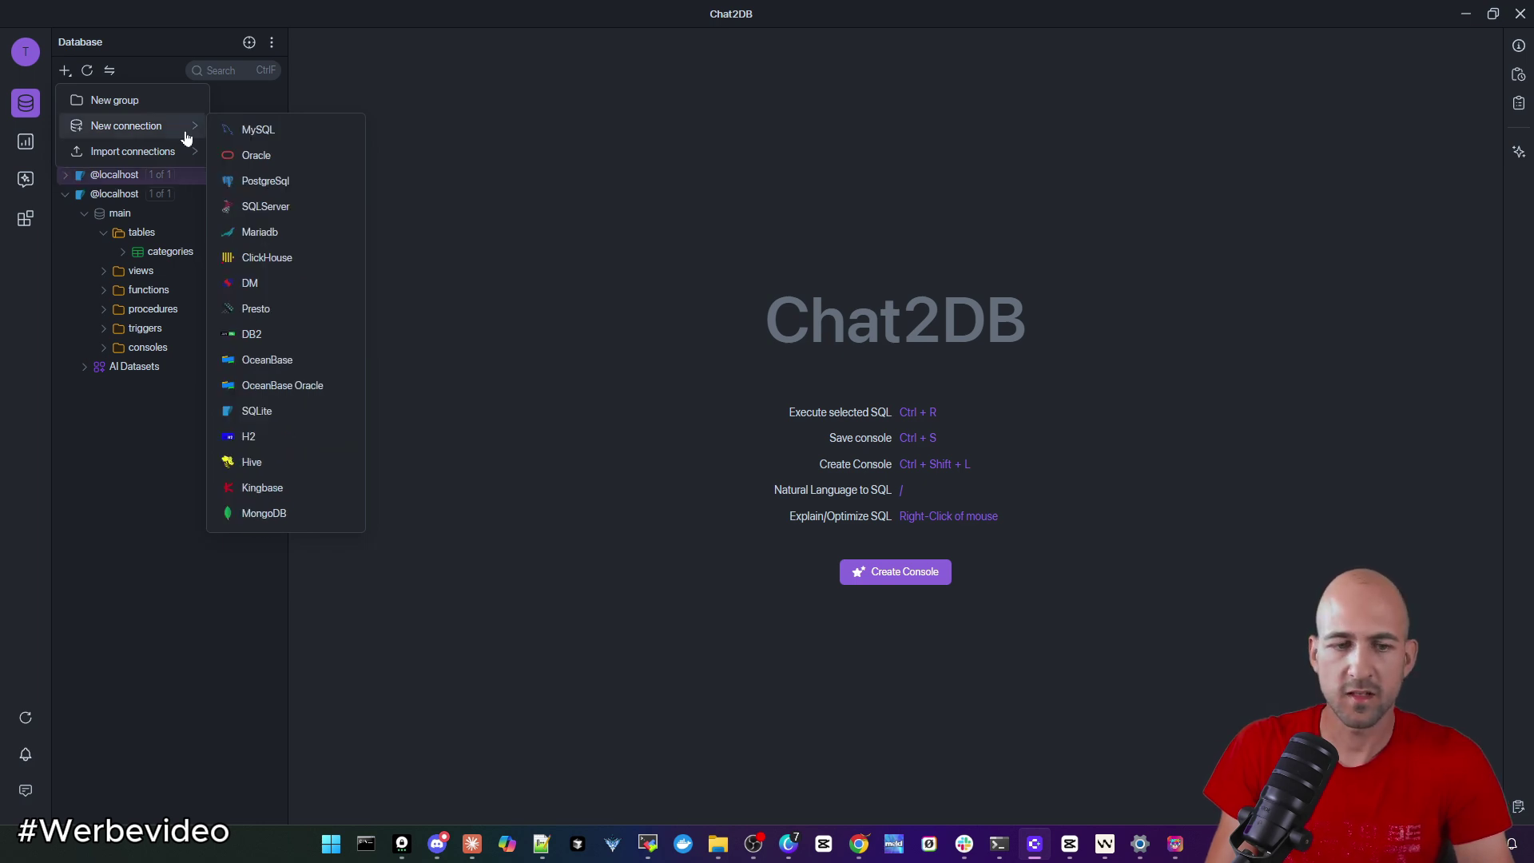
left_click(279, 421)
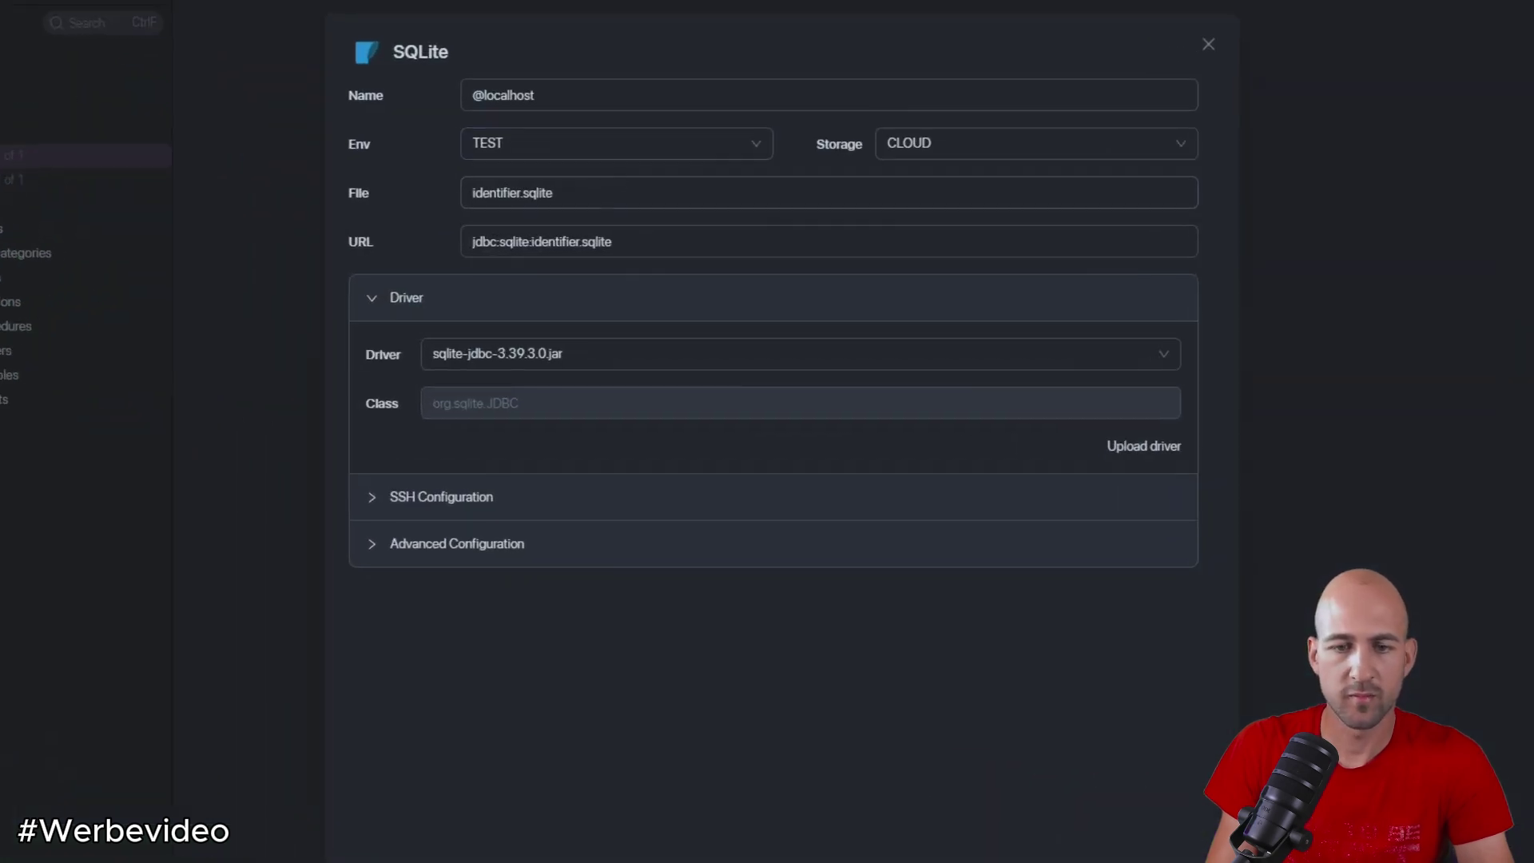
Set the SQLite connection's file to ai_agent_tracking and test the connection
key("shift+Tab")
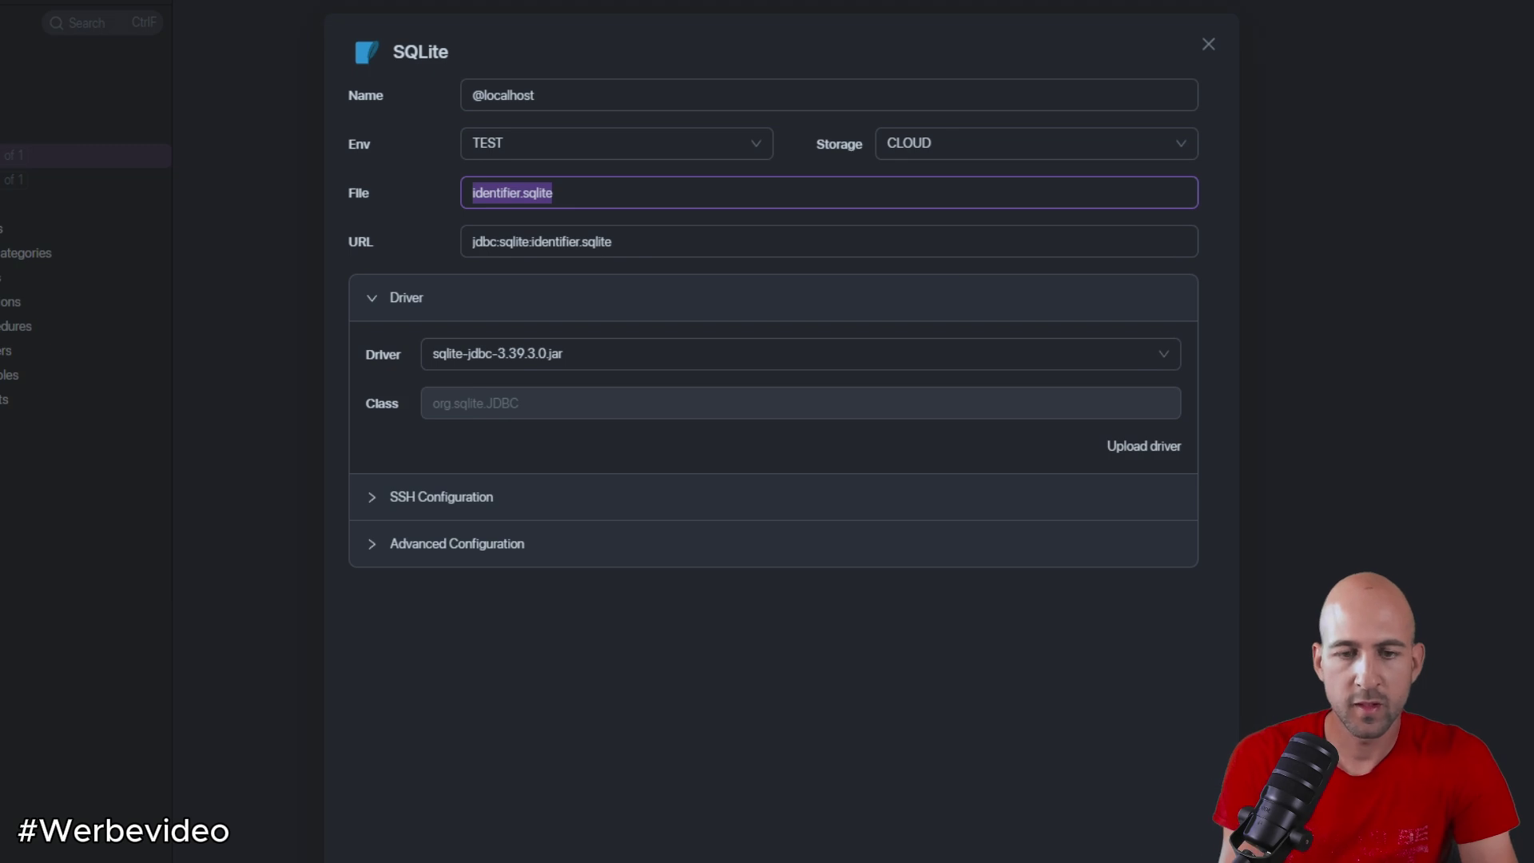
type("ai_a")
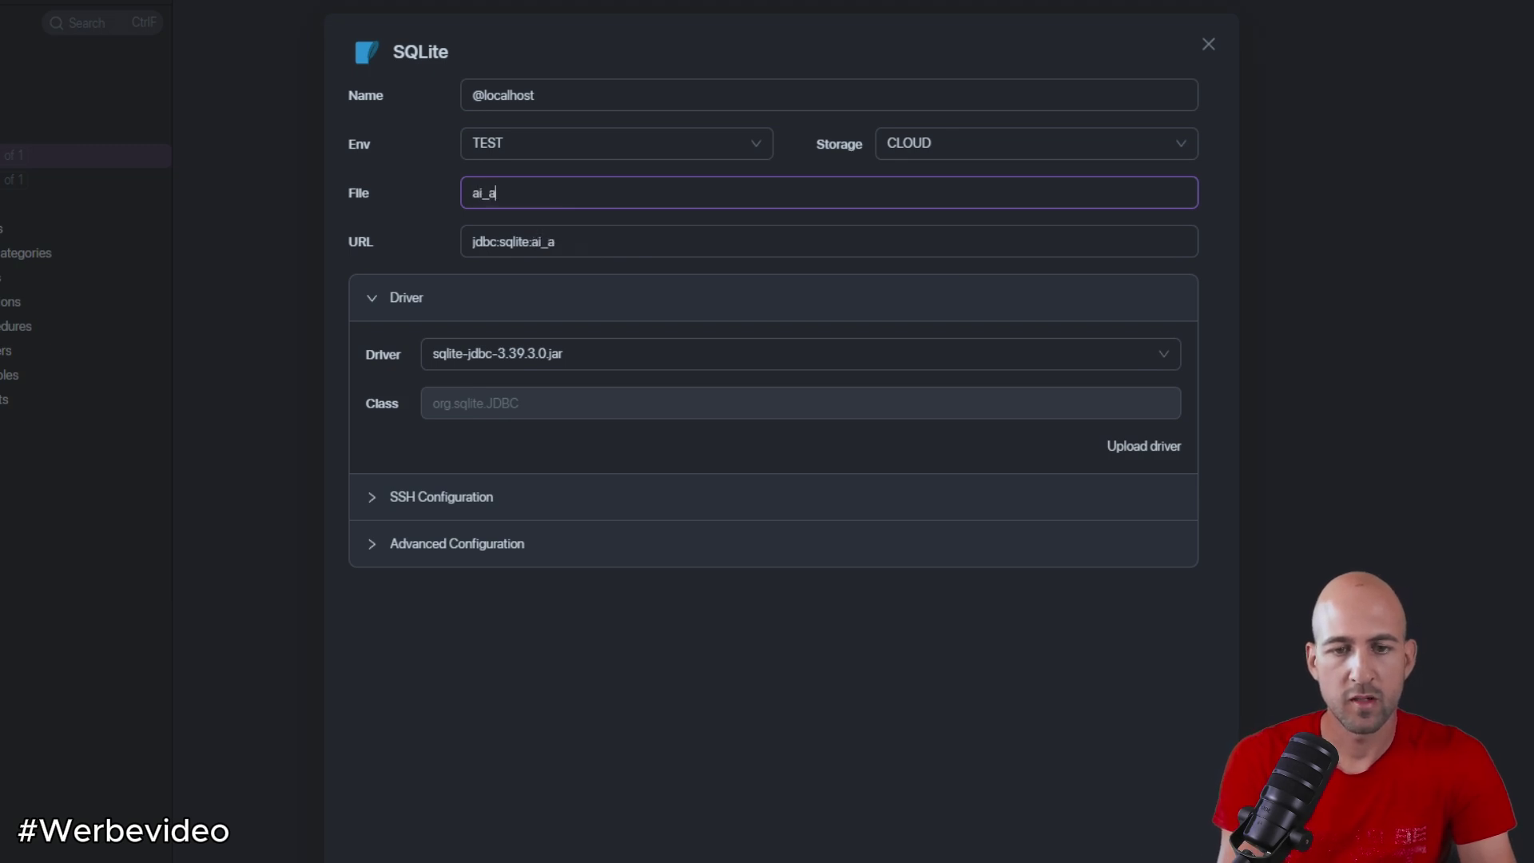
type("gent_tracking")
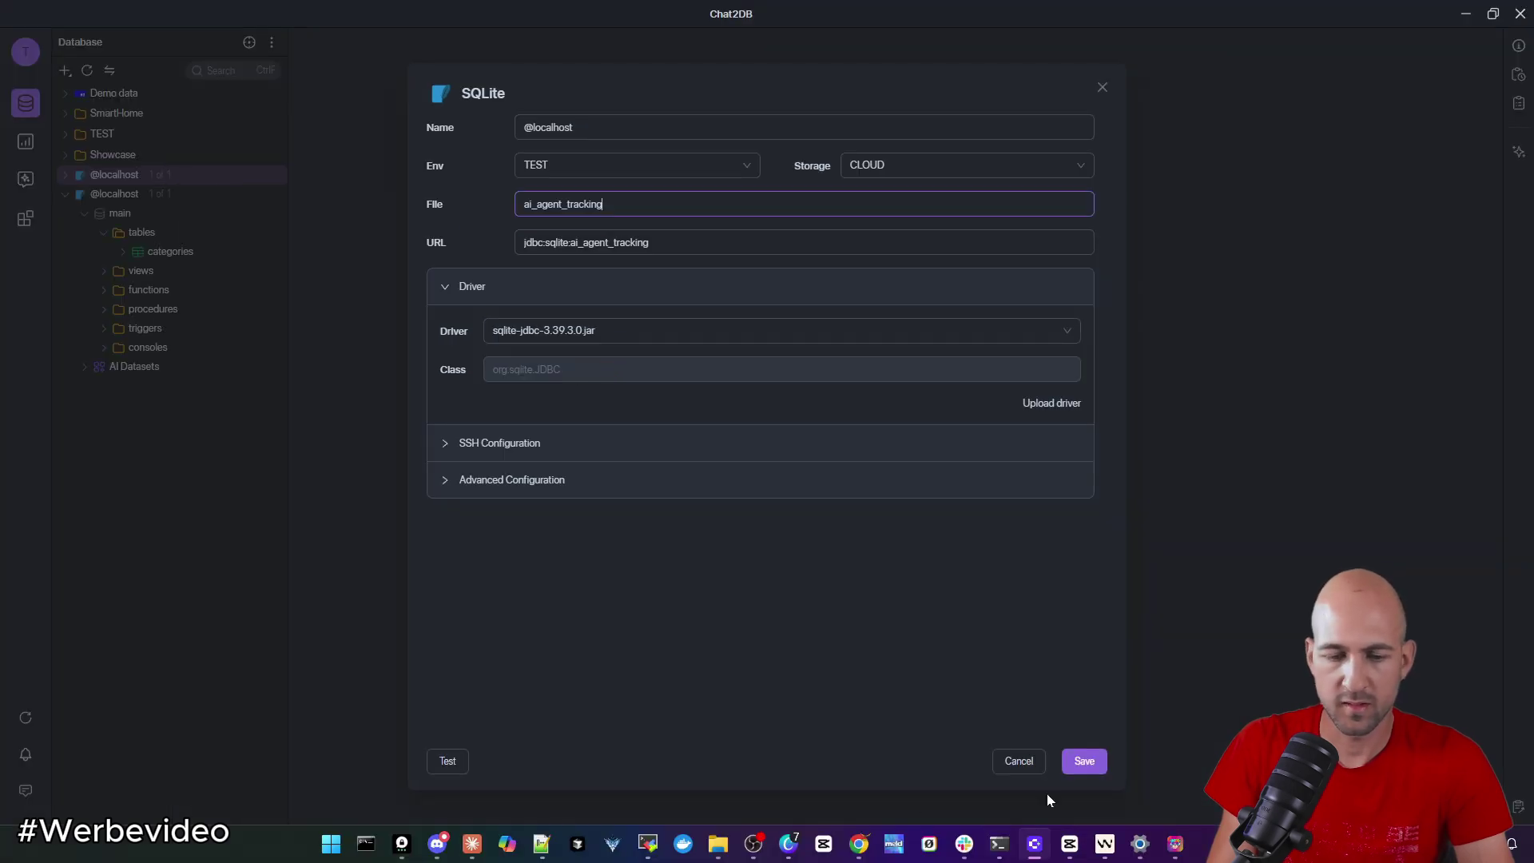
left_click(447, 761)
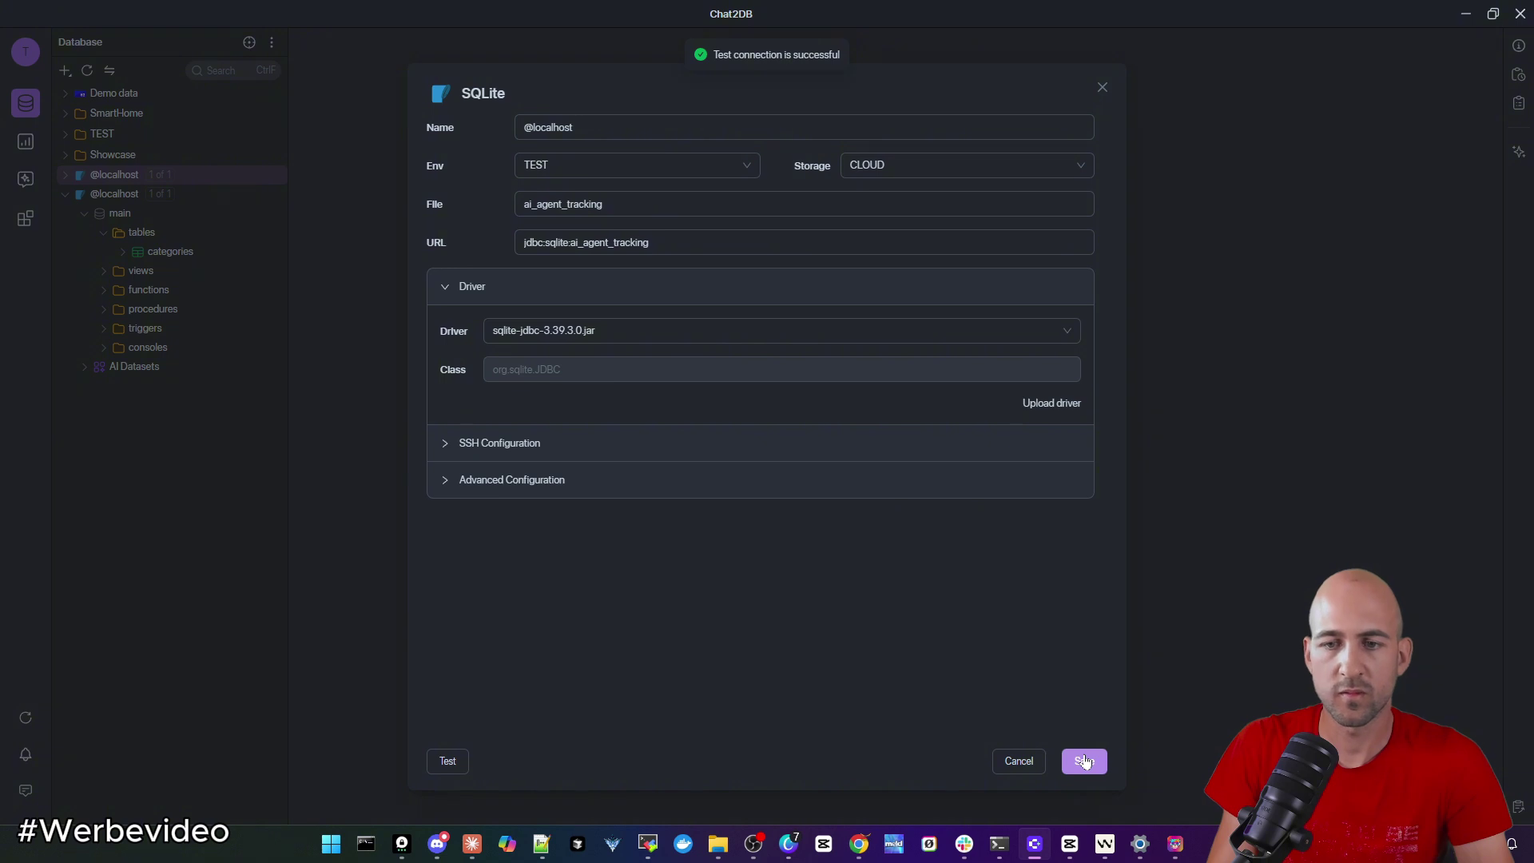
Set the connection's storage to LOCAL, keep the TEST environment, and save the connection
left_click(879, 166)
left_click(882, 196)
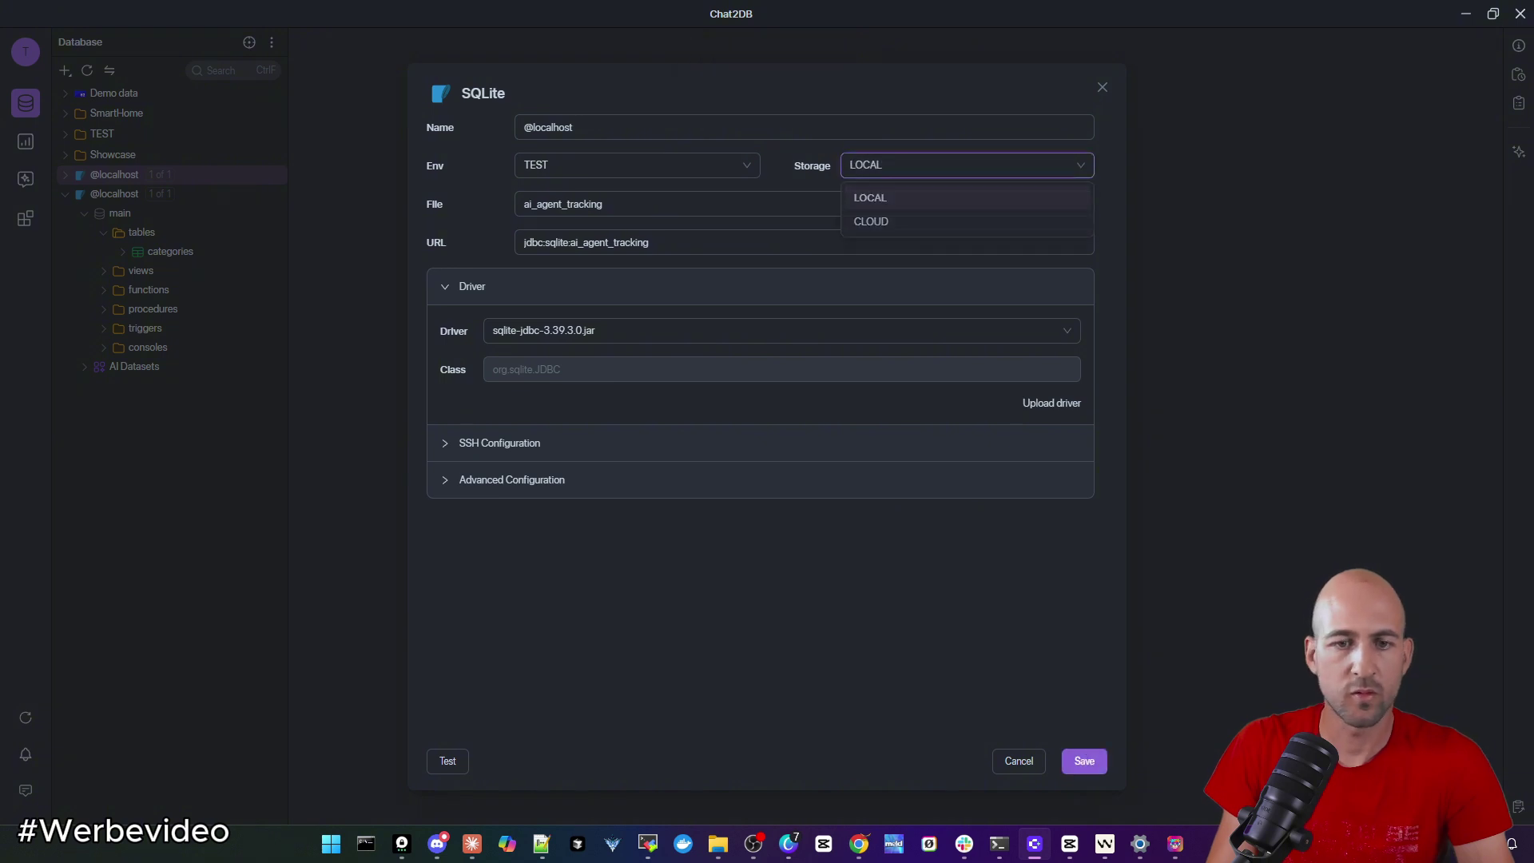
left_click(648, 173)
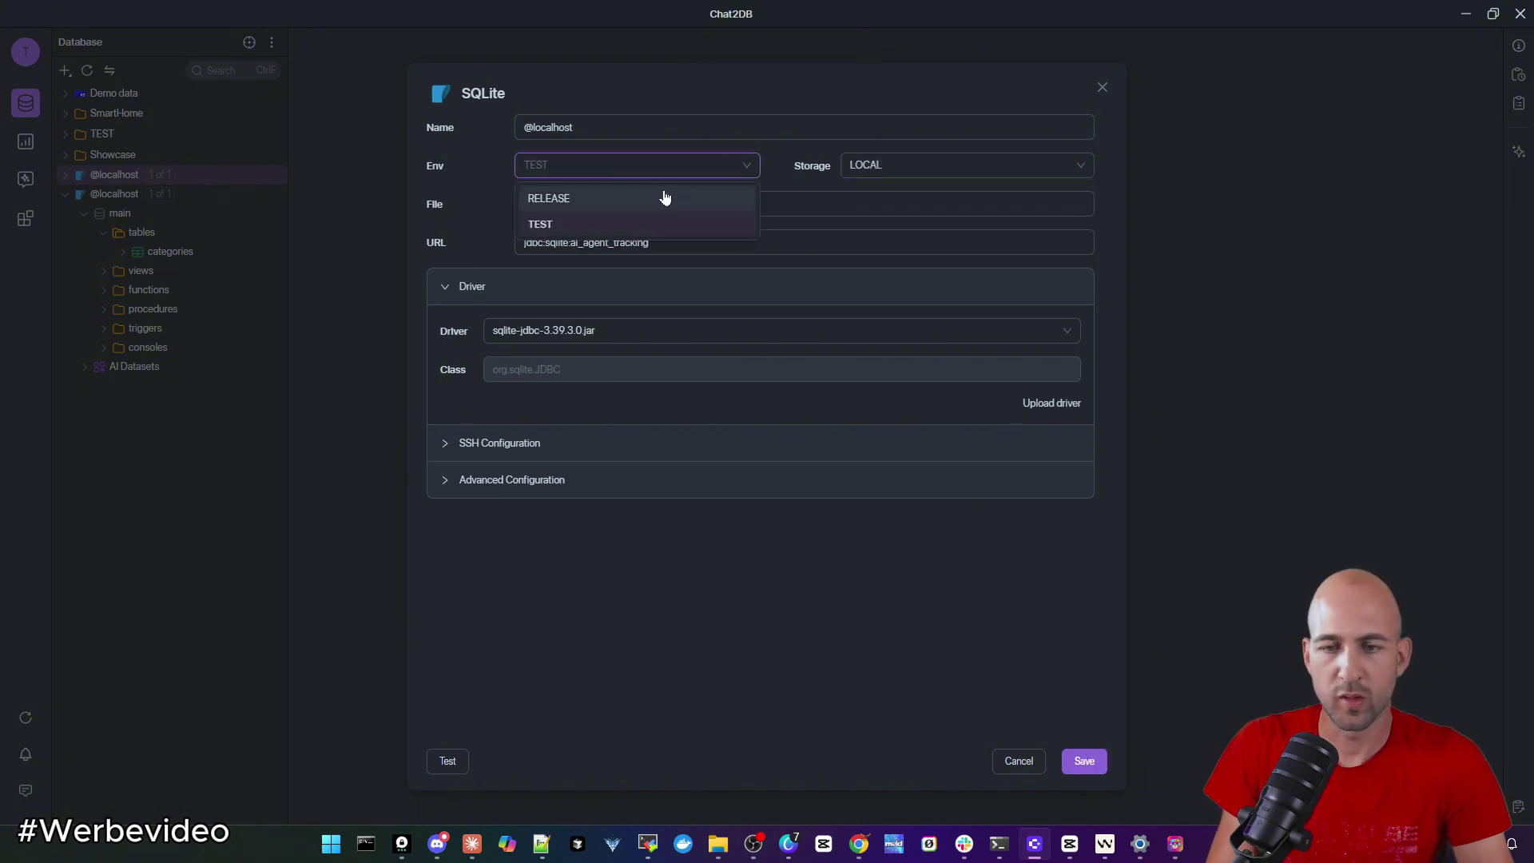
left_click(881, 641)
left_click(1093, 770)
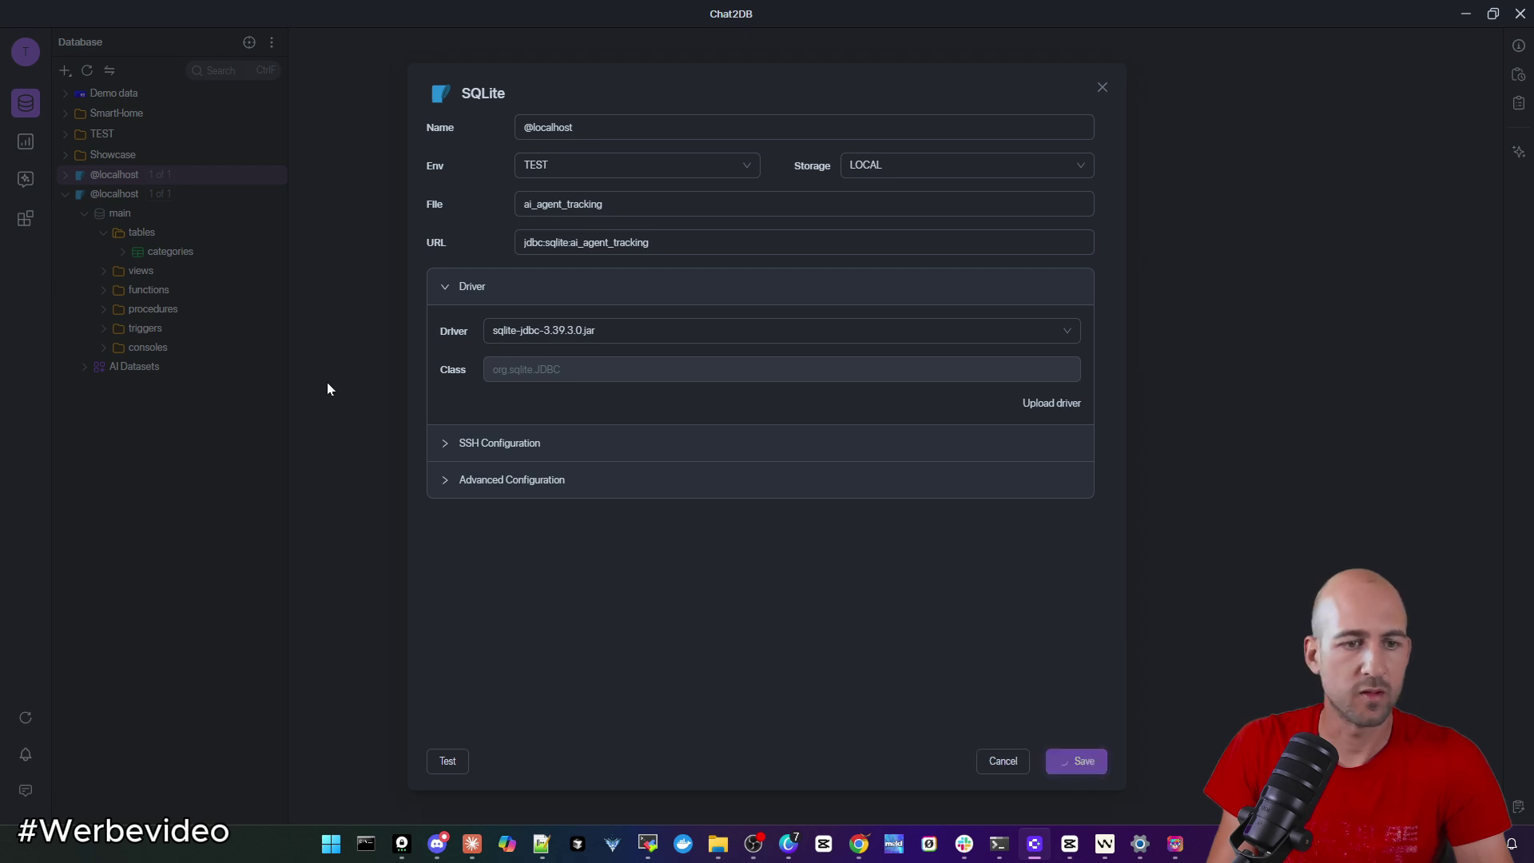
Expand the new connection's main database and tables, open a query console for main, and invoke its AI prompt
left_click(72, 199)
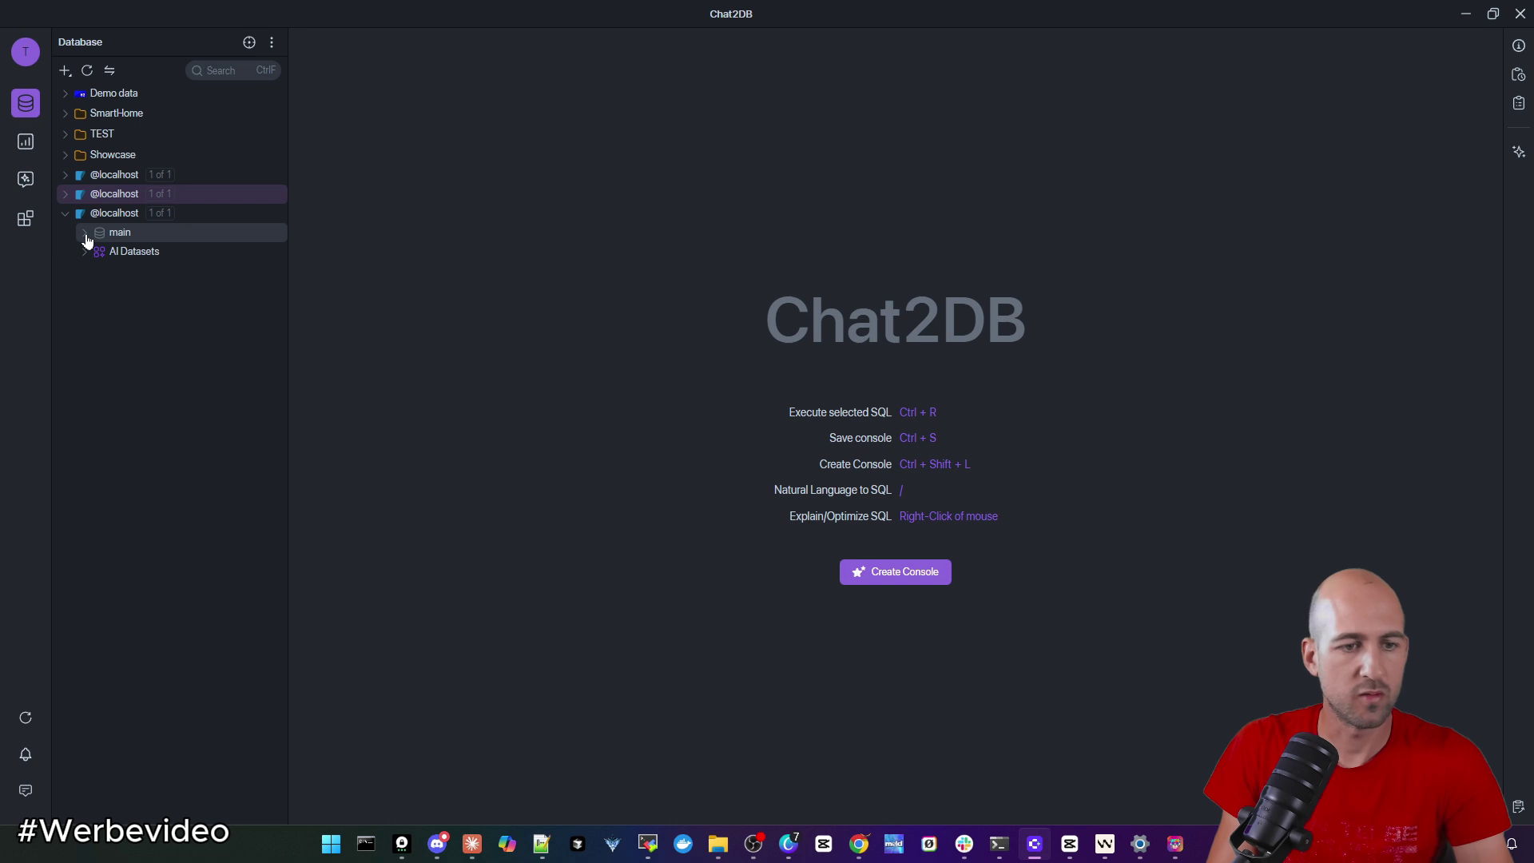
left_click(85, 233)
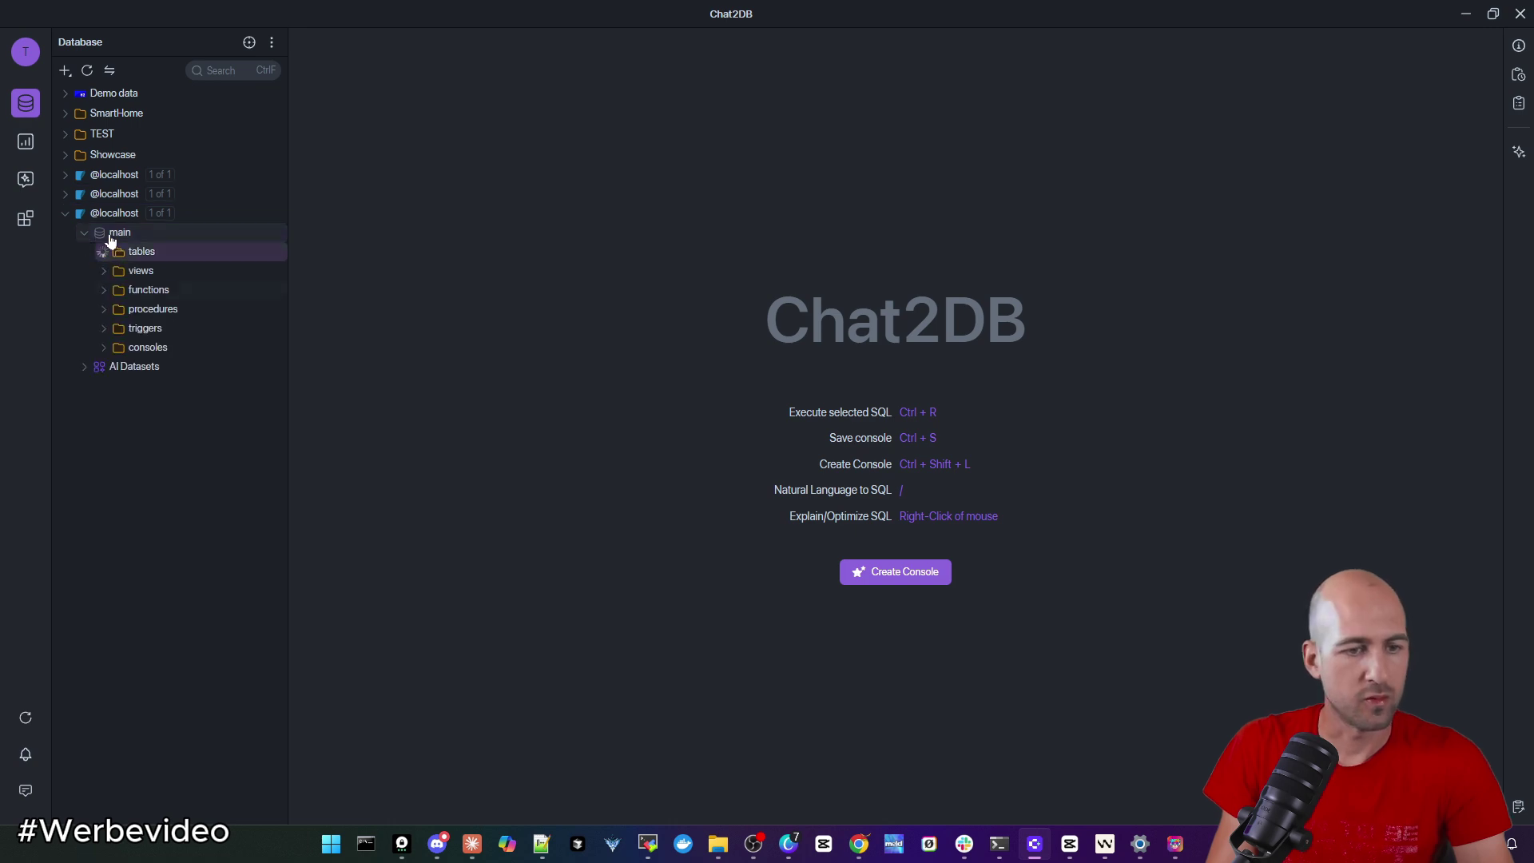
left_click(106, 249)
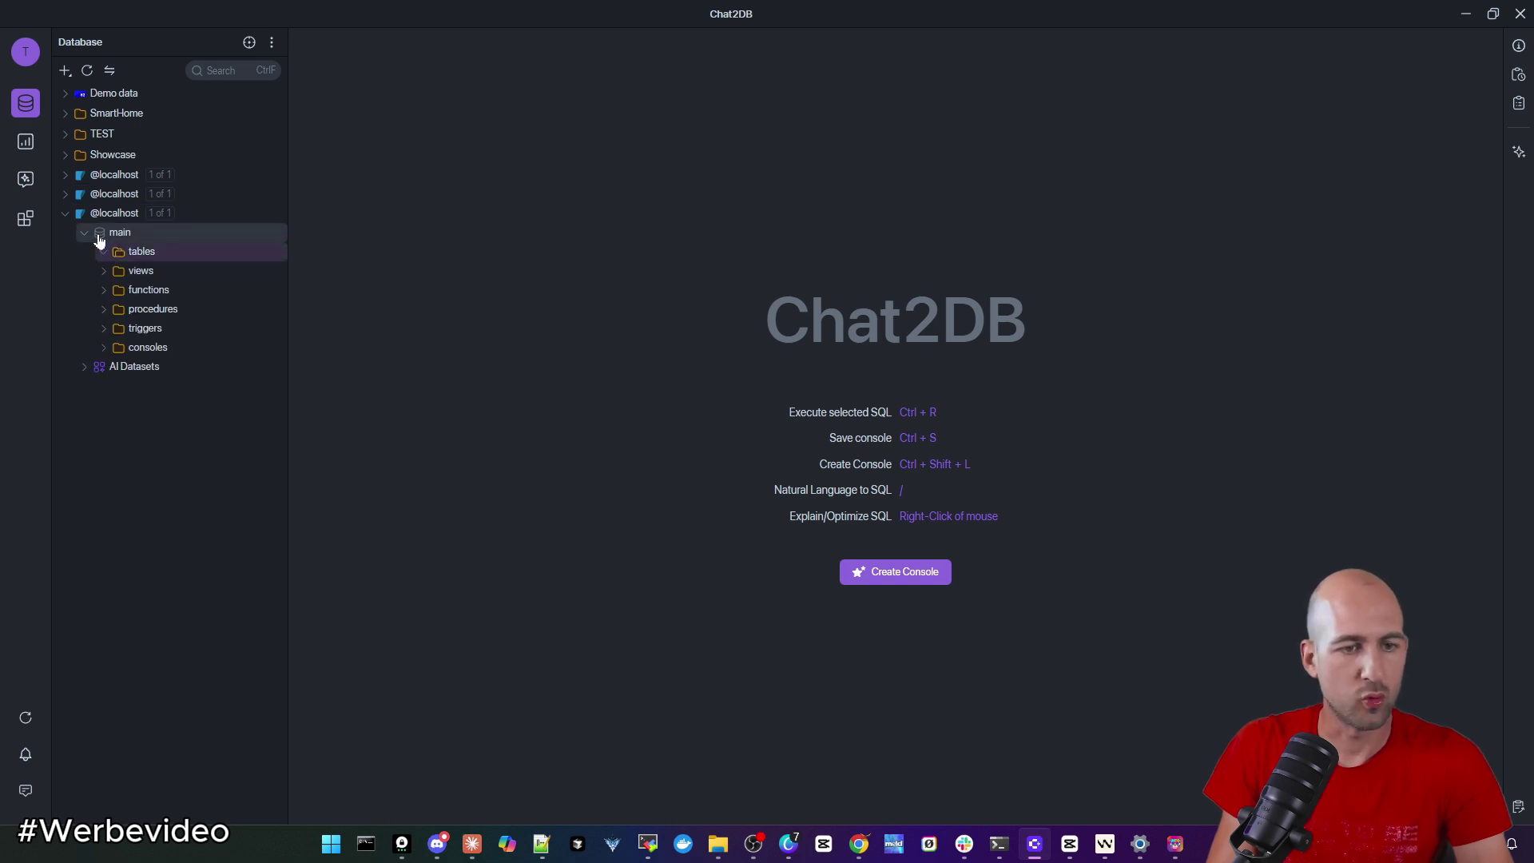
right_click(126, 236)
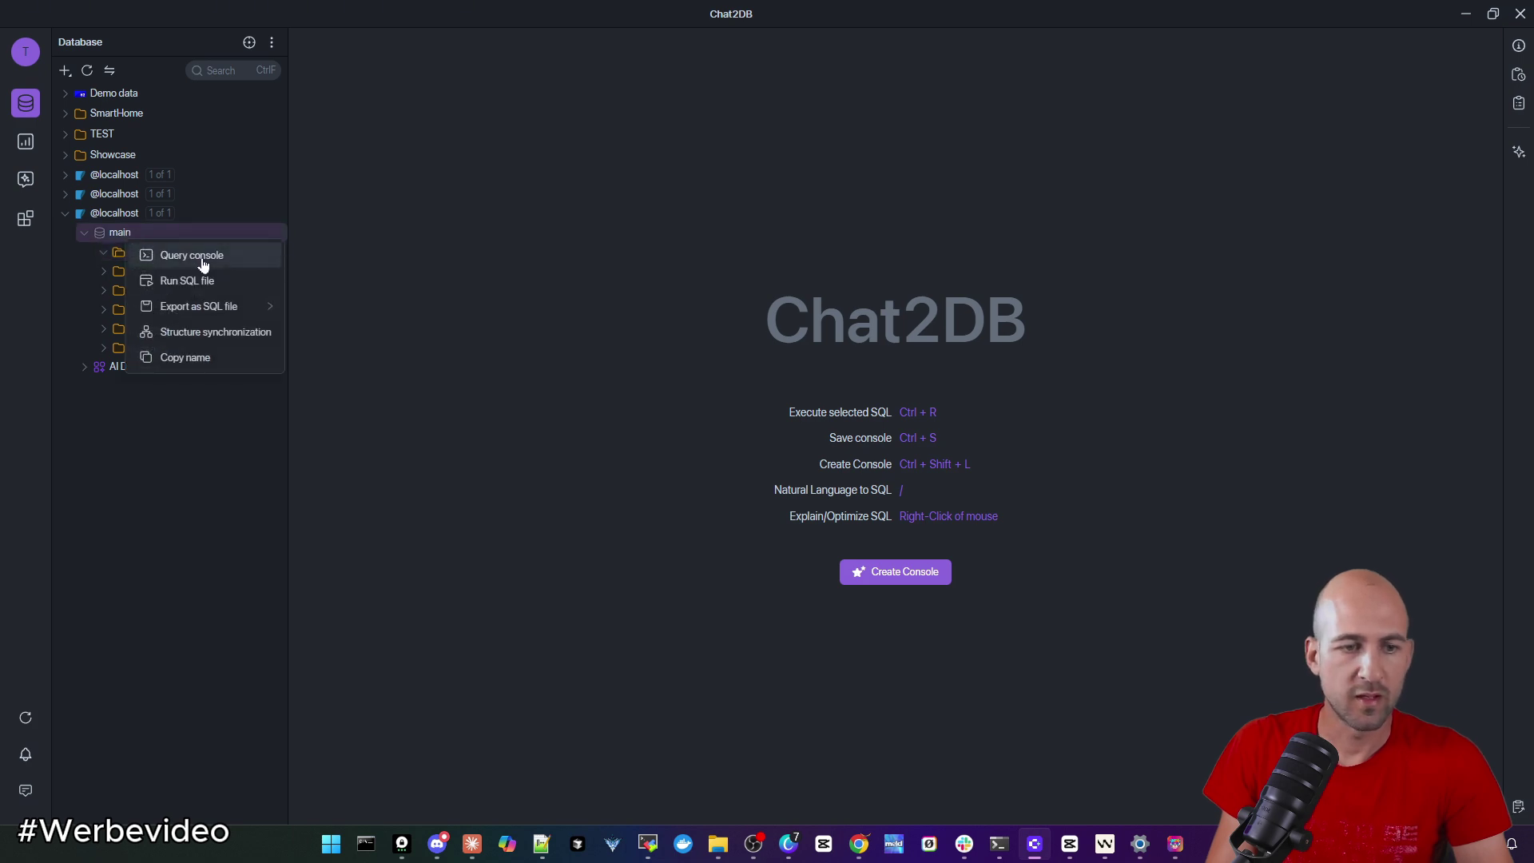
left_click(168, 254)
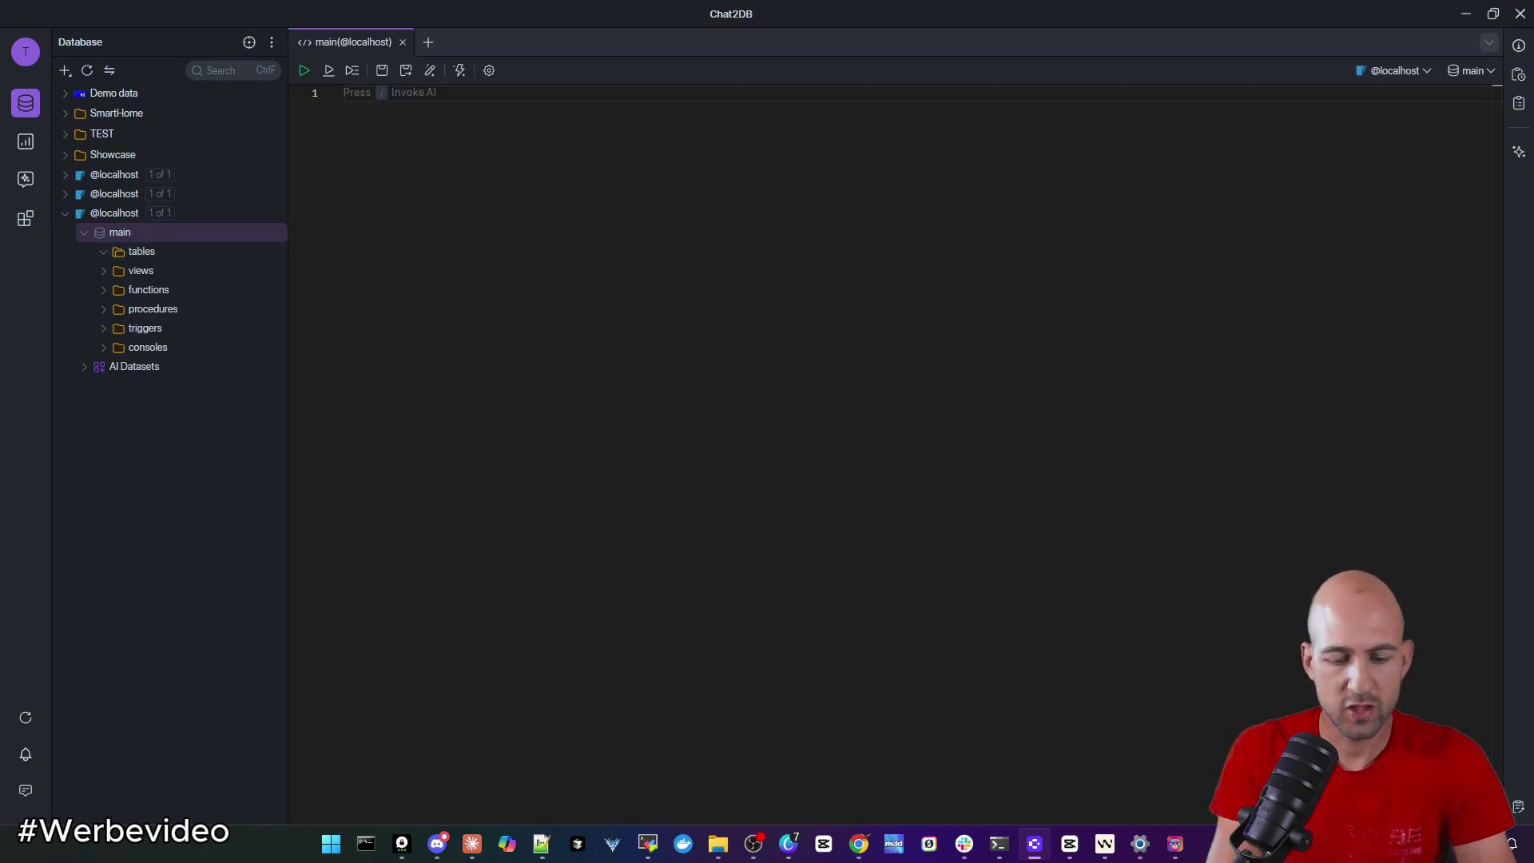
key("slash")
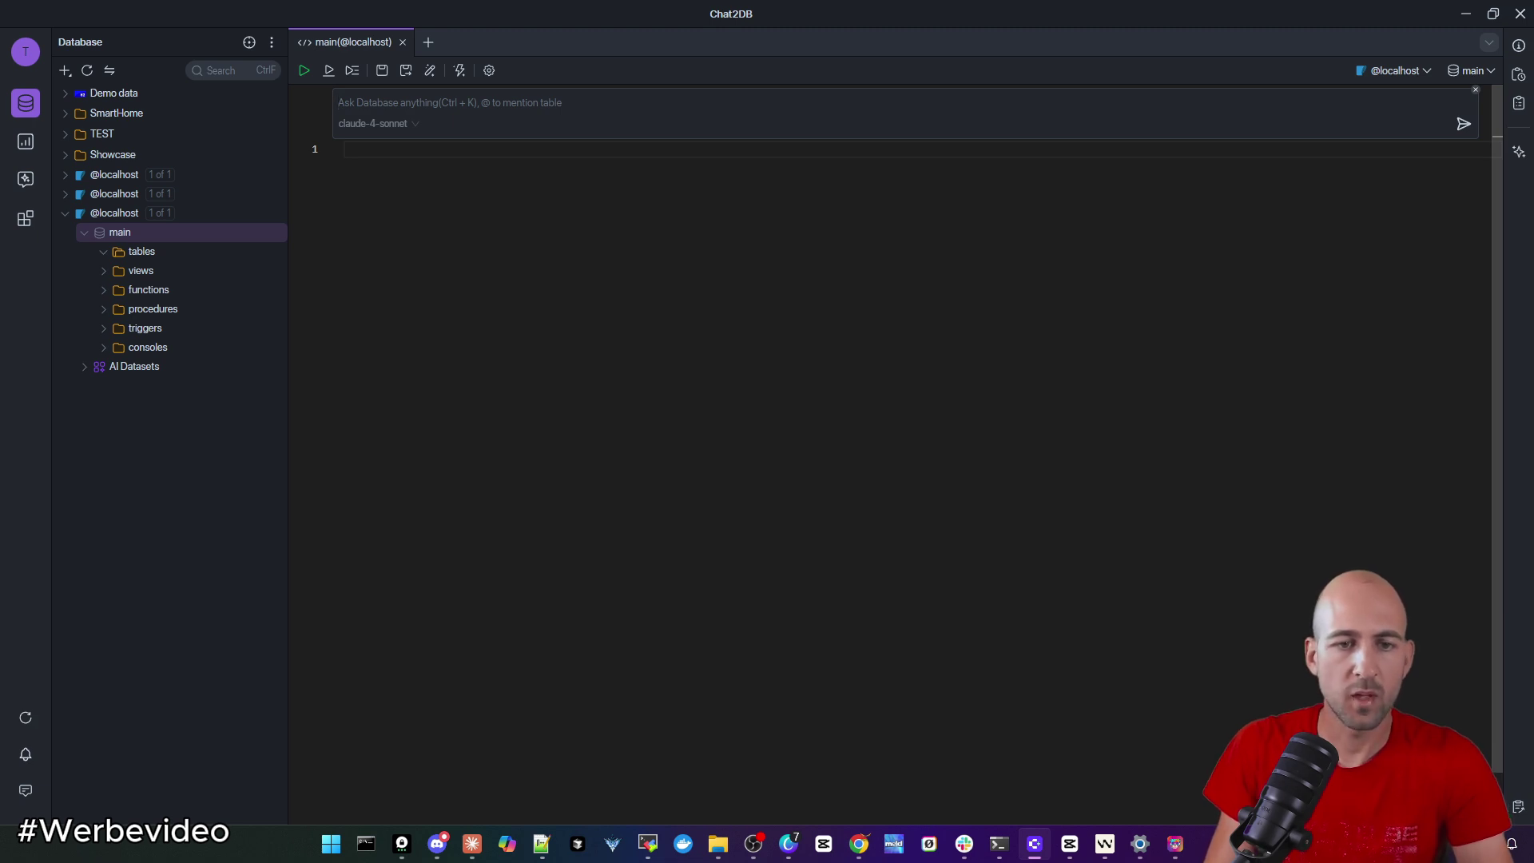
Review the AI models offered for the console's prompt, from the GPT versions through the Claude versions
left_click(390, 130)
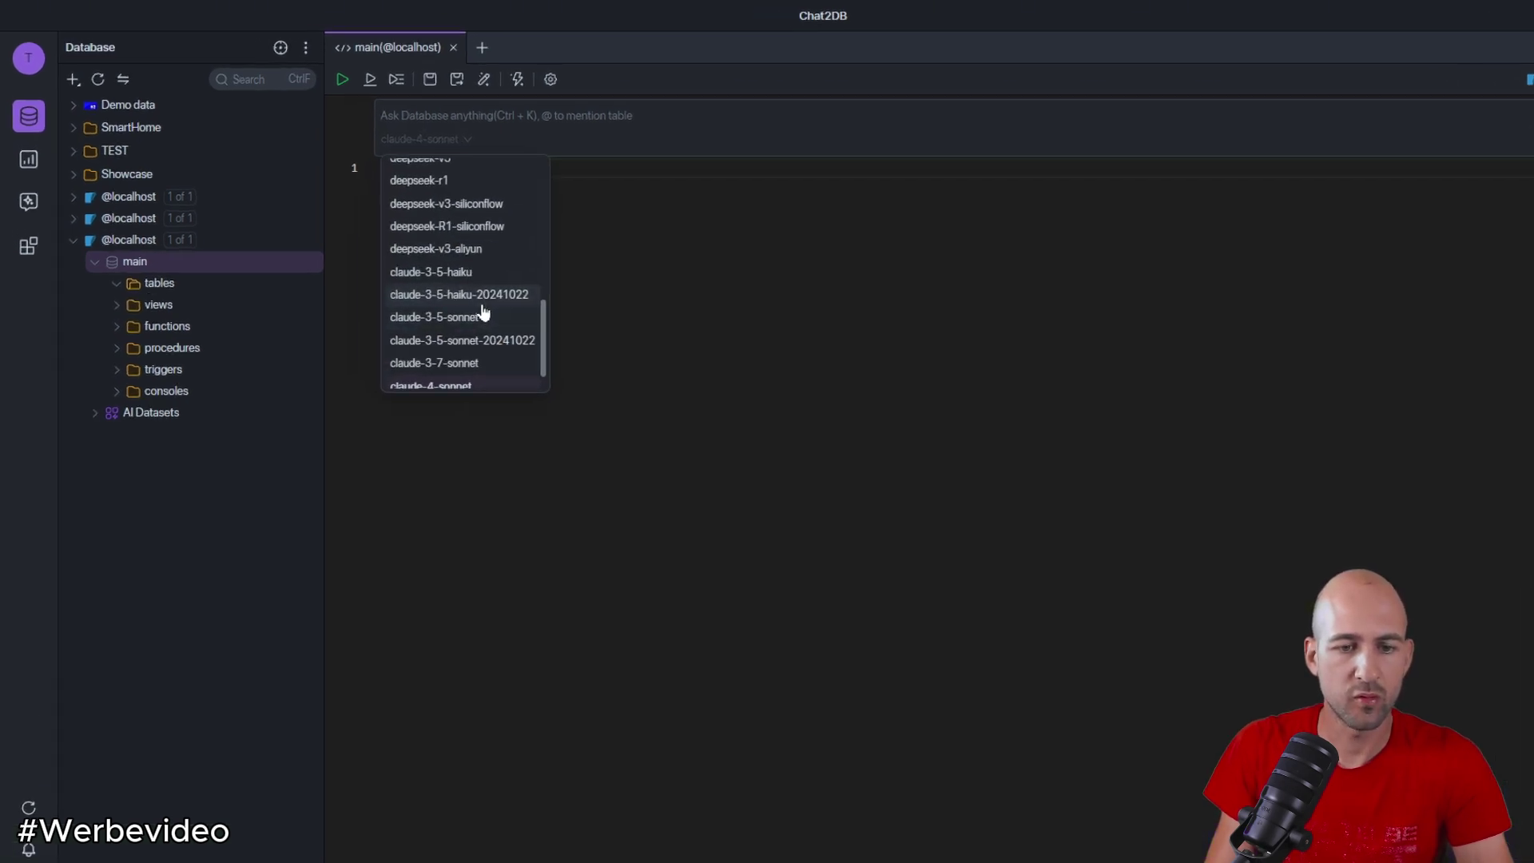
scroll(571, 446, "down", 1)
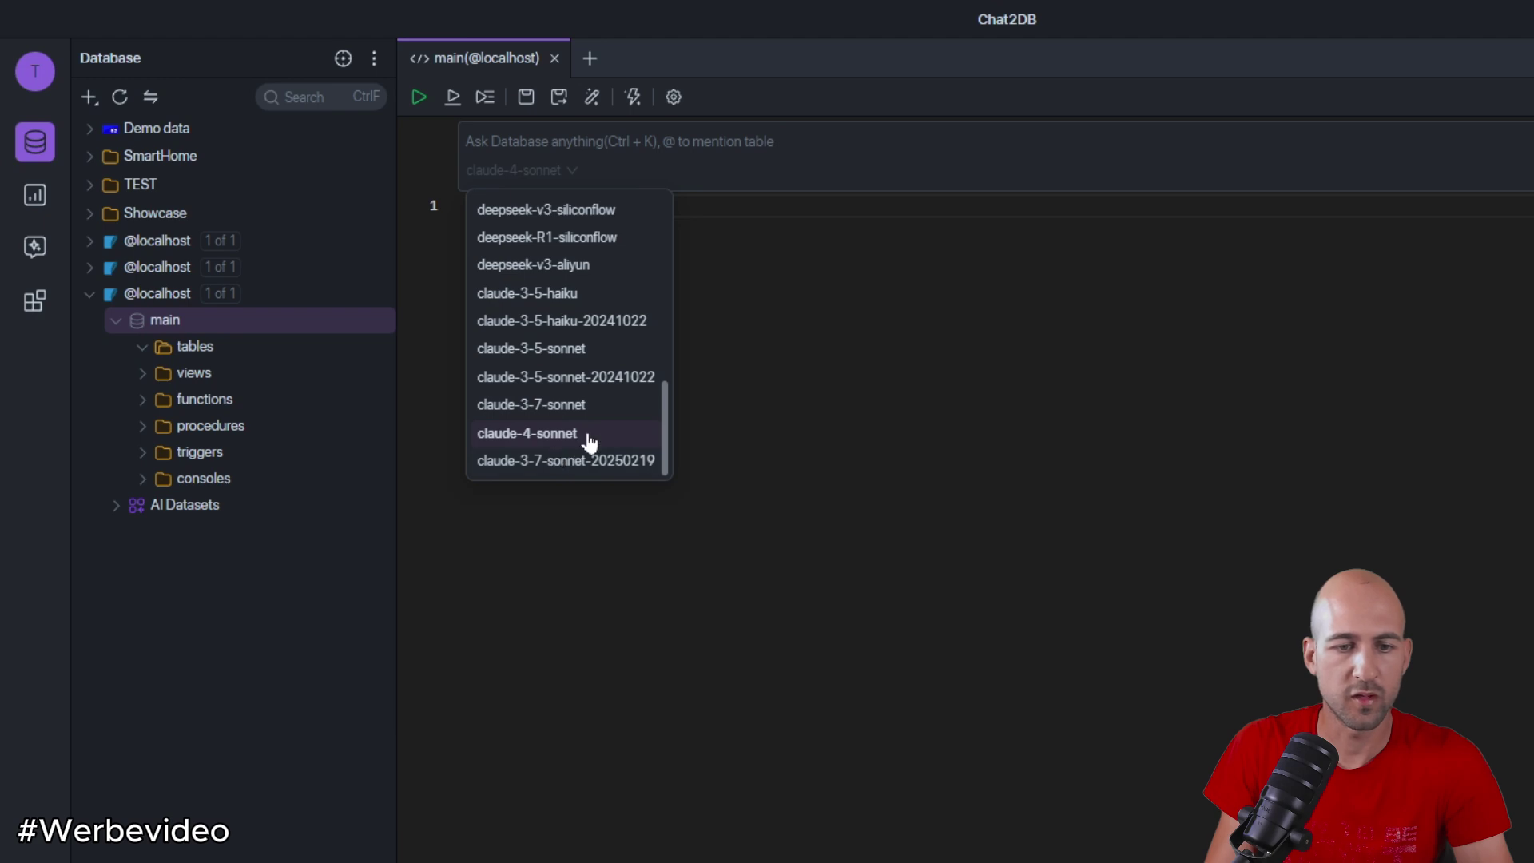
scroll(599, 404, "up", 3)
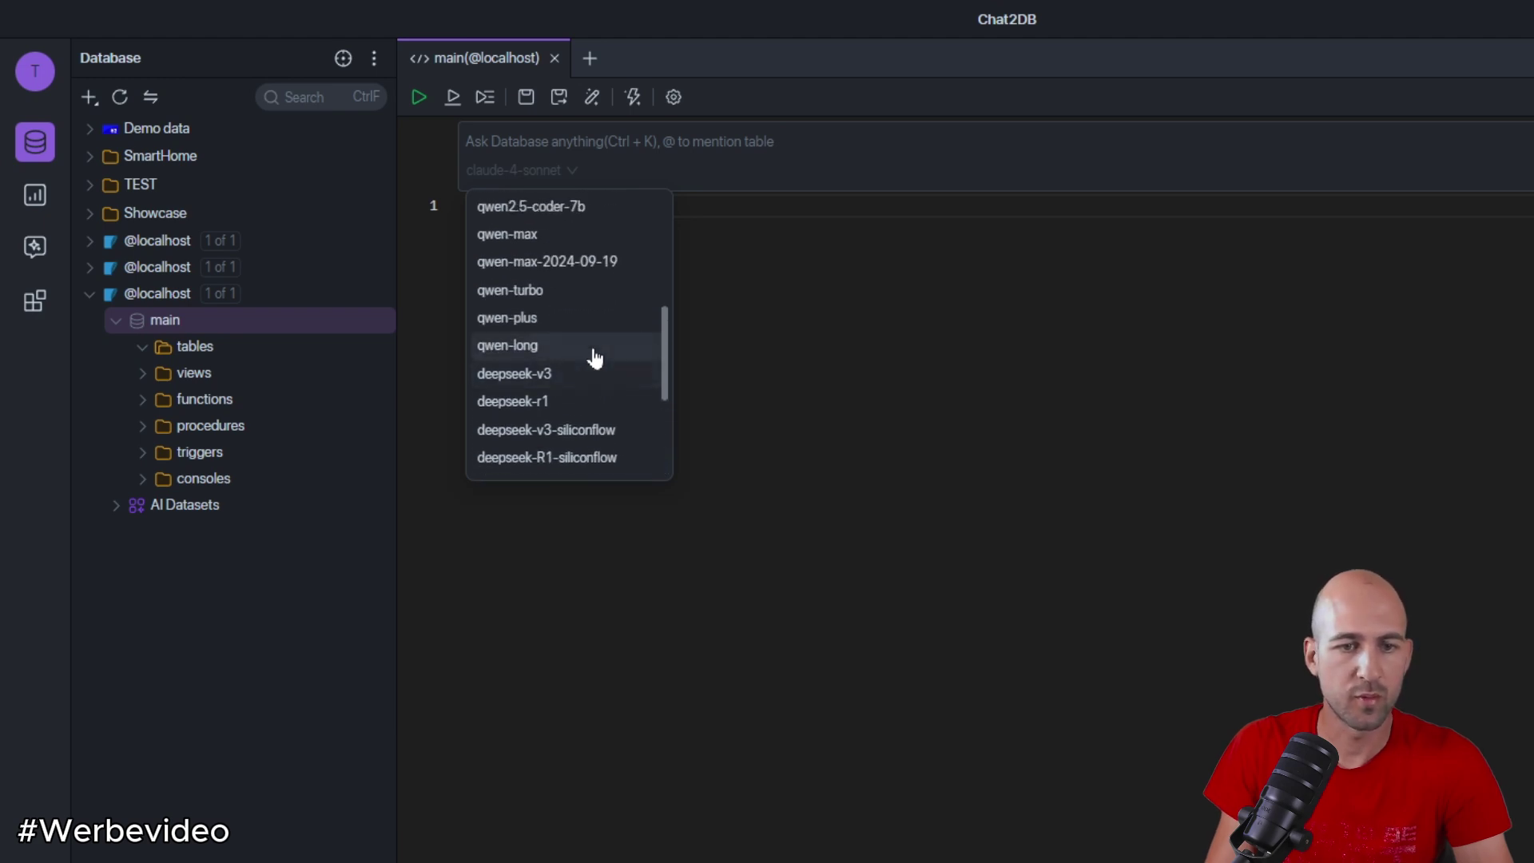
scroll(583, 335, "up", 3)
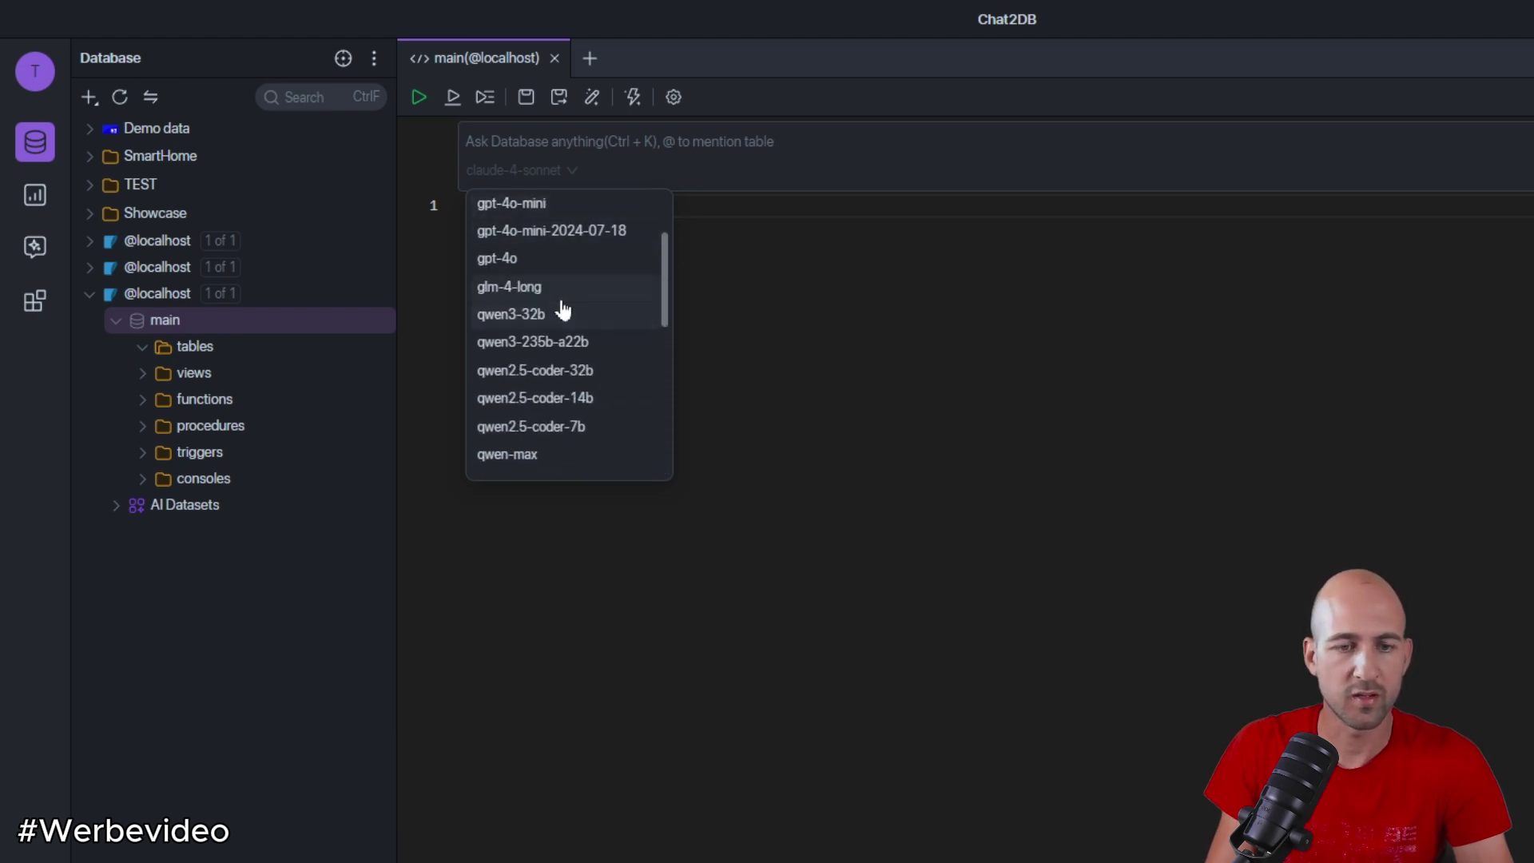
scroll(568, 281, "up", 2)
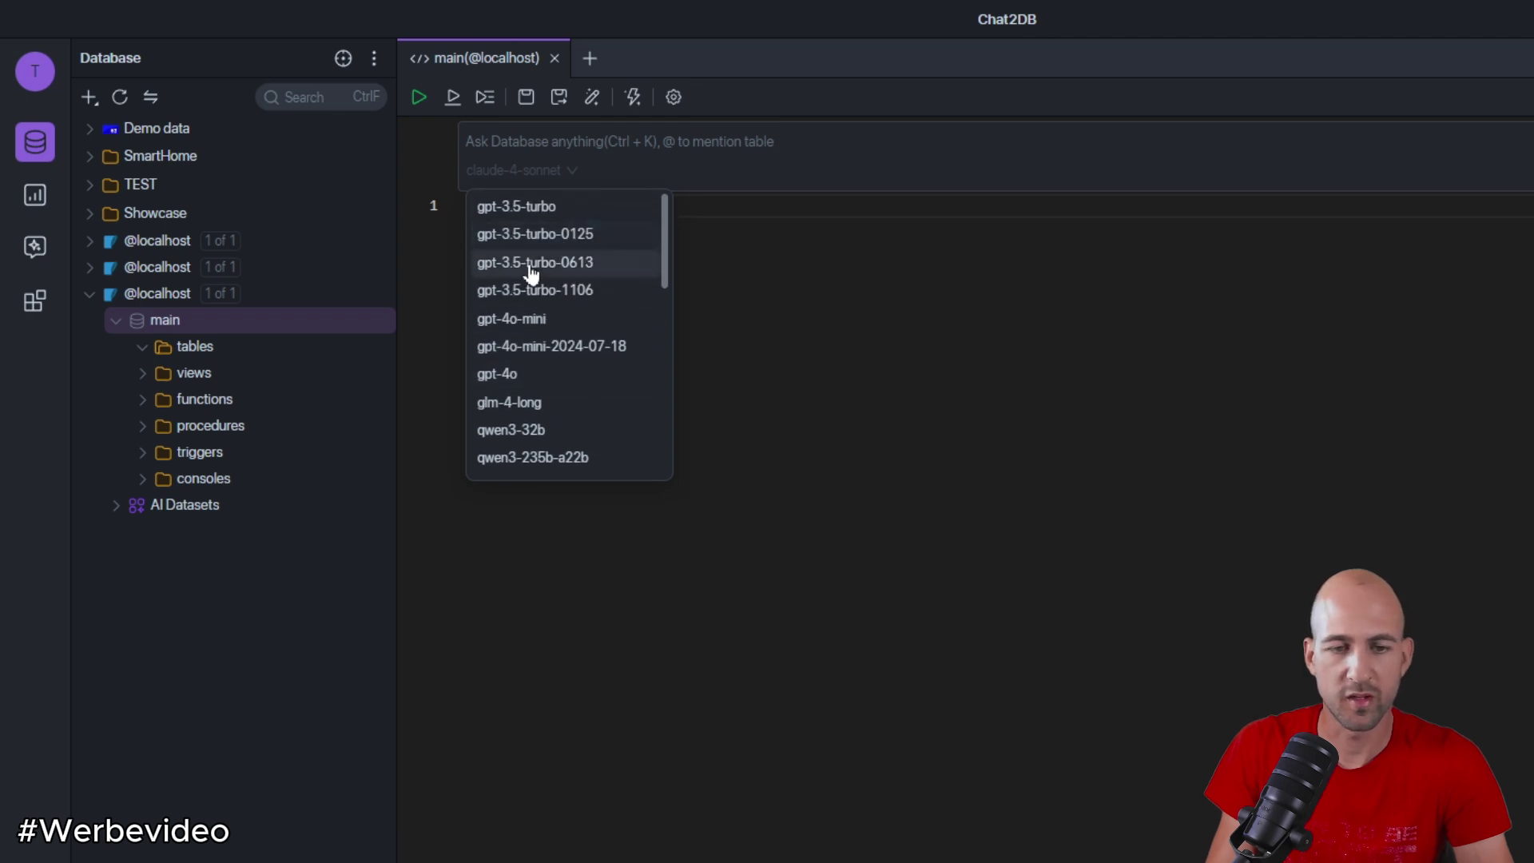
scroll(607, 306, "down", 5)
scroll(609, 302, "down", 5)
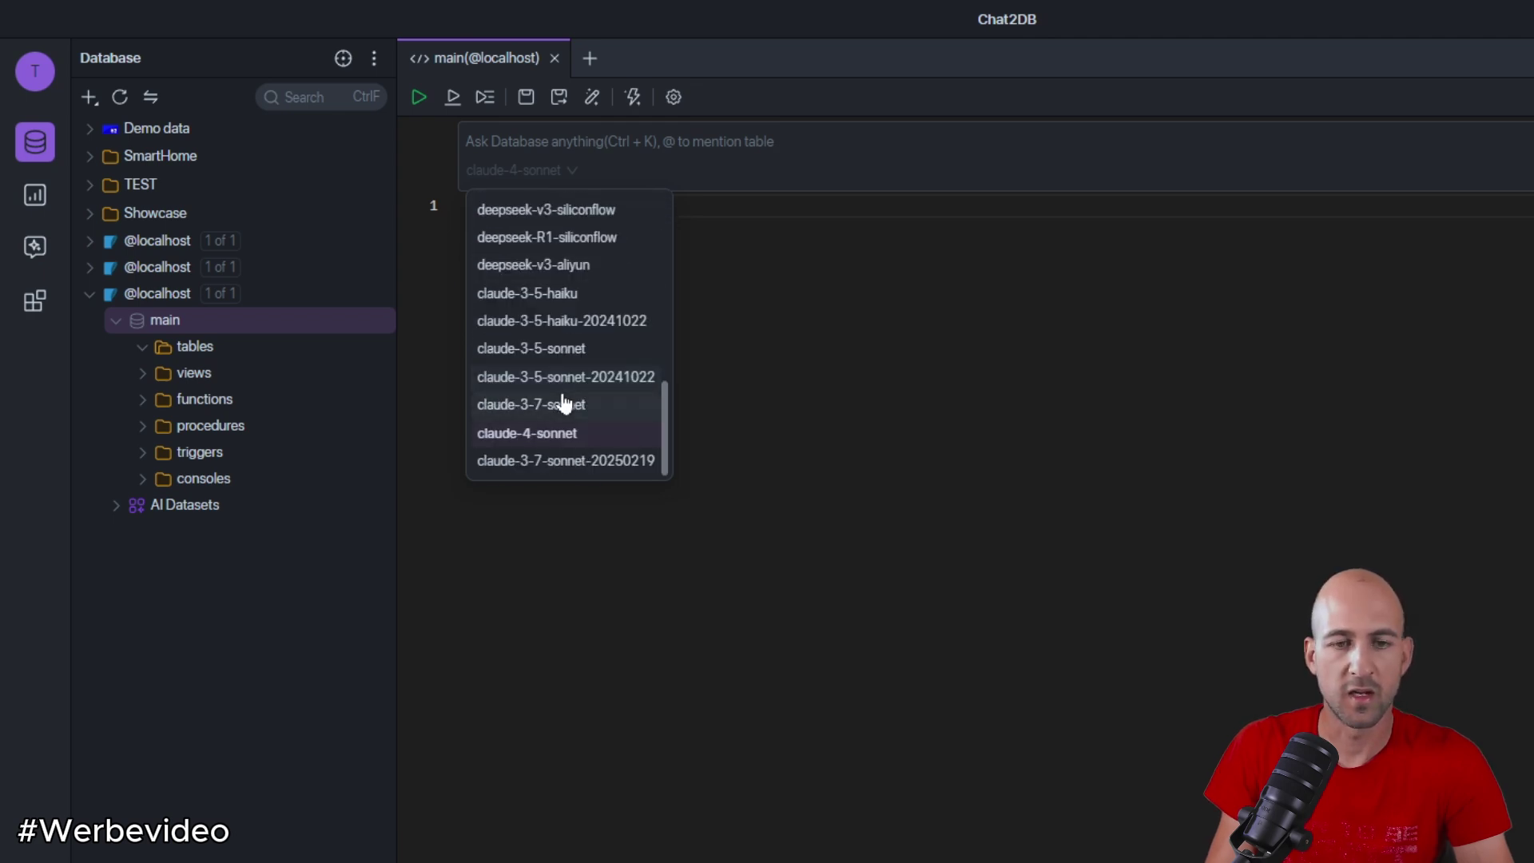
Ask the AI to create a schema for tracking AI agent conversations: user sessions, messages, token usage and costs, response times, feedback ratings and agent configuration versions
key("ctrl+v")
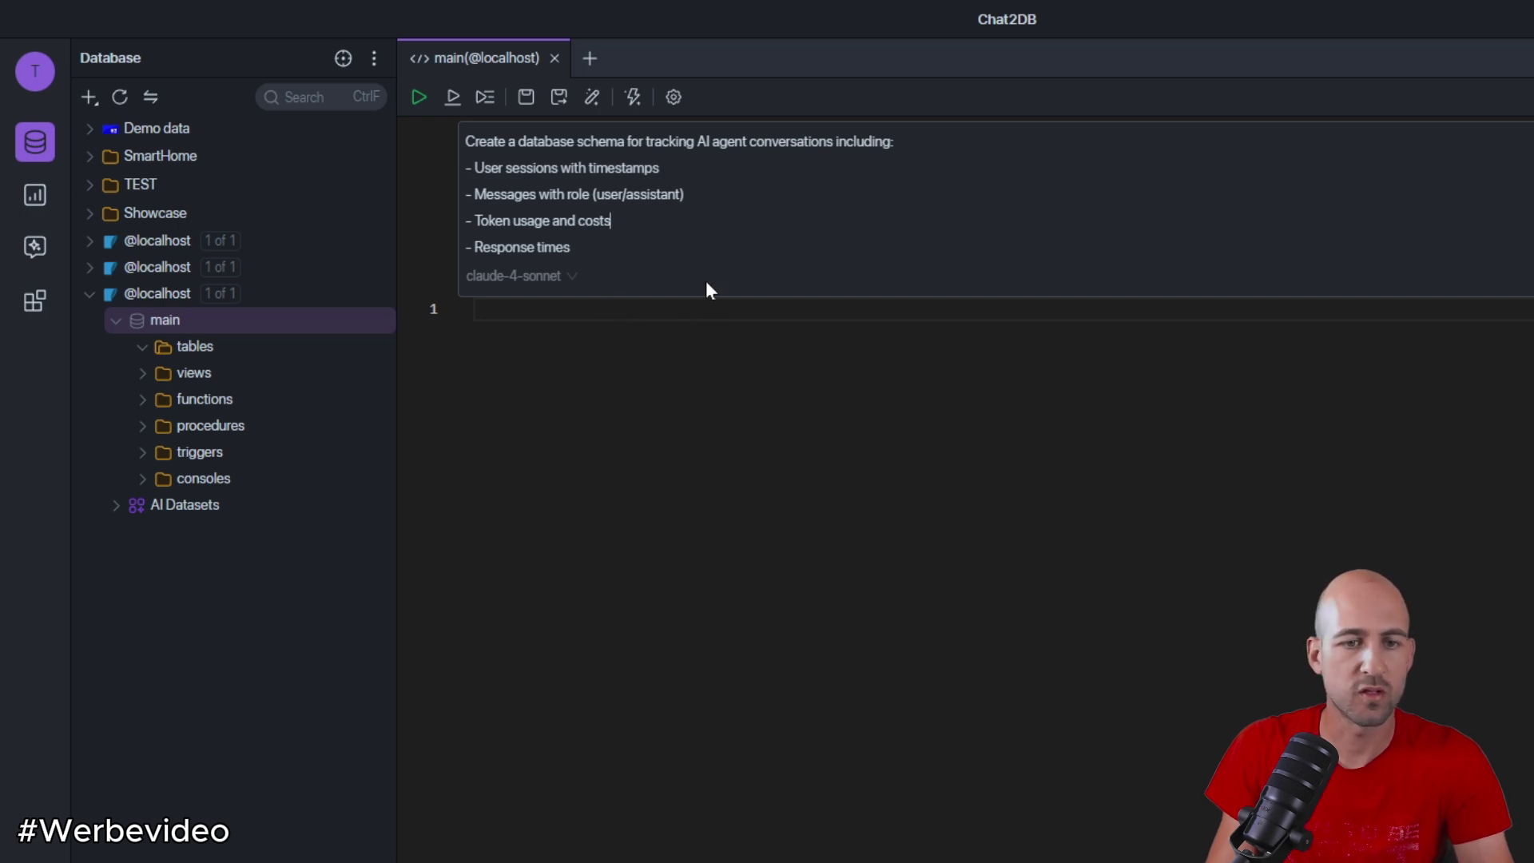
type("- User feedback ratings - Agent configuration versions")
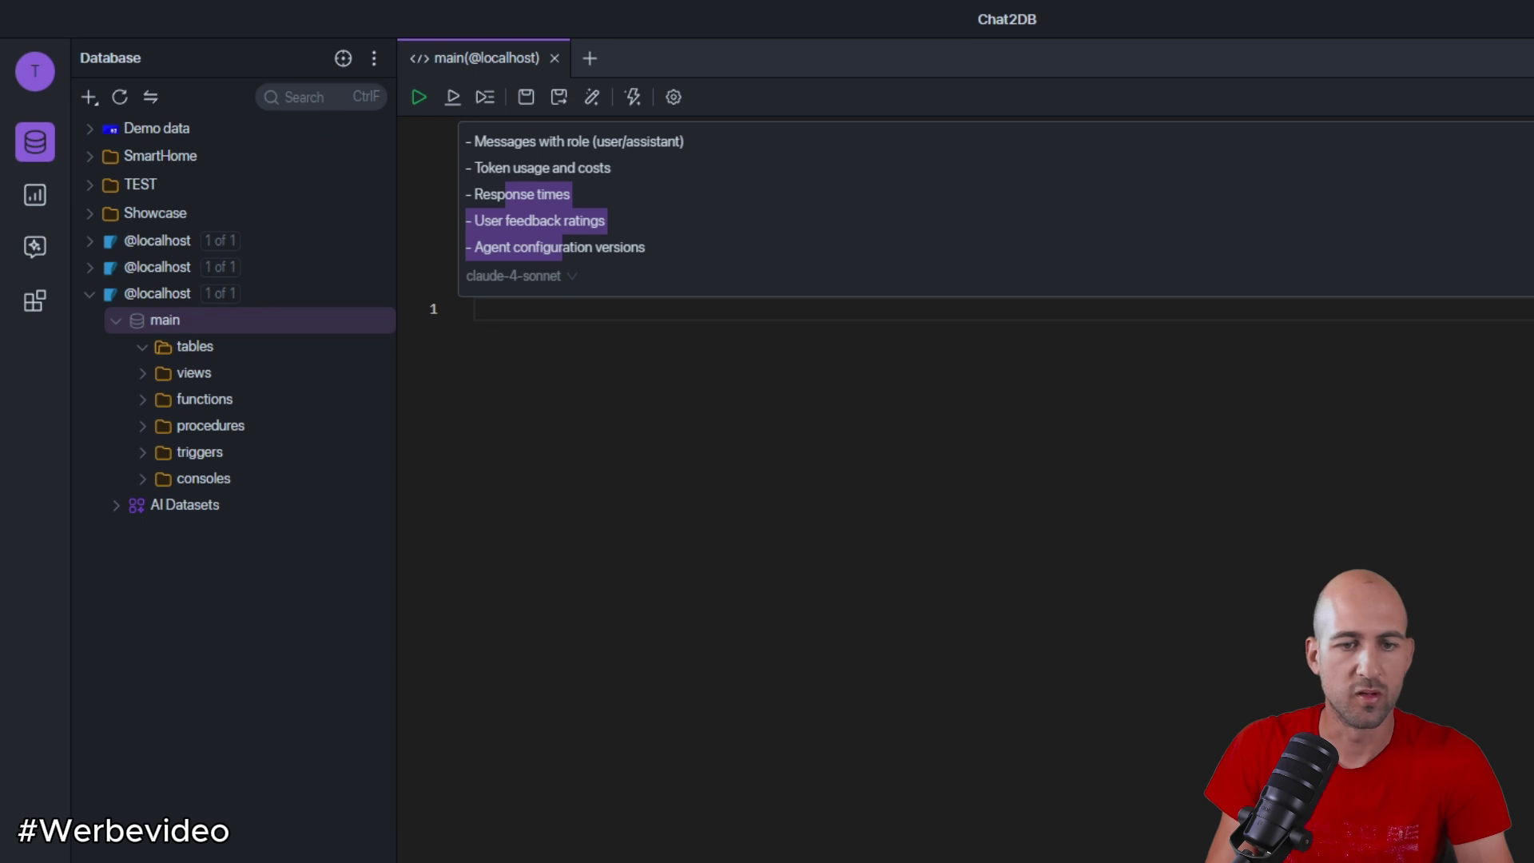
left_click(1462, 199)
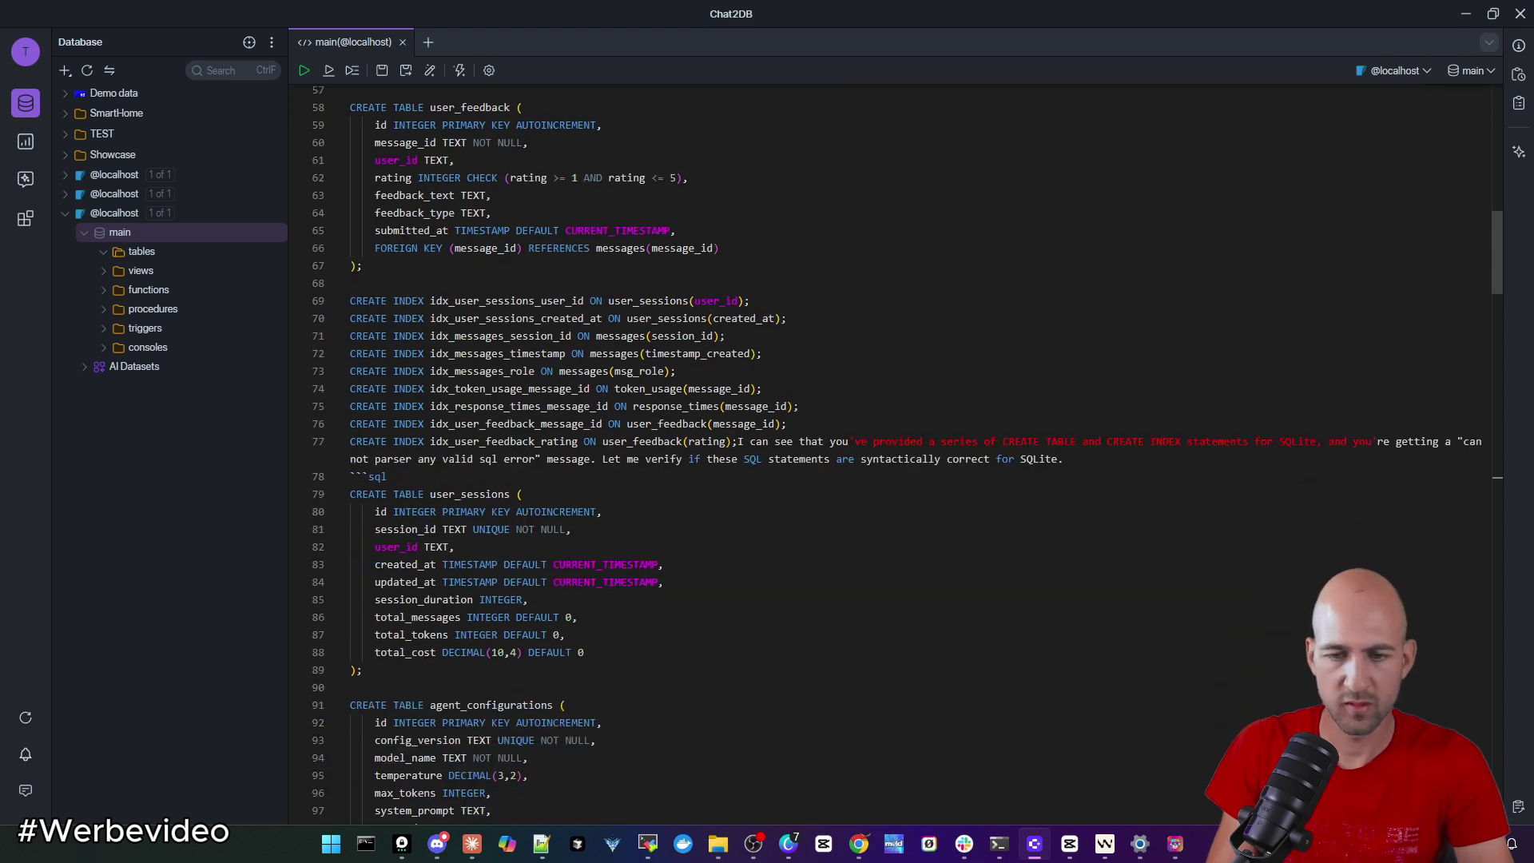
Delete the AI's explanation and the repeated SQL that follow the idx_user_feedback_rating index statement
left_click(378, 477)
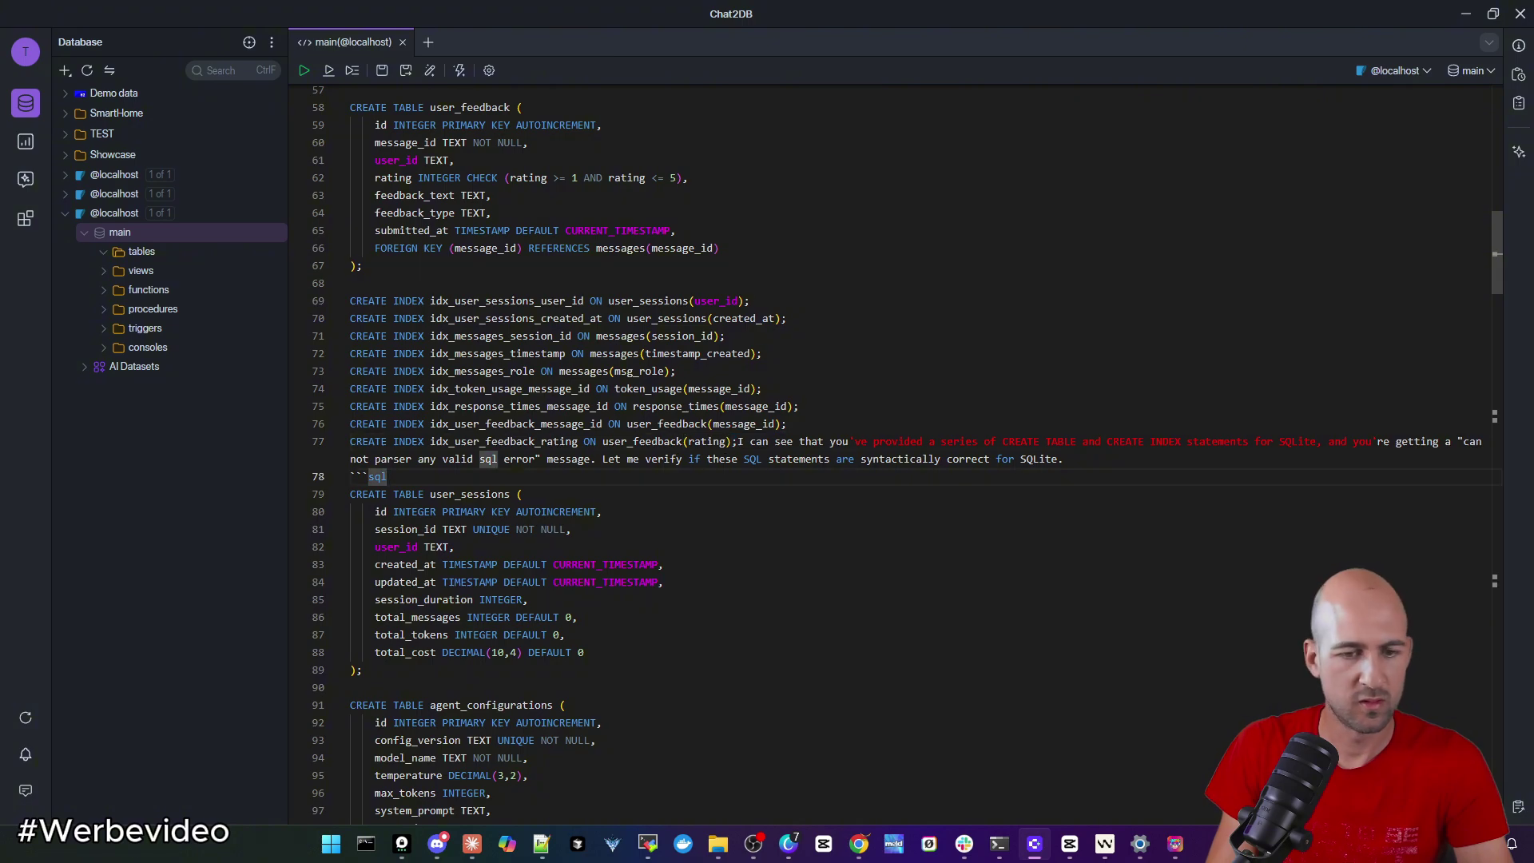
left_click_drag(855, 441, 719, 823)
key("BackSpace")
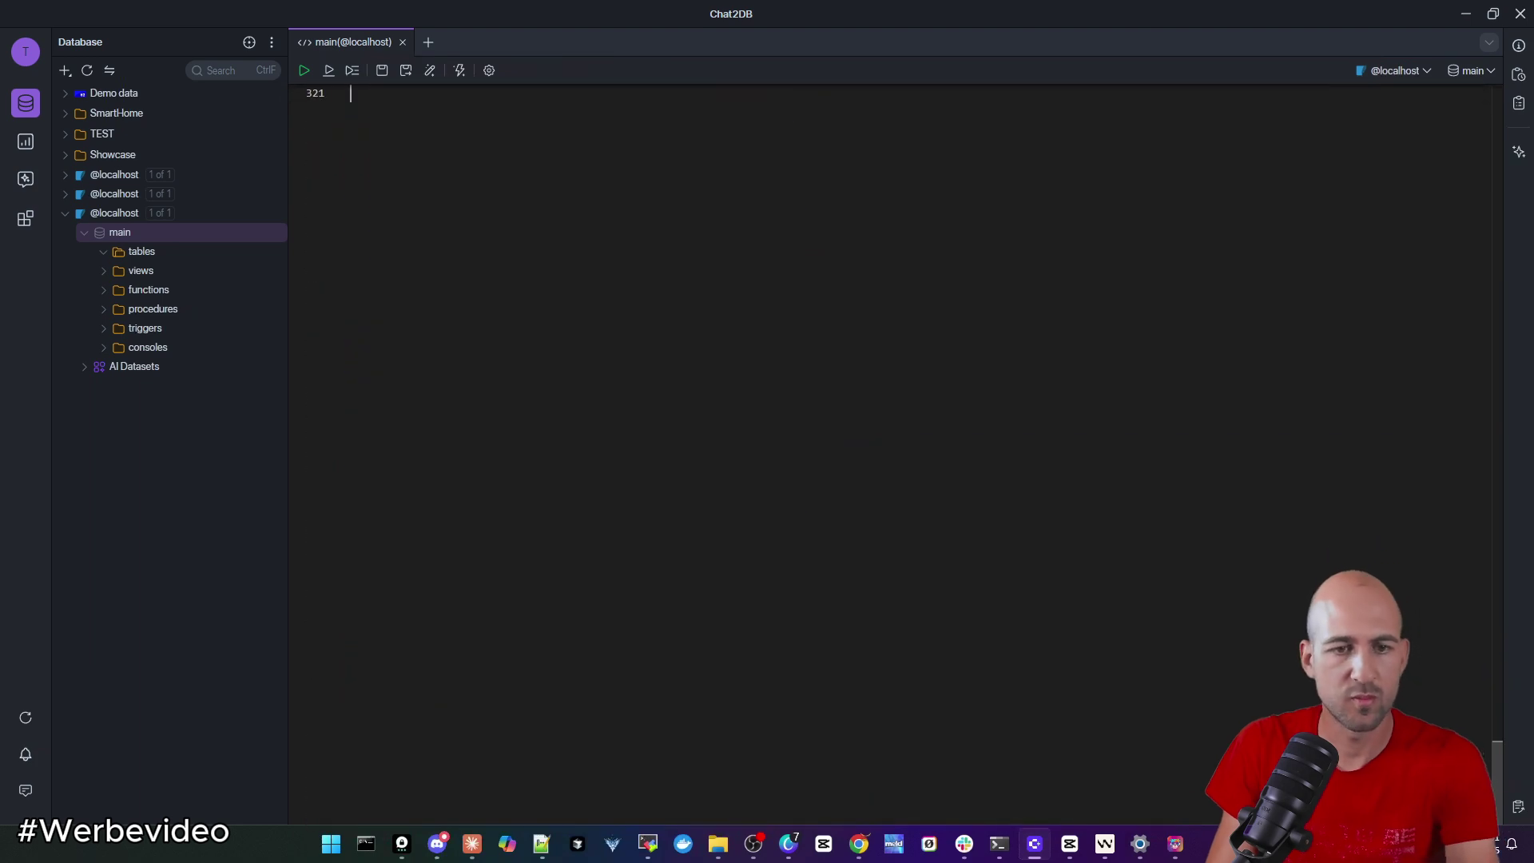
Run the generated CREATE TABLE and CREATE INDEX script, and refresh the database tree to list the tables under main
scroll(799, 359, "up", 5)
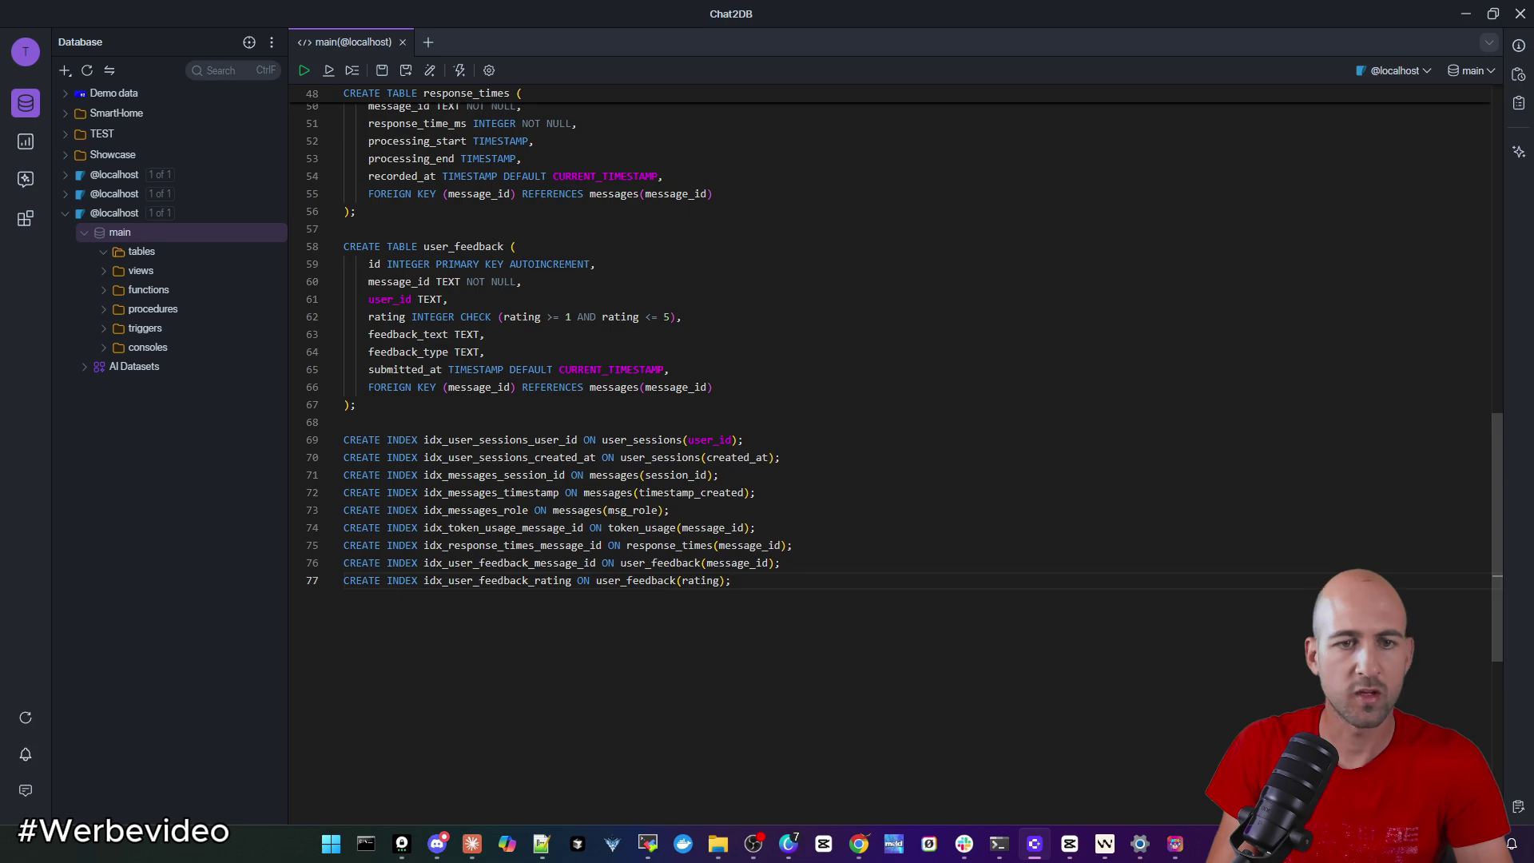
scroll(799, 359, "up", 4)
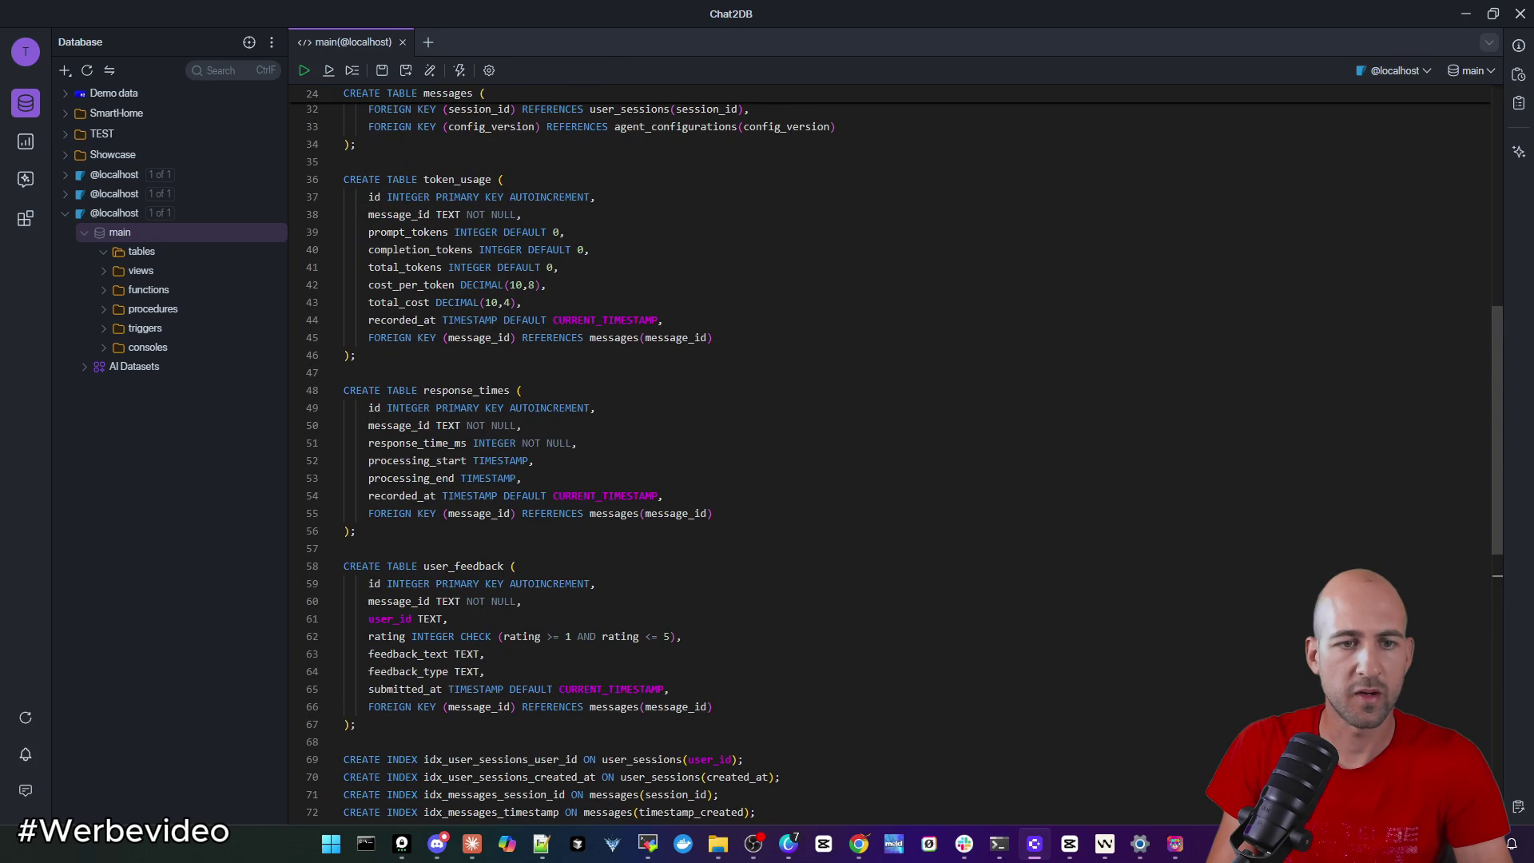
left_click(303, 72)
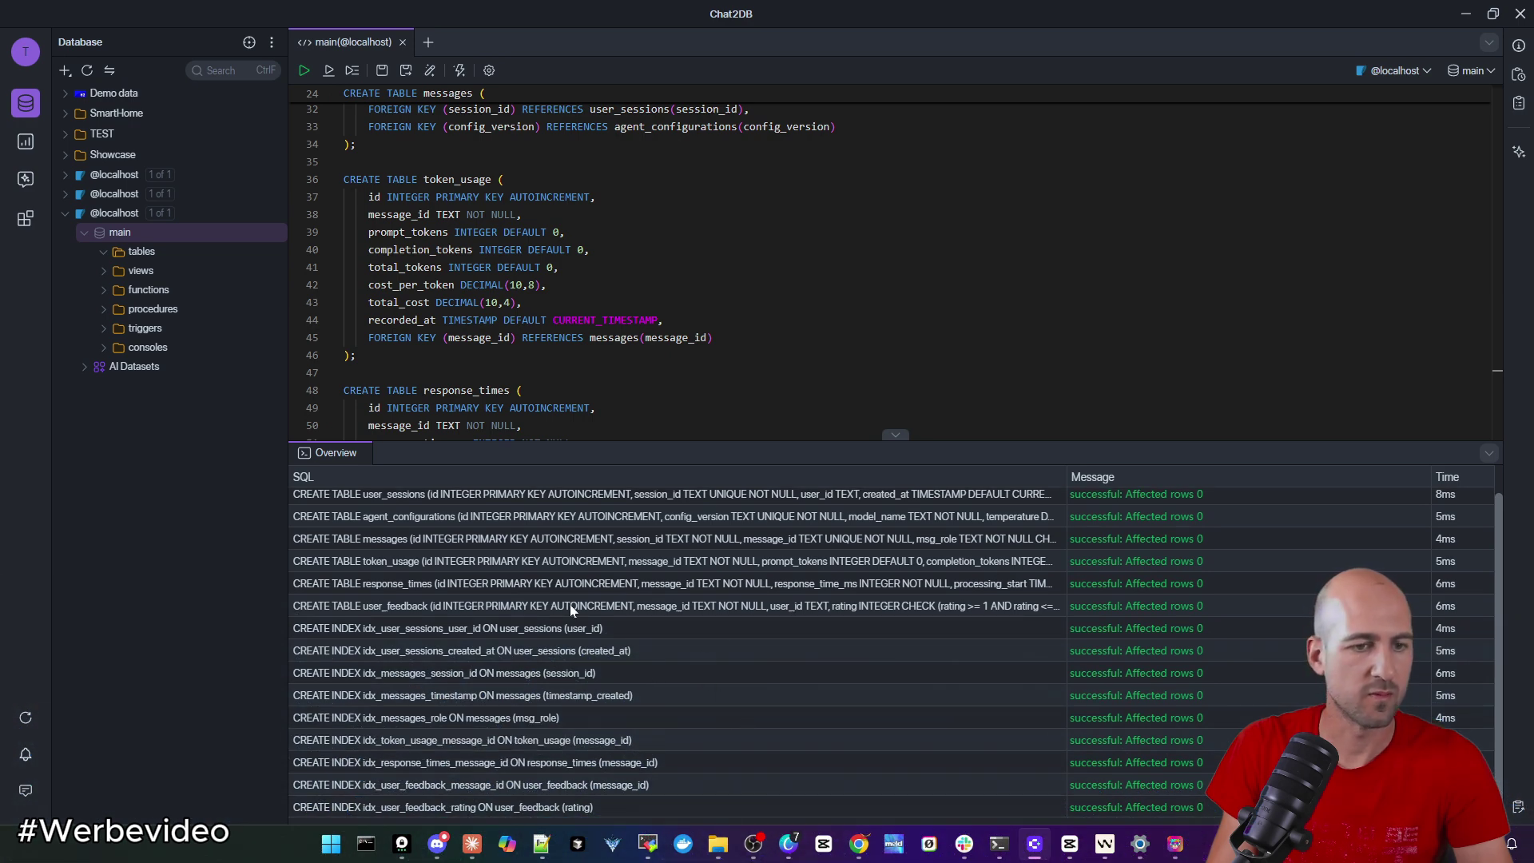
left_click(88, 71)
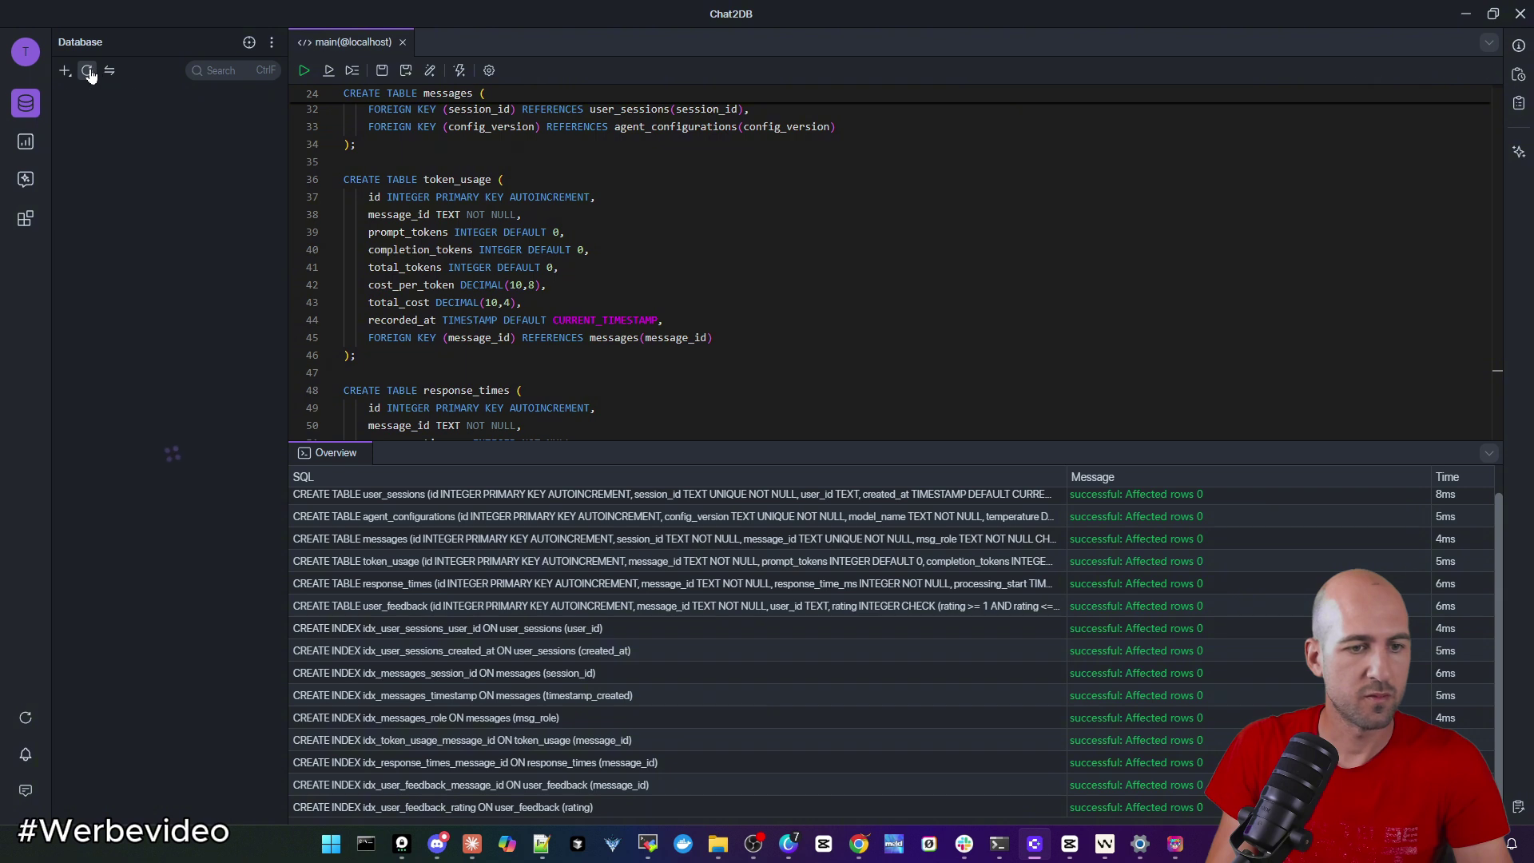
left_click(110, 251)
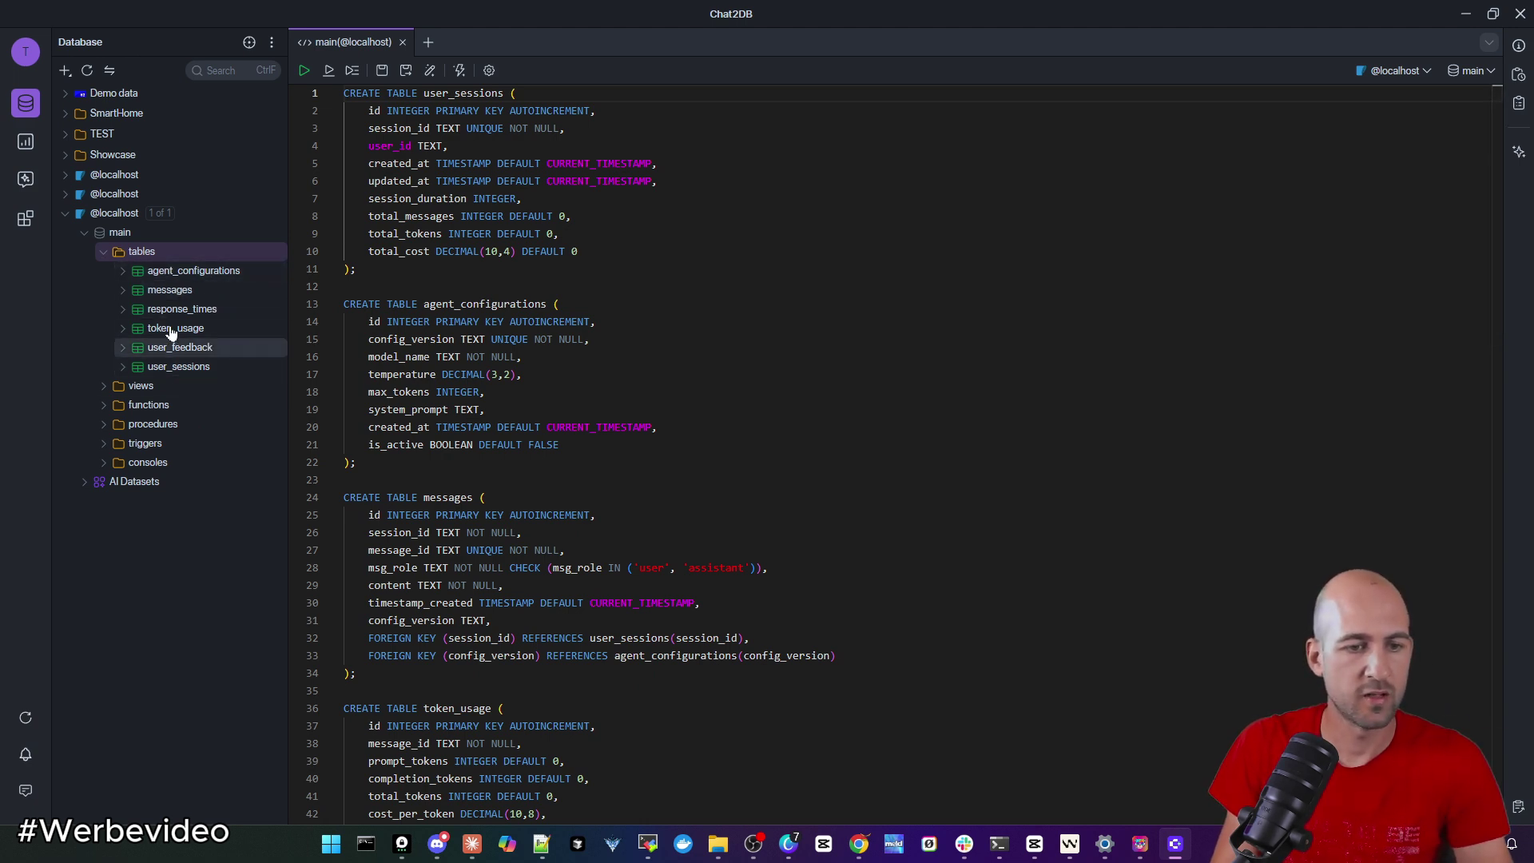
Open the agent_configurations table, inspect its columns, and collapse its tree entry
double_click(192, 272)
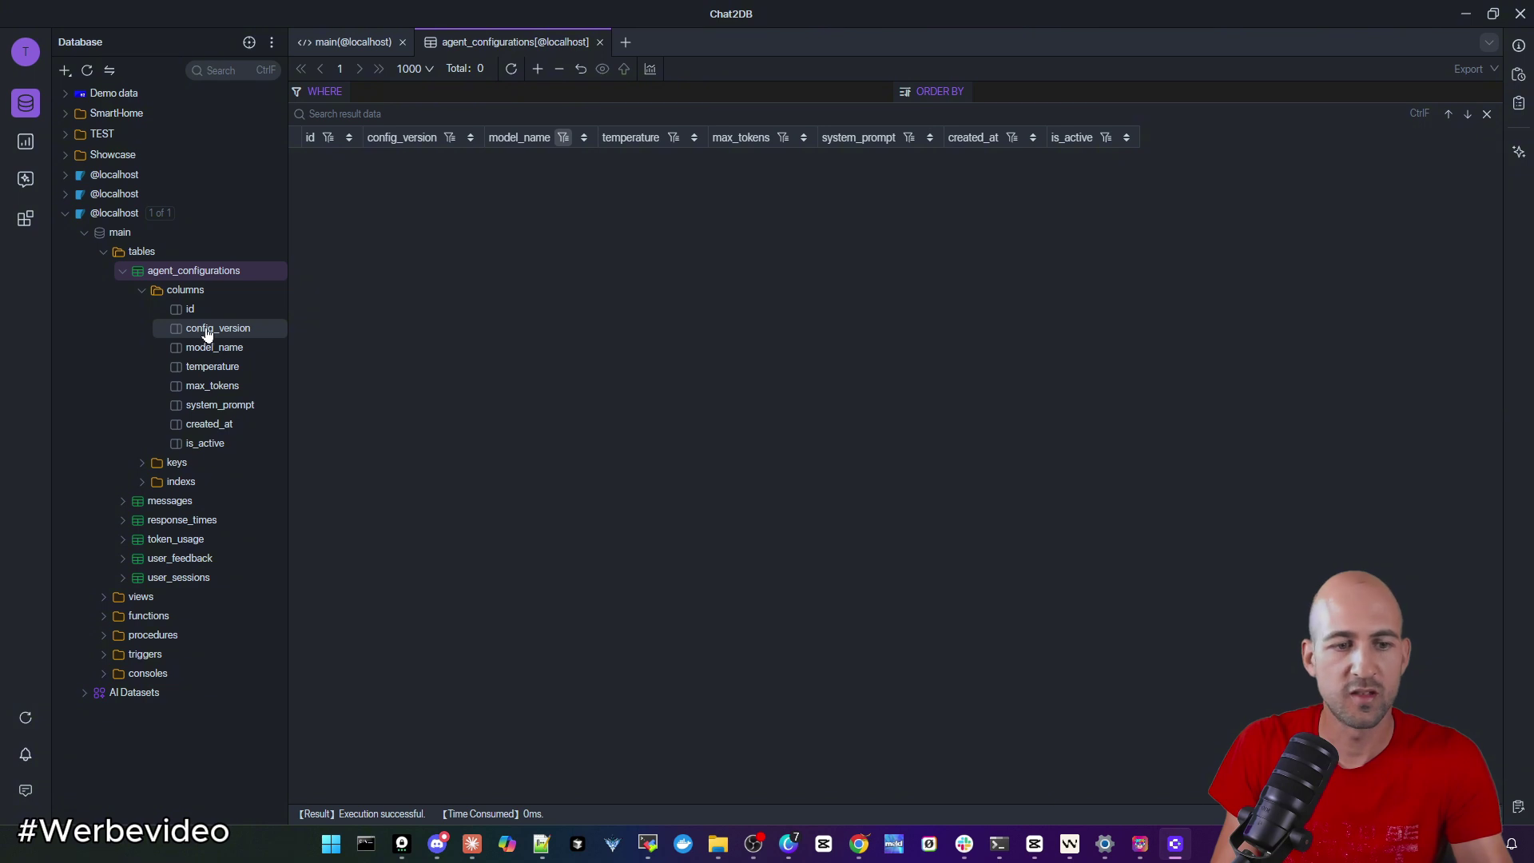
left_click(143, 293)
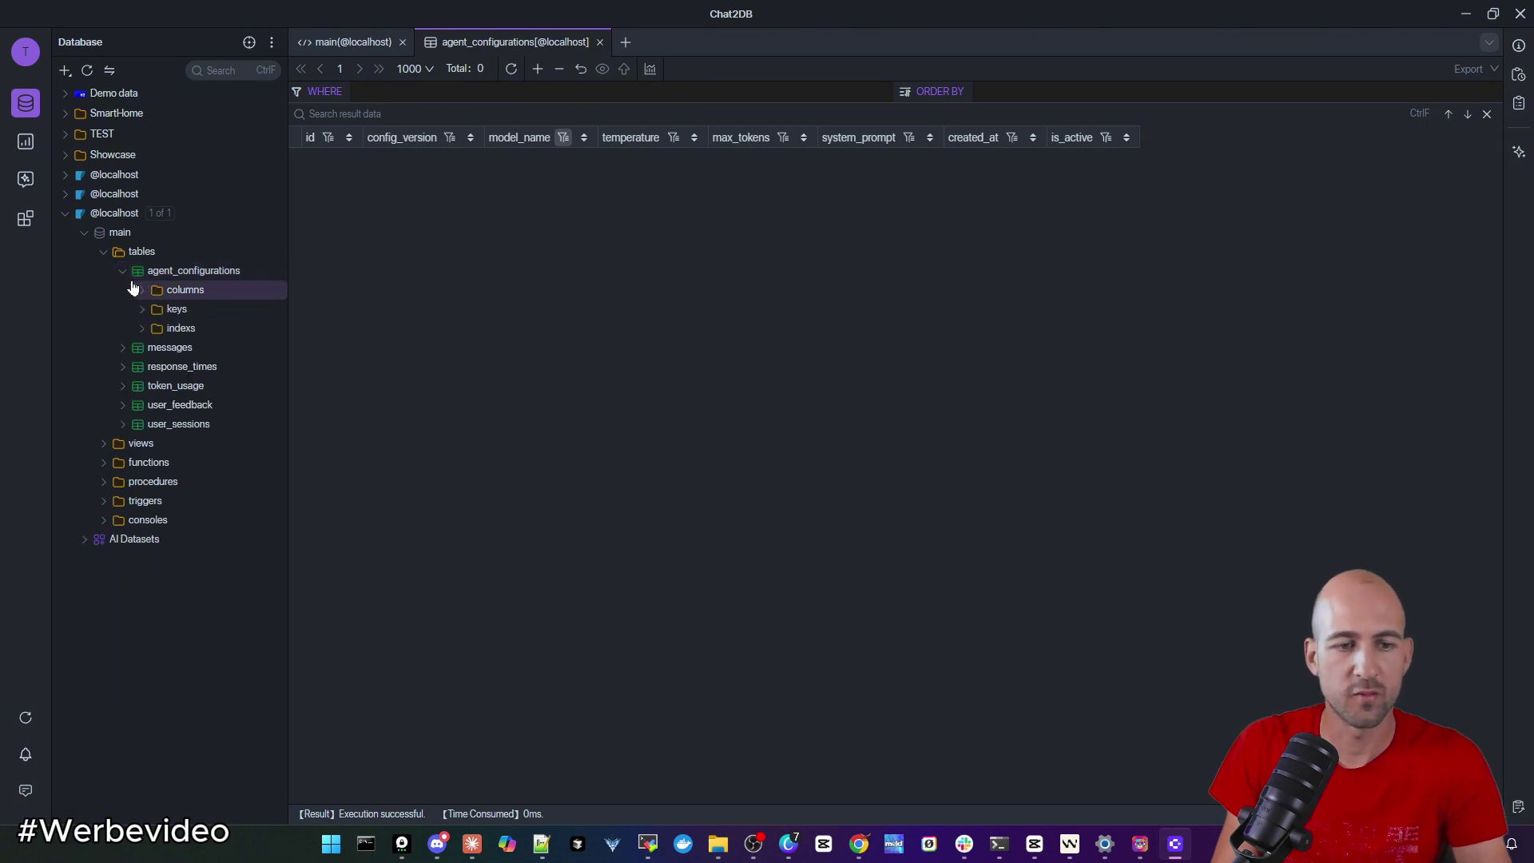
left_click(123, 271)
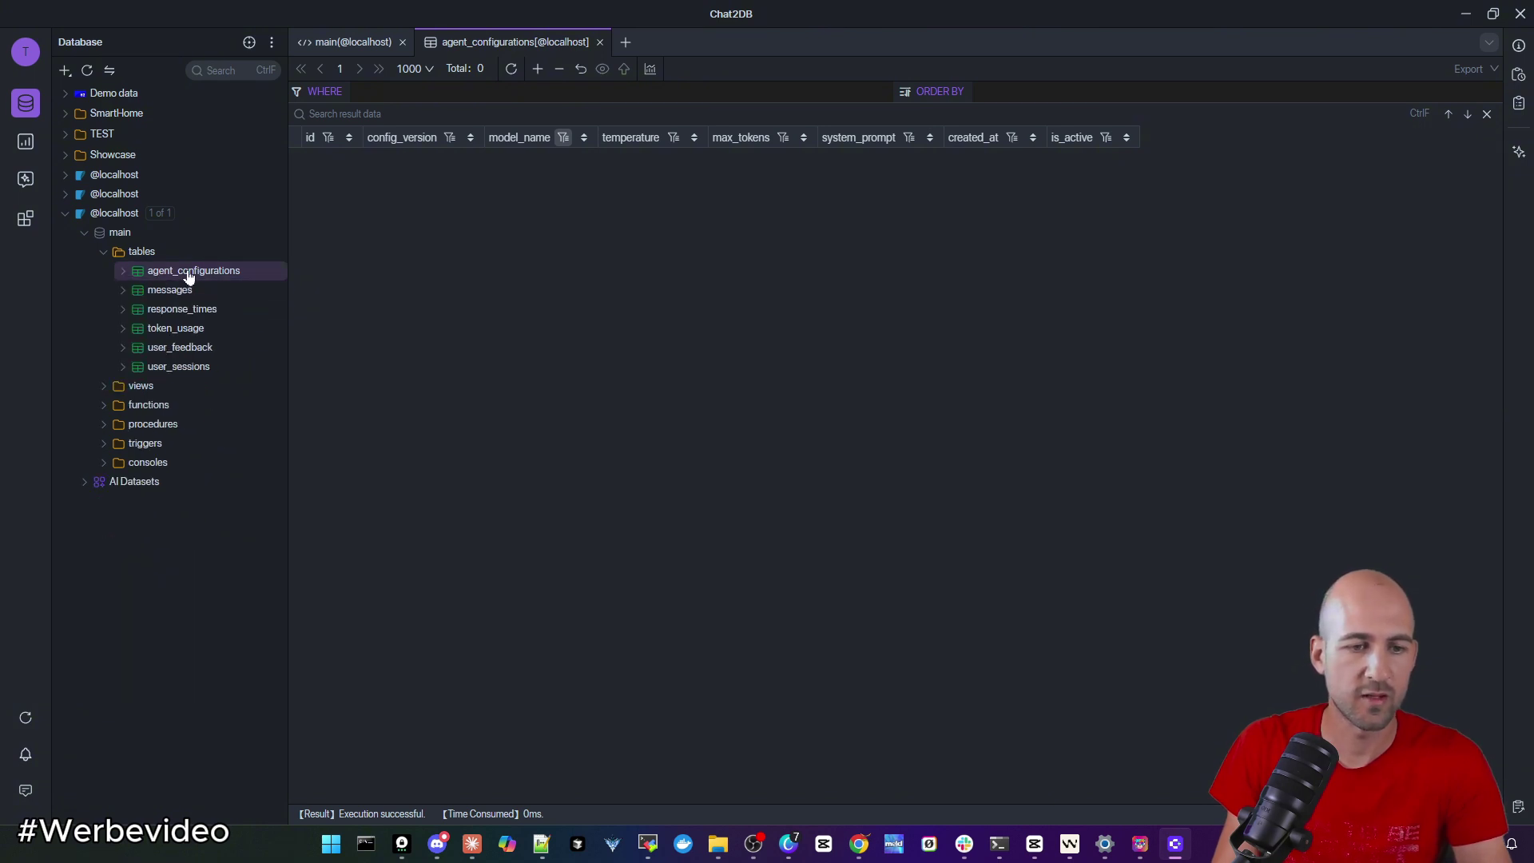
Generate AI test data for the agent_configurations table and look through the chat response
right_click(189, 277)
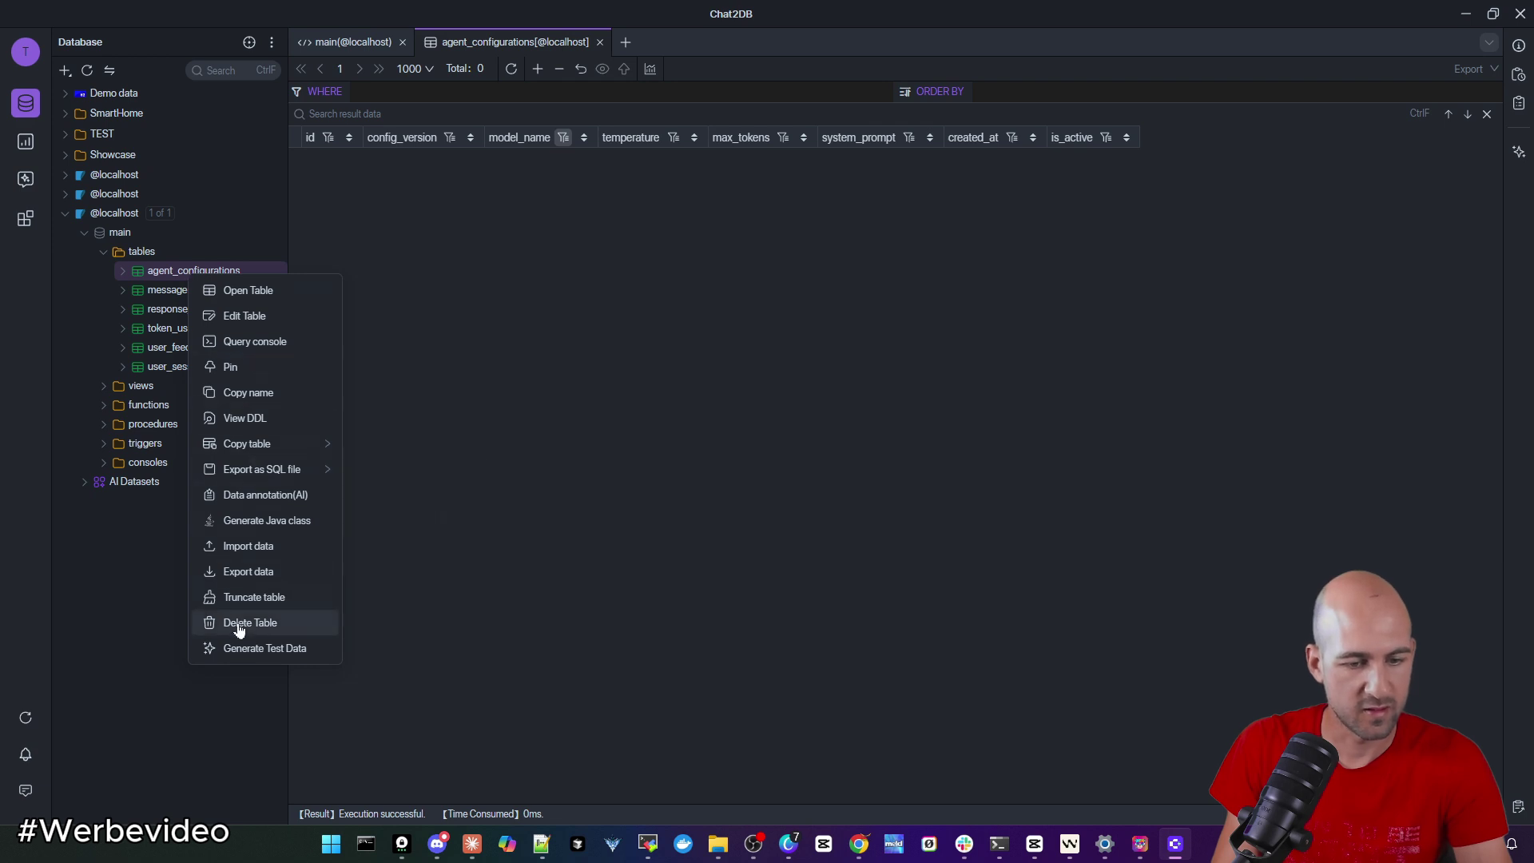
left_click(304, 651)
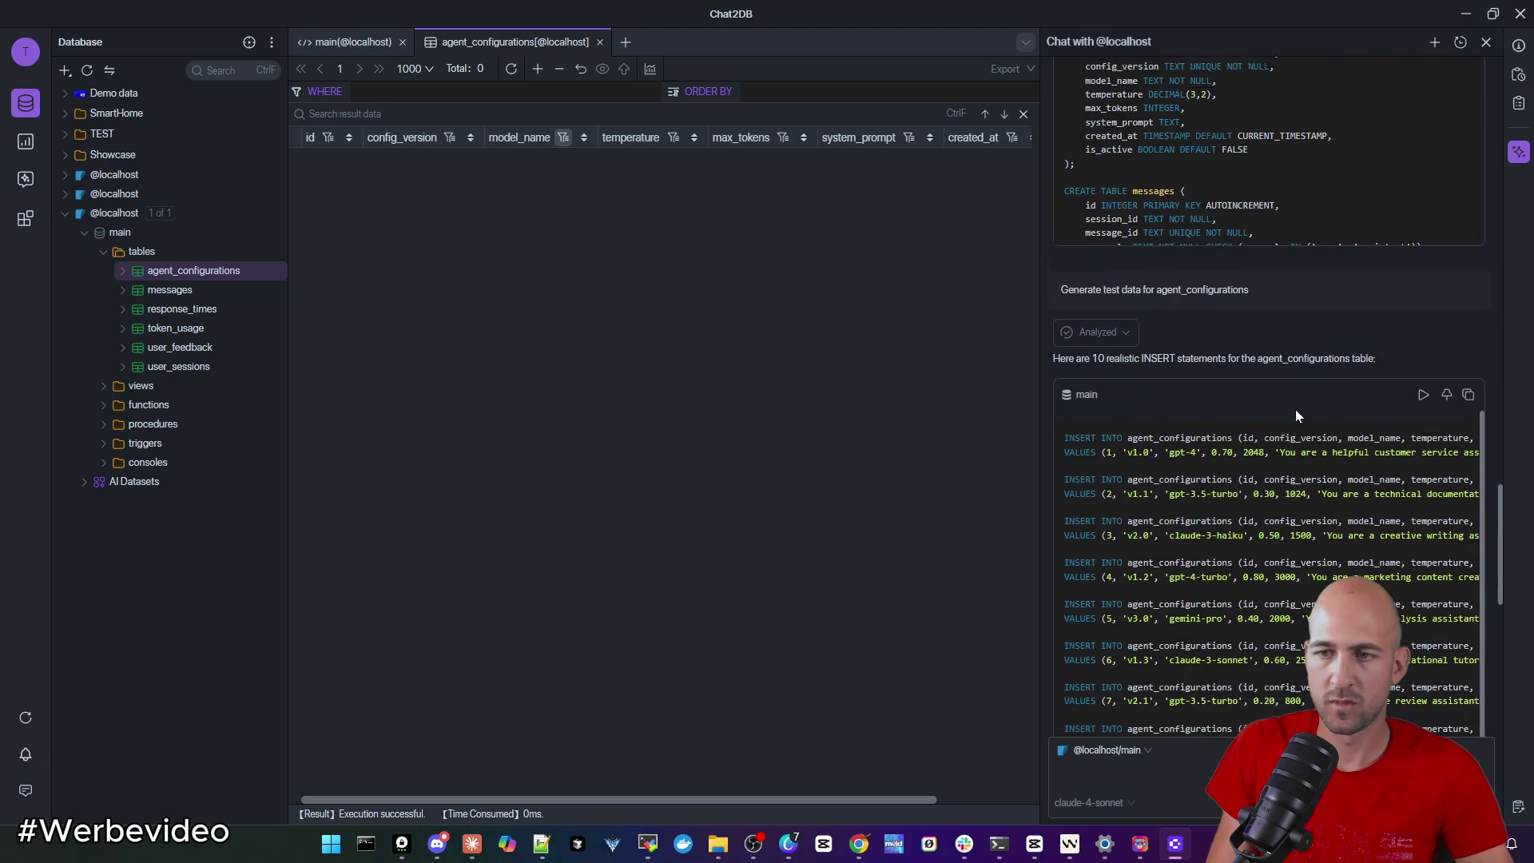
scroll(1286, 409, "up", 10)
scroll(1170, 395, "down", 5)
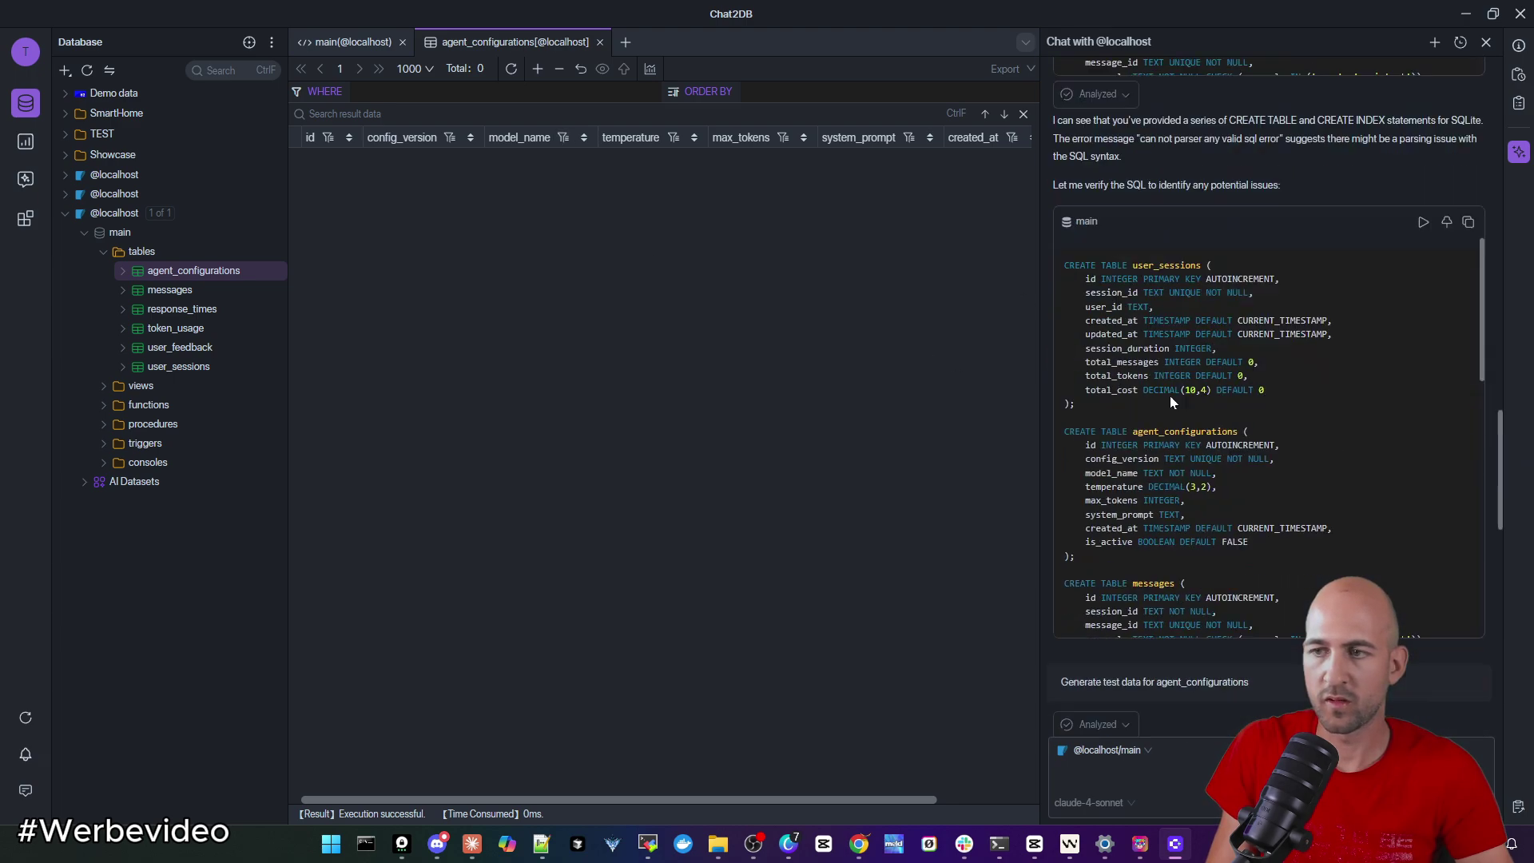
Run the AI-generated INSERT statements for agent_configurations, confirm the database modification, and refresh the table's data
scroll(1198, 383, "down", 4)
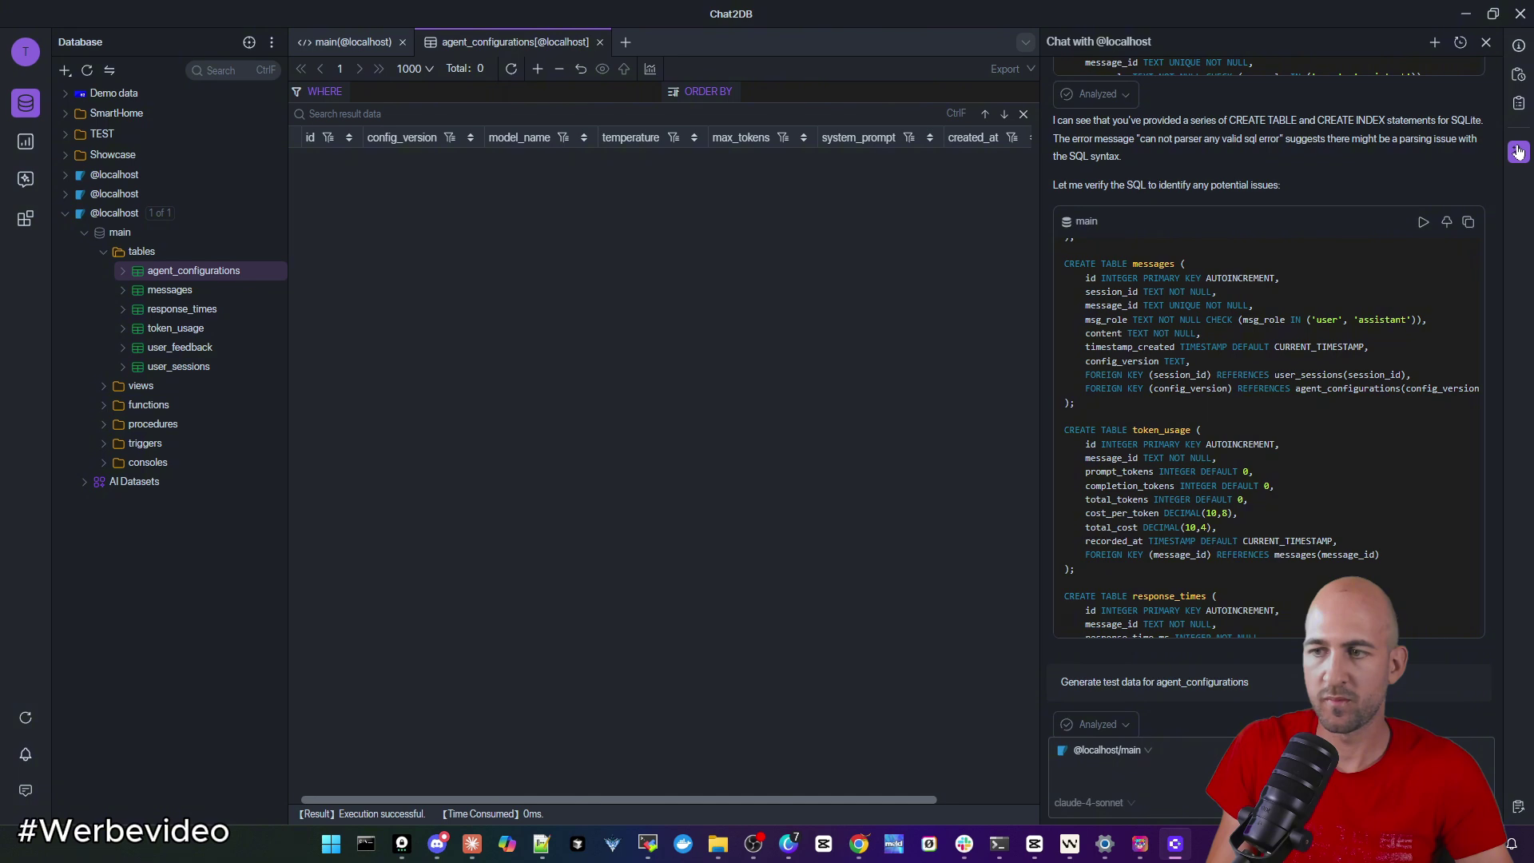
scroll(1281, 364, "down", 5)
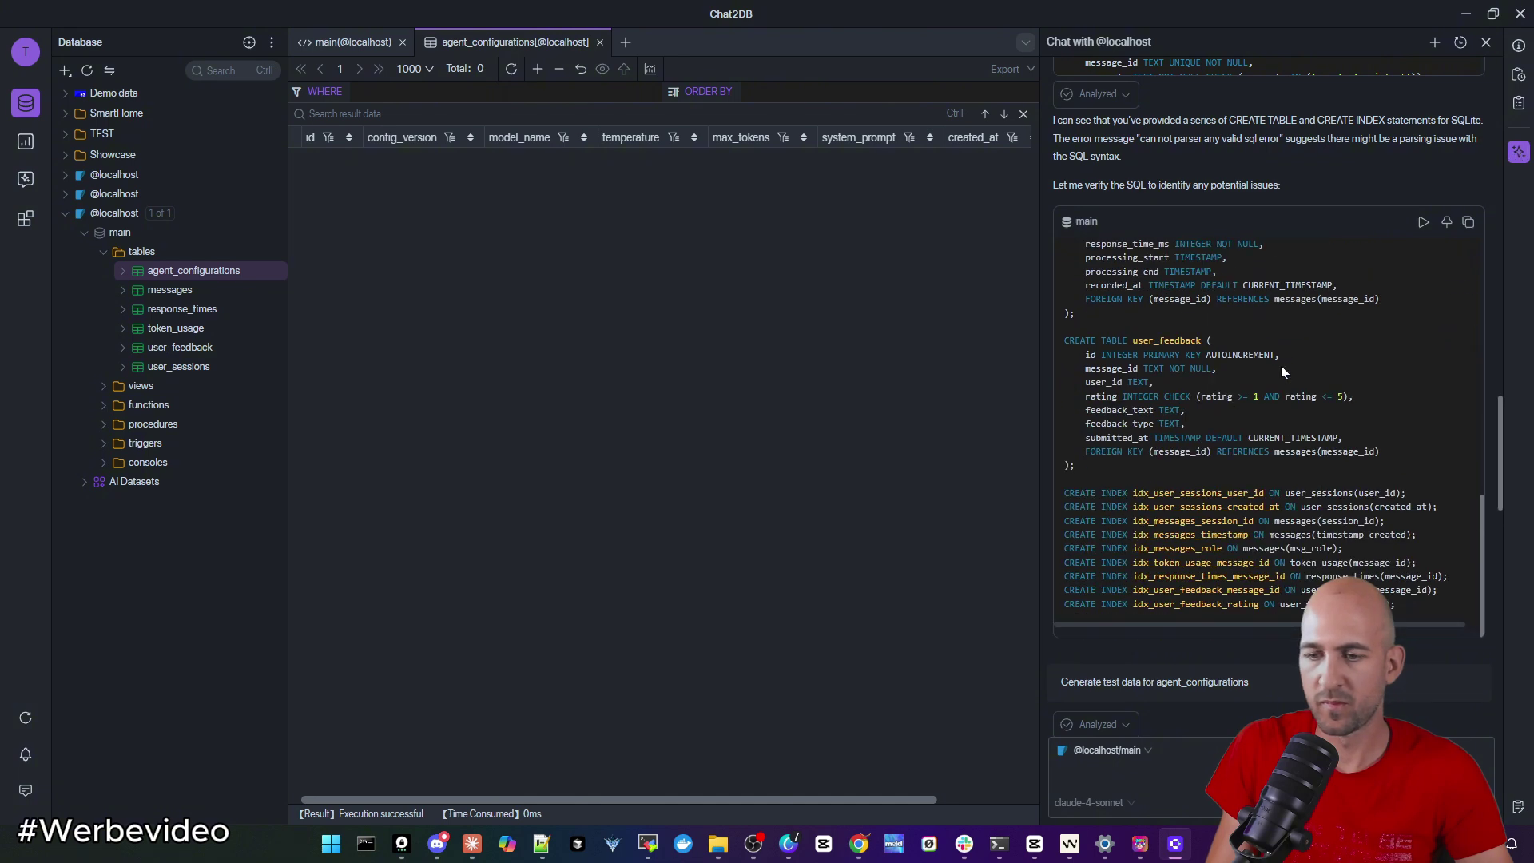
scroll(1281, 366, "down", 5)
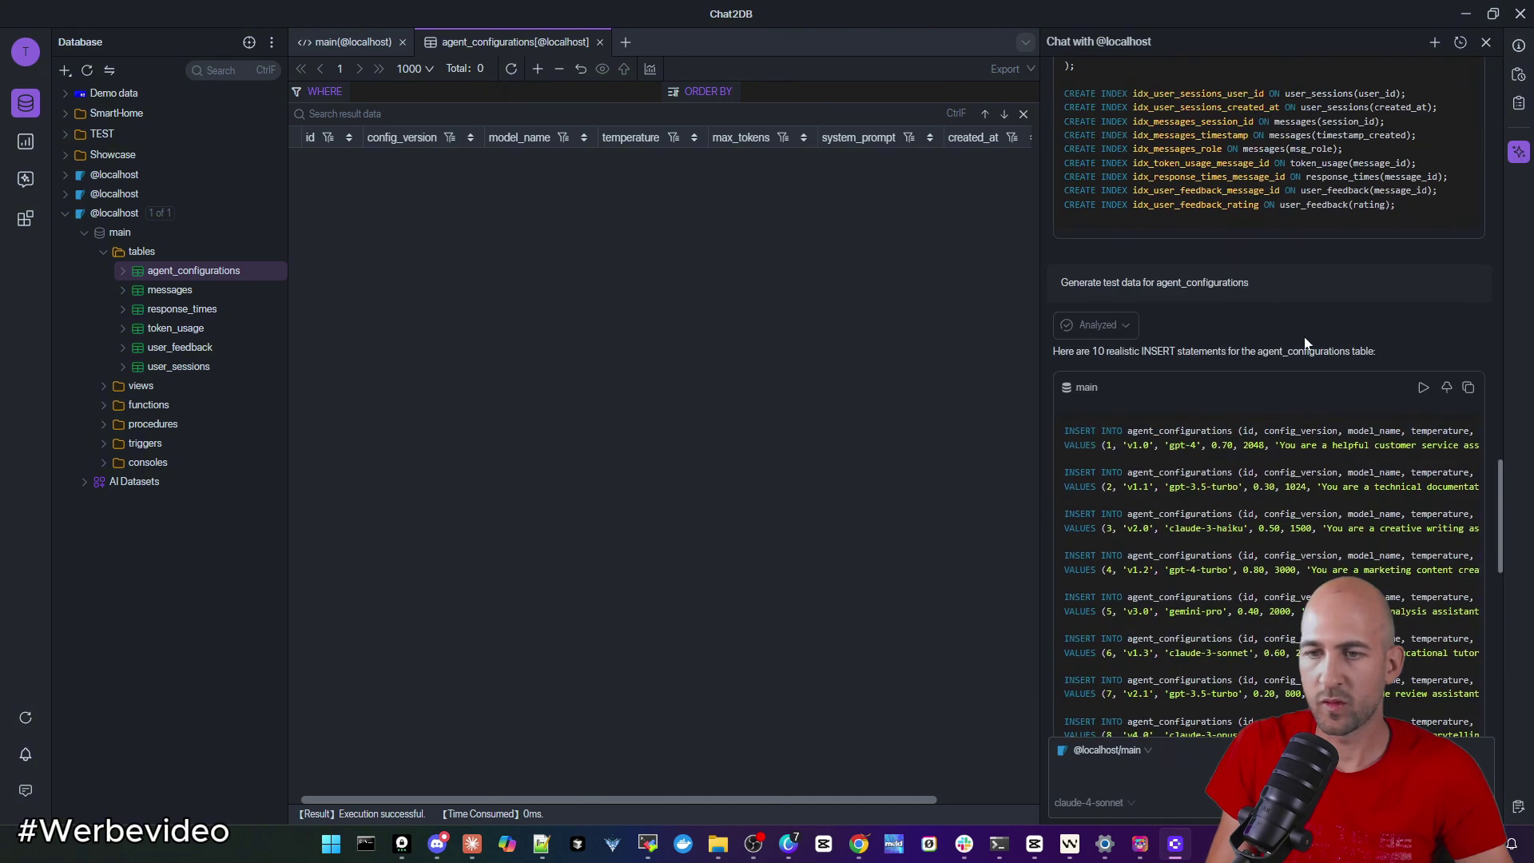
scroll(1304, 338, "down", 3)
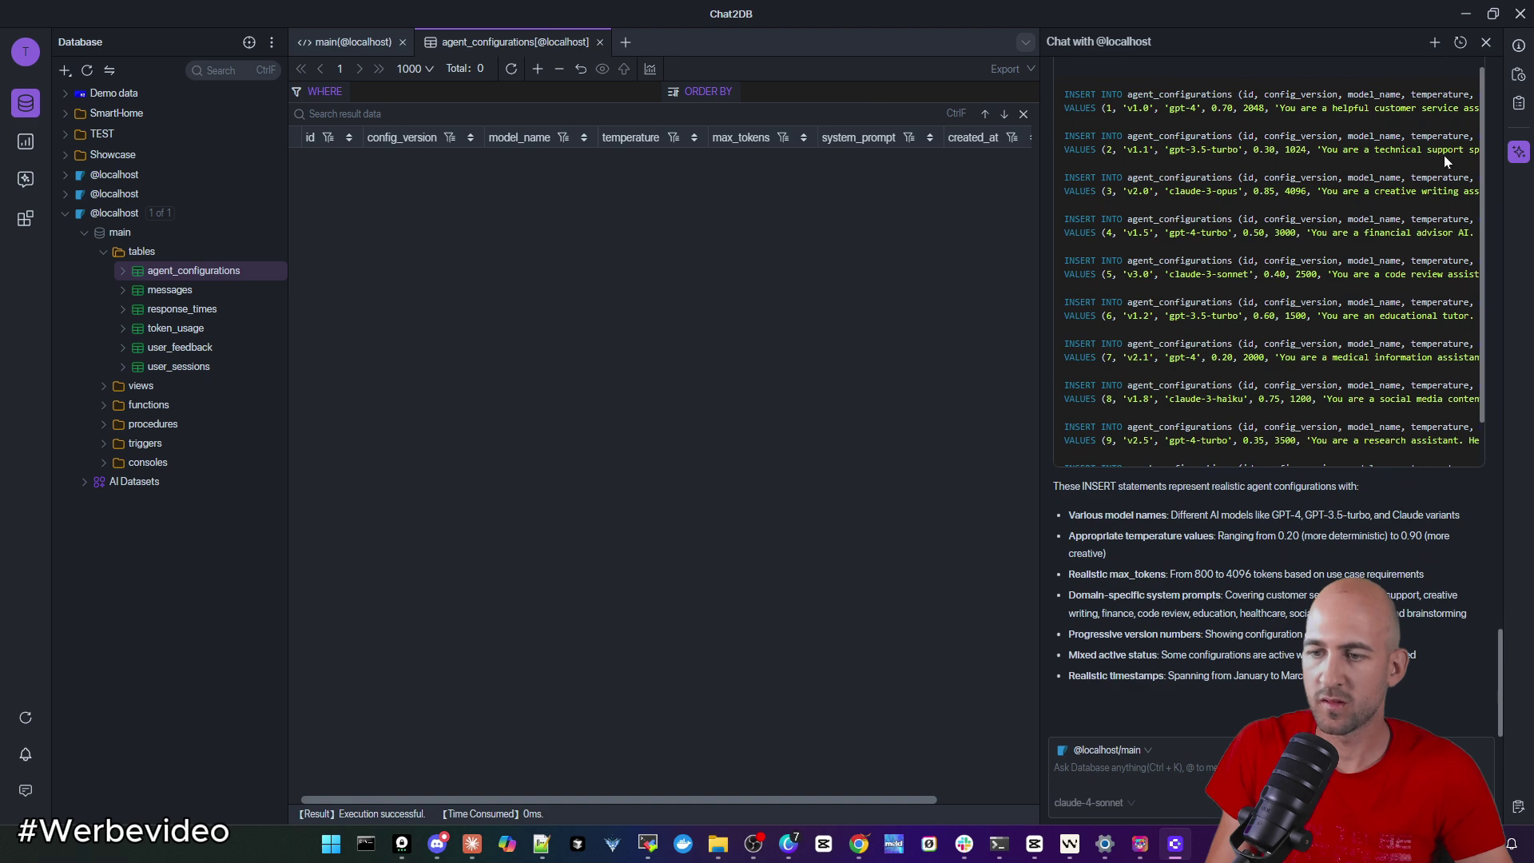
scroll(1444, 161, "up", 5)
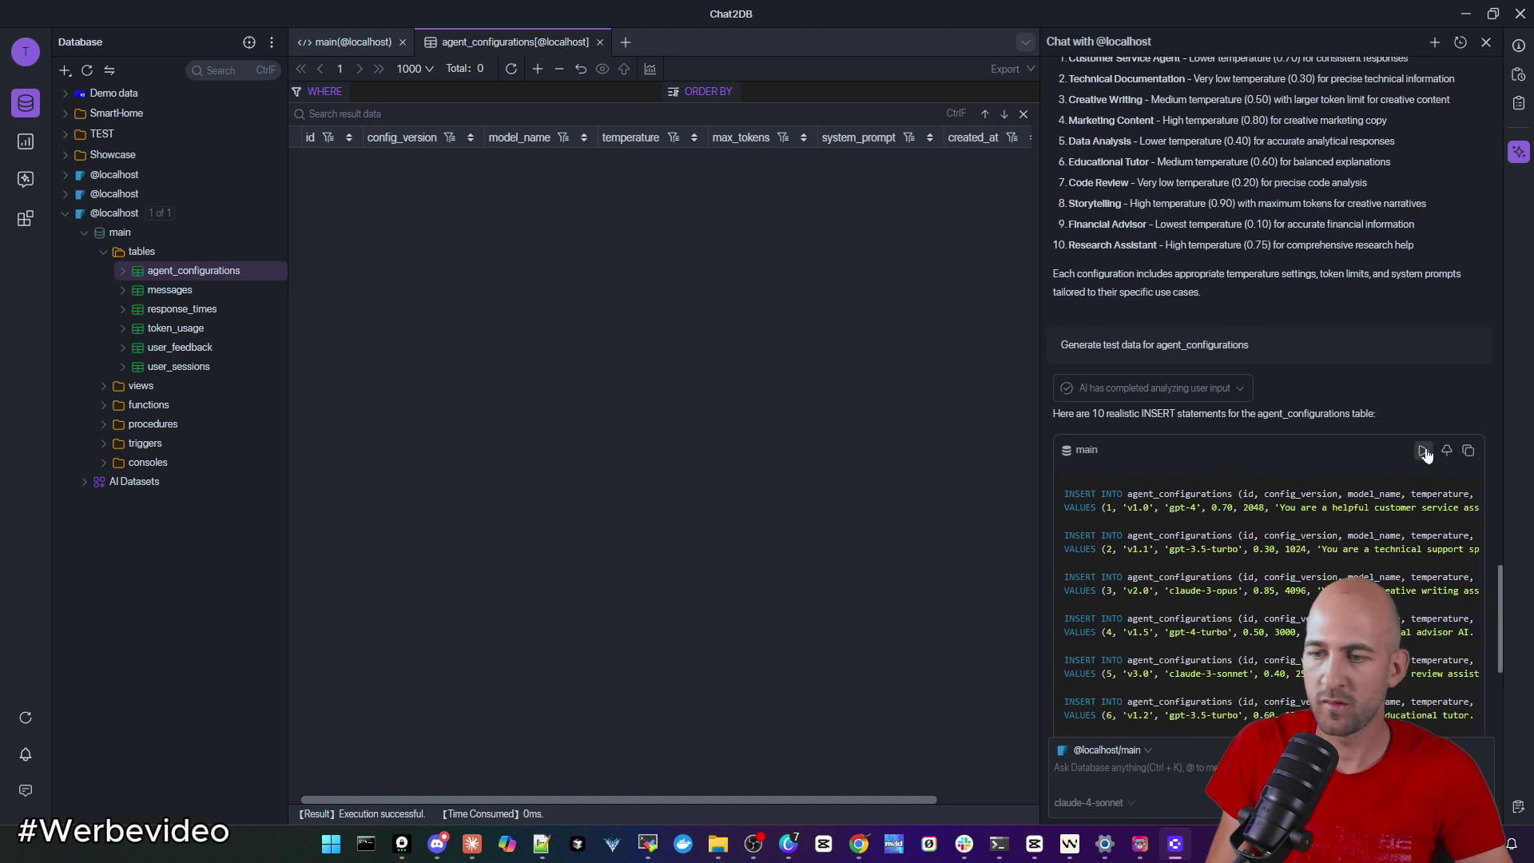
left_click(1425, 452)
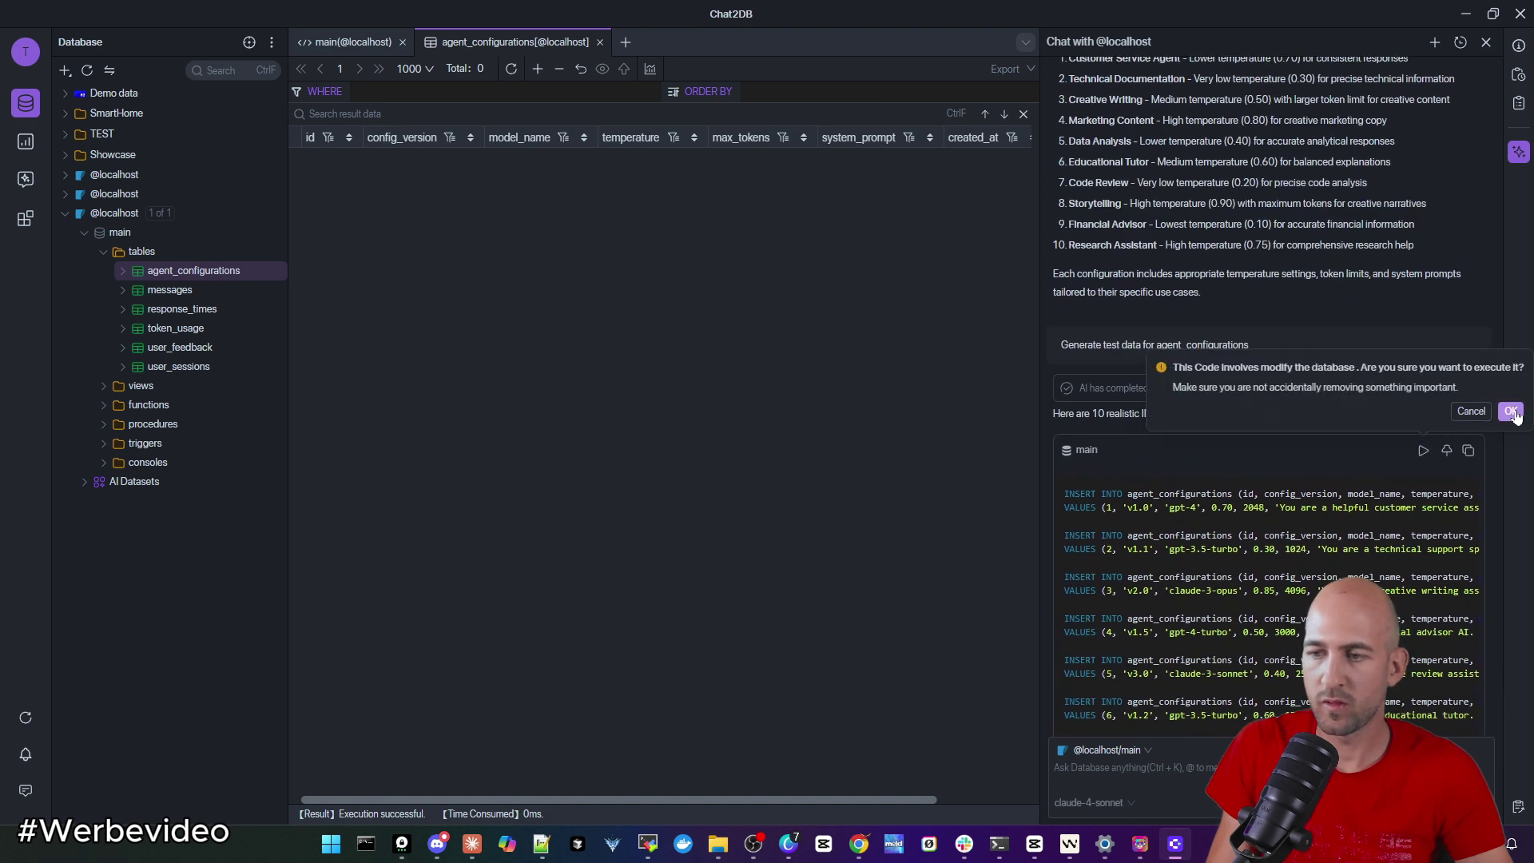
left_click(1511, 411)
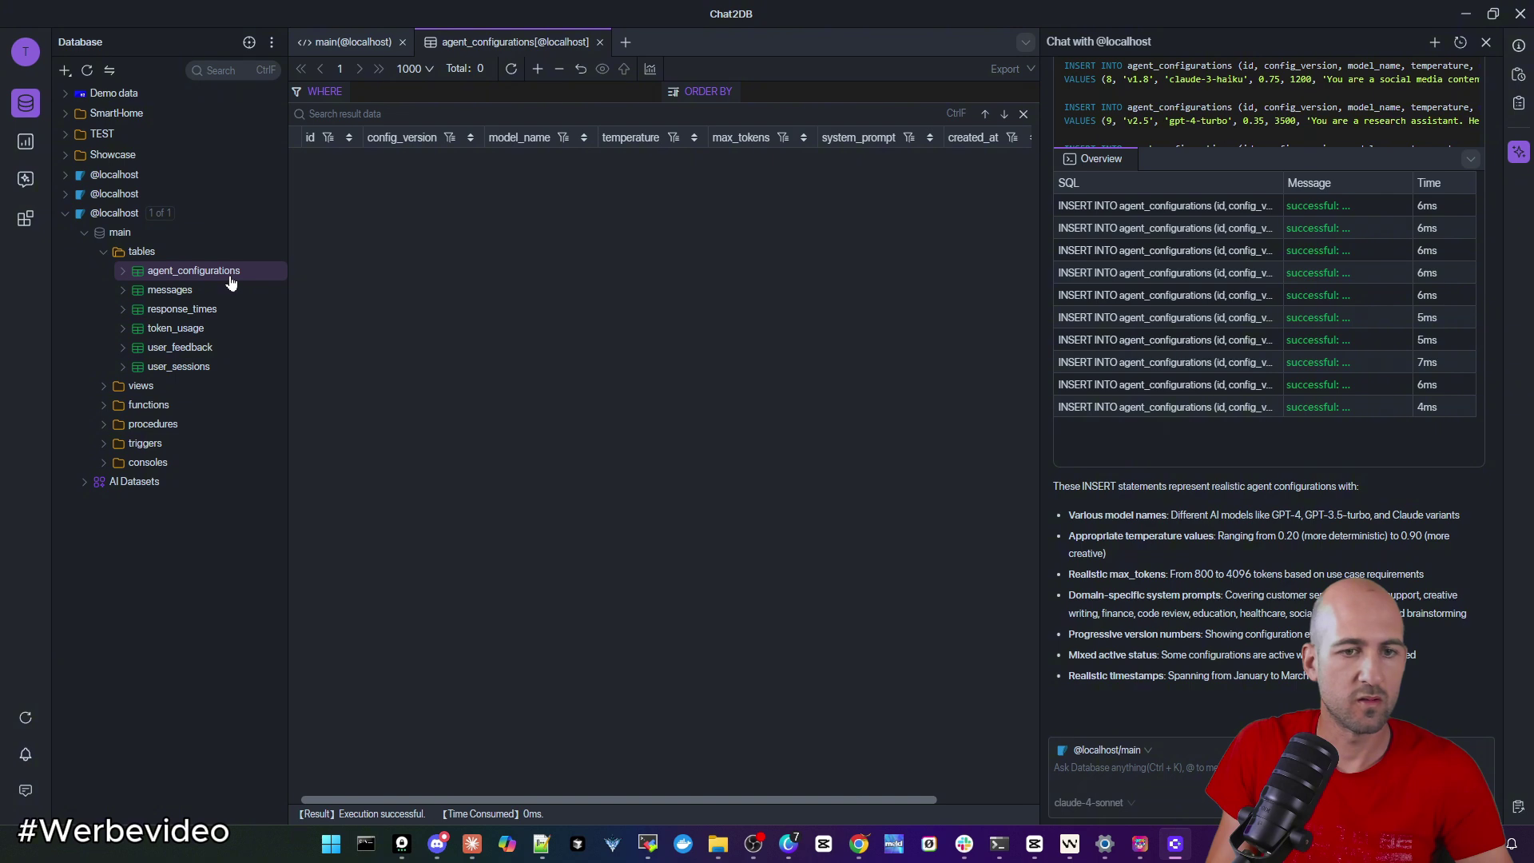
left_click(511, 69)
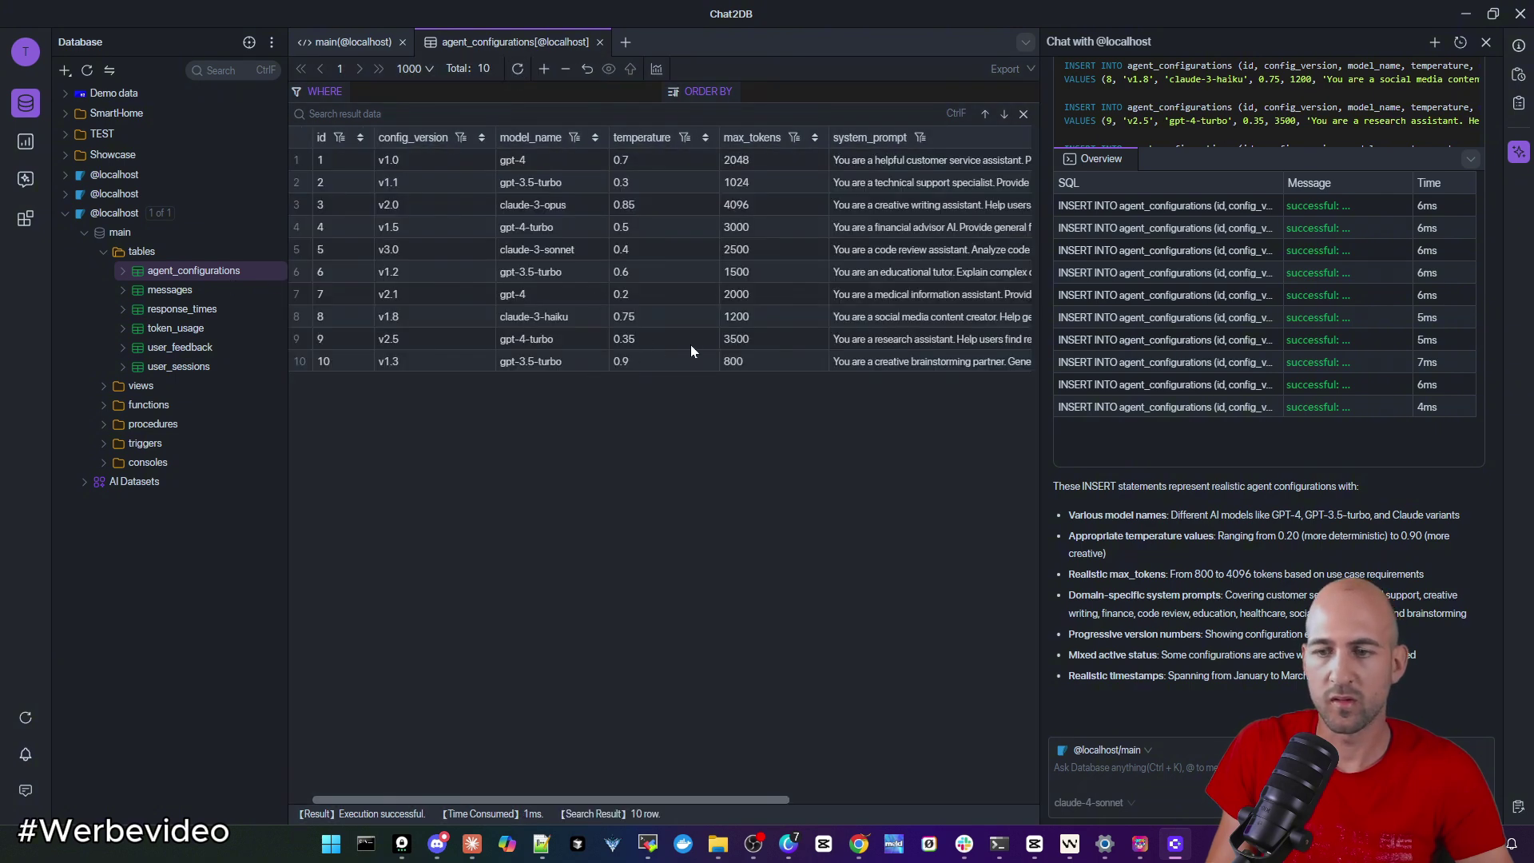
Open the user_feedback table and start a new AI chat that targets the main database of the SmartHome connection
double_click(180, 347)
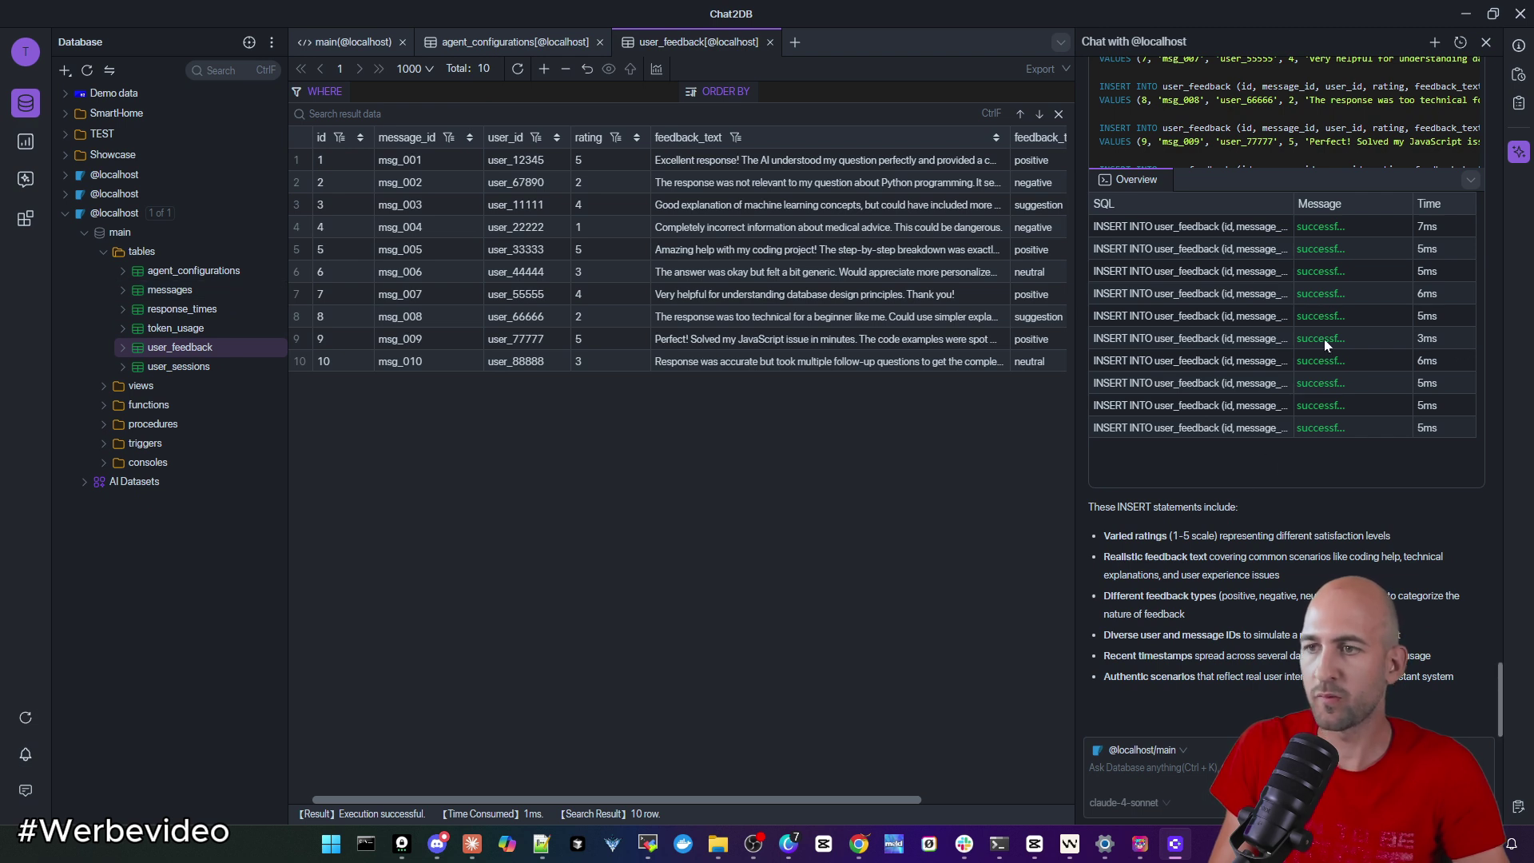
left_click(1430, 40)
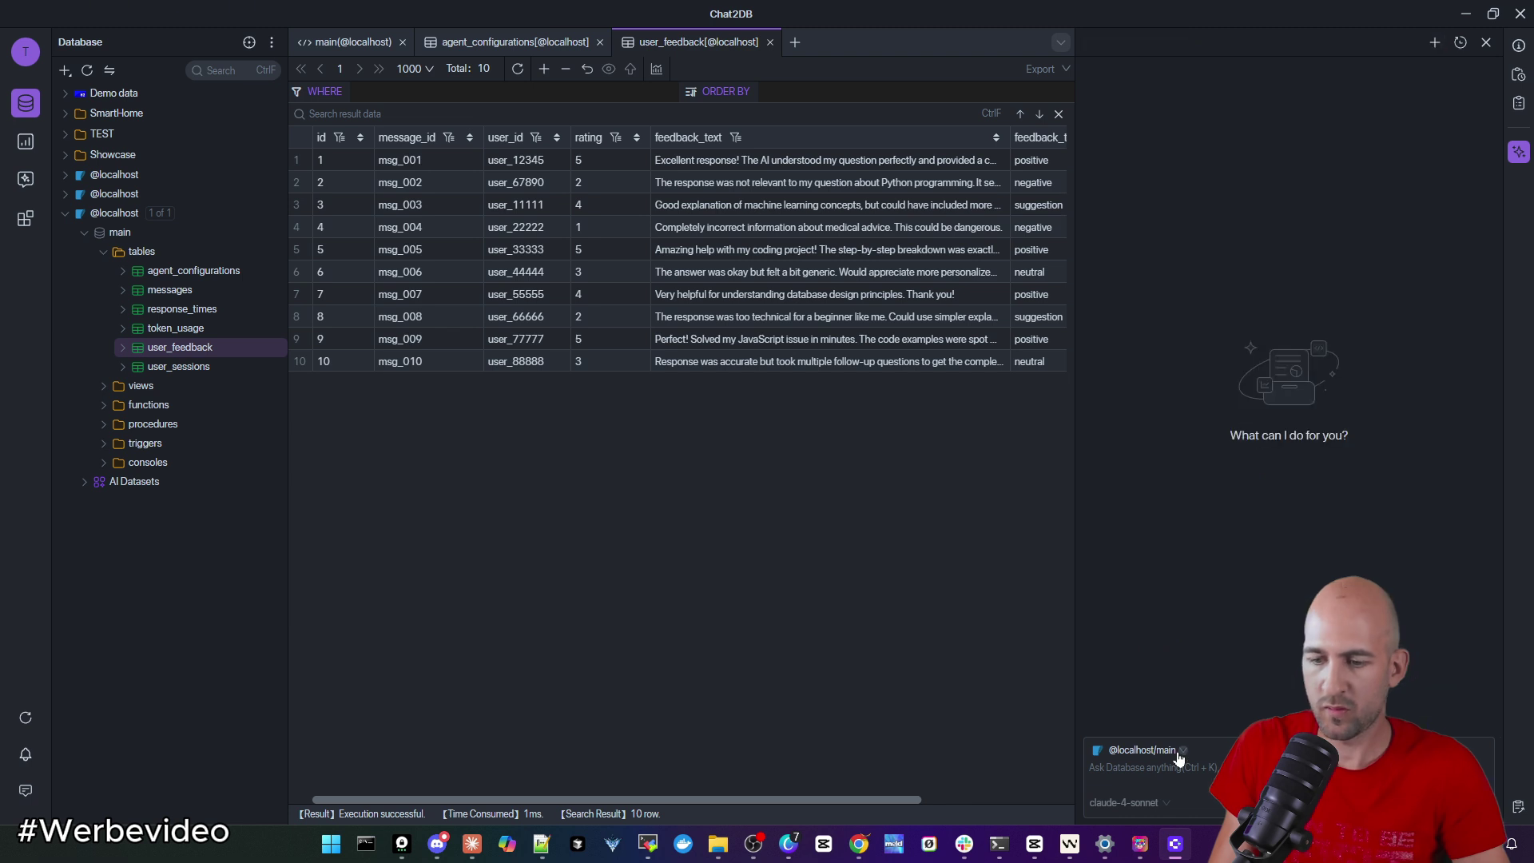
left_click(1180, 752)
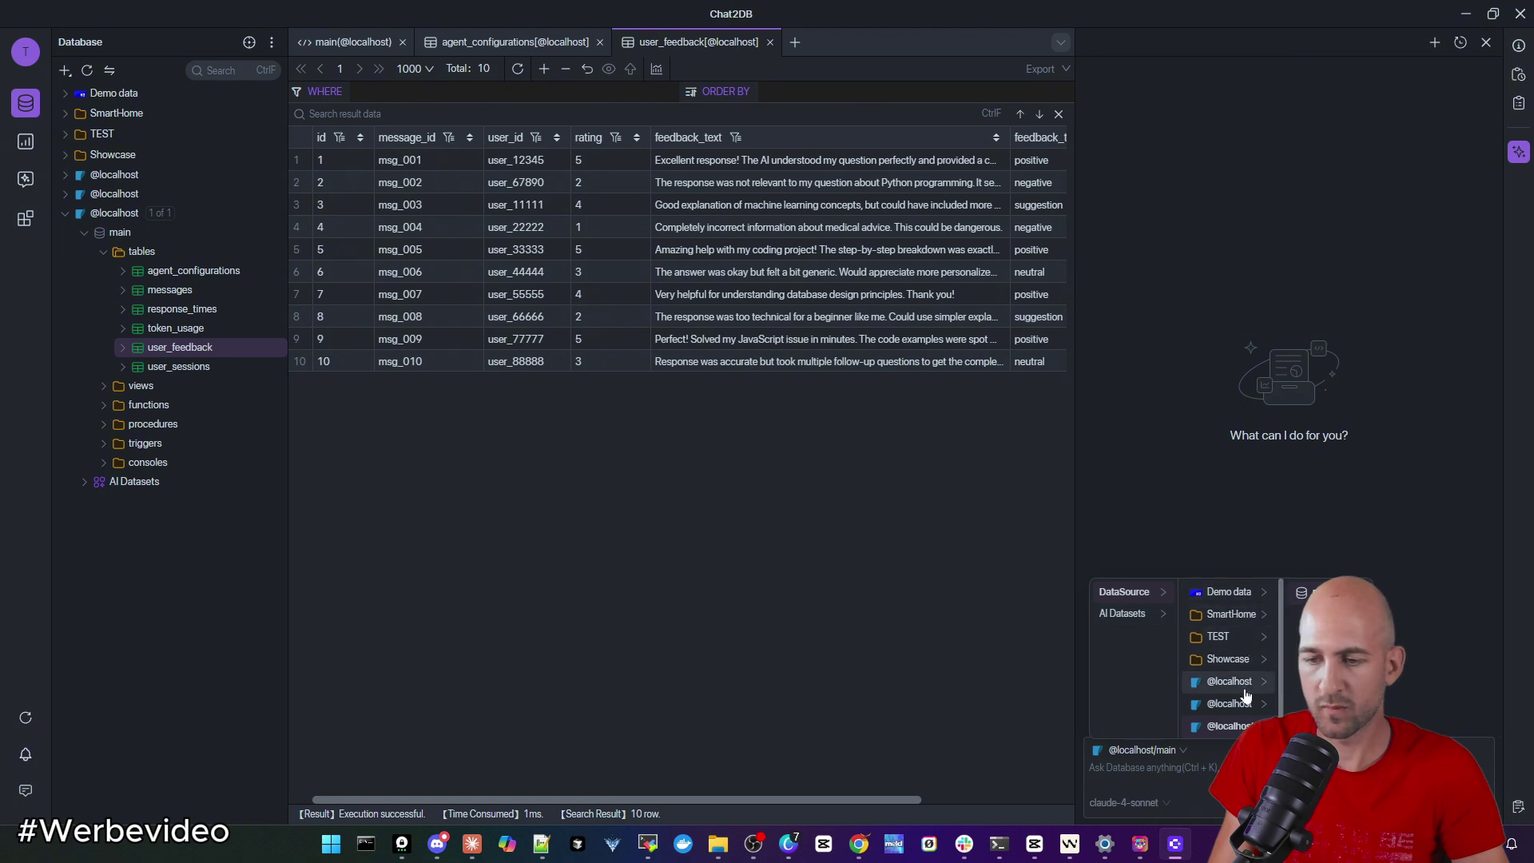
left_click(1235, 616)
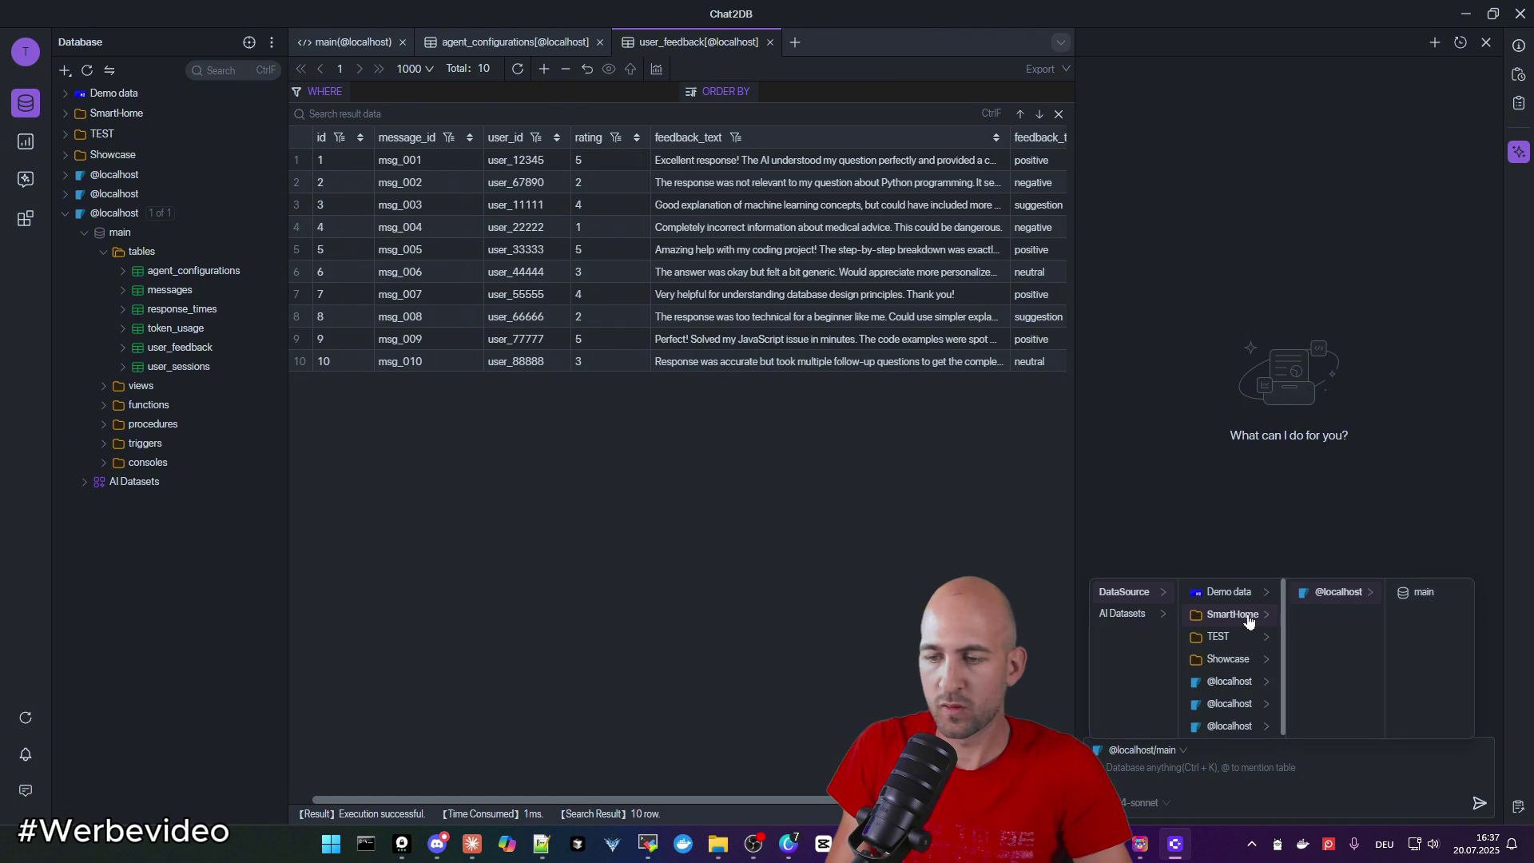
mouse_move(1353, 604)
left_click(1419, 595)
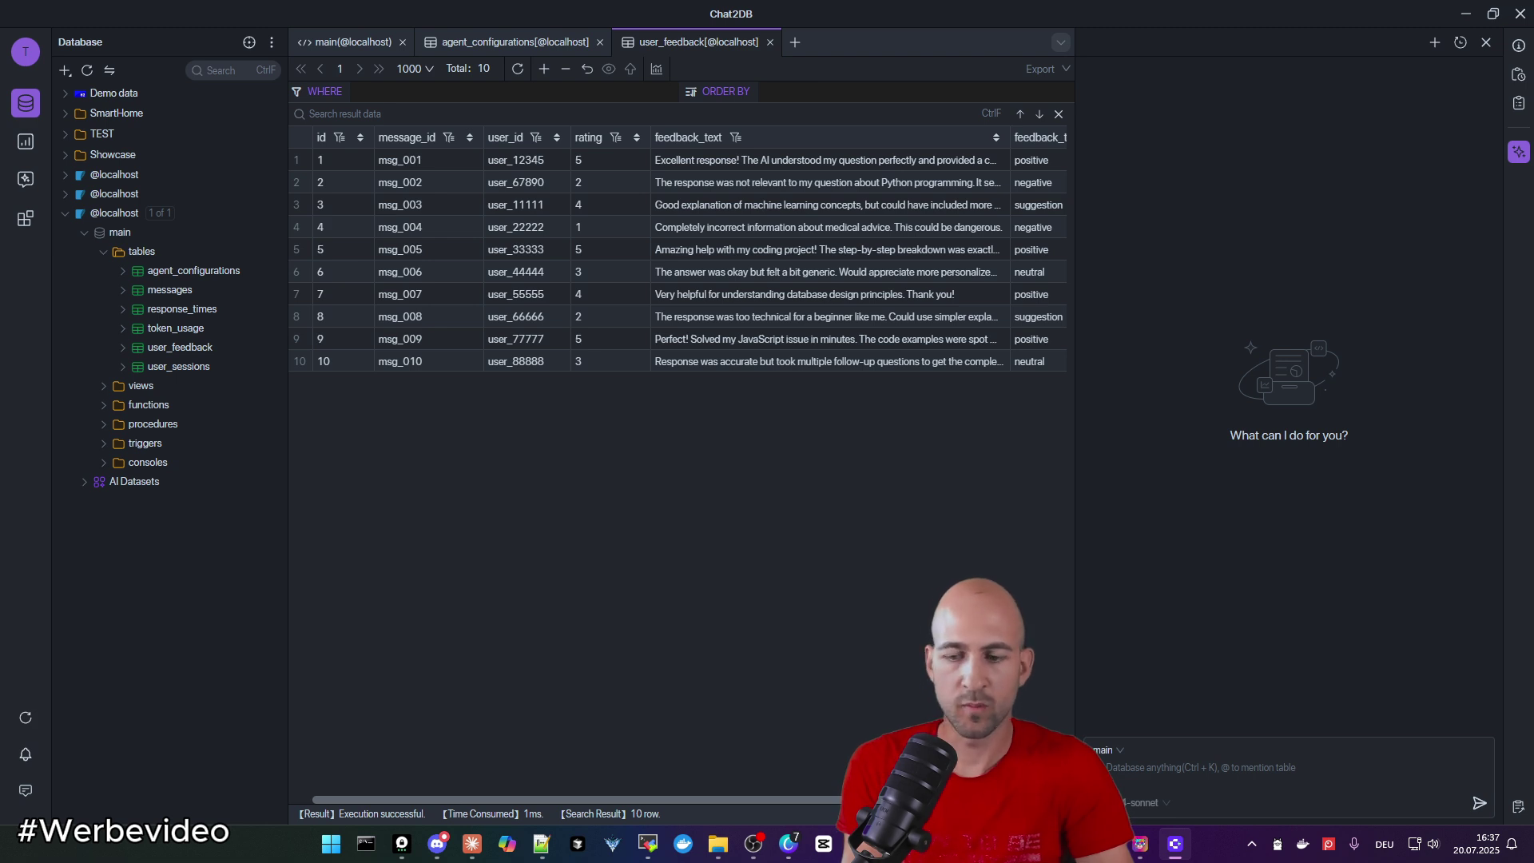
Ask the AI "Whats in this database?" using the qwen-max model
type("S")
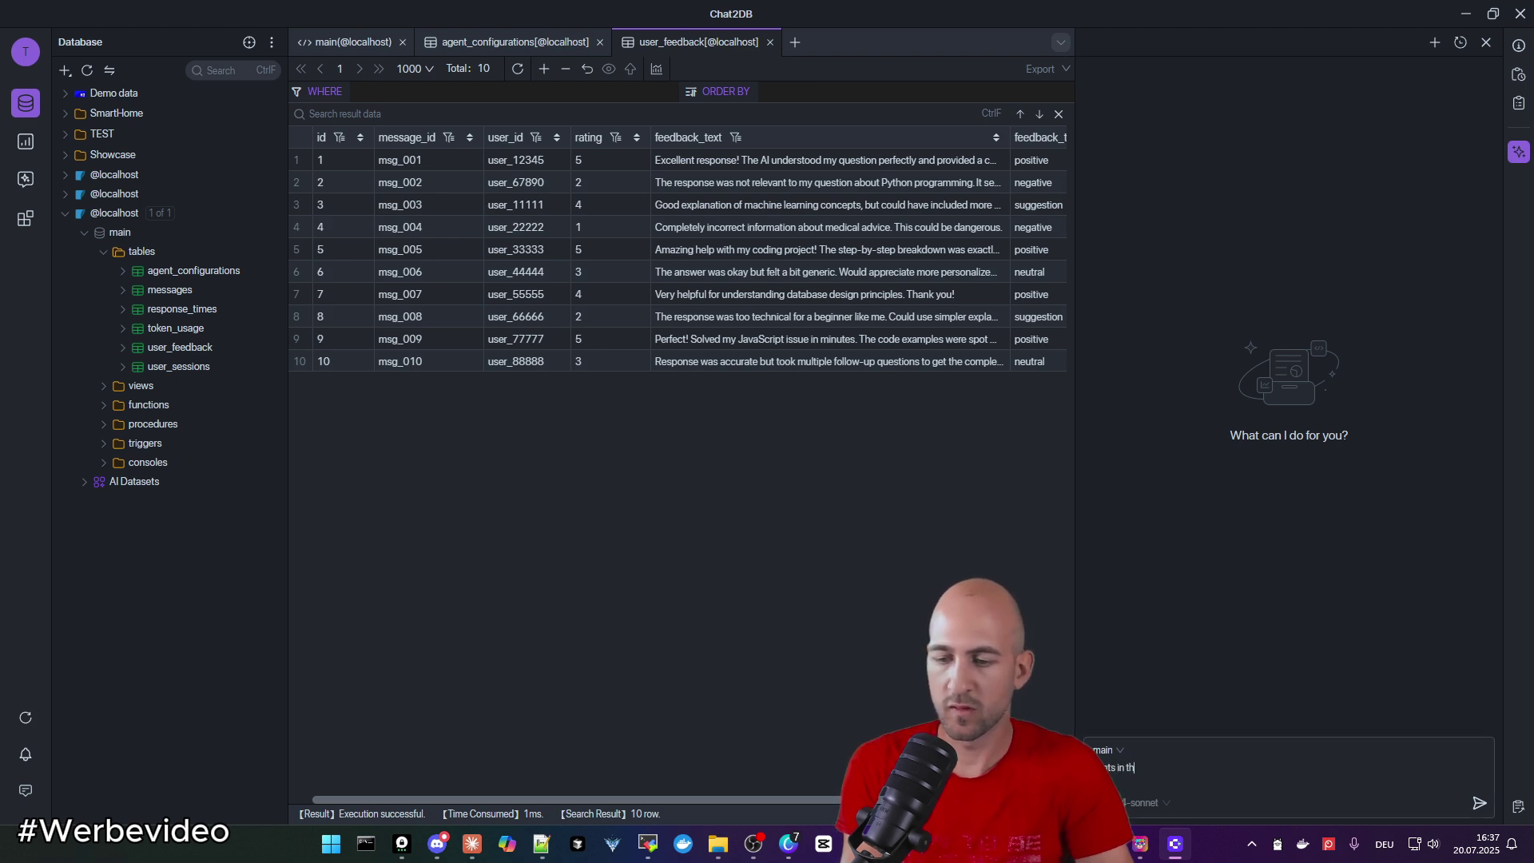
type("hats in this database?")
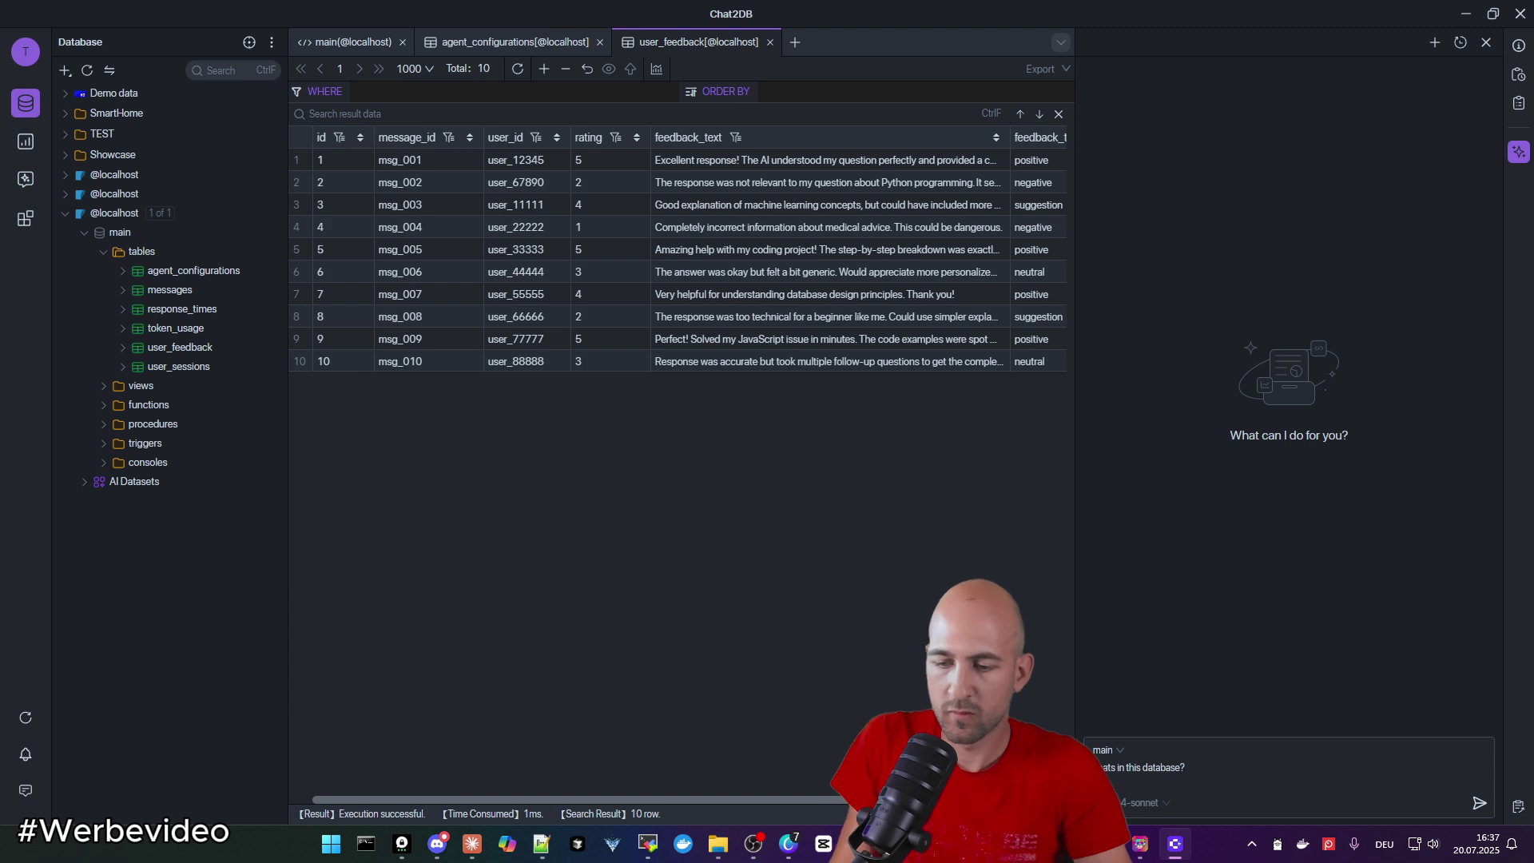
left_click(1163, 803)
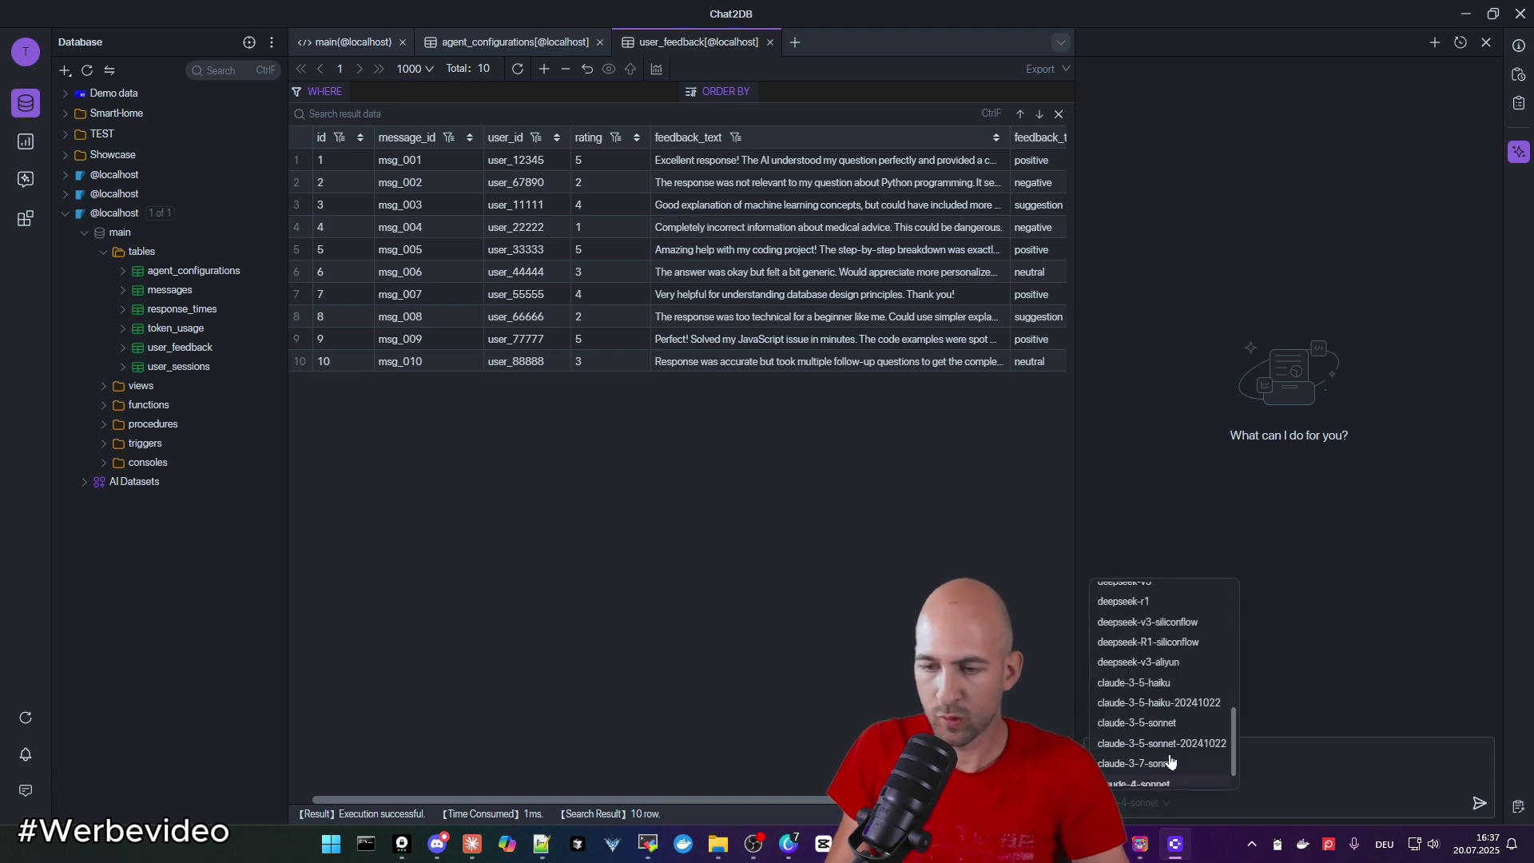
scroll(1174, 719, "up", 3)
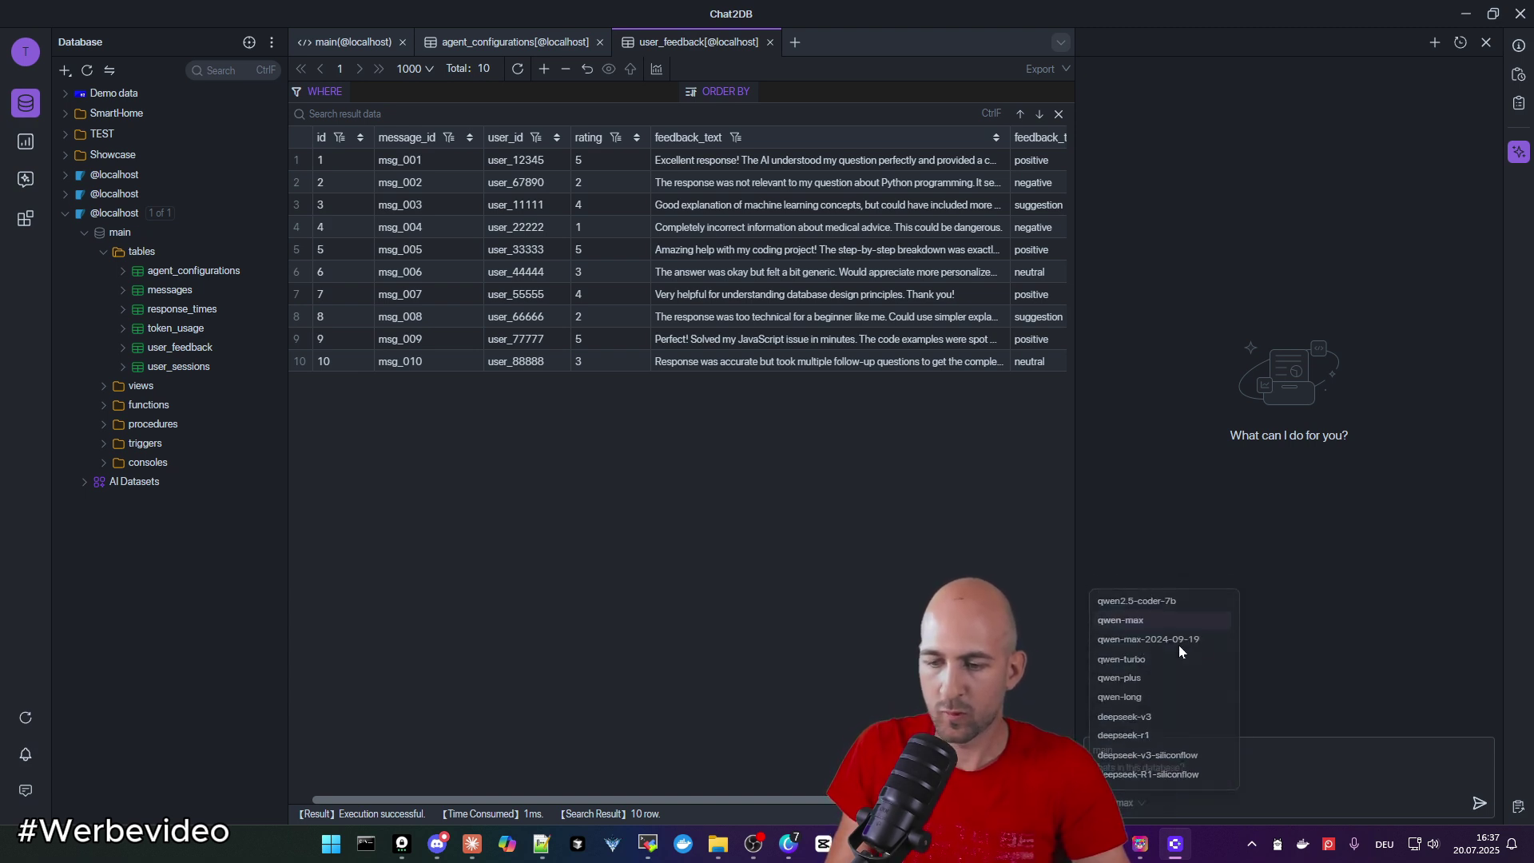
left_click(1148, 612)
left_click(1480, 804)
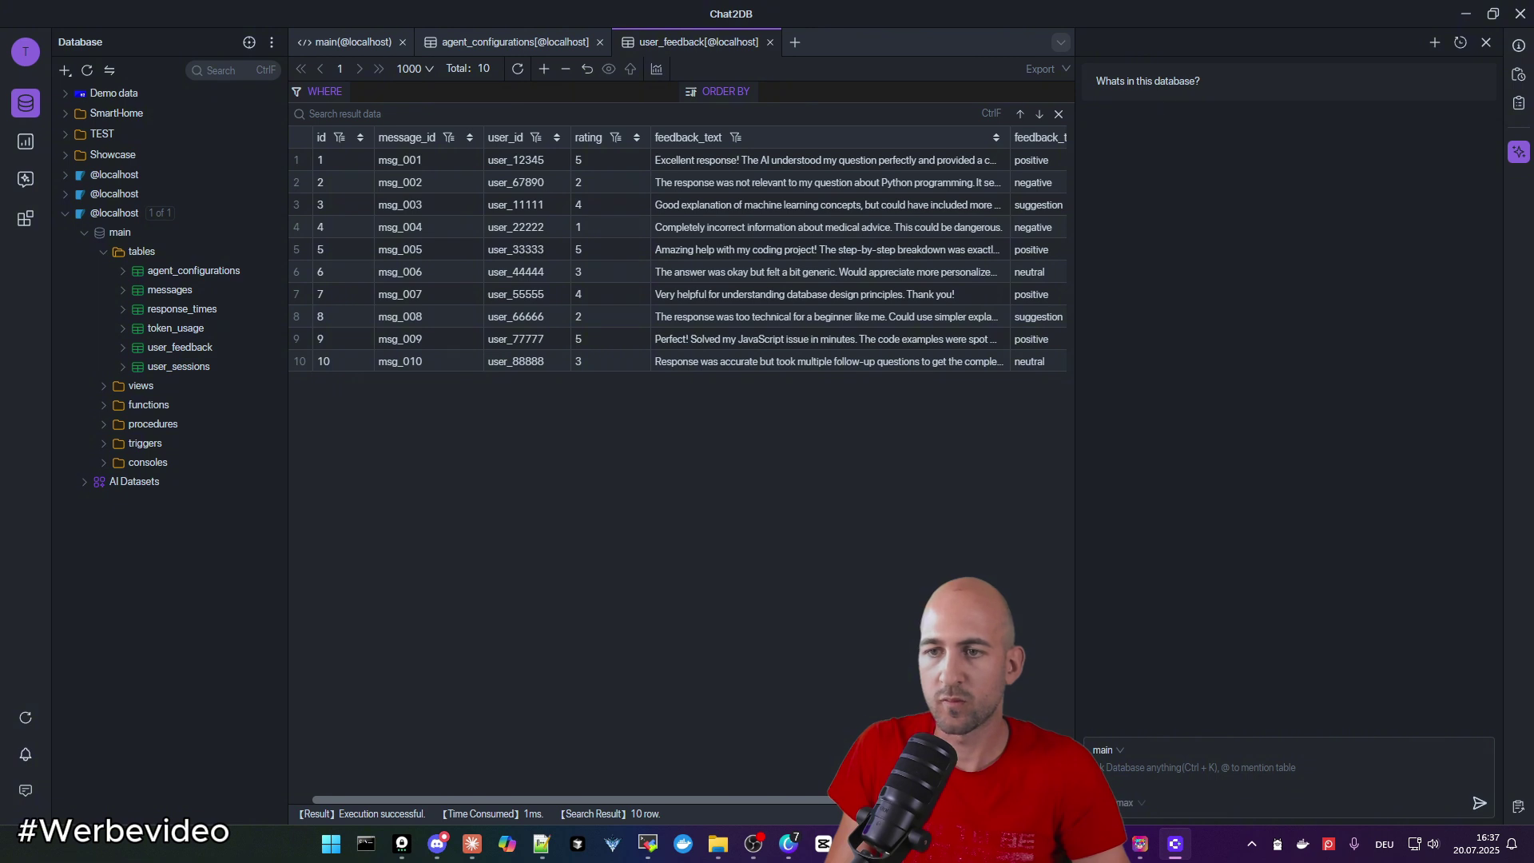
left_click_drag(1129, 81, 1239, 89)
left_click(1263, 333)
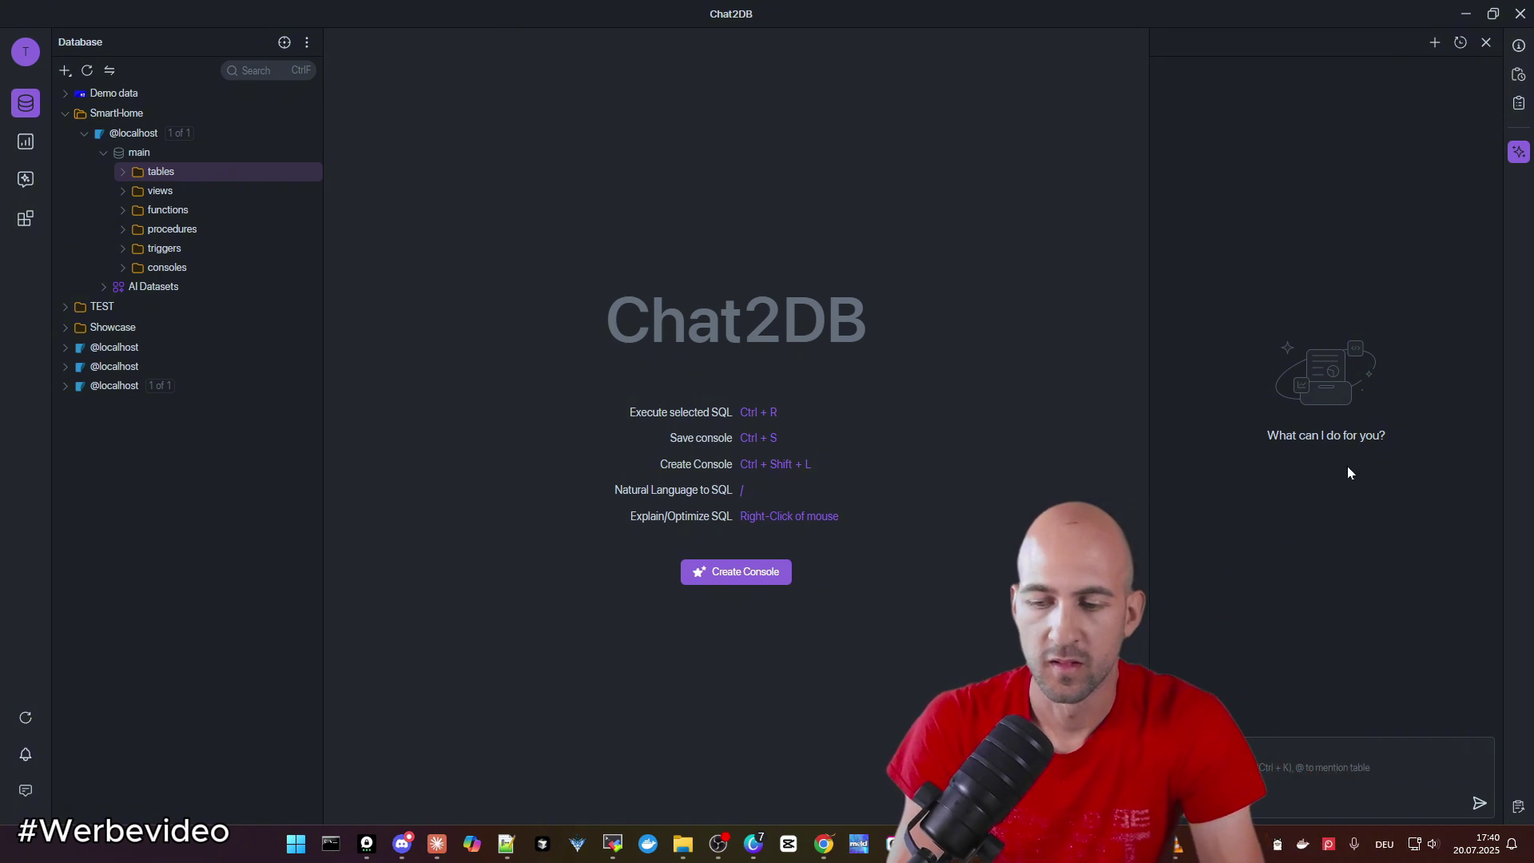
Ask the AI "Show me the total energy by day of the last month" and review the generated SQL and chart
left_click(1219, 771)
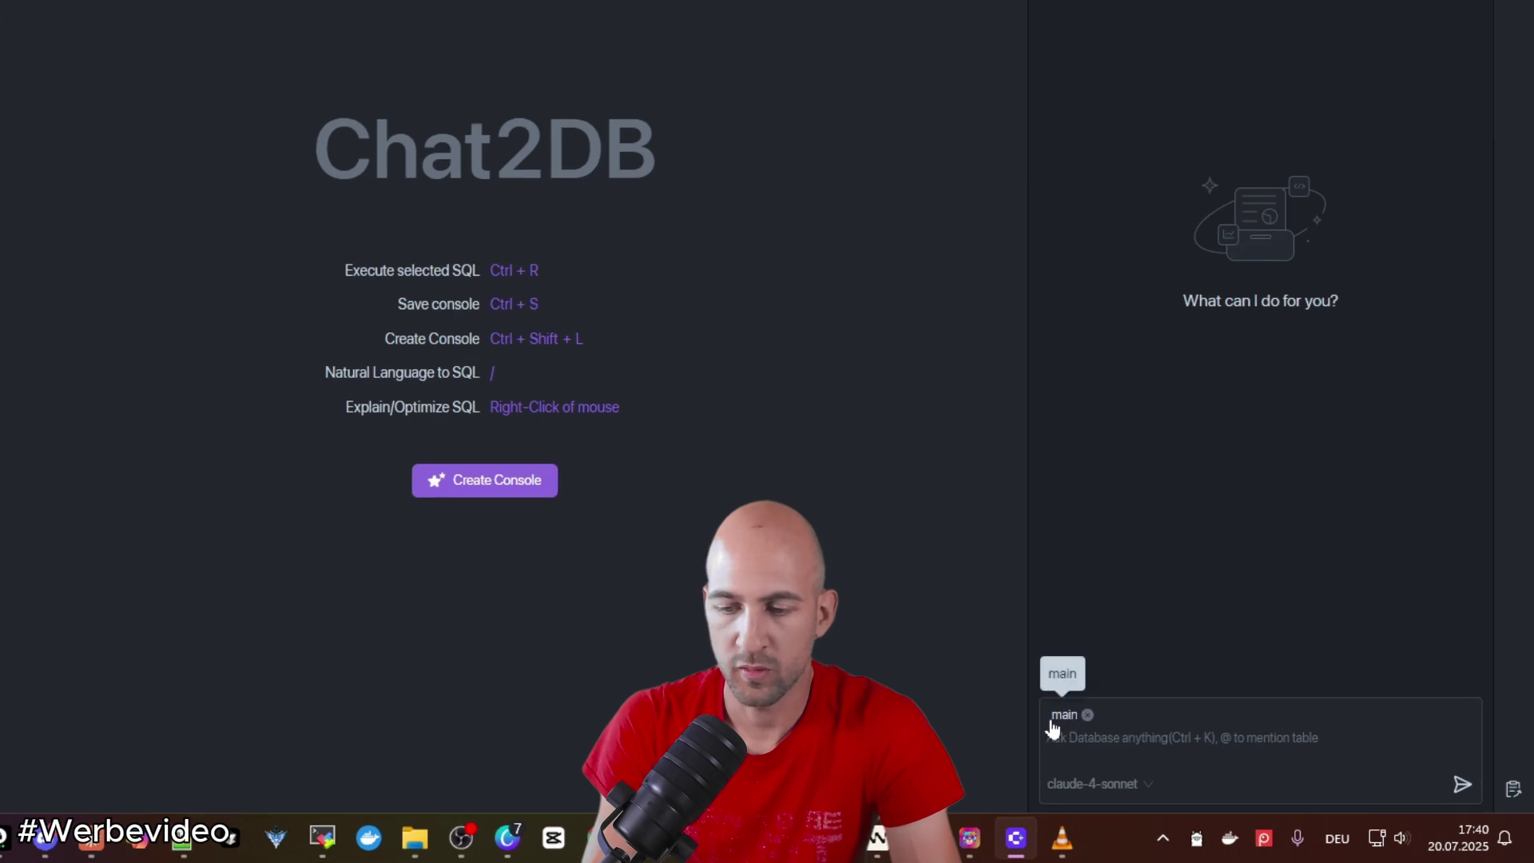
type("Show me the total energy by day of the last month")
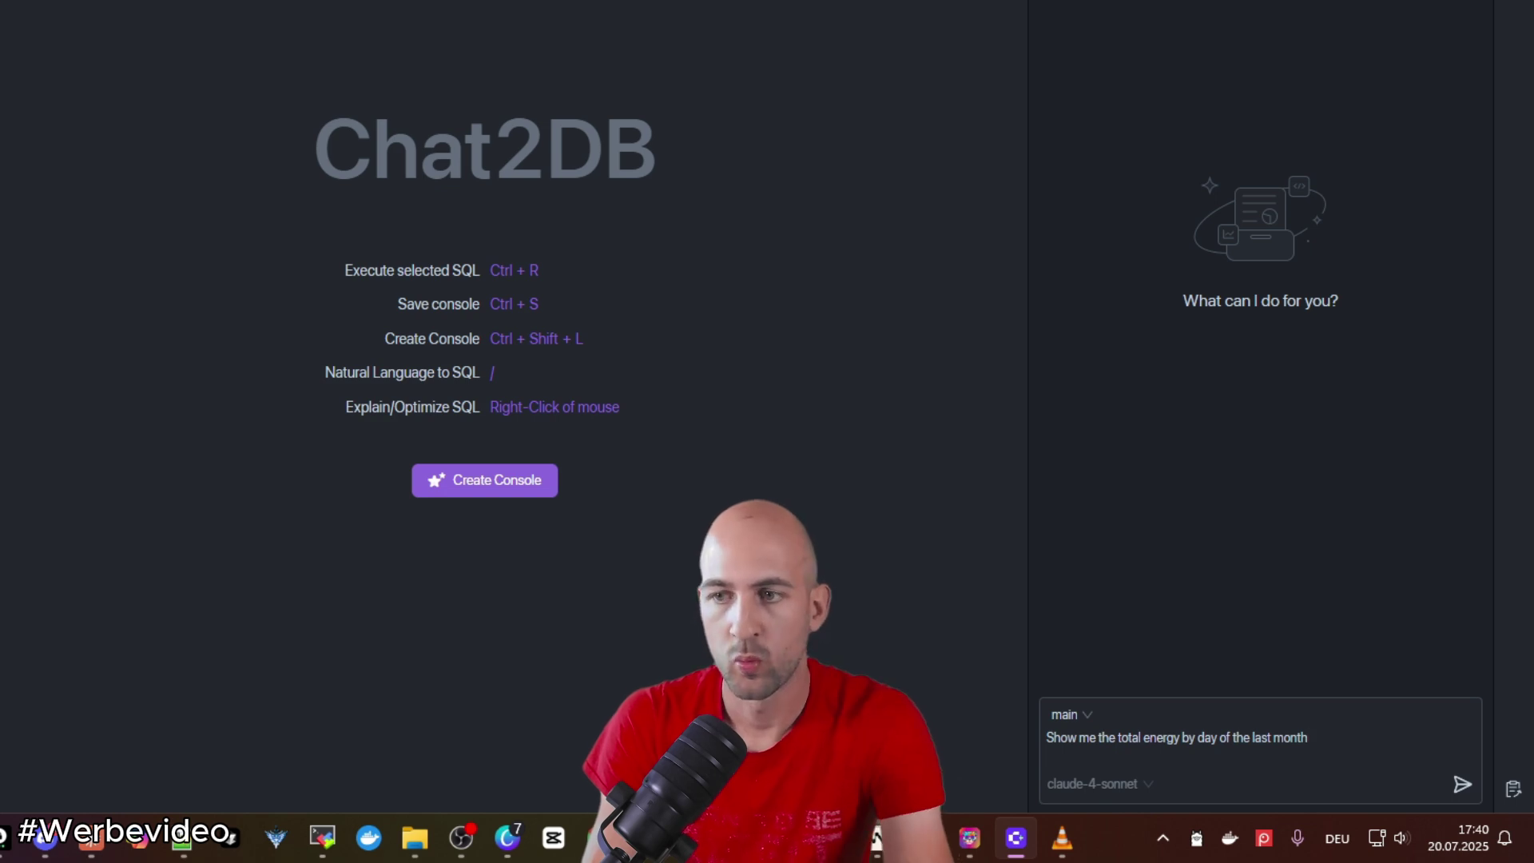
key("Return")
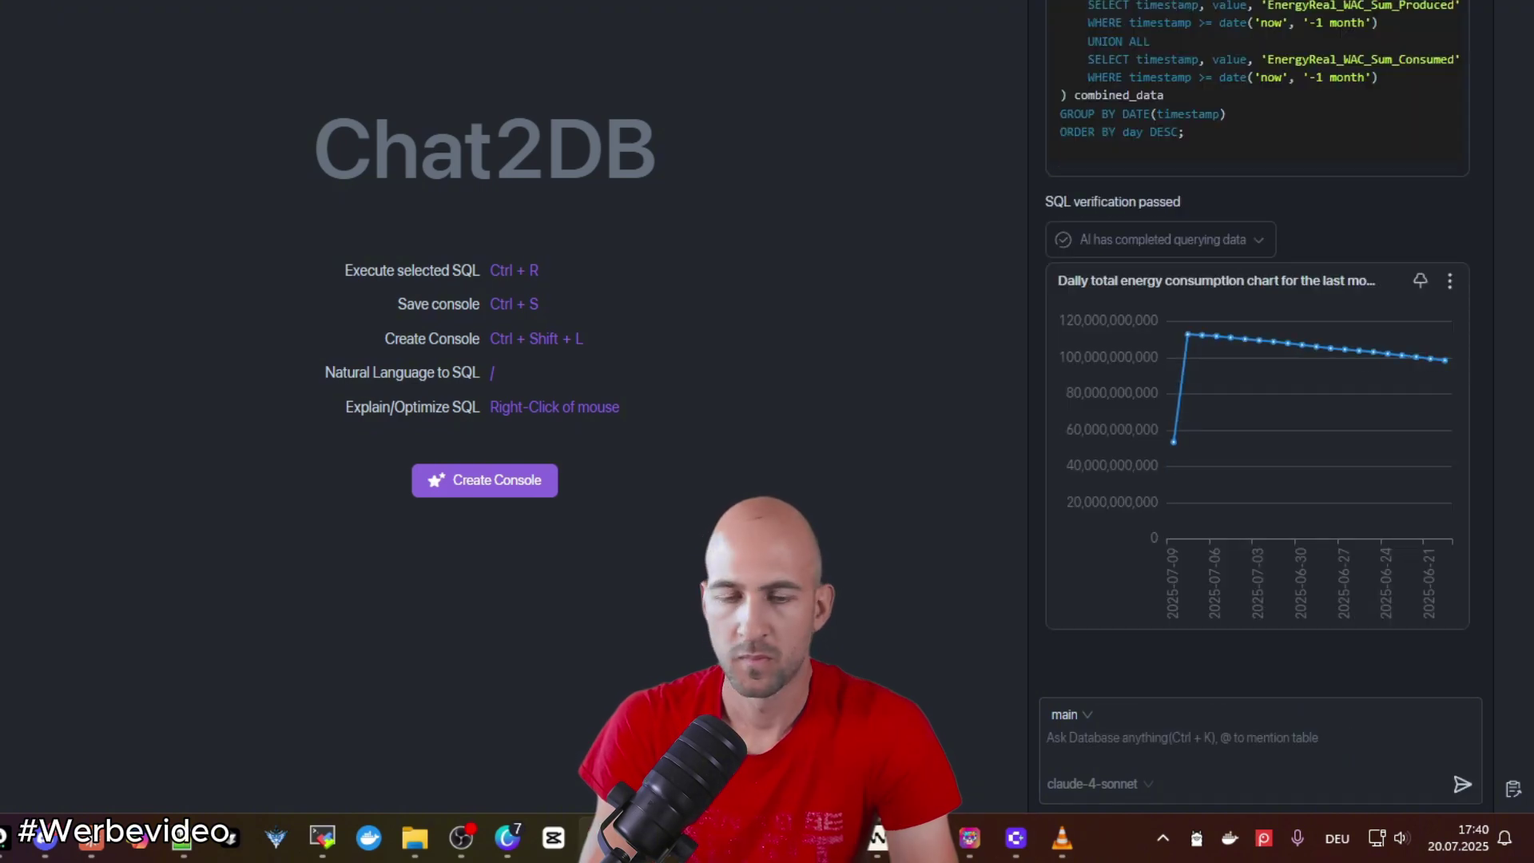
scroll(1276, 102, "up", 4)
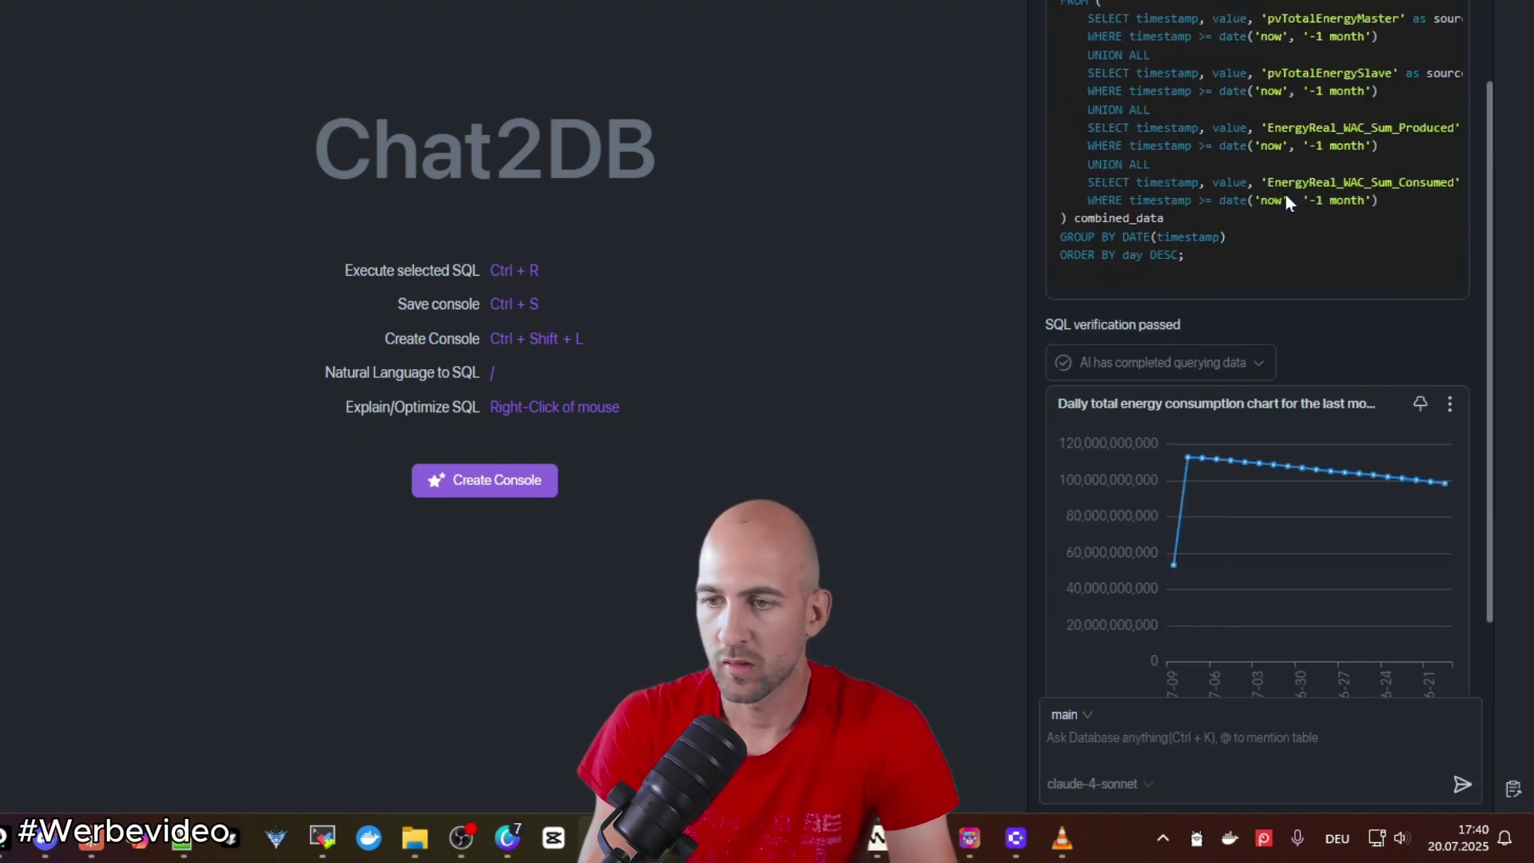
left_click_drag(1171, 64, 1208, 364)
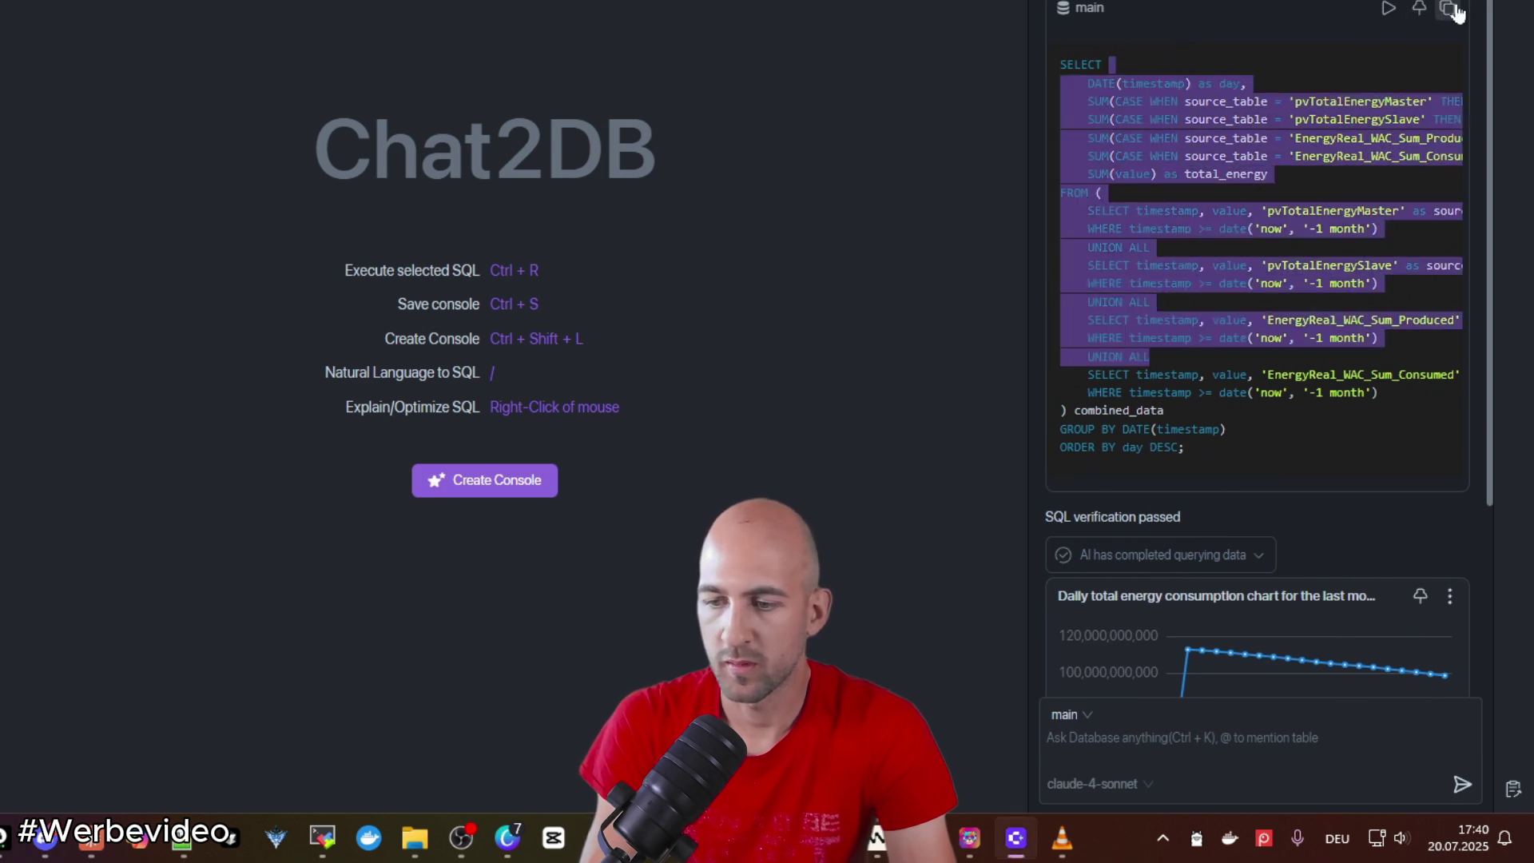
scroll(1256, 240, "down", 4)
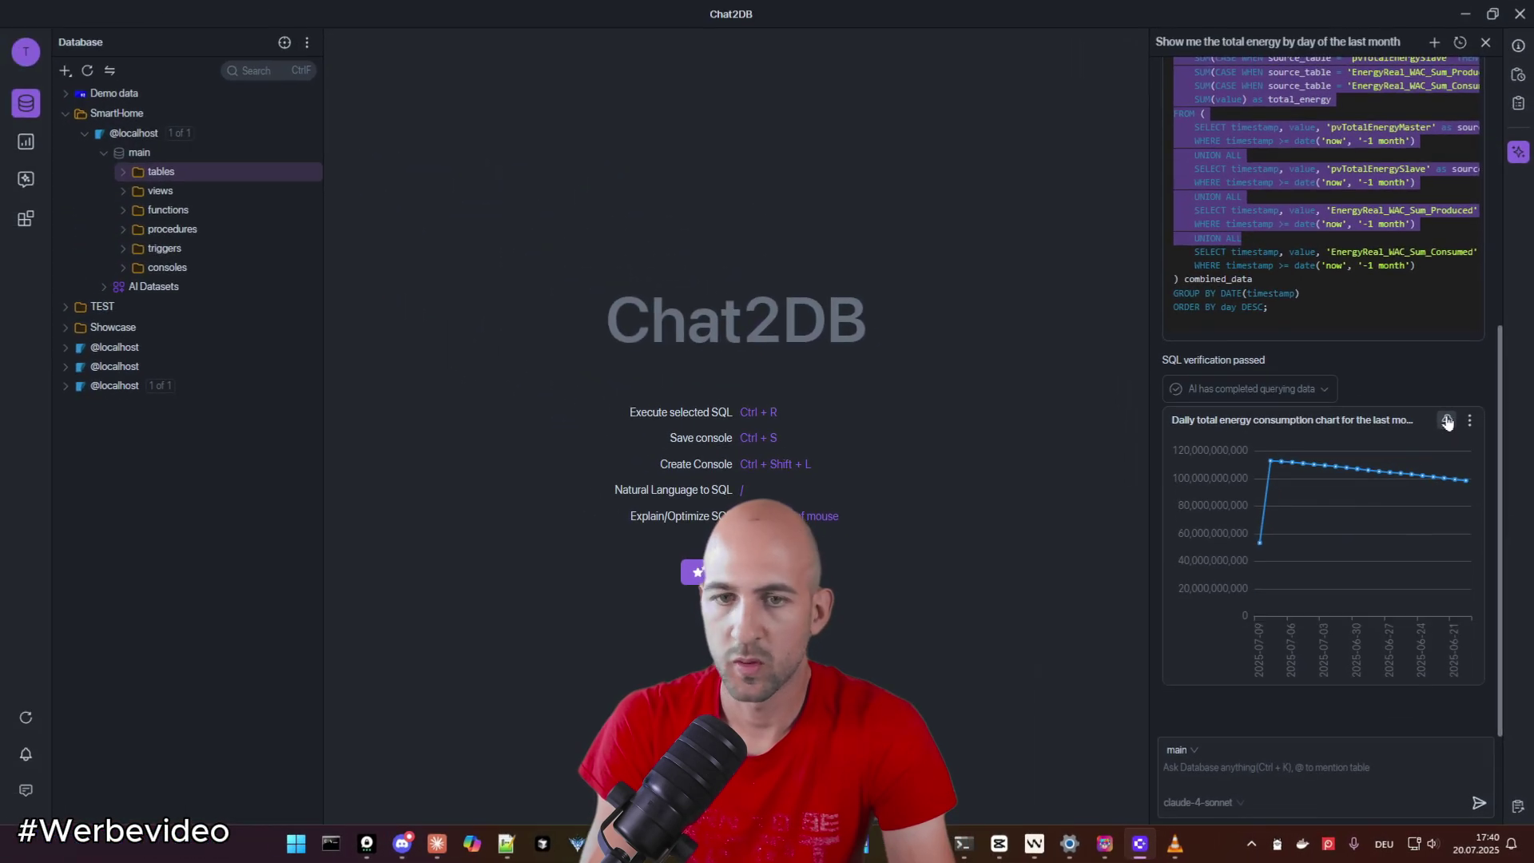
Pin the generated daily total energy consumption chart to the SmartHome dashboard
left_click(1447, 420)
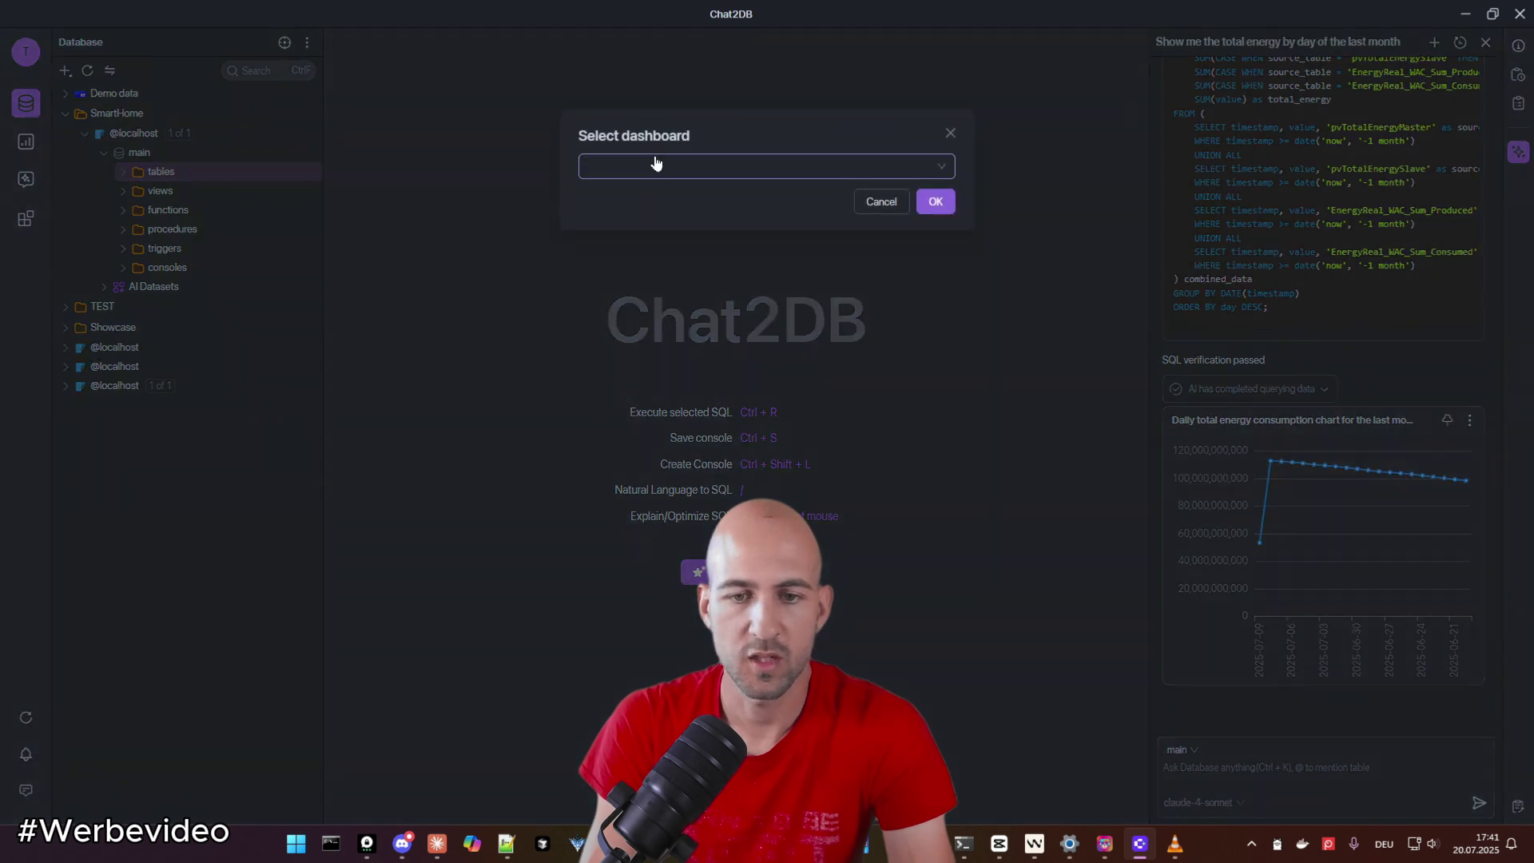
left_click(656, 163)
left_click(630, 226)
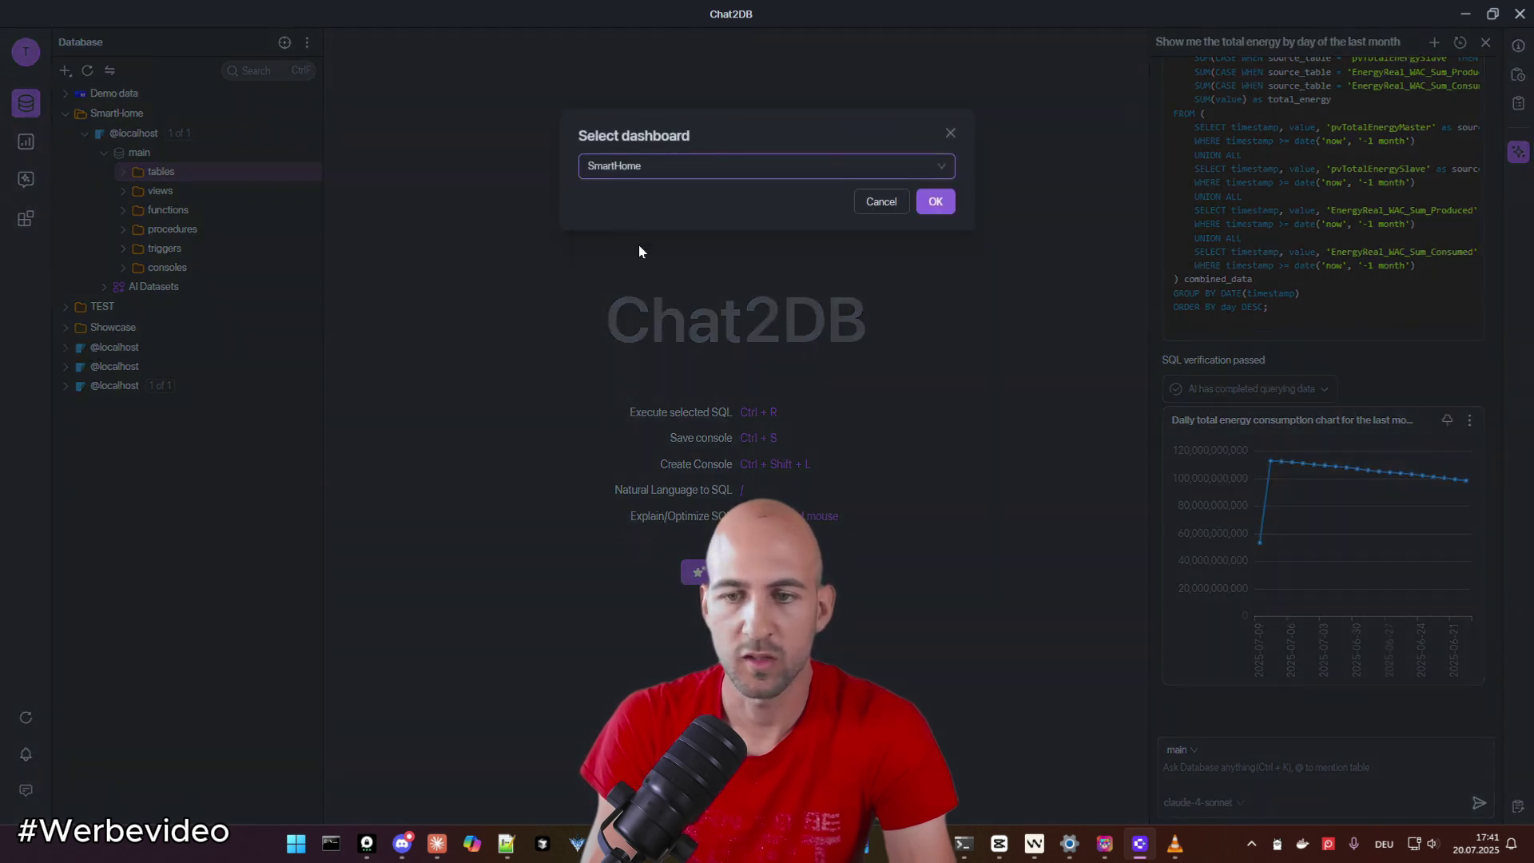
left_click(936, 206)
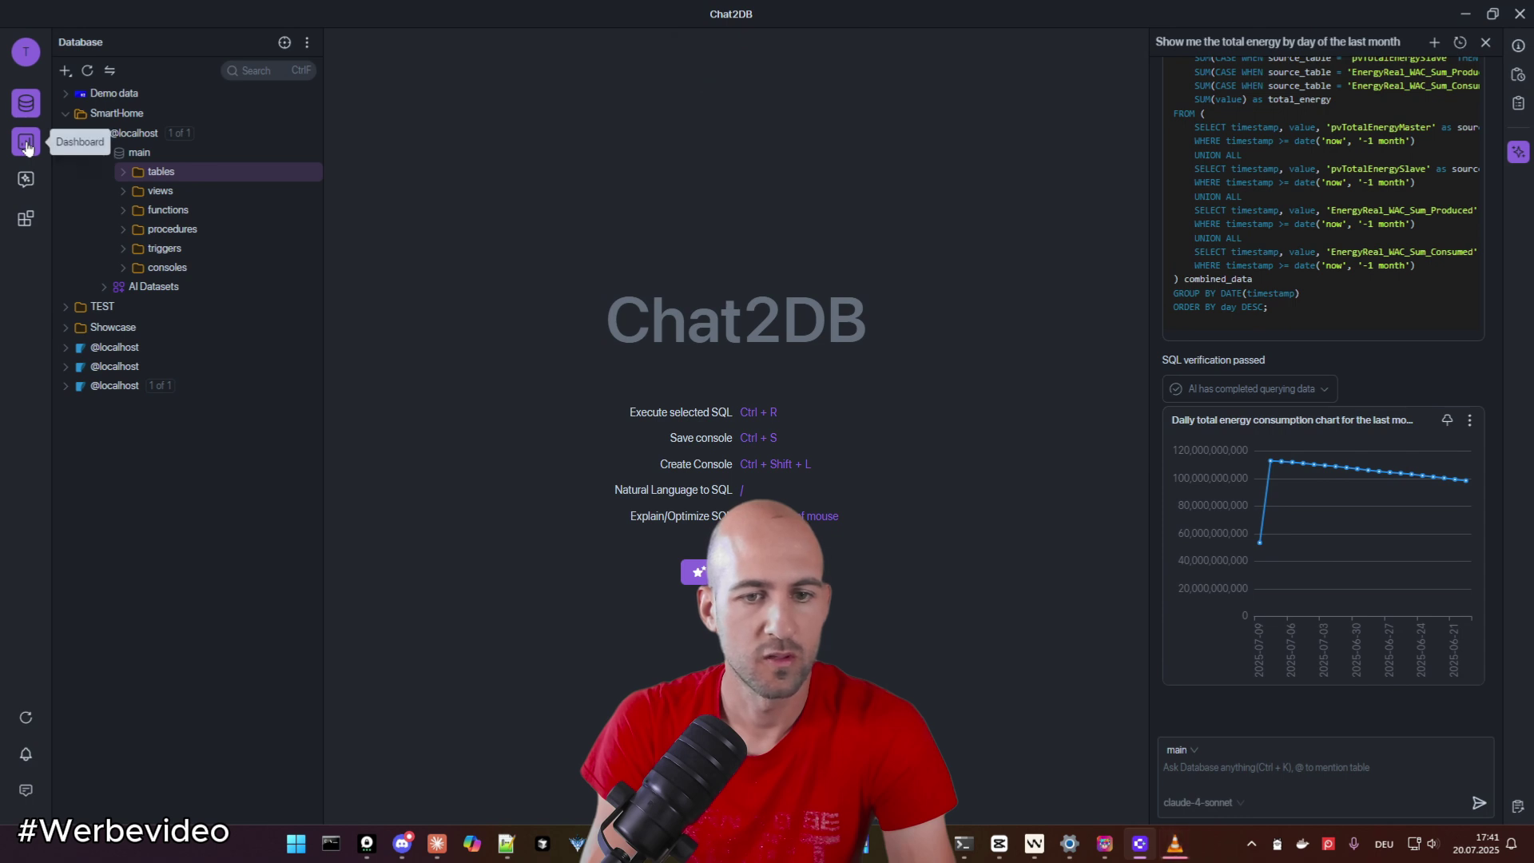
Open the SmartHome dashboard and move the daily energy line chart beside the bar chart in the upper row
left_click(26, 144)
left_click(128, 160)
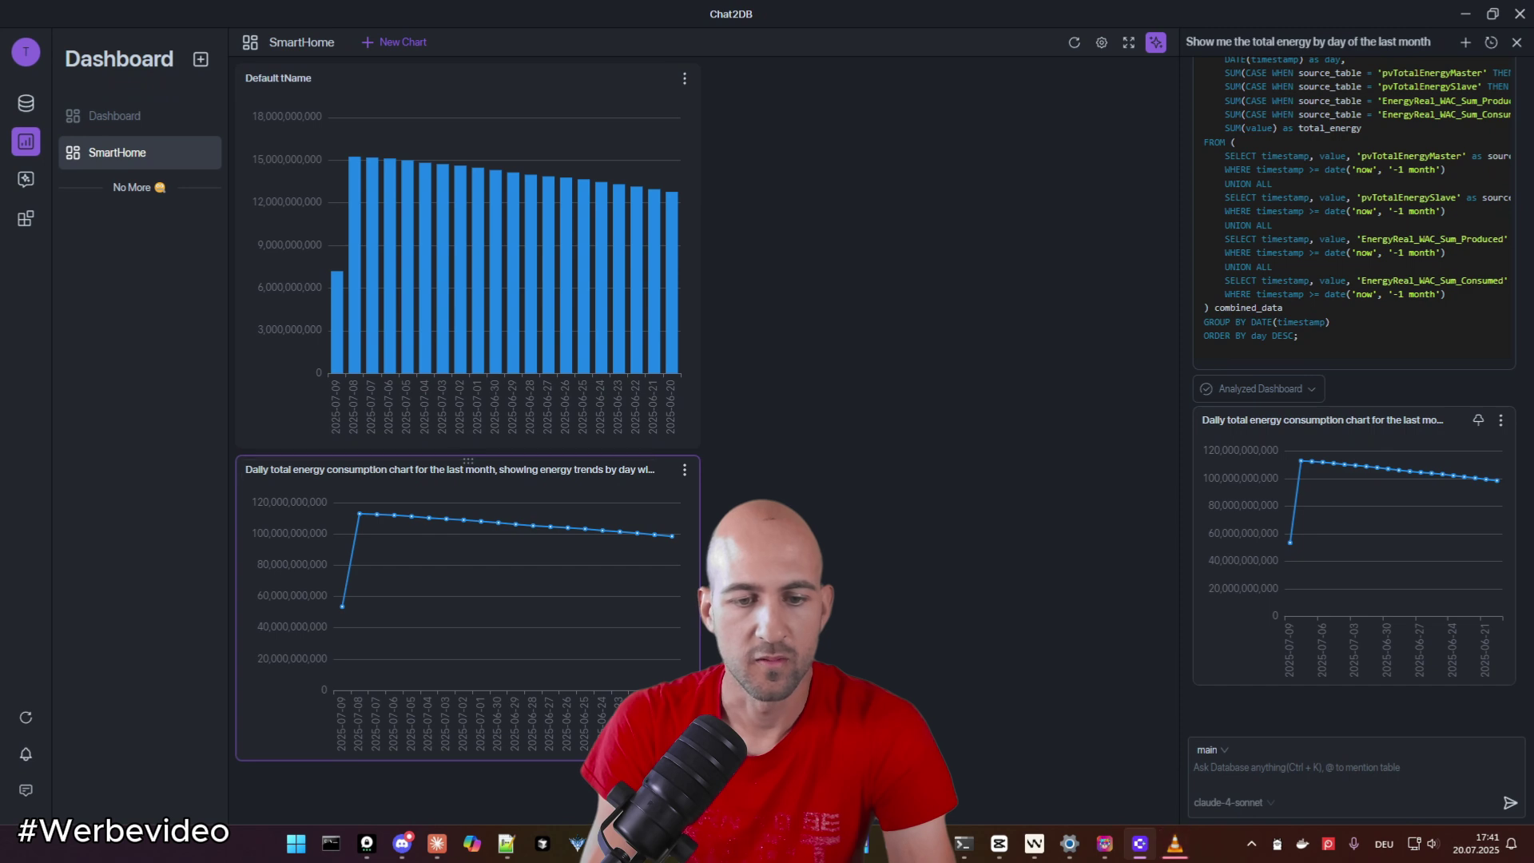
left_click_drag(463, 468, 918, 125)
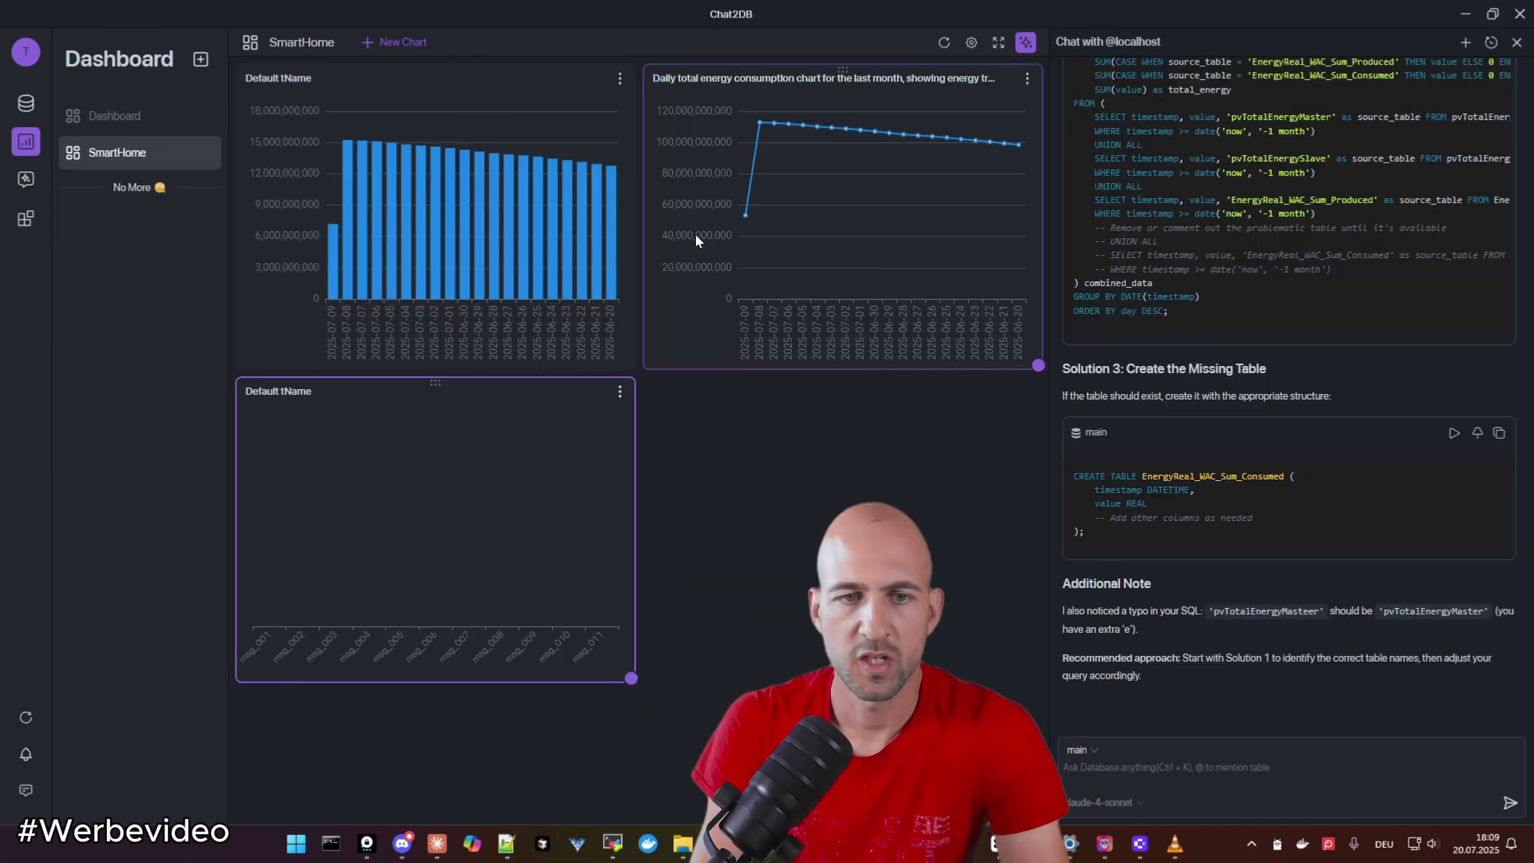
left_click(410, 48)
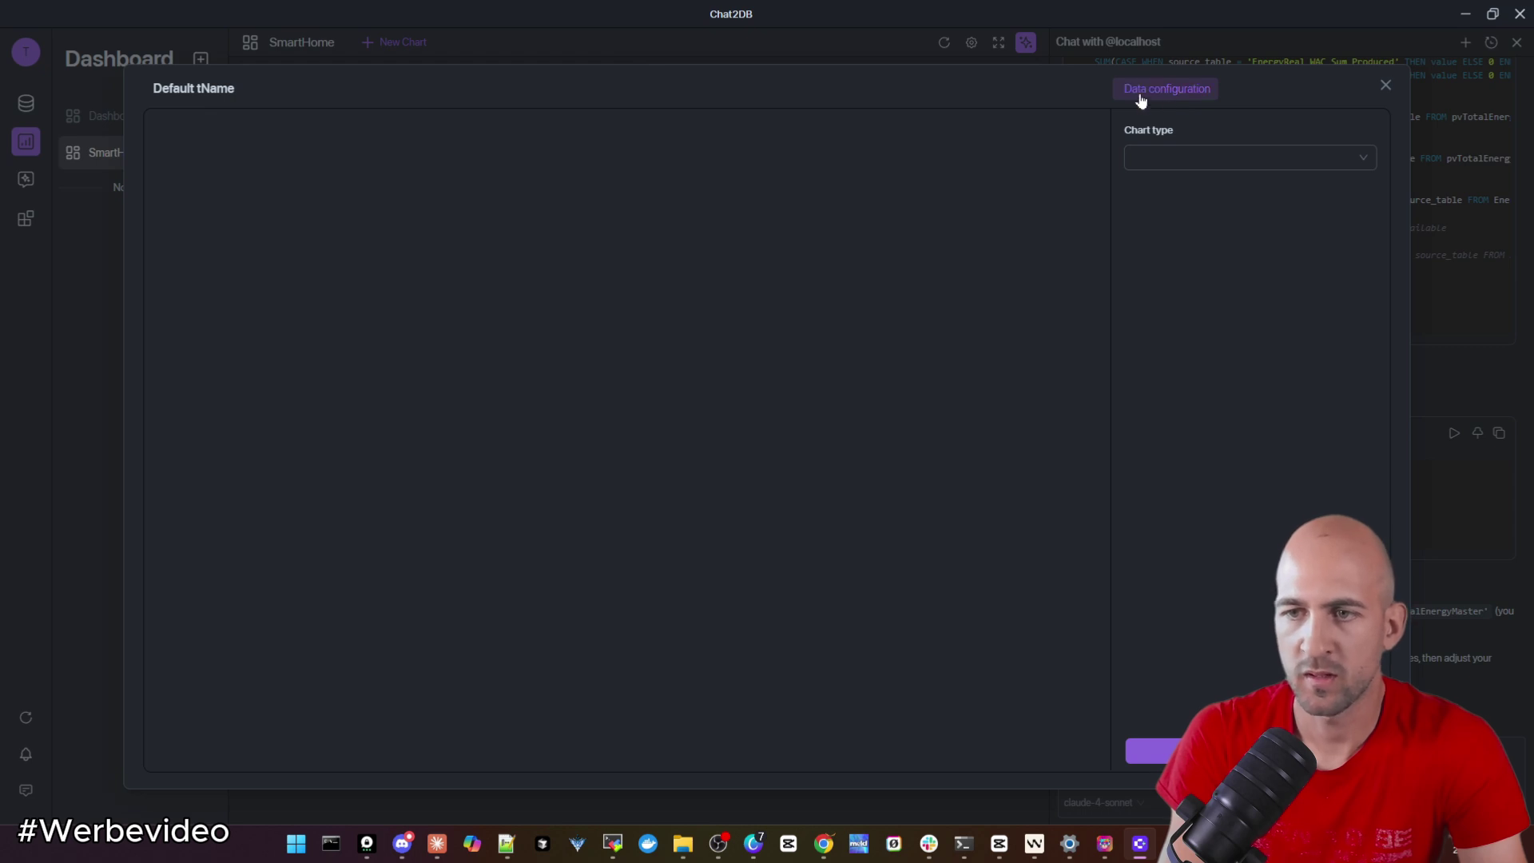
left_click(1141, 93)
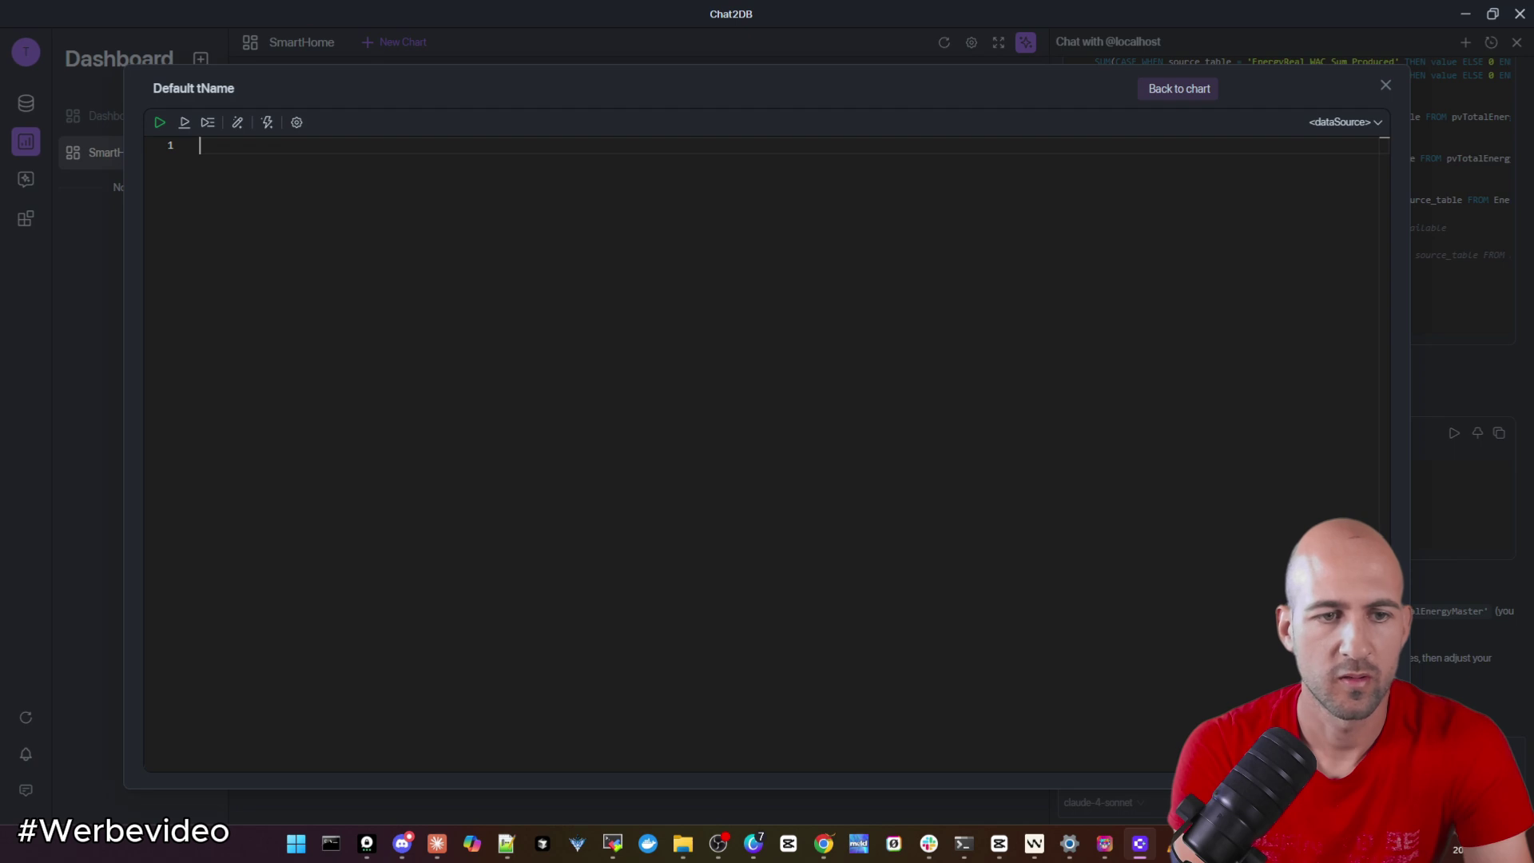
type("select *")
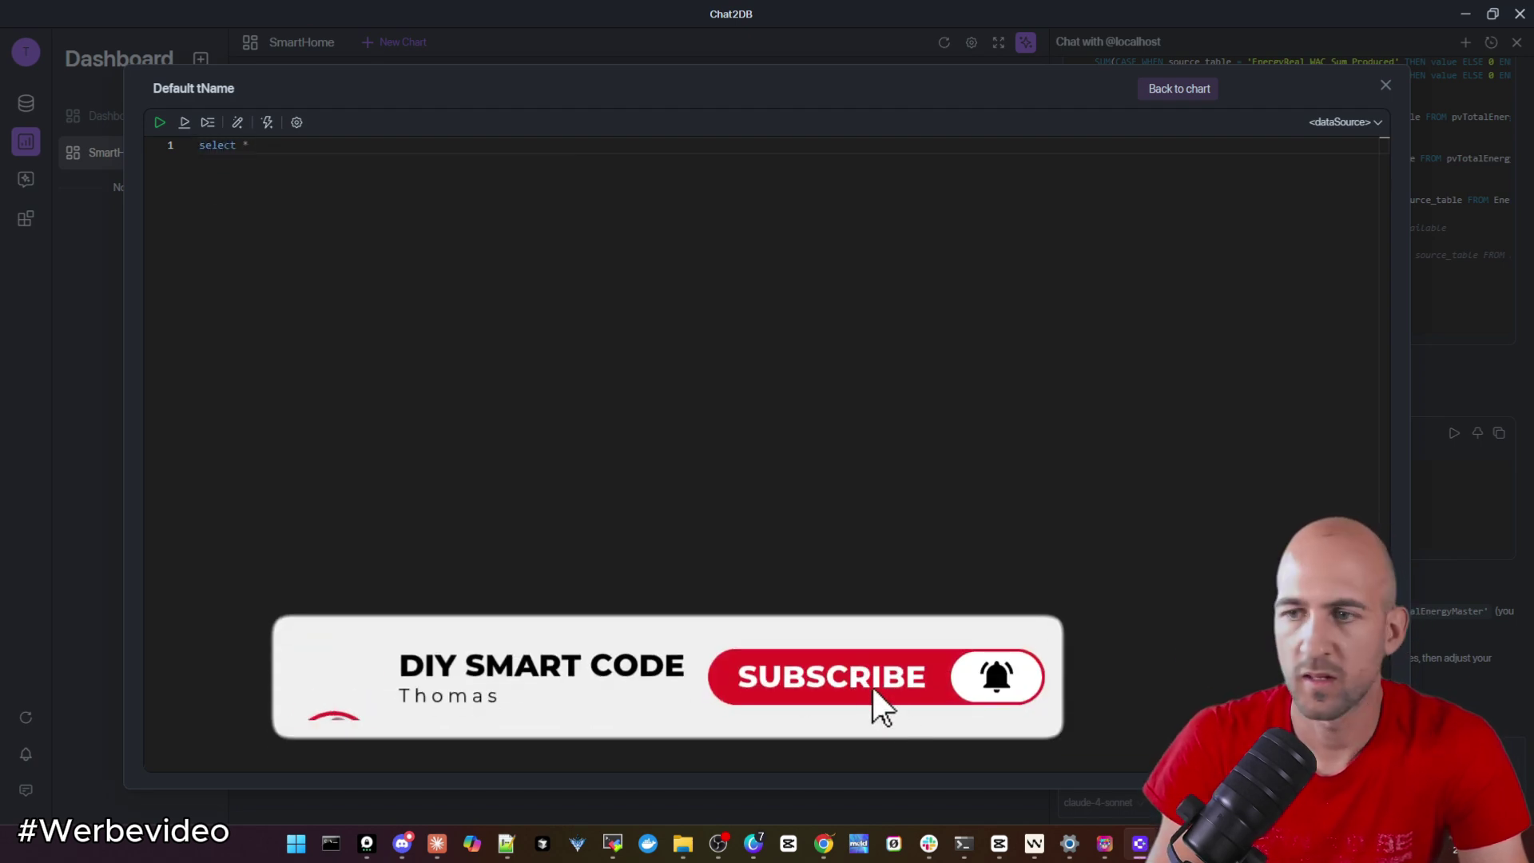
left_click(1345, 122)
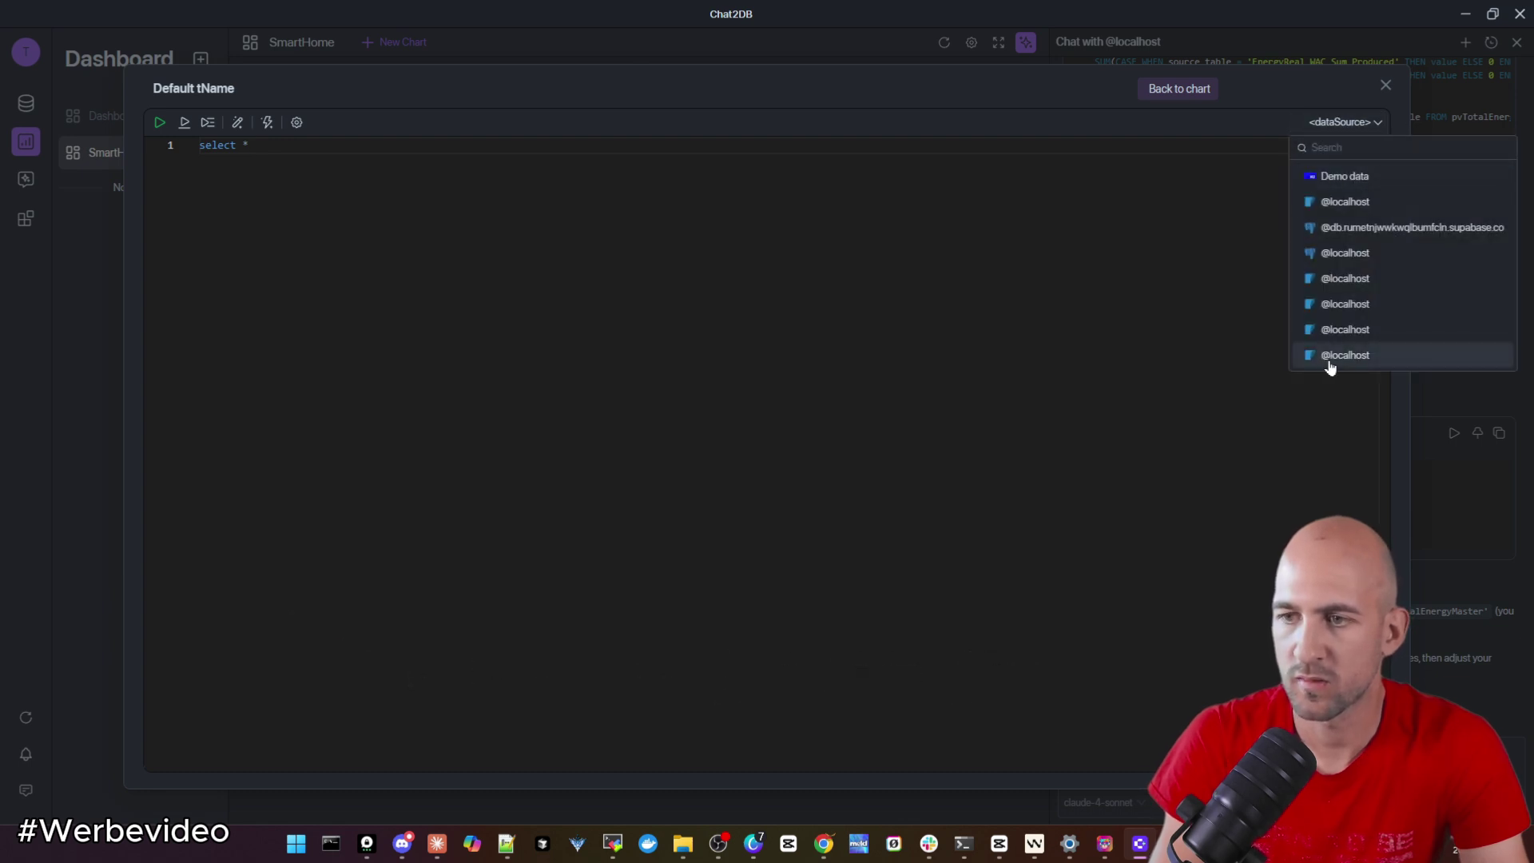
left_click(1334, 251)
left_click(1342, 123)
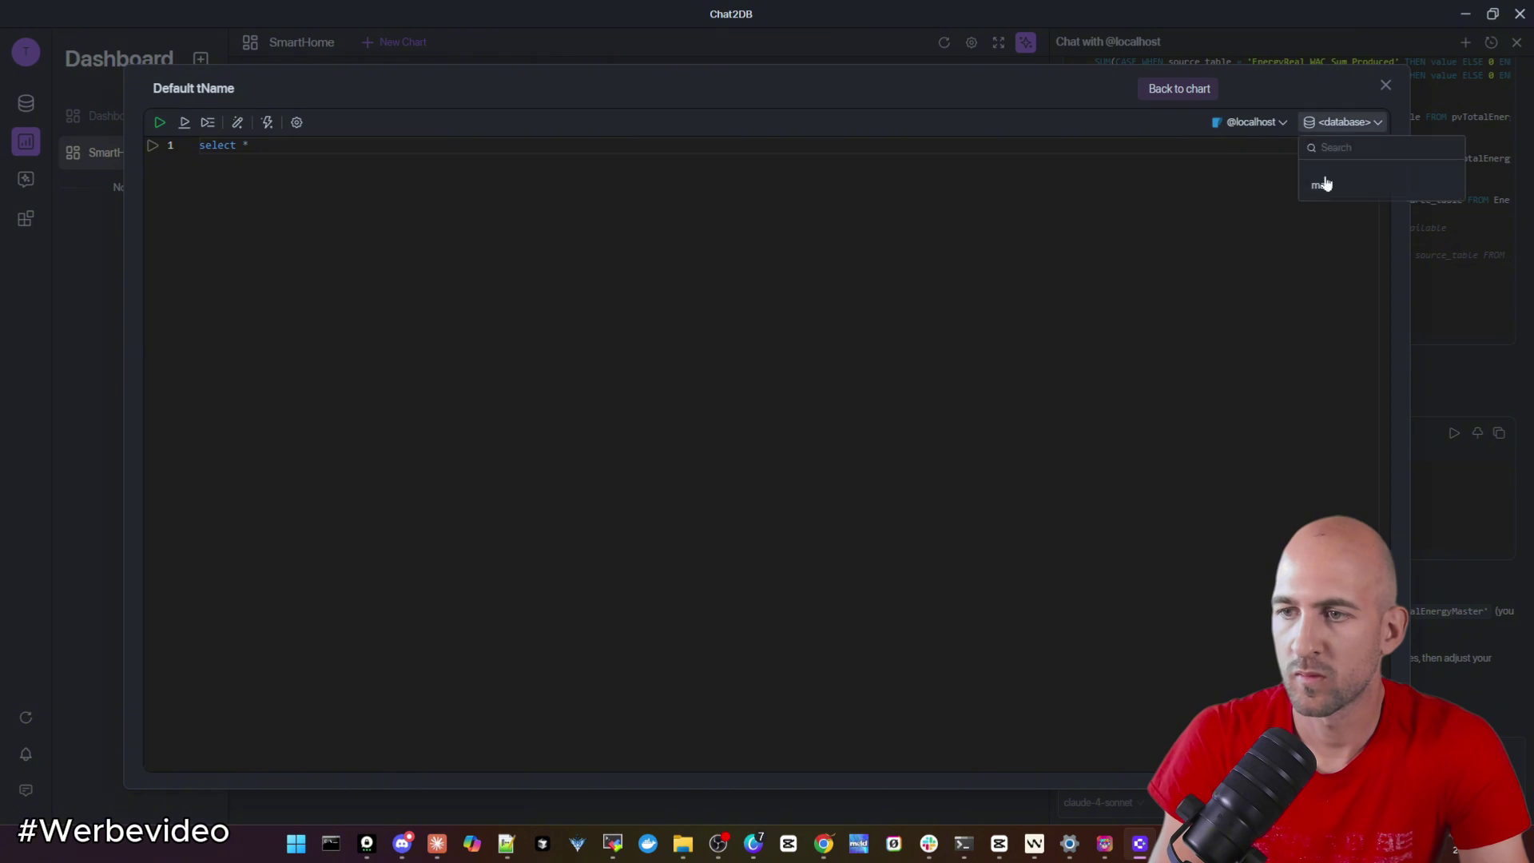
left_click(1337, 194)
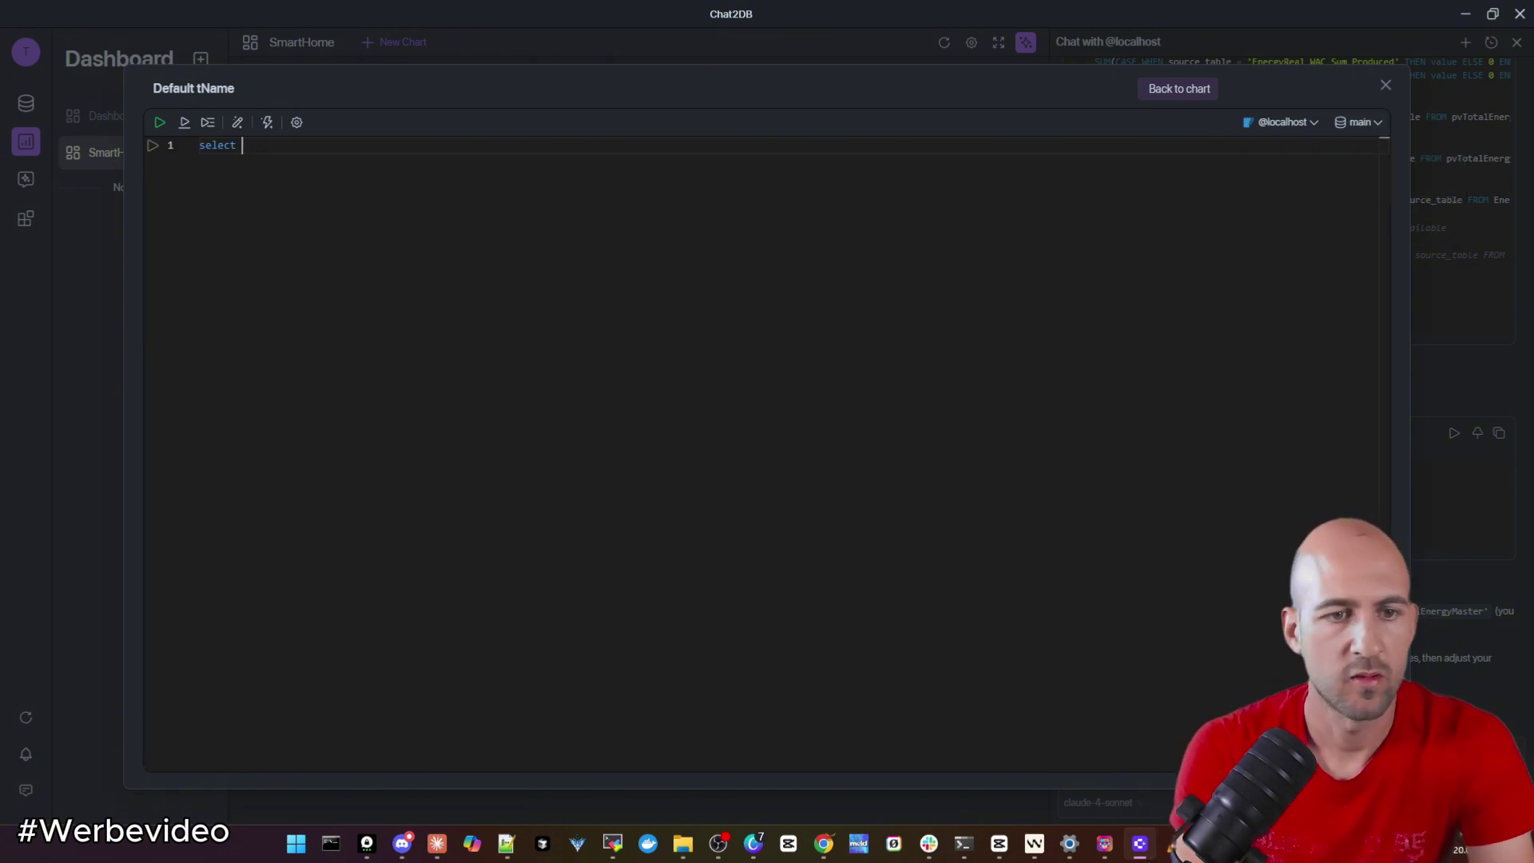
Complete the chart's query as "select * from user_feedback", run it and look through the returned rows
type("from")
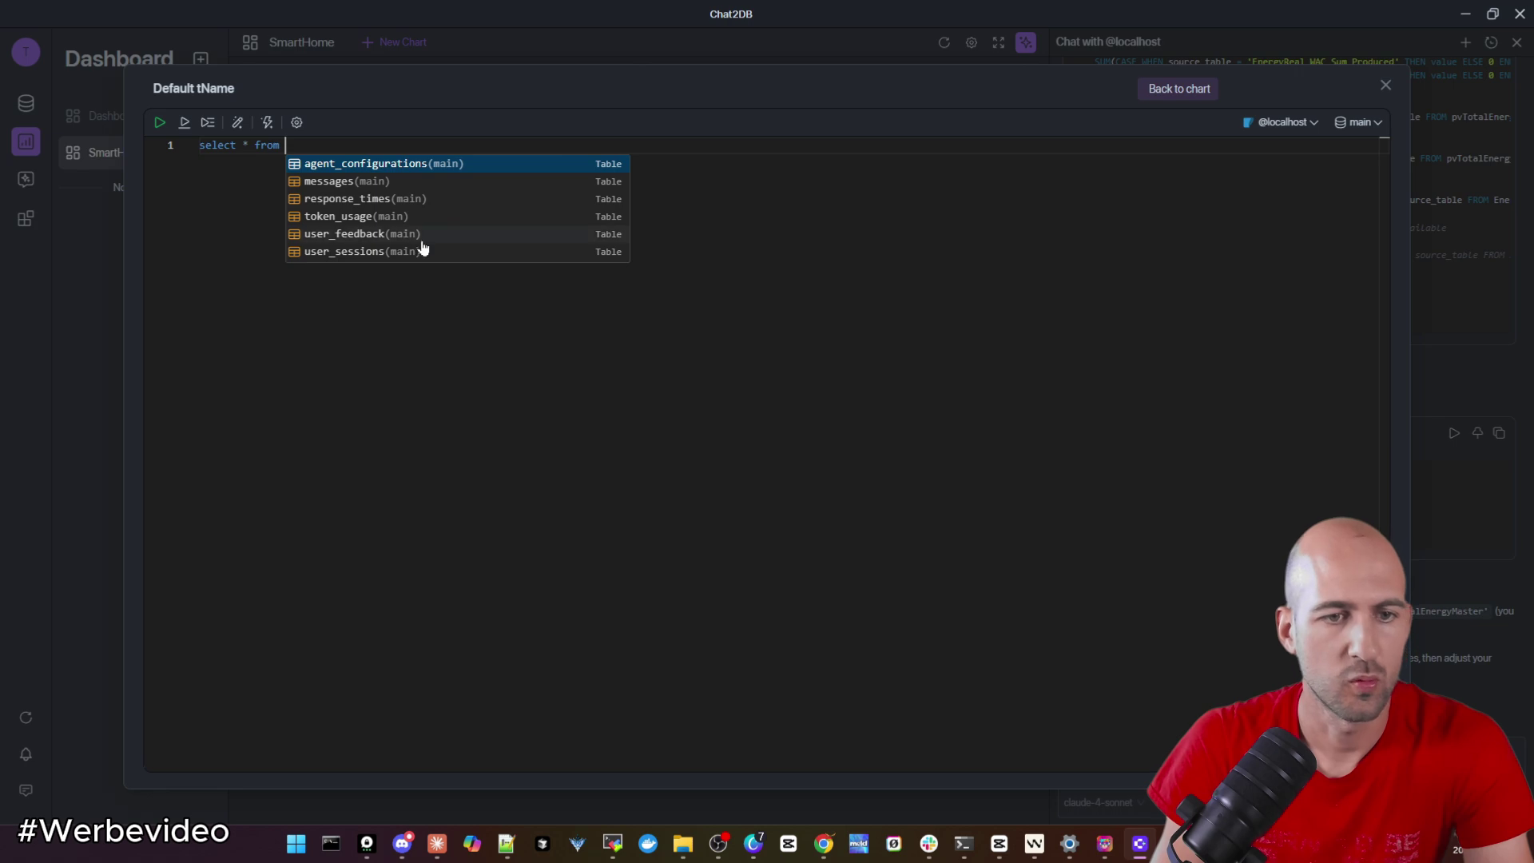
left_click(389, 237)
left_click(159, 122)
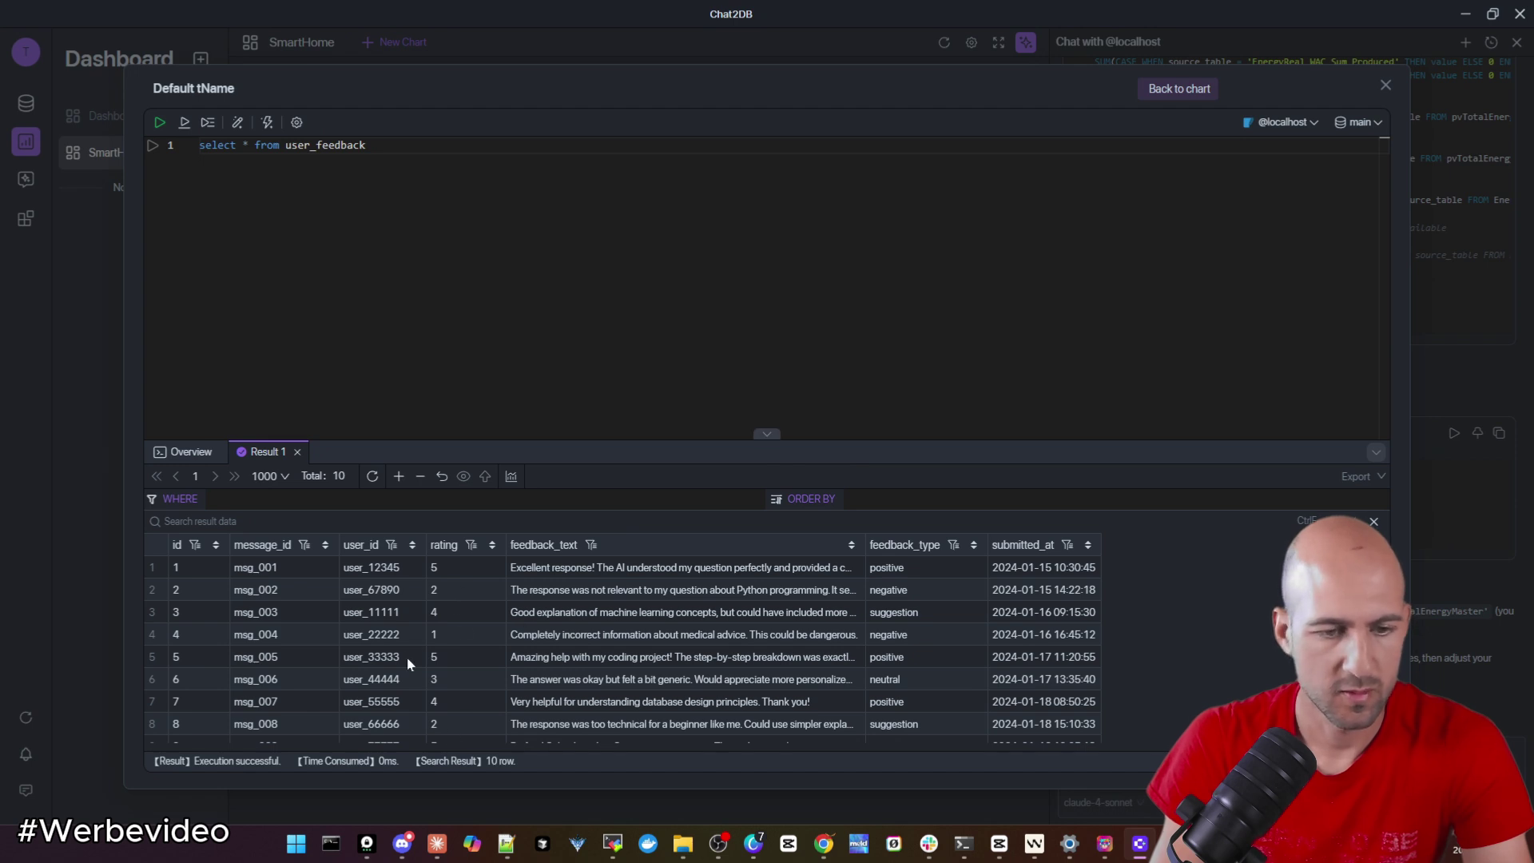
scroll(448, 640, "down", 1)
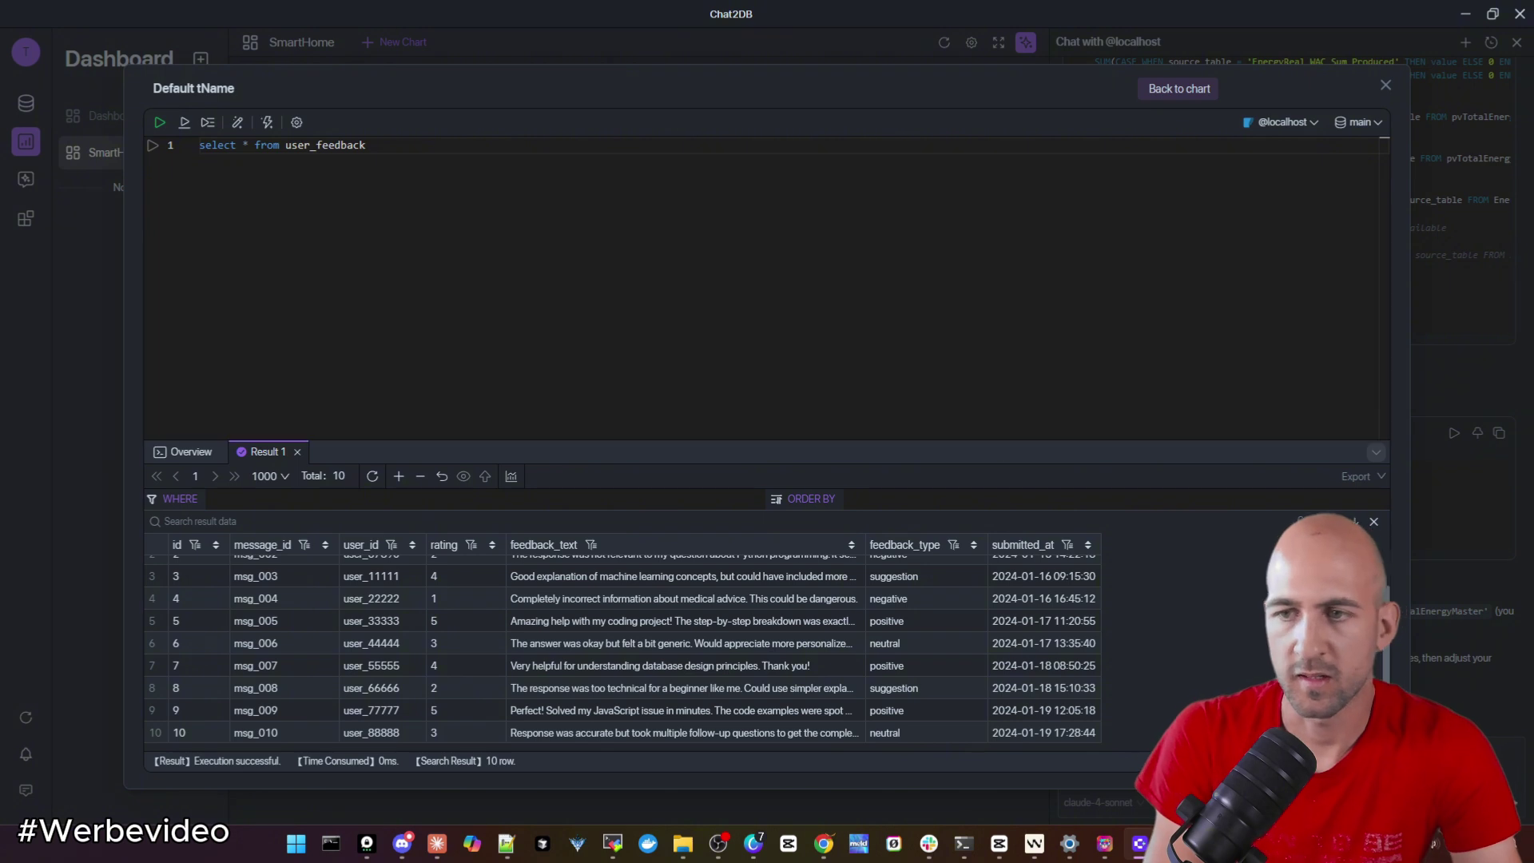
Configure the chart as Bar with horizontal axis id and abscissa axis rating, and move it beside the empty chart on the dashboard
left_click(1181, 89)
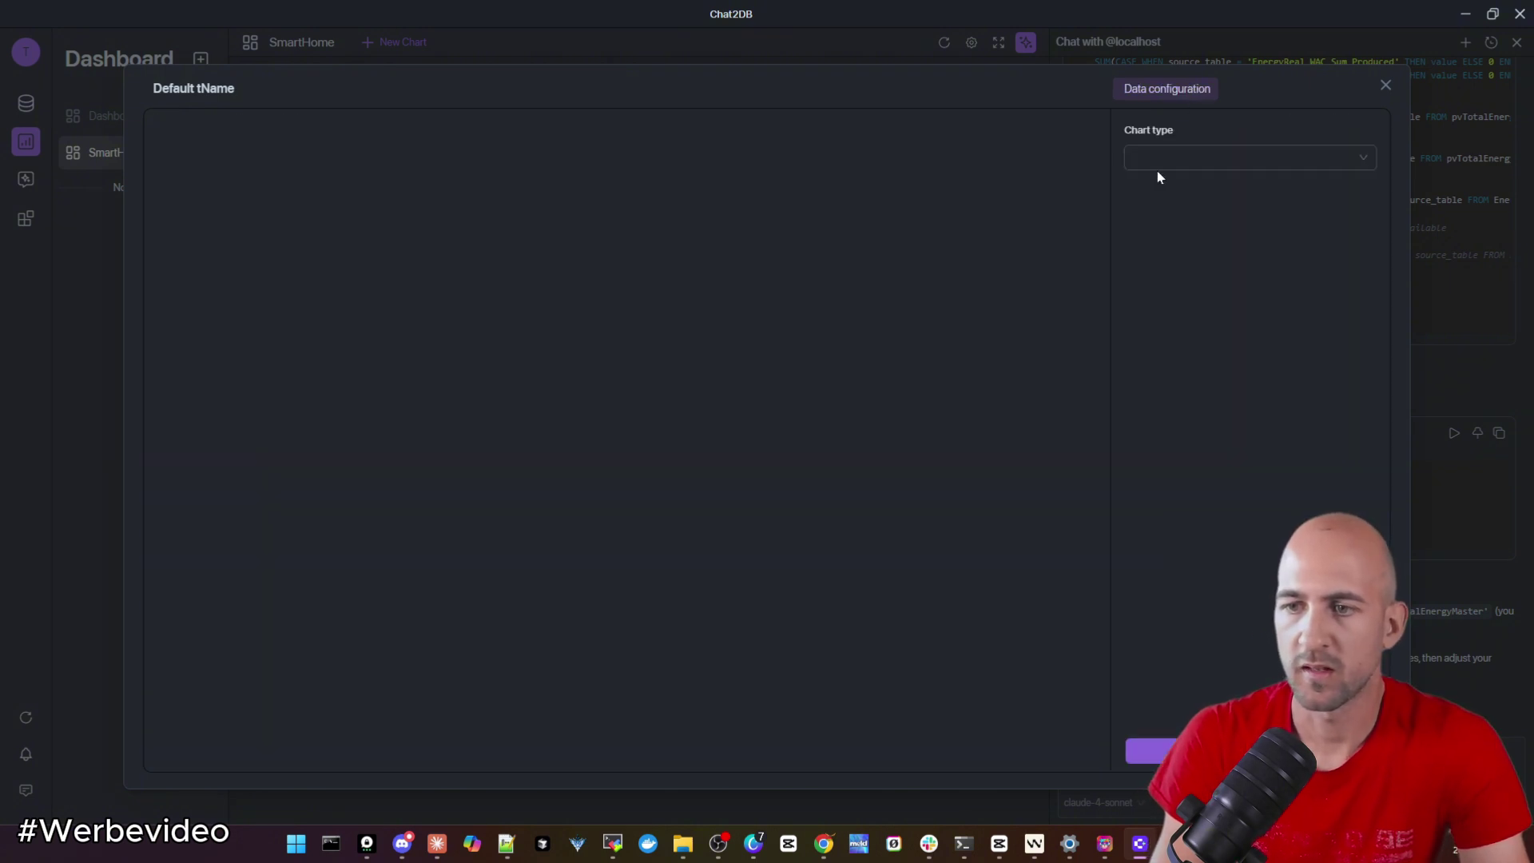
left_click(1180, 159)
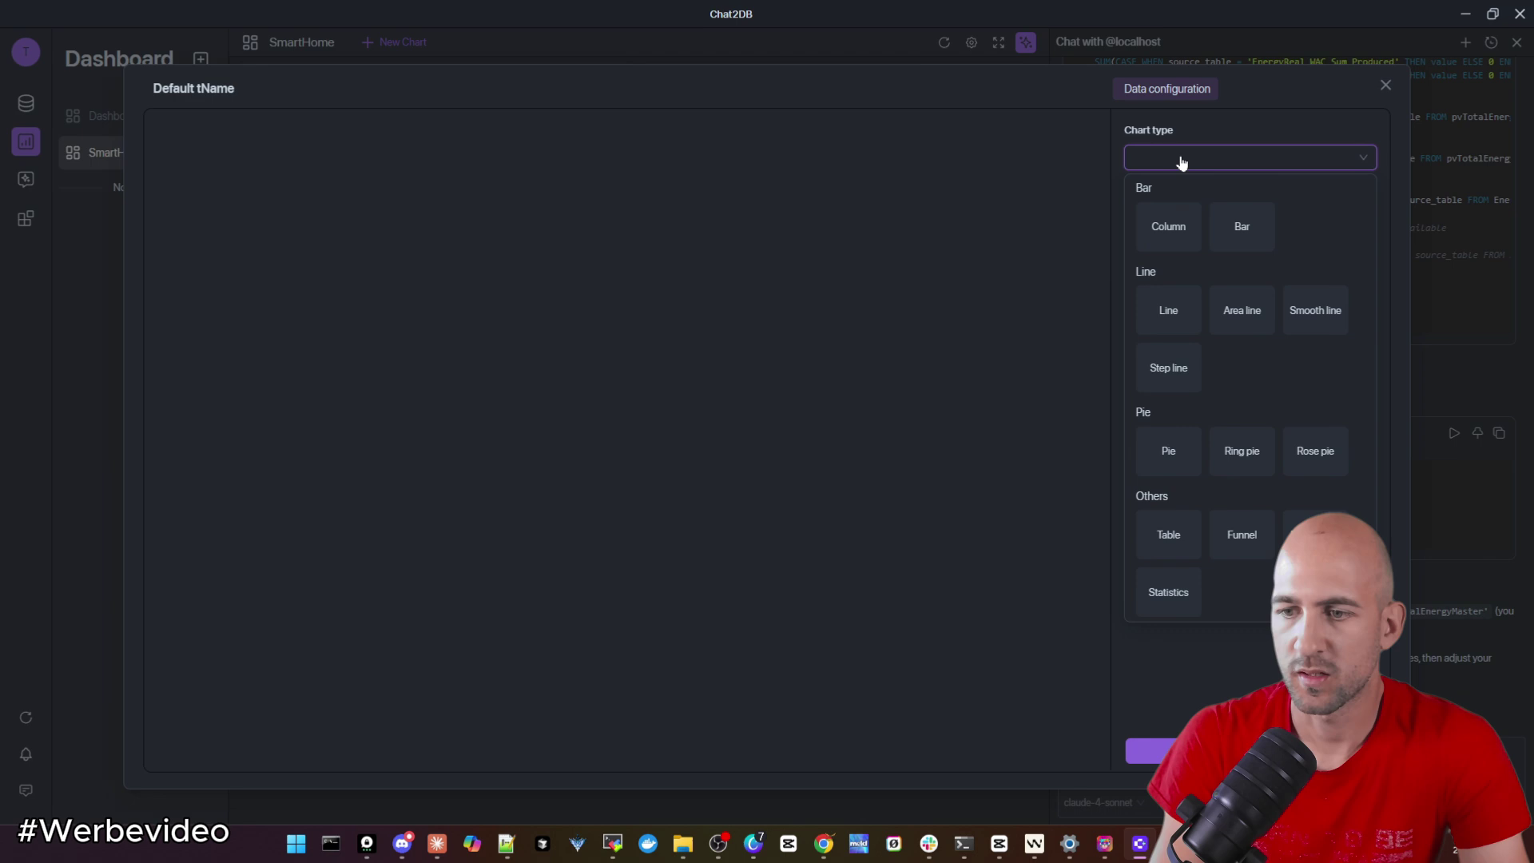
left_click(1241, 224)
left_click(1171, 220)
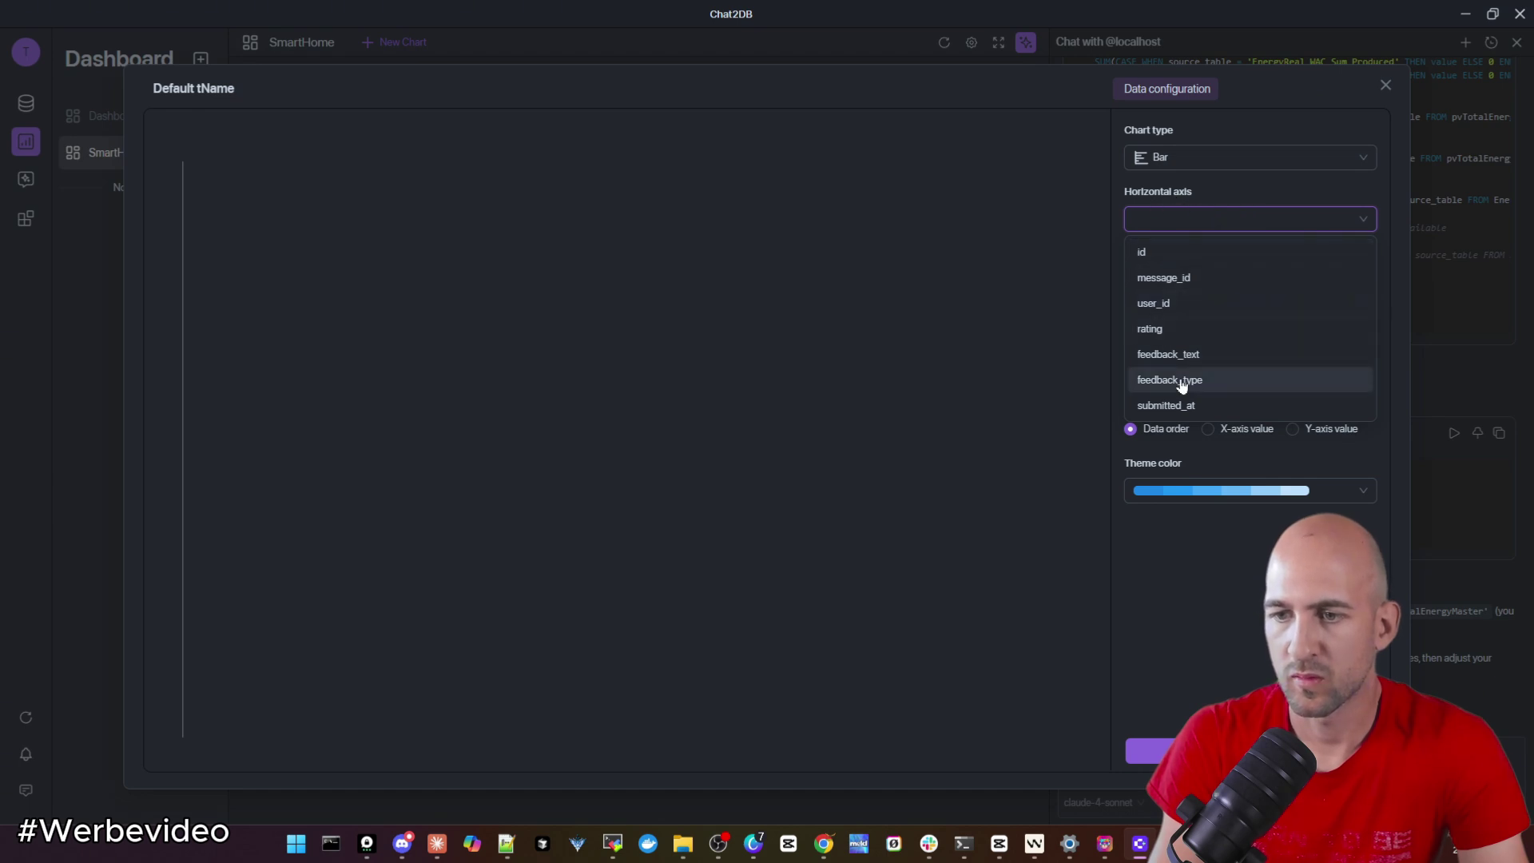
left_click(1150, 254)
left_click(1189, 280)
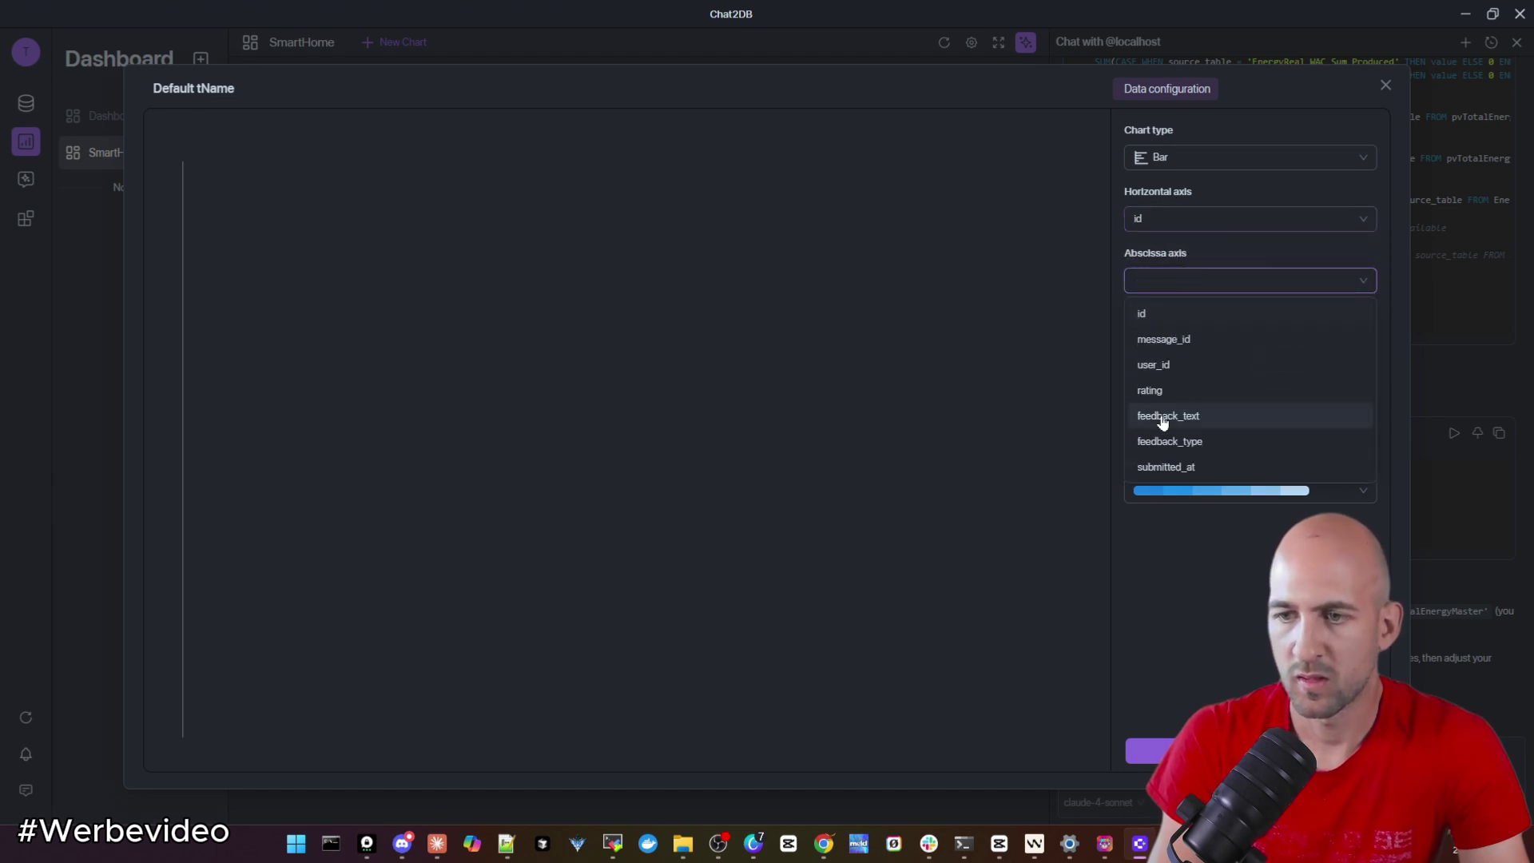
left_click(1166, 393)
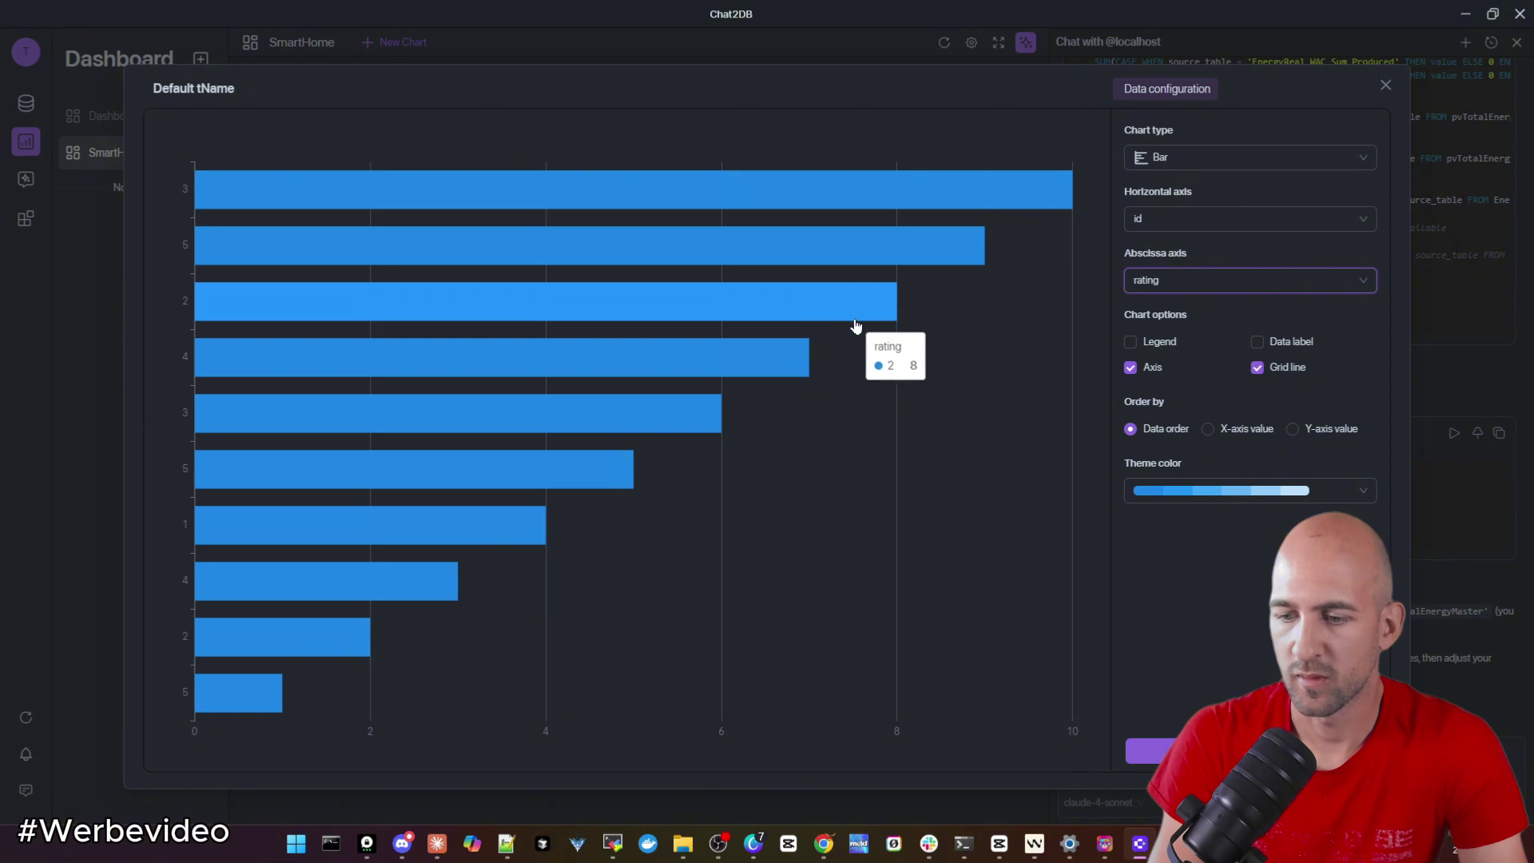
key("Escape")
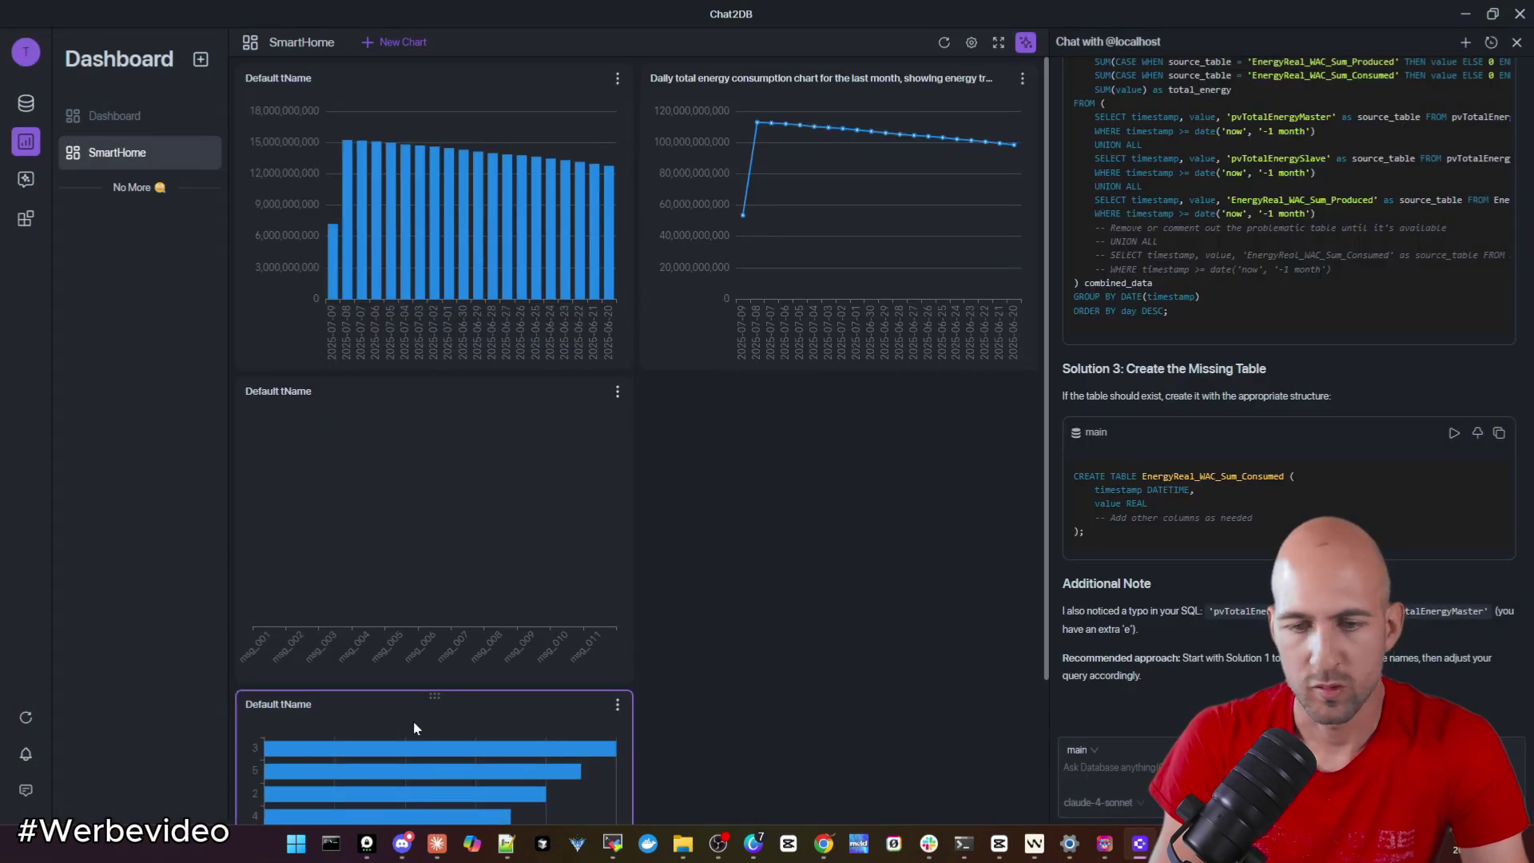
left_click_drag(429, 700, 826, 452)
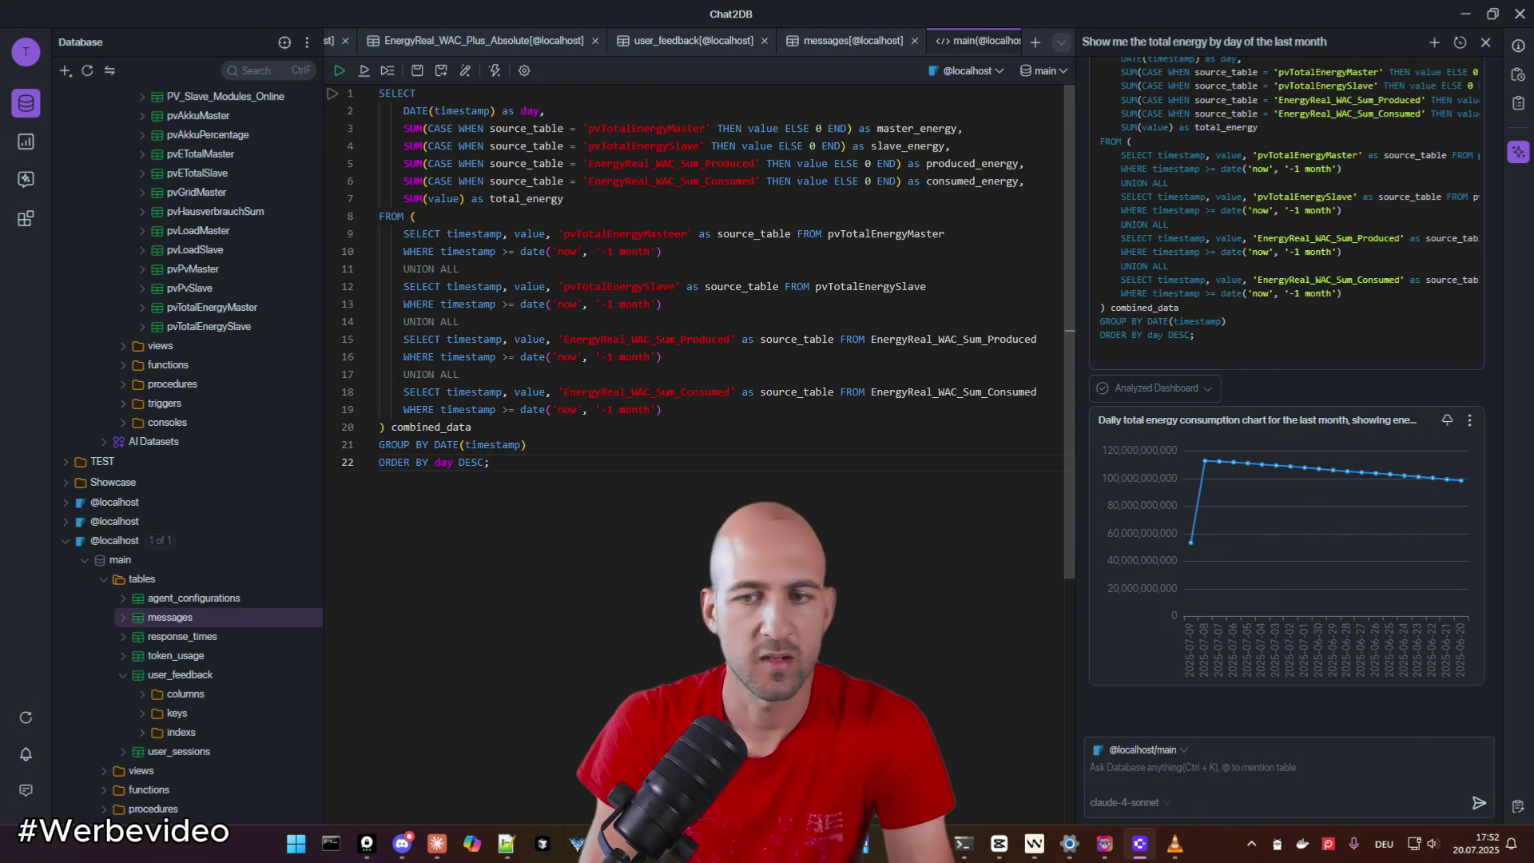
Run the daily total energy query containing 'pvTotalEnergyMasteer' and widen the Message column to read the error
scroll(1268, 133, "up", 2)
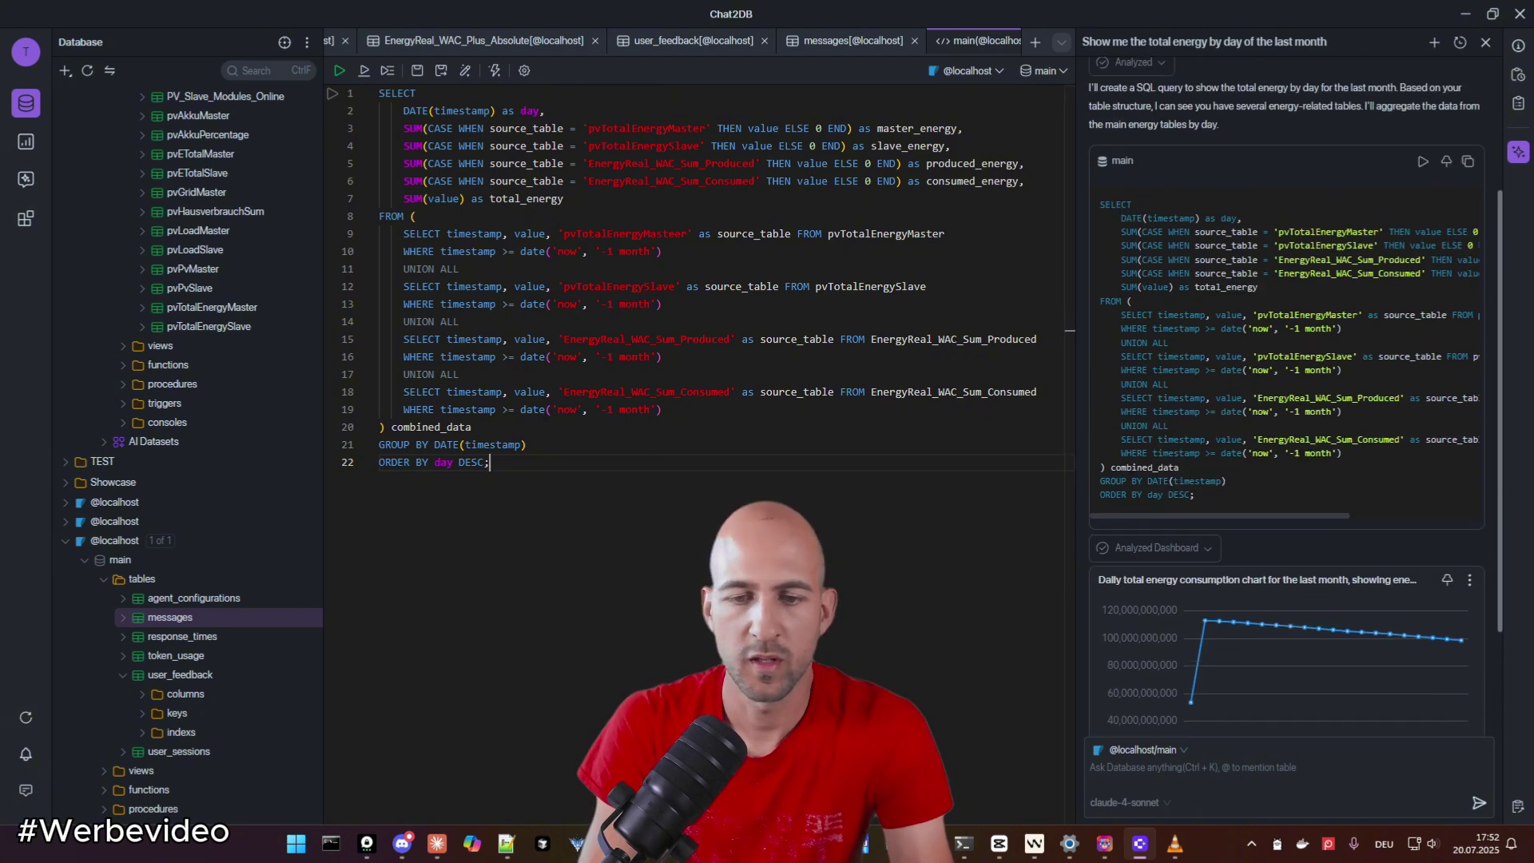
left_click_drag(1222, 245, 1220, 412)
left_click(799, 559)
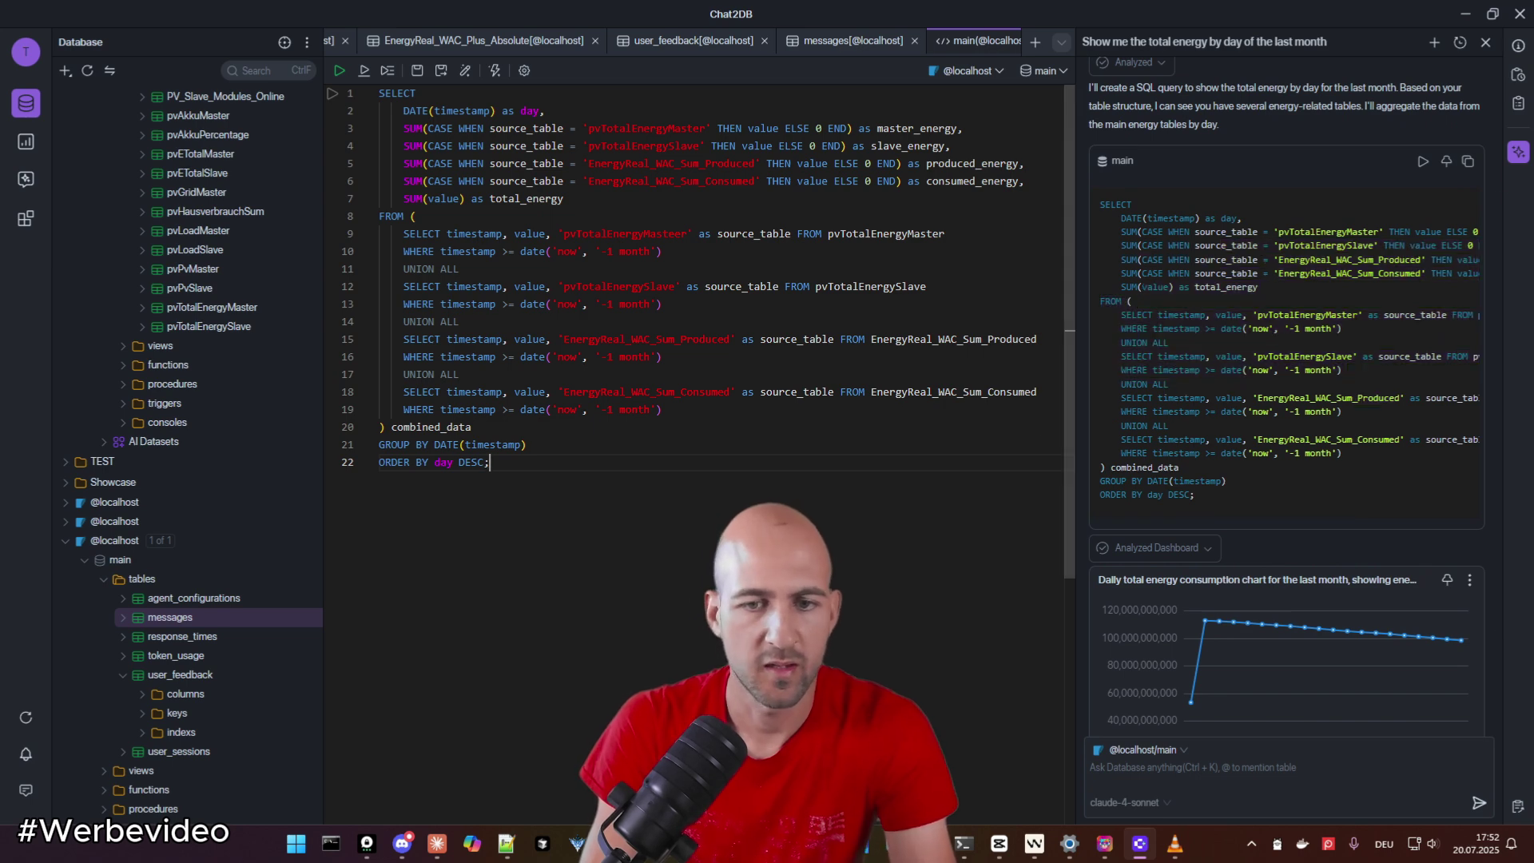
double_click(657, 233)
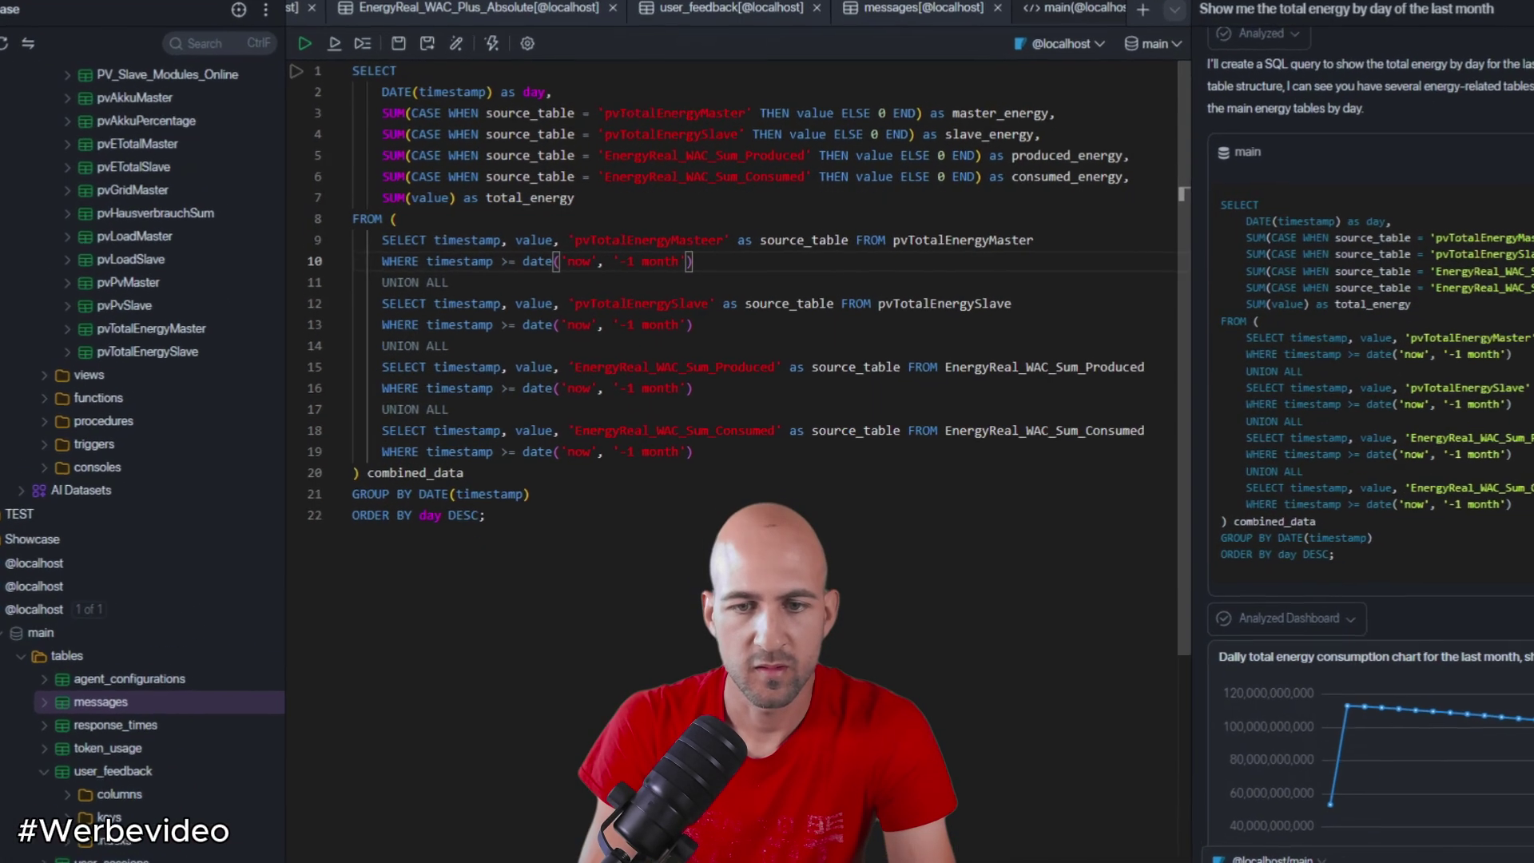
double_click(681, 233)
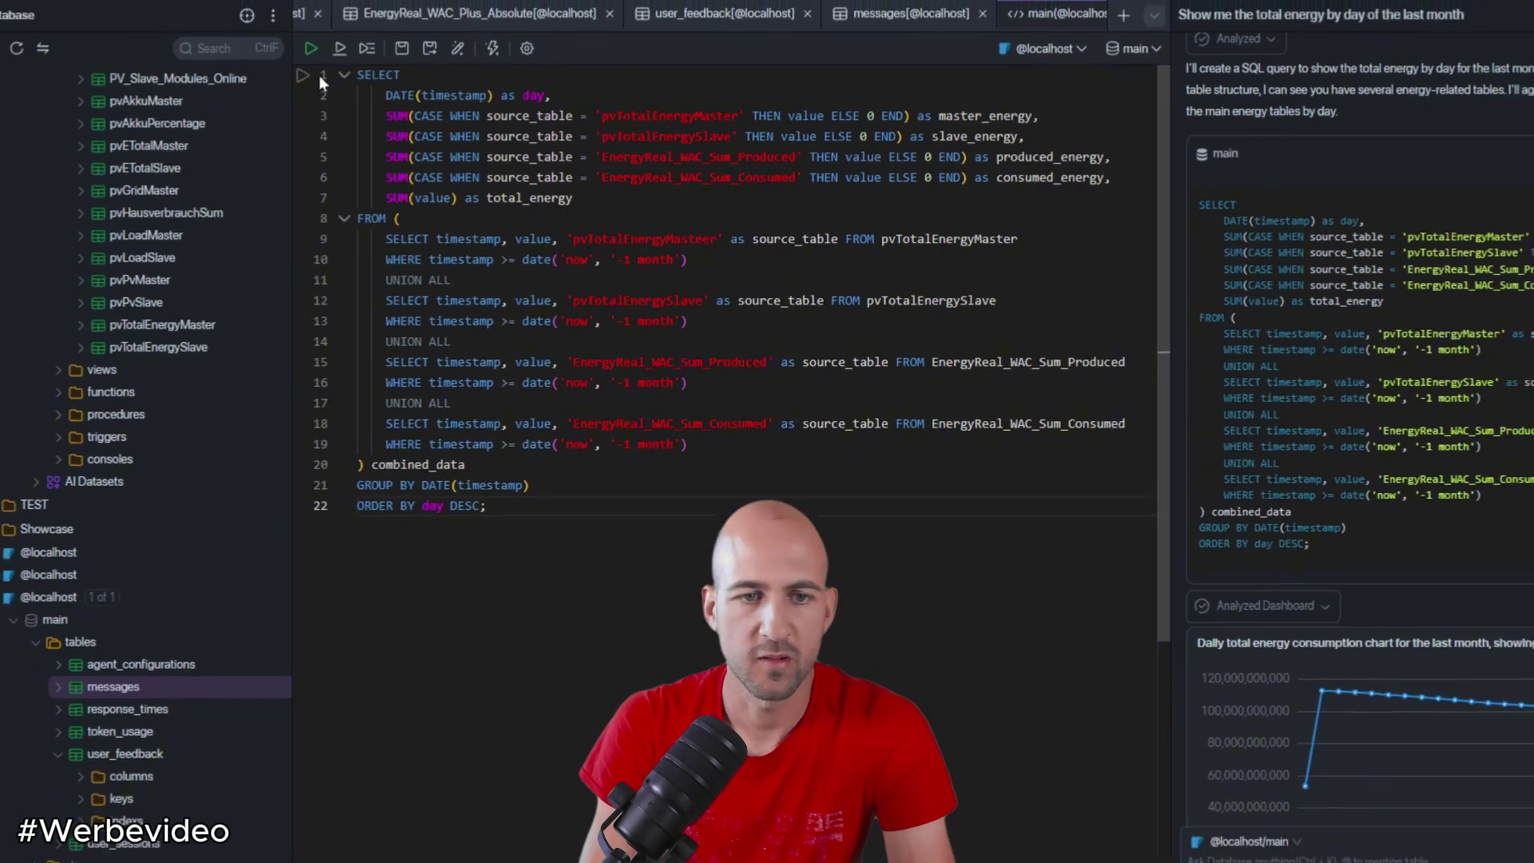
left_click(302, 75)
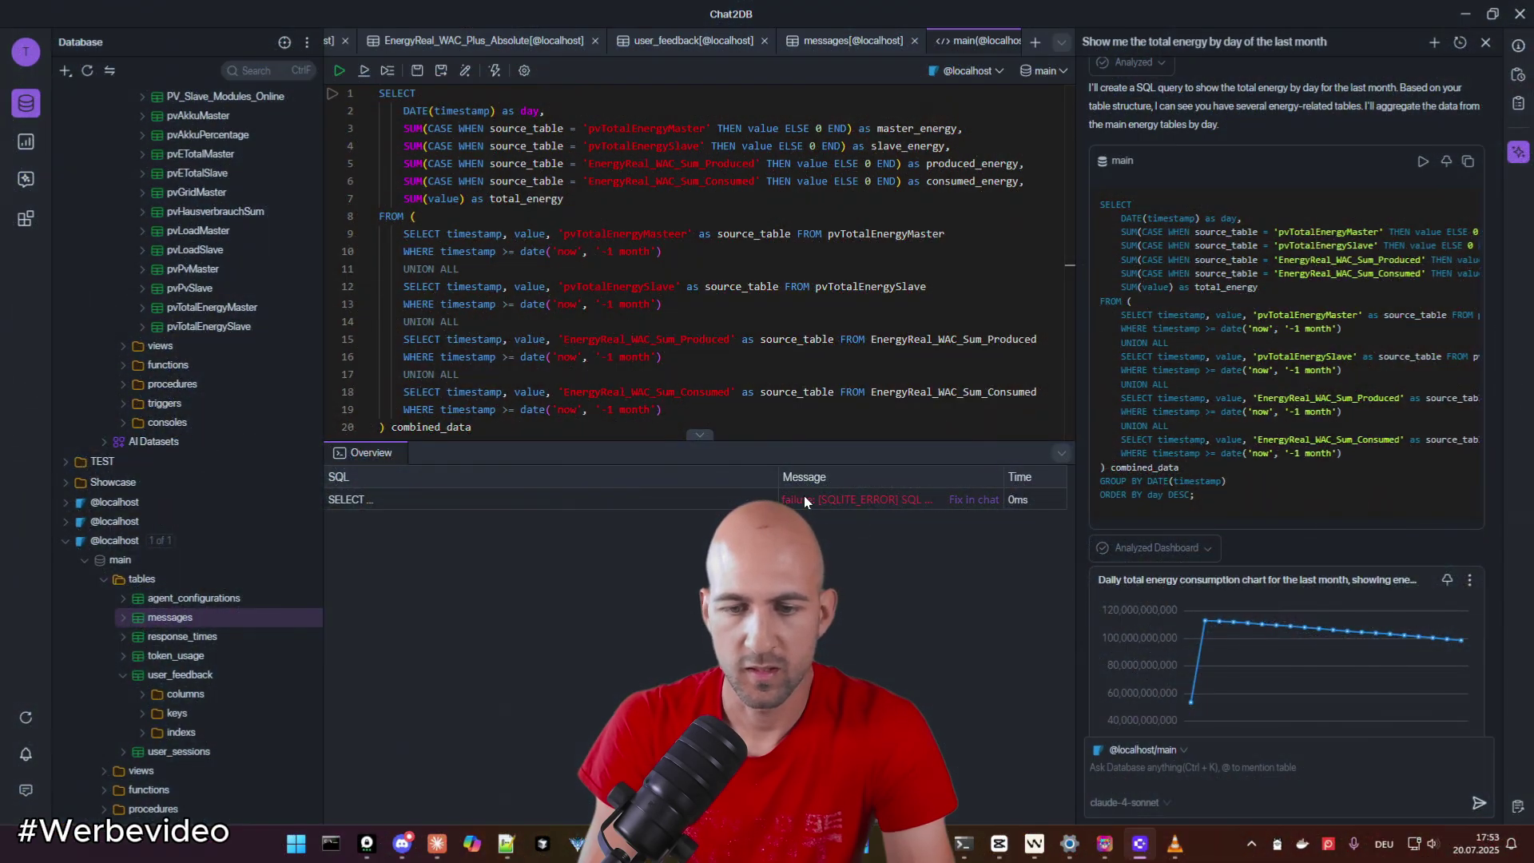
left_click_drag(781, 477, 529, 477)
left_click(895, 505)
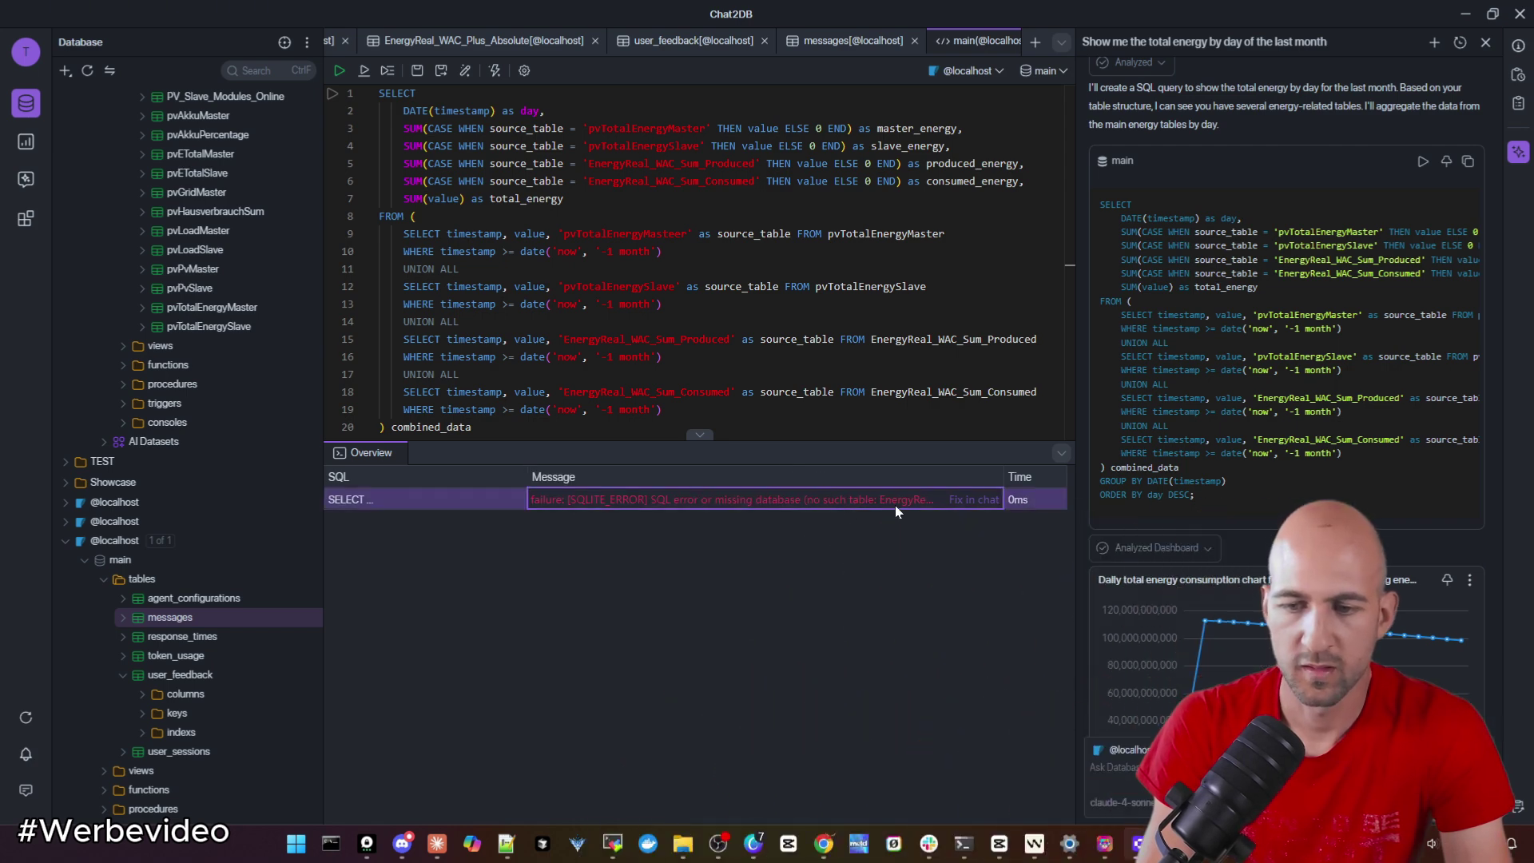
Ask the AI to fix the query error in chat and review its error analysis, three suggested solutions and additional typo note
left_click(976, 500)
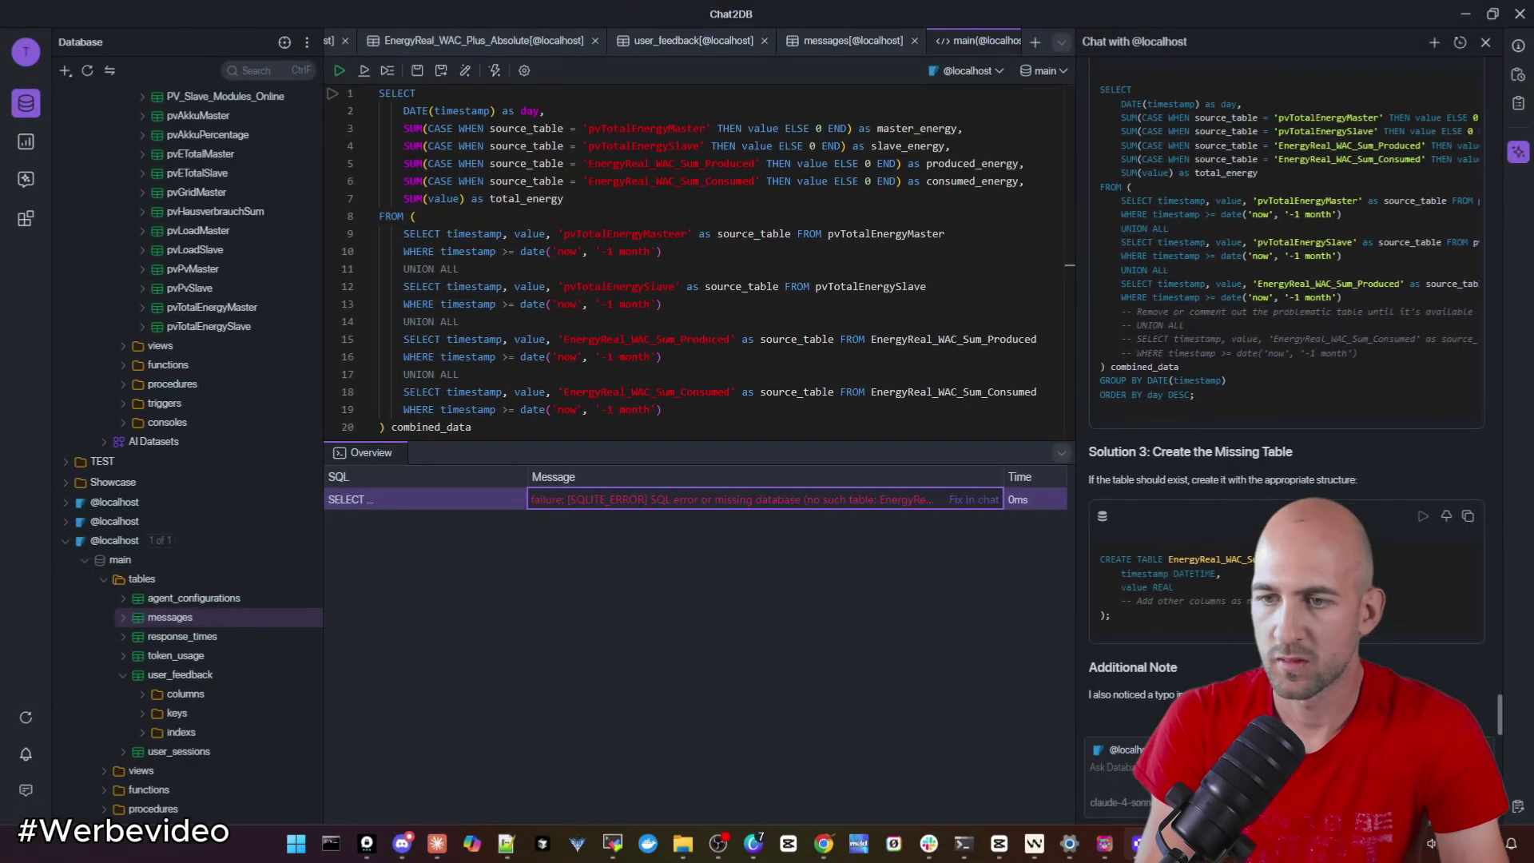
scroll(1265, 432, "up", 1)
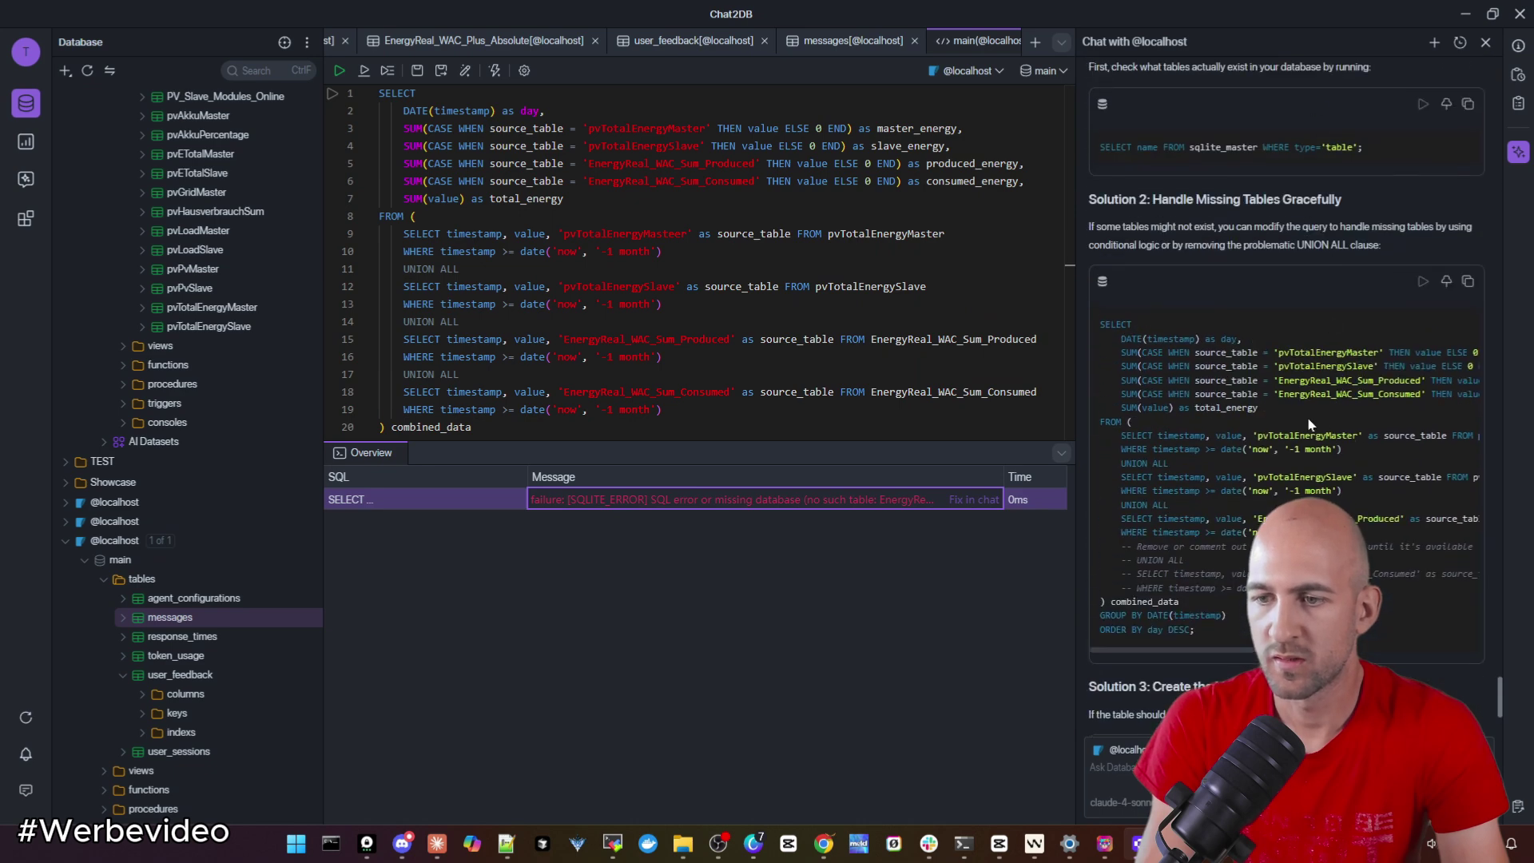
scroll(1265, 432, "up", 2)
left_click_drag(1180, 200, 1240, 200)
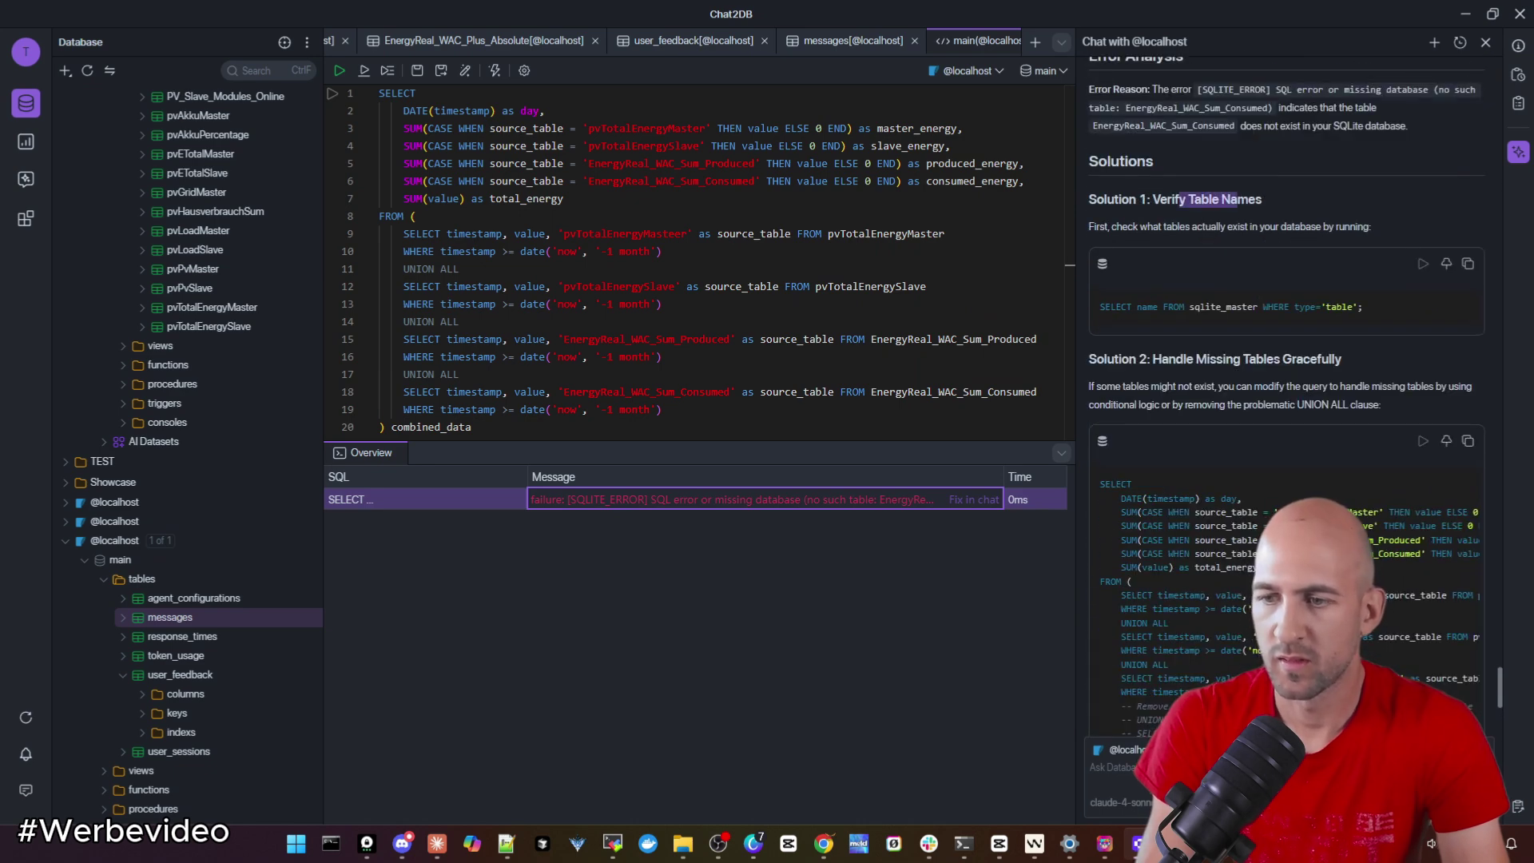
left_click_drag(1197, 358, 1343, 360)
scroll(1262, 360, "down", 3)
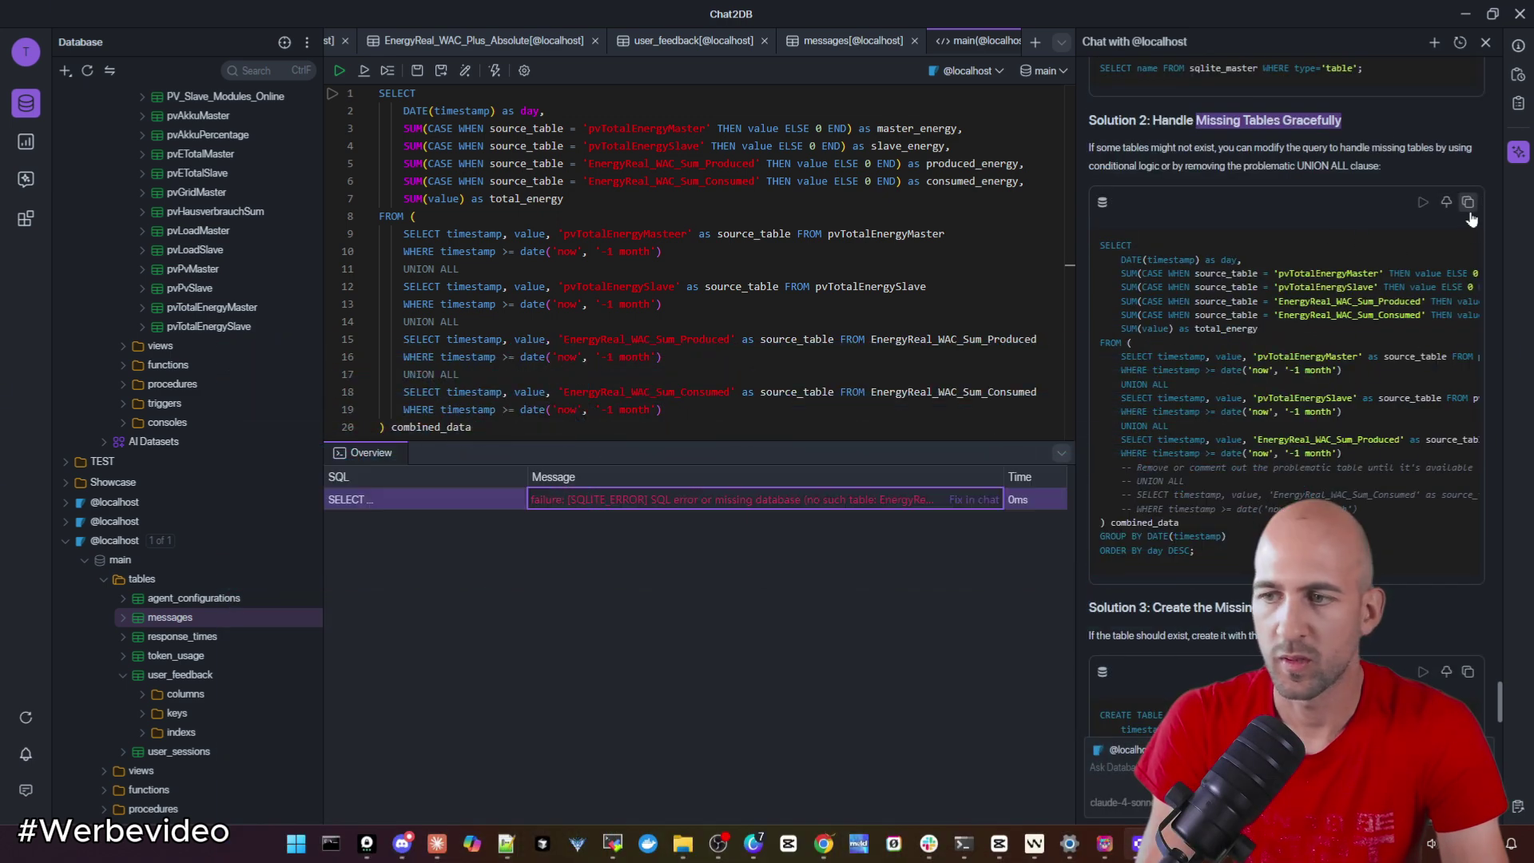
scroll(1451, 217, "down", 3)
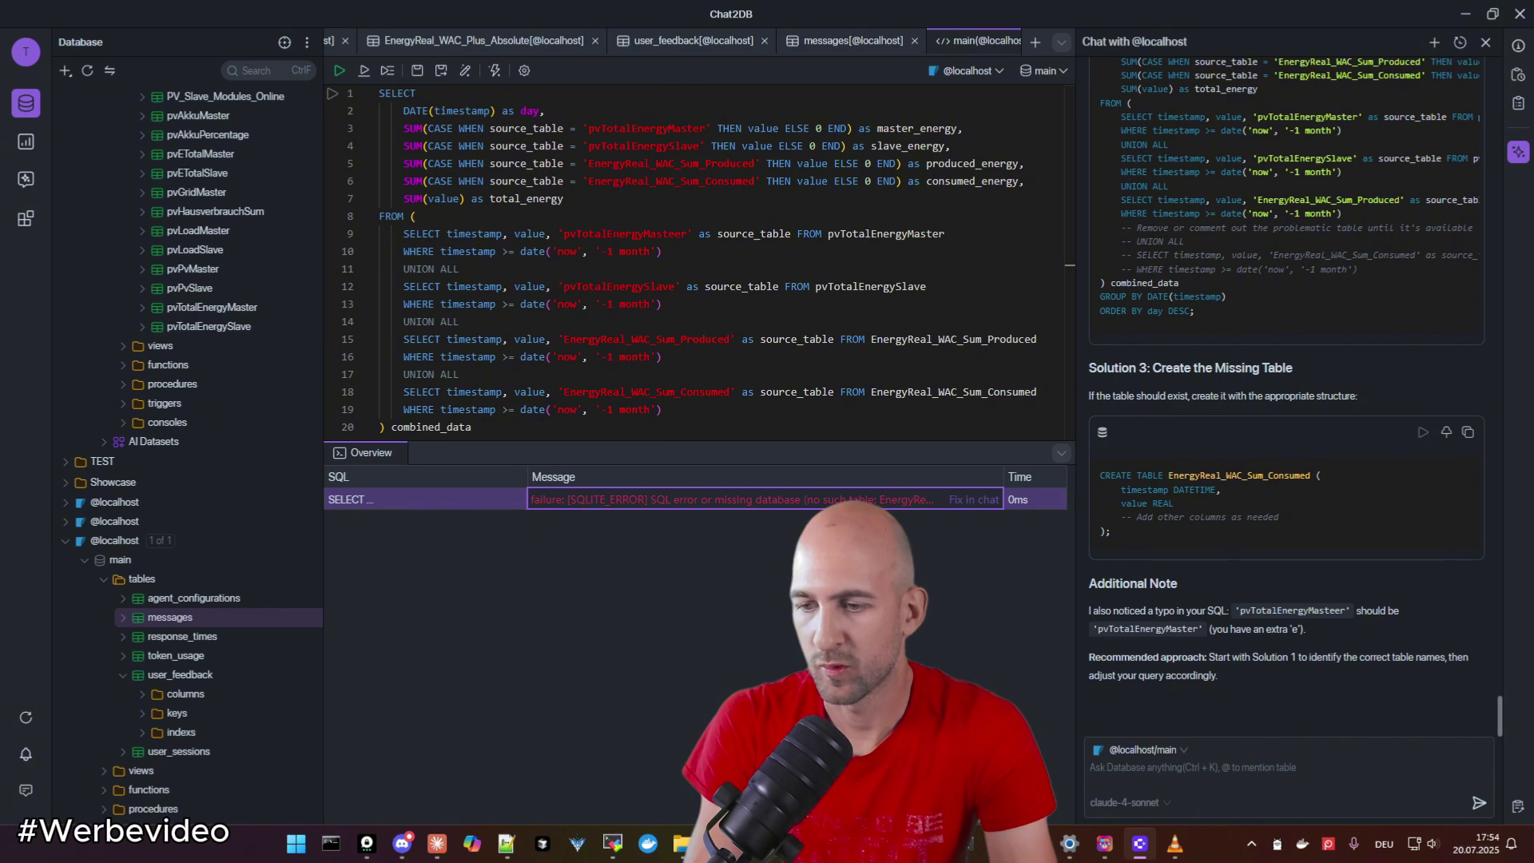
left_click_drag(1342, 611, 1330, 610)
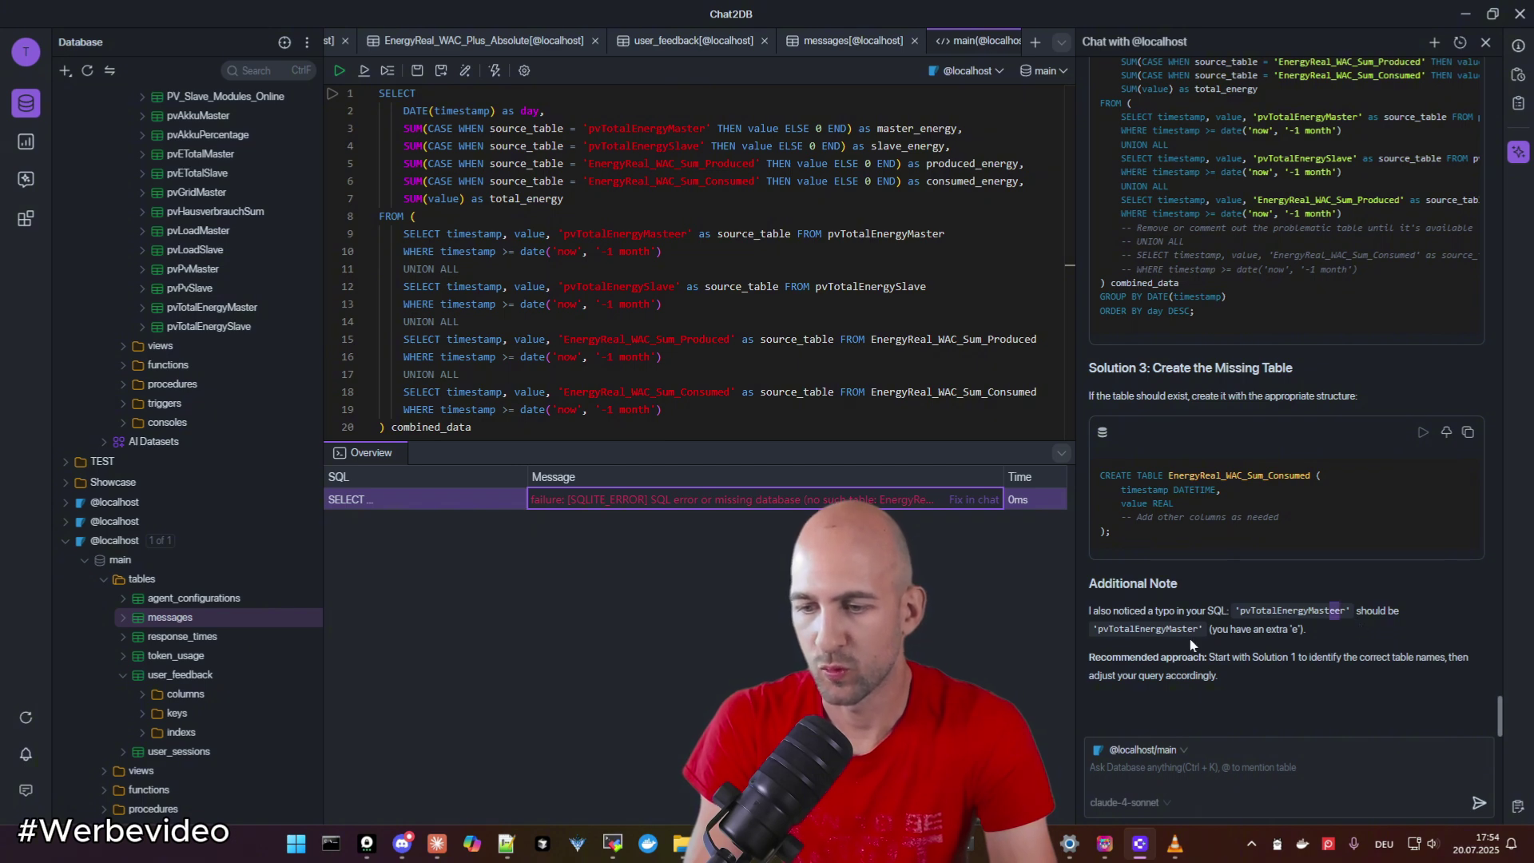
left_click_drag(1166, 628, 1187, 629)
Copy the Solution 2 query, correct the source name in line 9 of the query to 'pvTotalEnergyMaster', and rerun the query
double_click(624, 233)
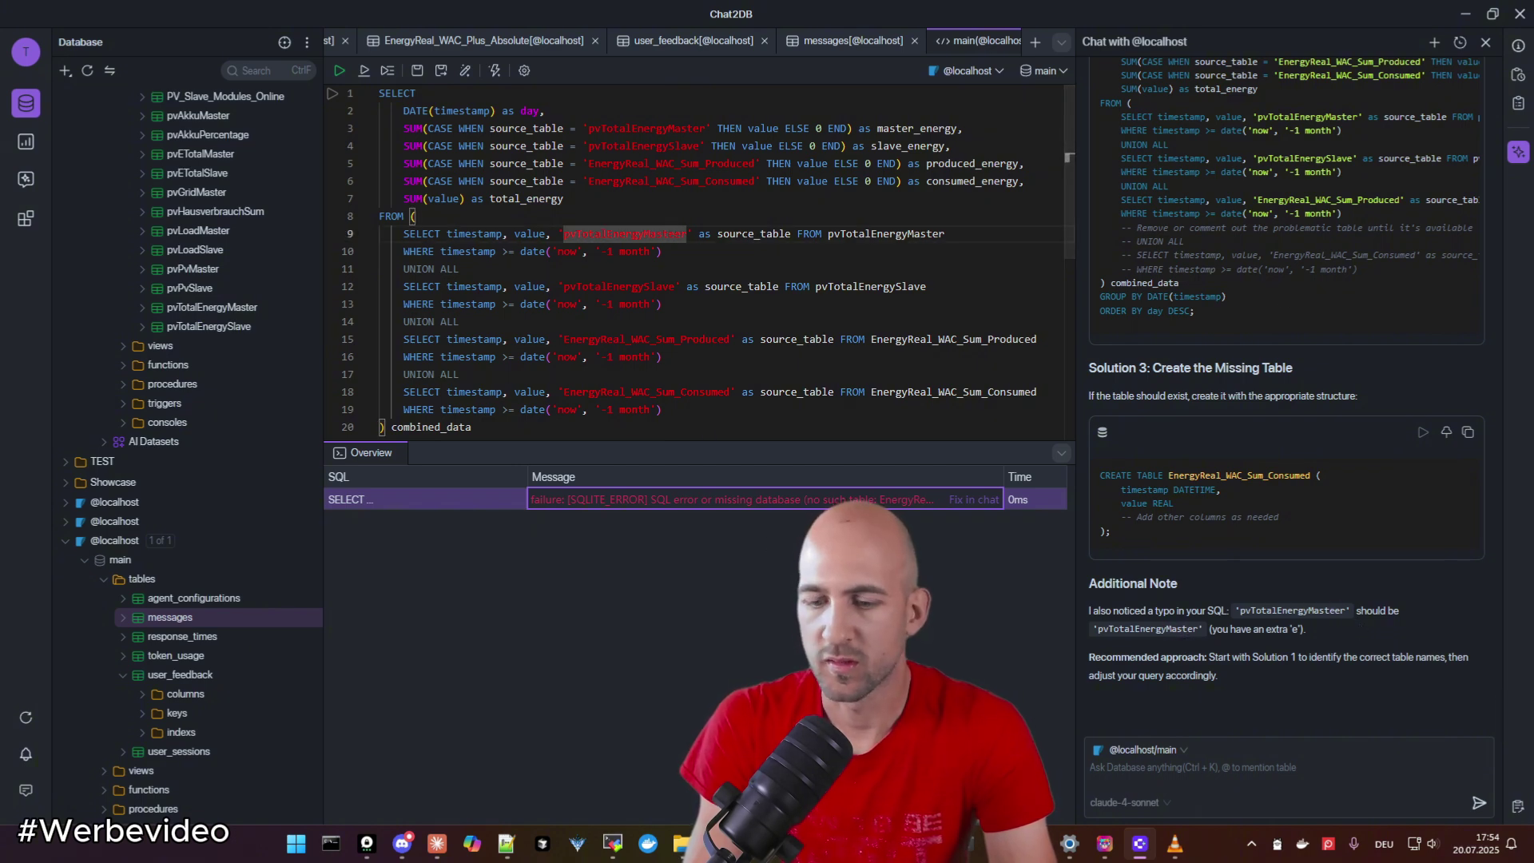
scroll(1263, 313, "up", 4)
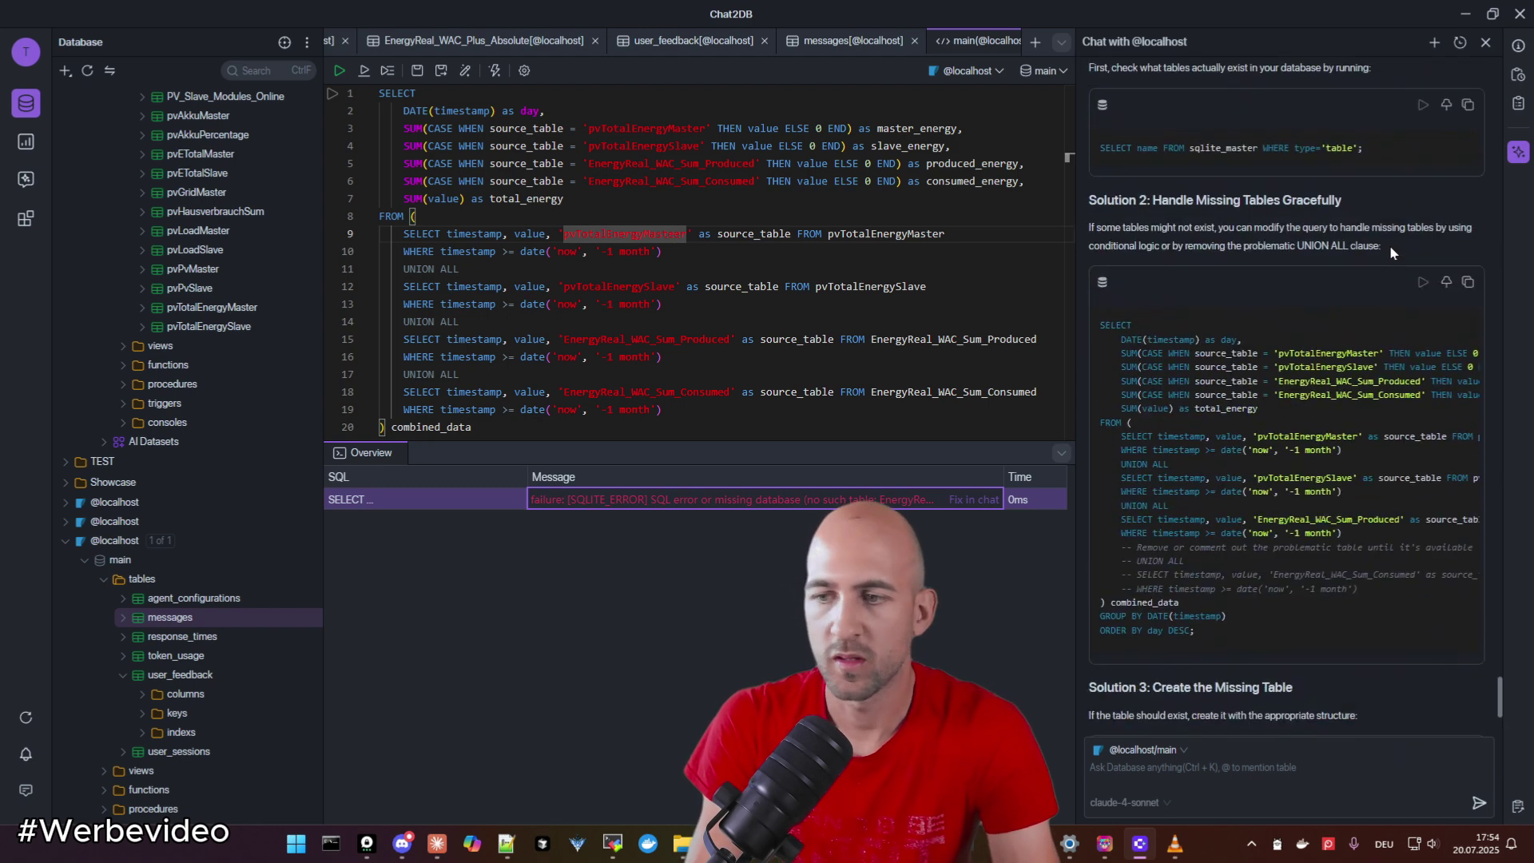
left_click(1468, 282)
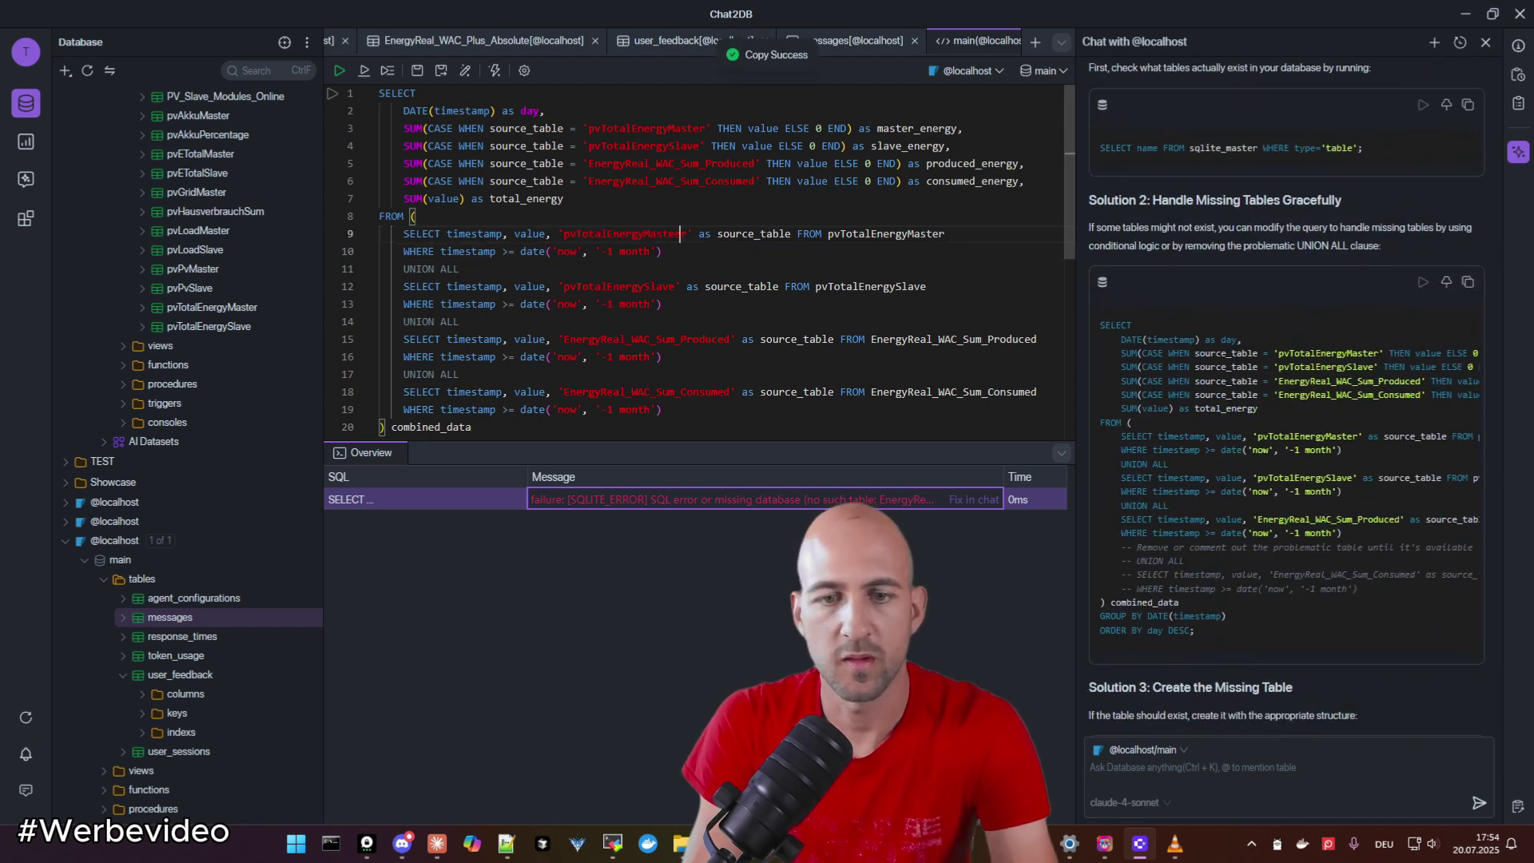
type("pvTotalEnergyMaster")
left_click(735, 233)
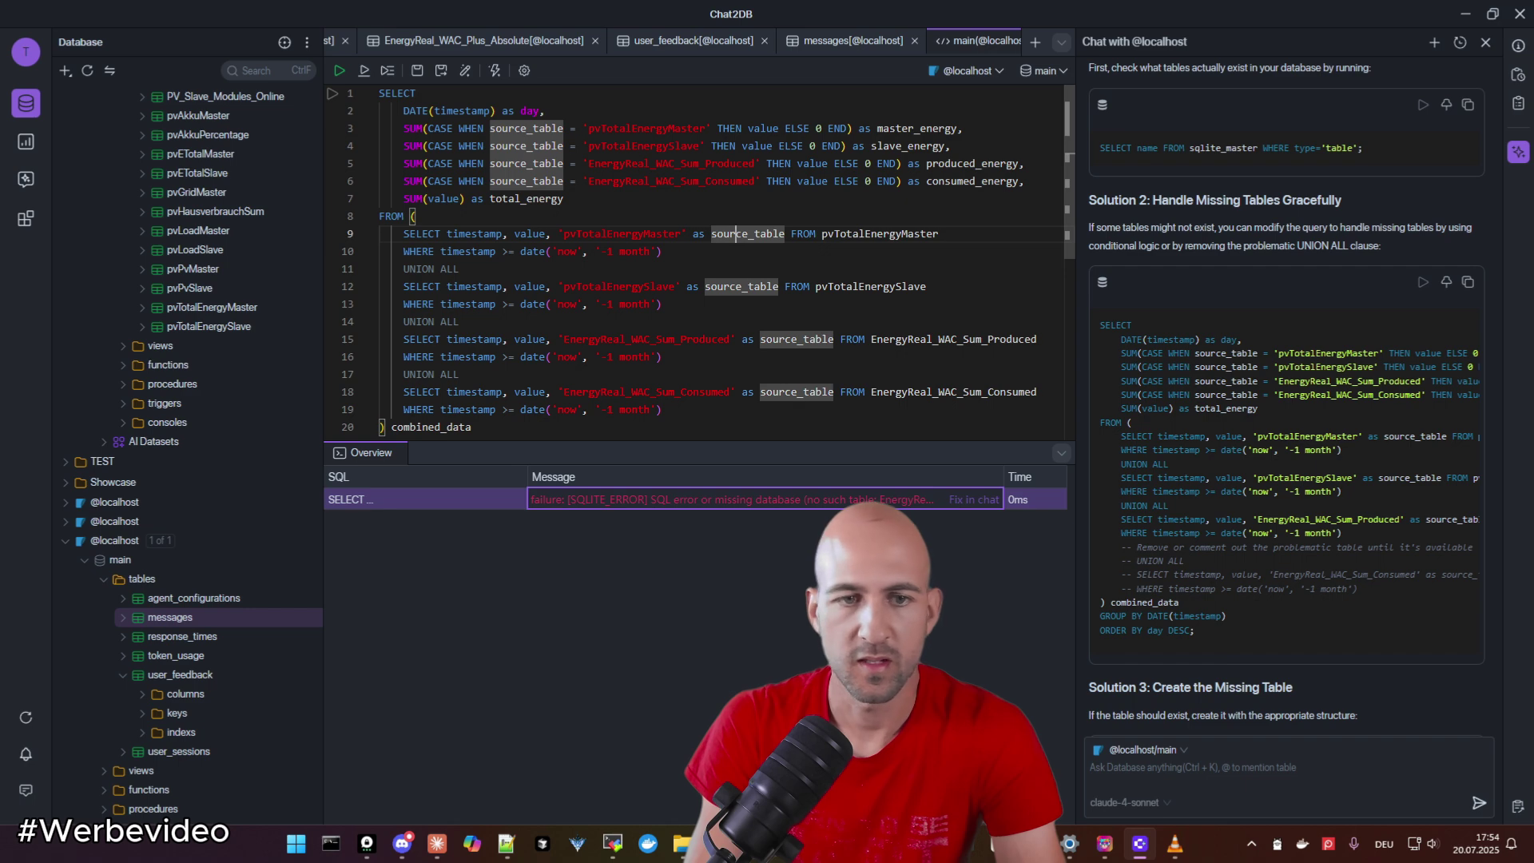
left_click(449, 268)
key("ctrl+Return")
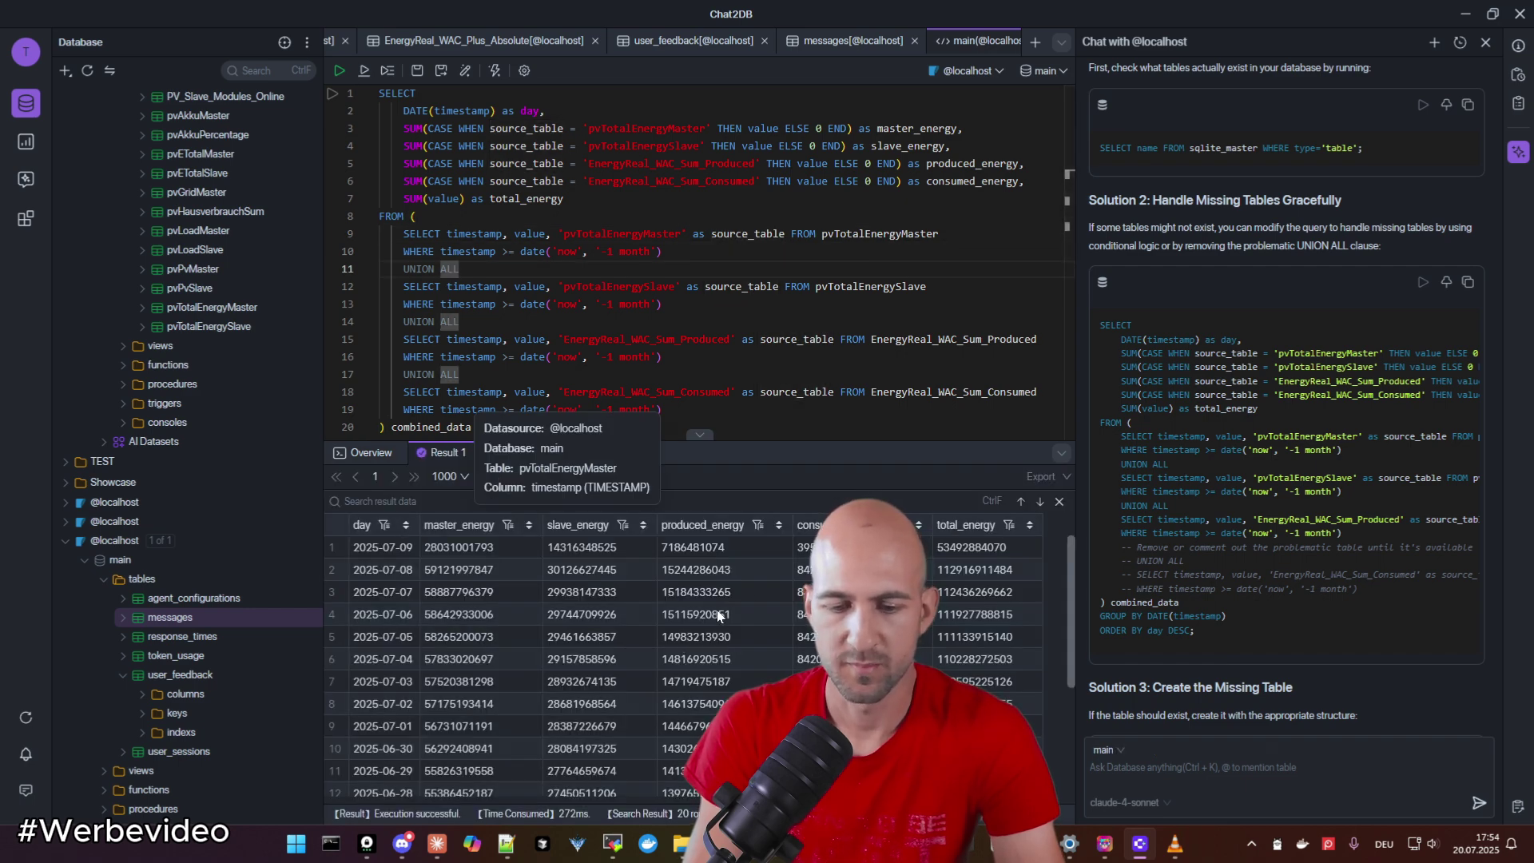
Start a new AI chat and send the prompt "Generate CRUD operations and entity classes in Java"
left_click(432, 427)
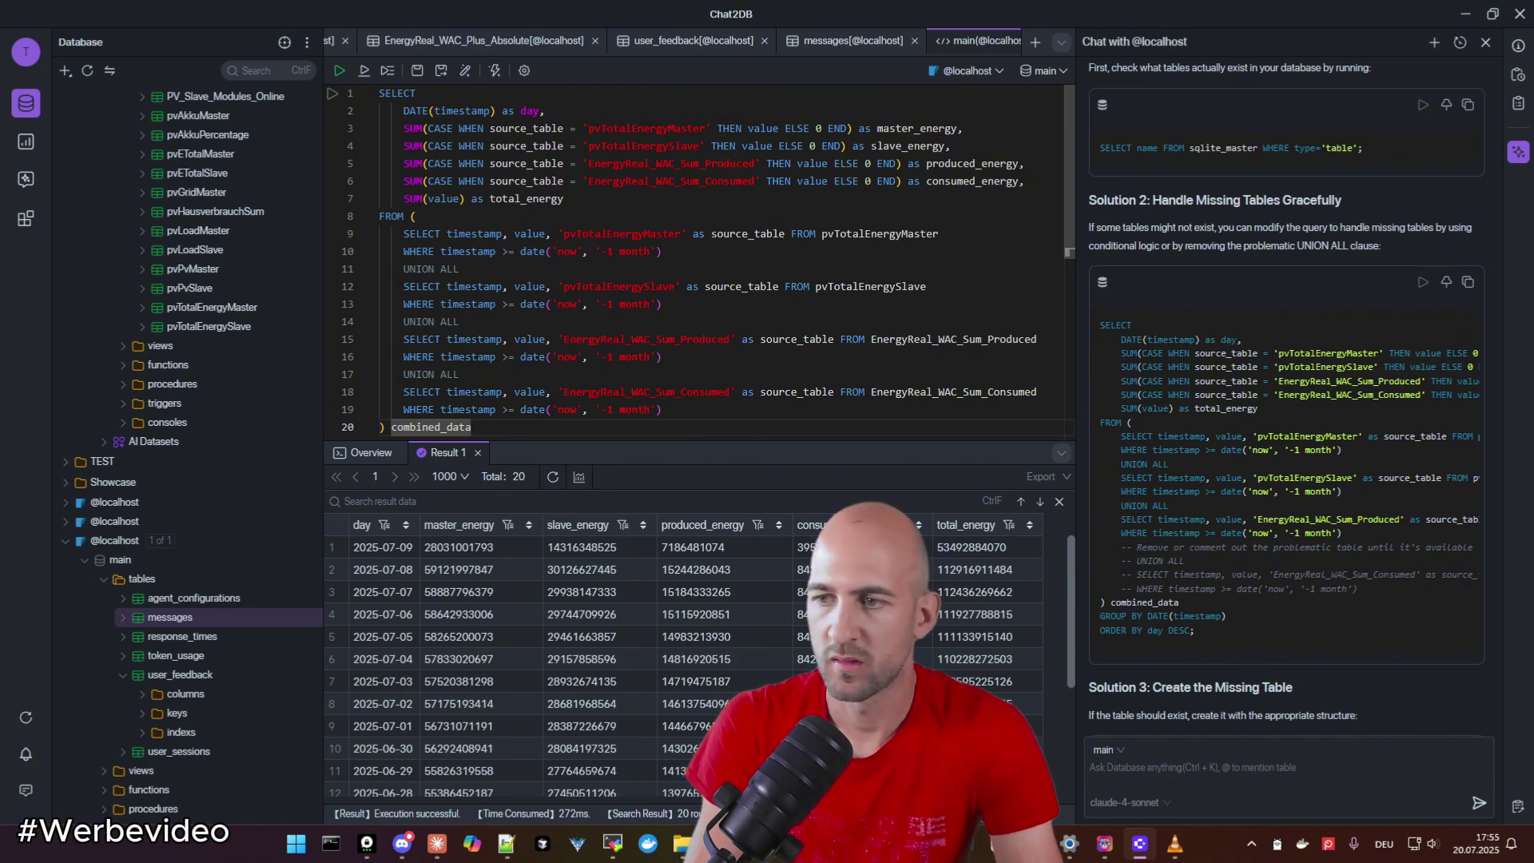
left_click(1435, 41)
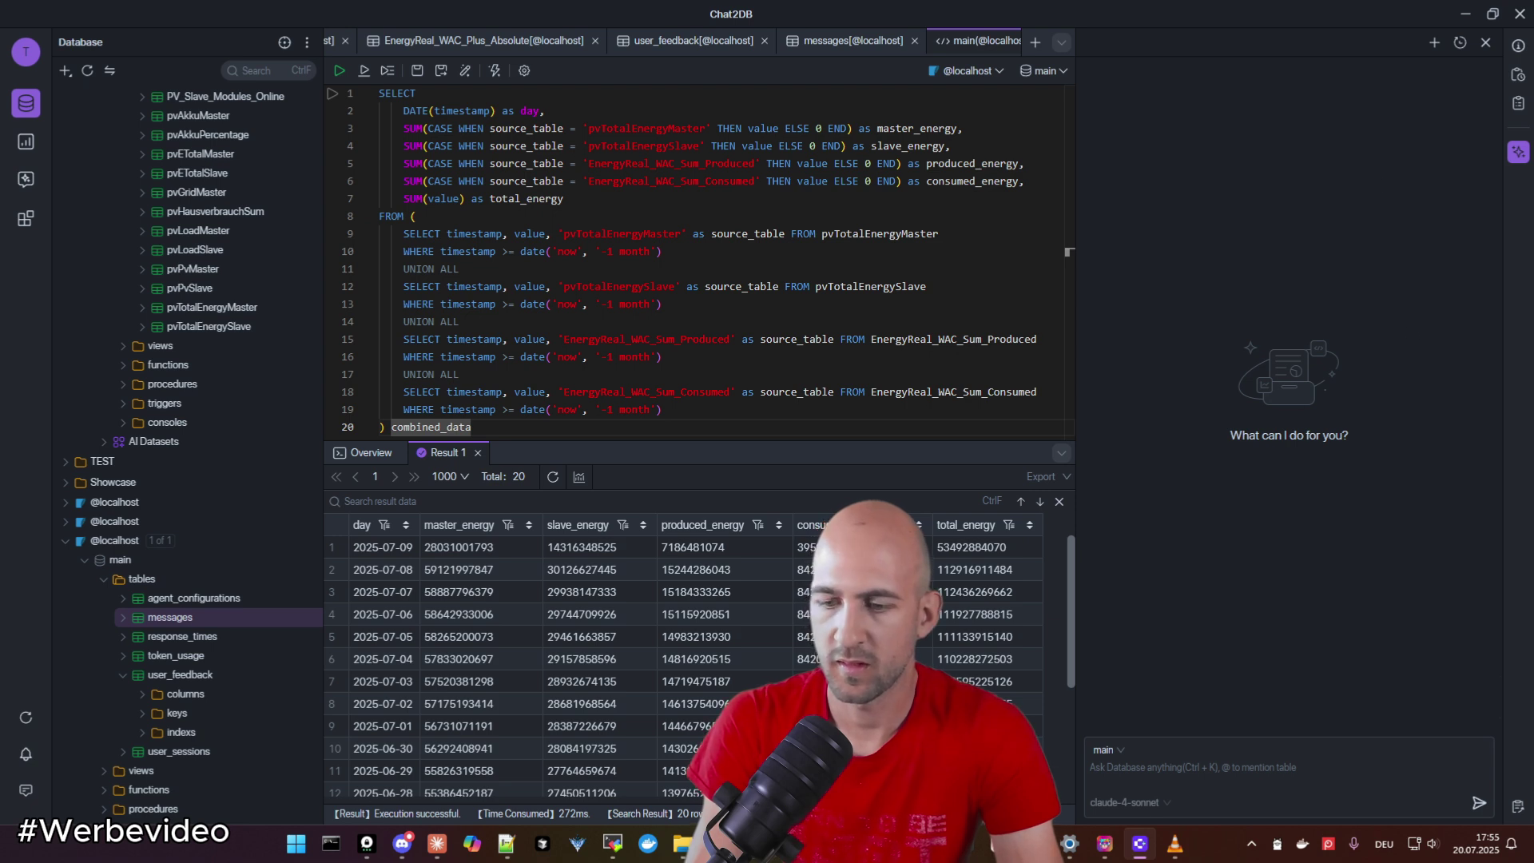
type("Generate CRUD operations and entity classes")
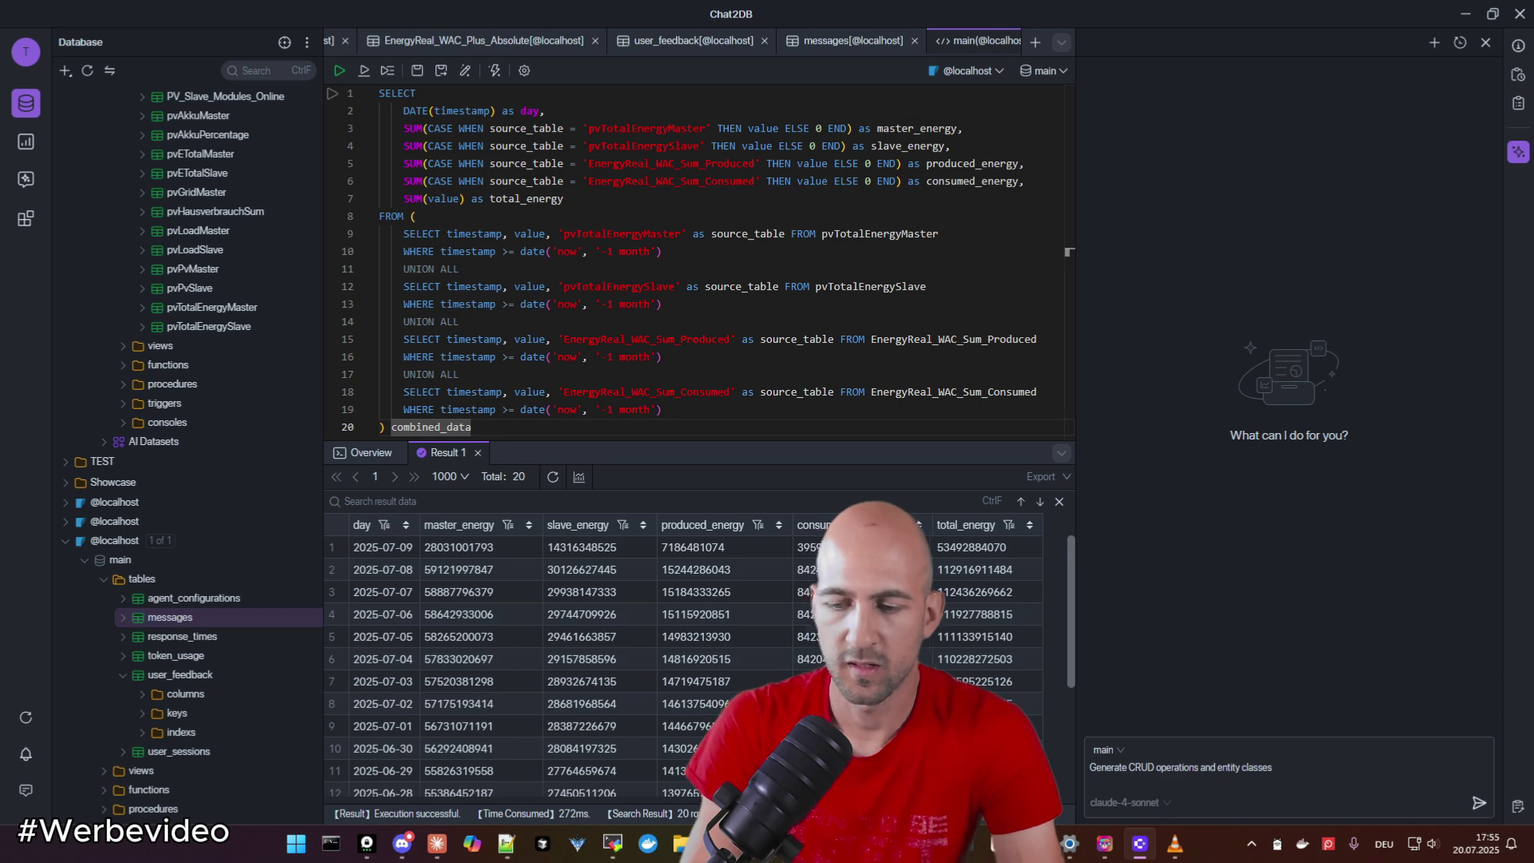
type("in Java")
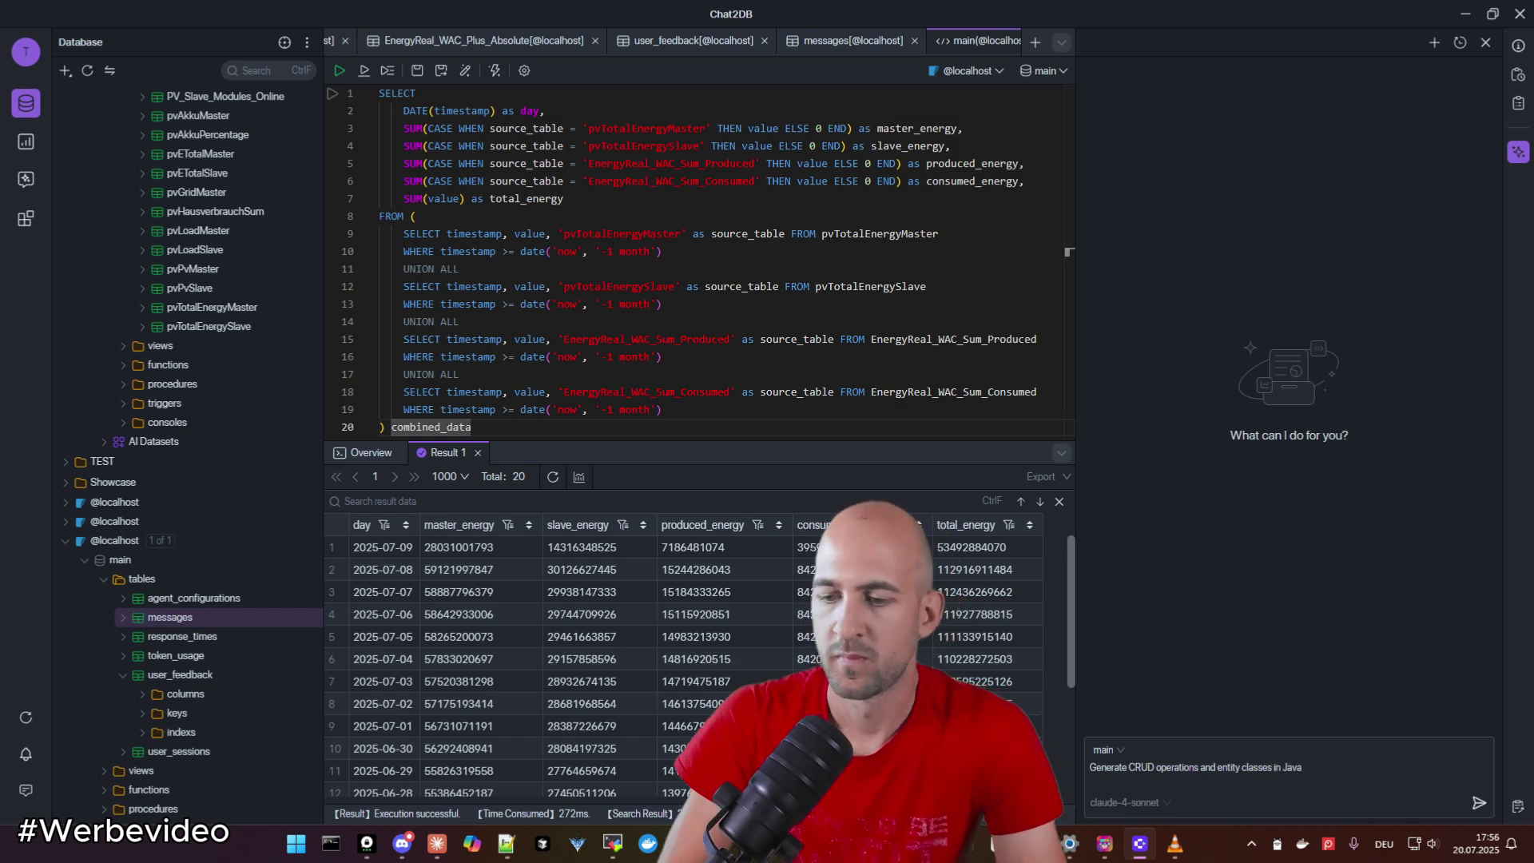
key("Return")
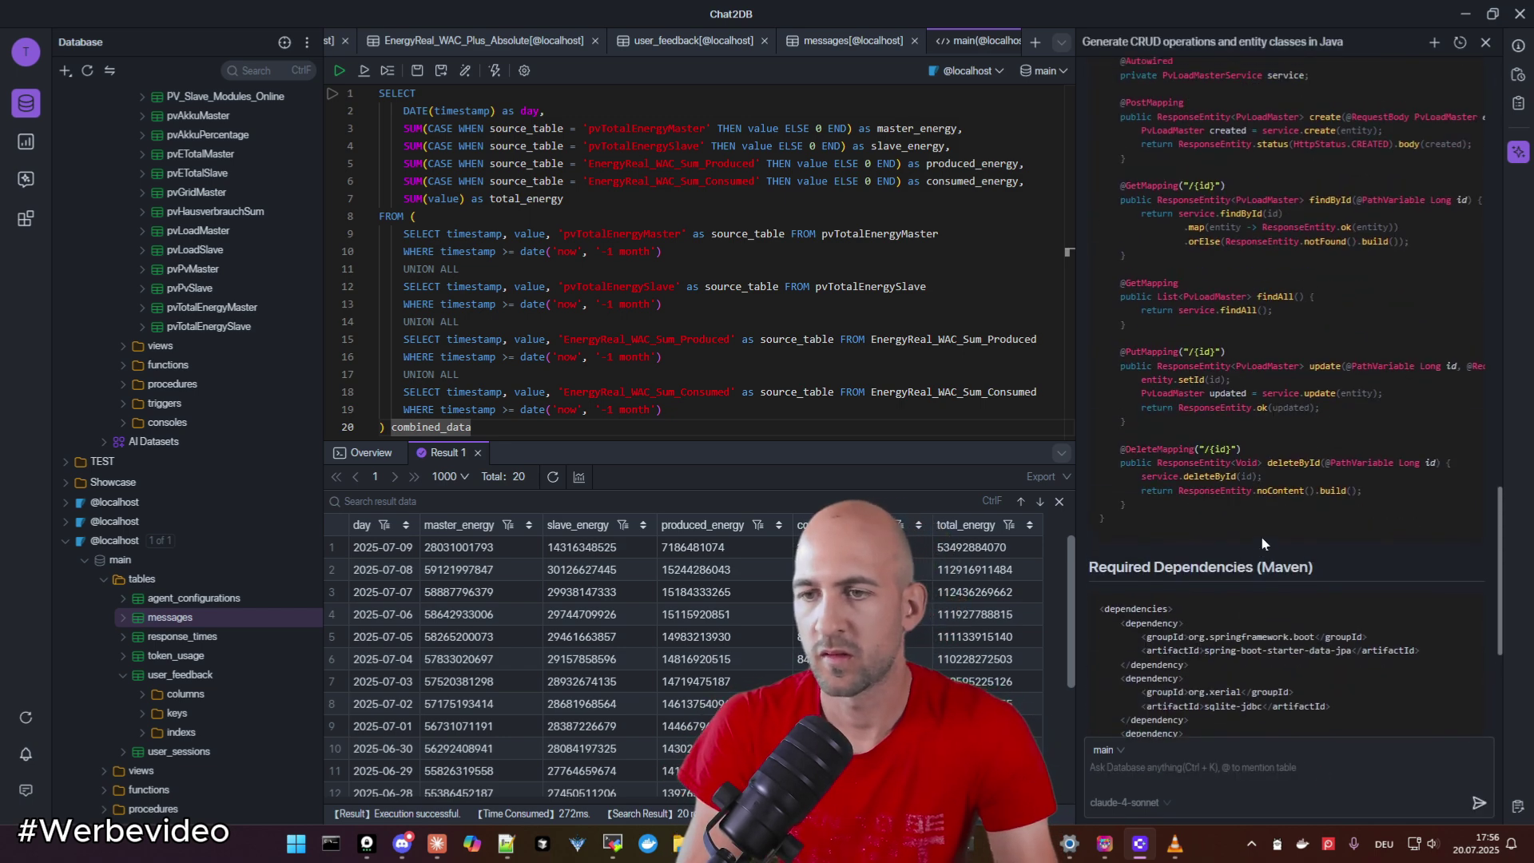
Review the generated Java entity classes, repository interfaces and service classes, and look through the chat's available AI models, choosing claude-4-sonnet
scroll(1286, 336, "up", 15)
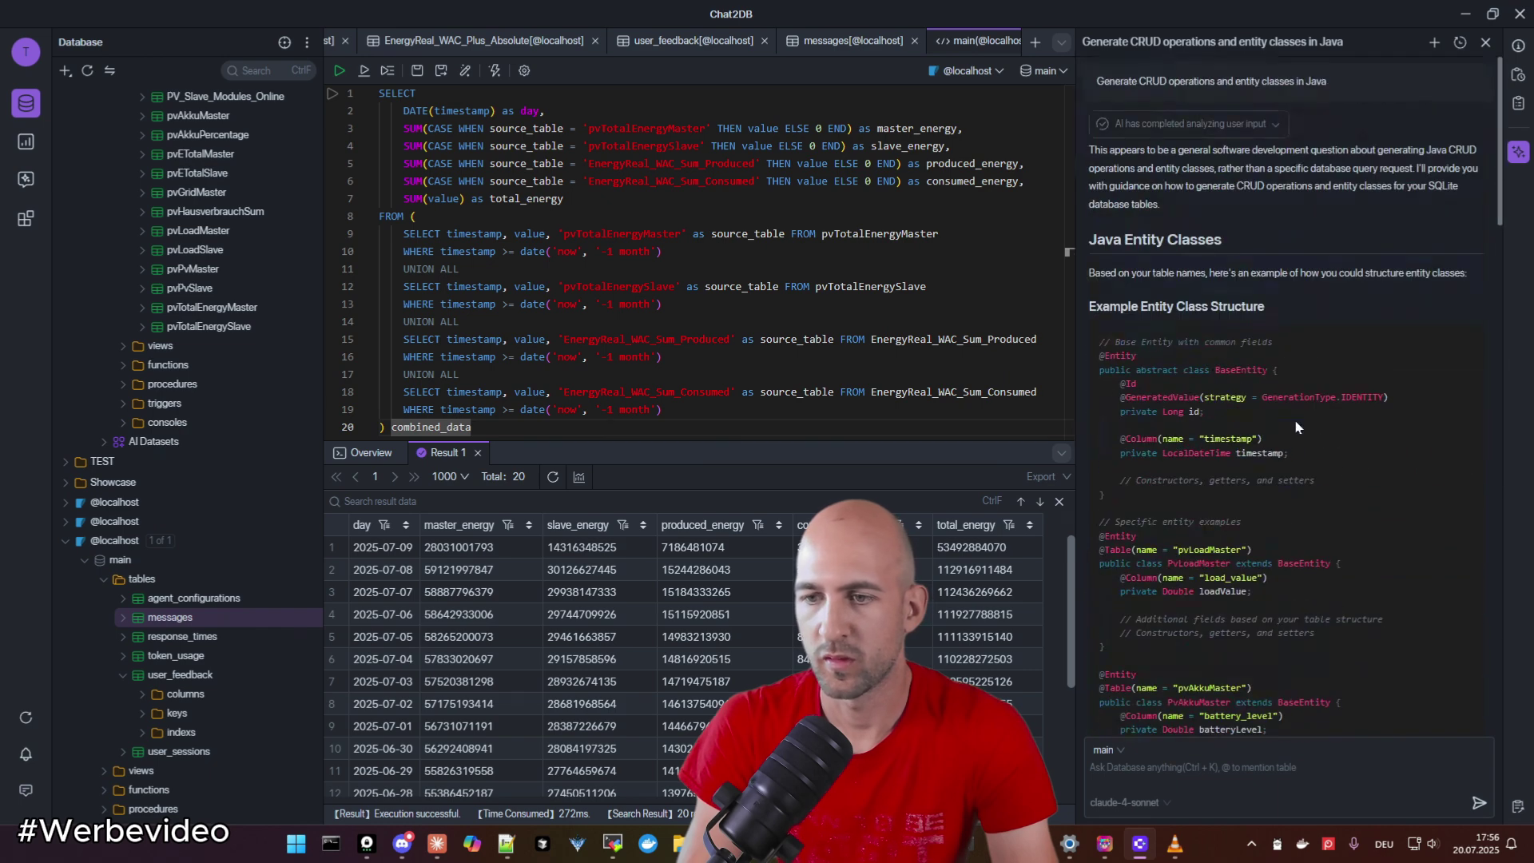
scroll(1279, 396, "down", 8)
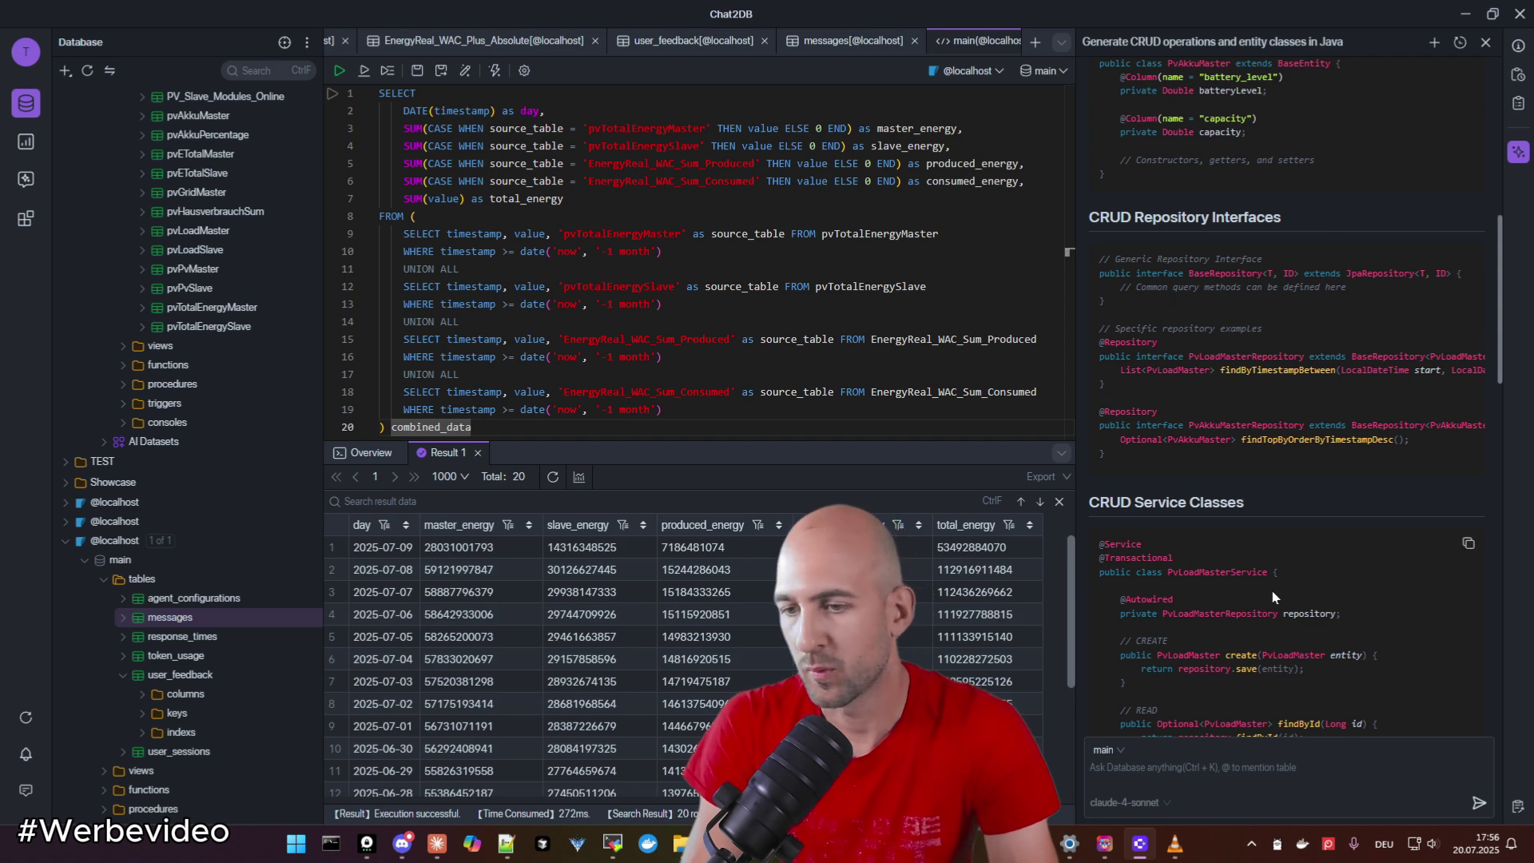
left_click(1151, 805)
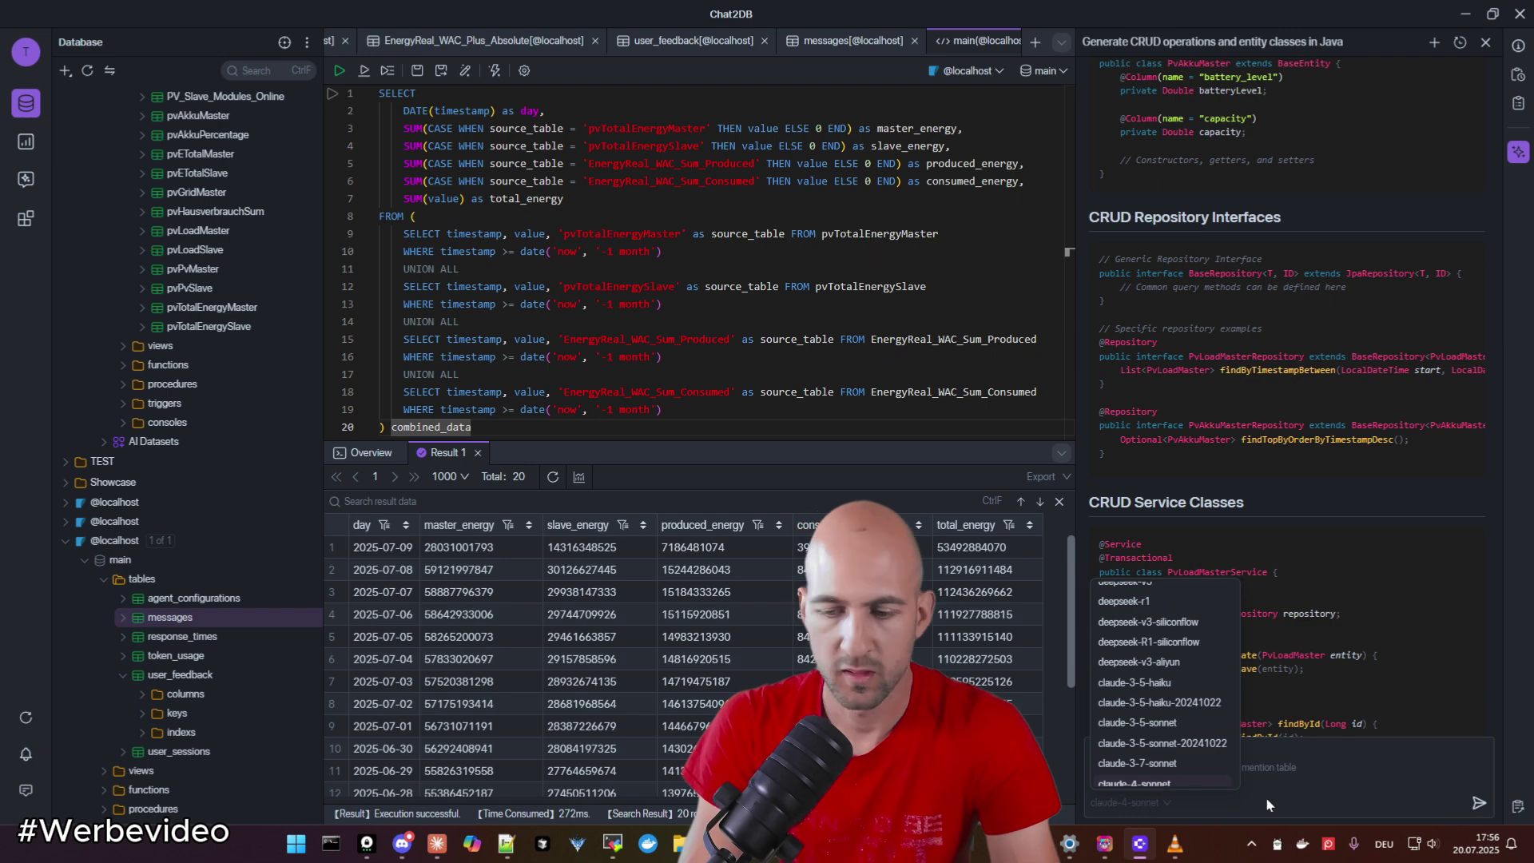
left_click(1150, 779)
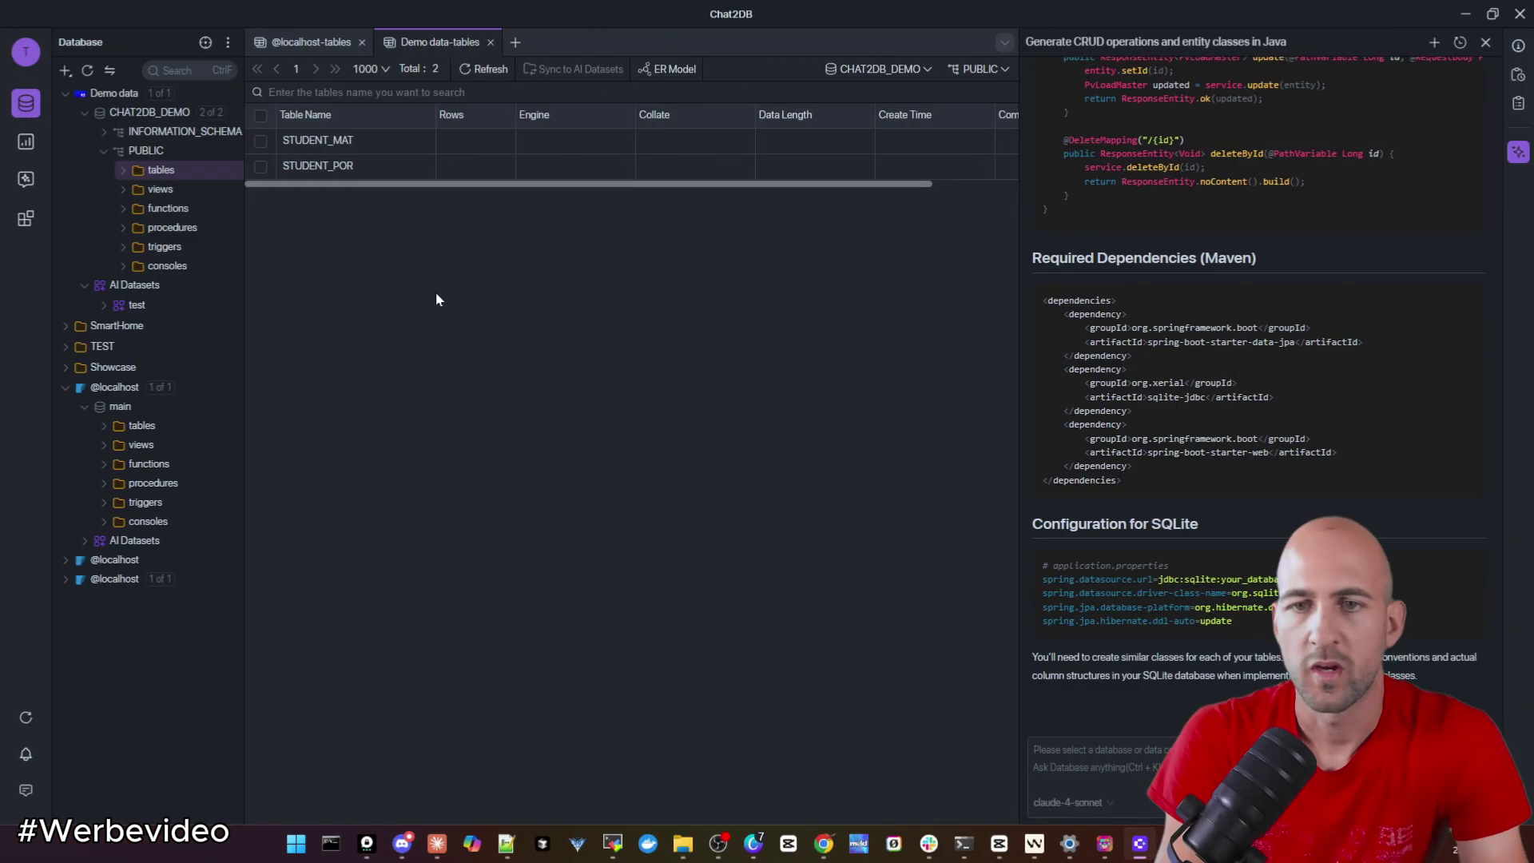